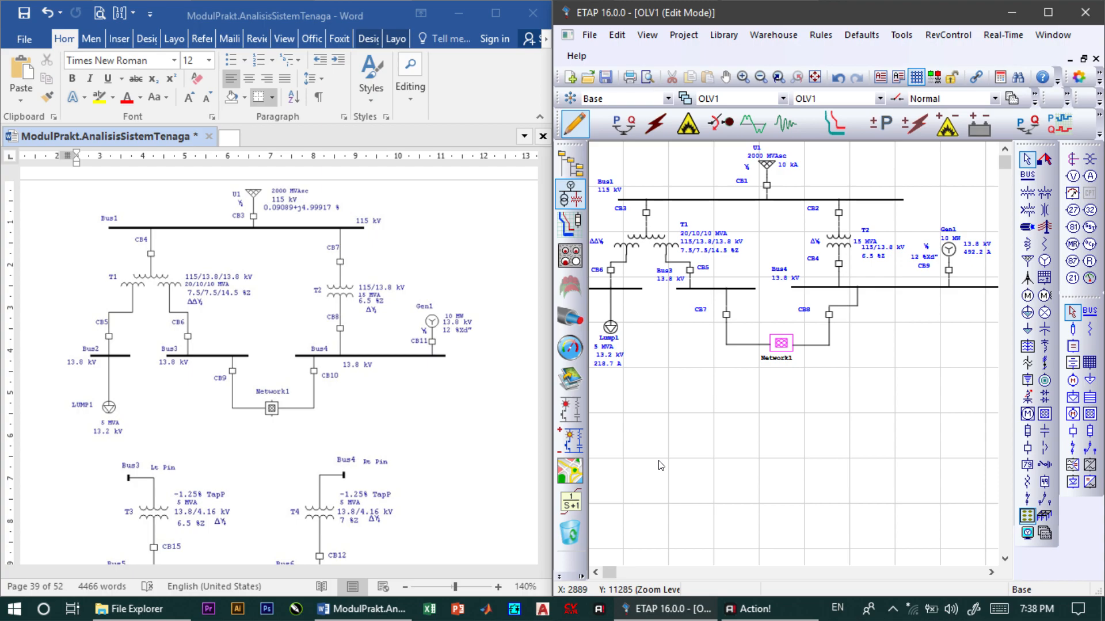
# Examine the module's procedure instructions and its main one-line diagram with buses Bus1 to Bus4 and Network1.
pyautogui.scroll(3, 437, 255)
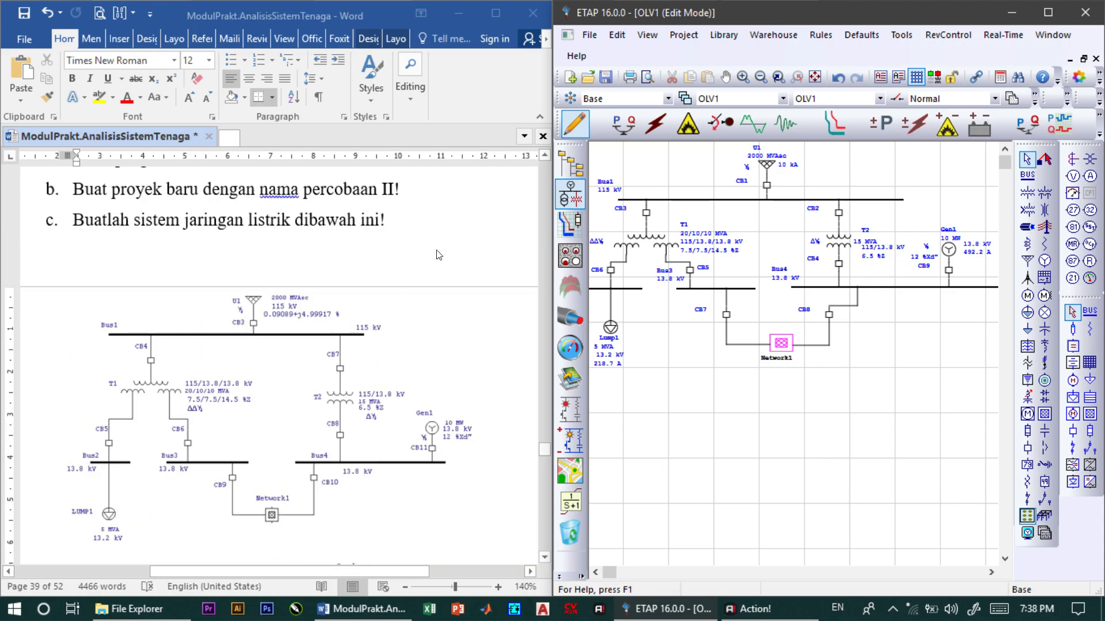
pyautogui.scroll(2, 437, 255)
pyautogui.scroll(-3, 436, 255)
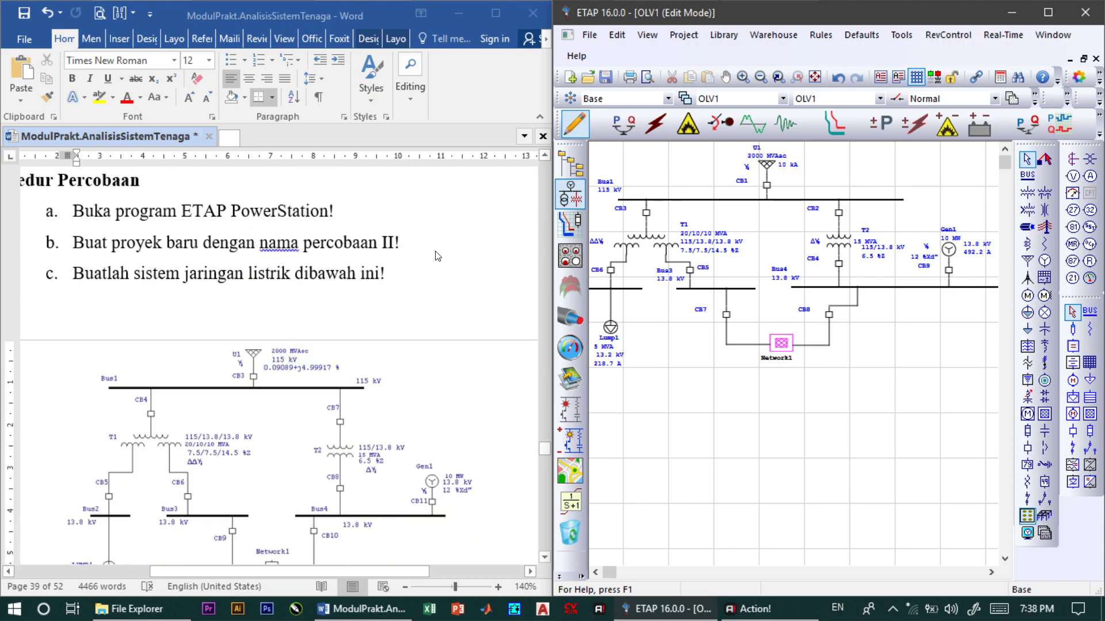
pyautogui.scroll(-1, 436, 255)
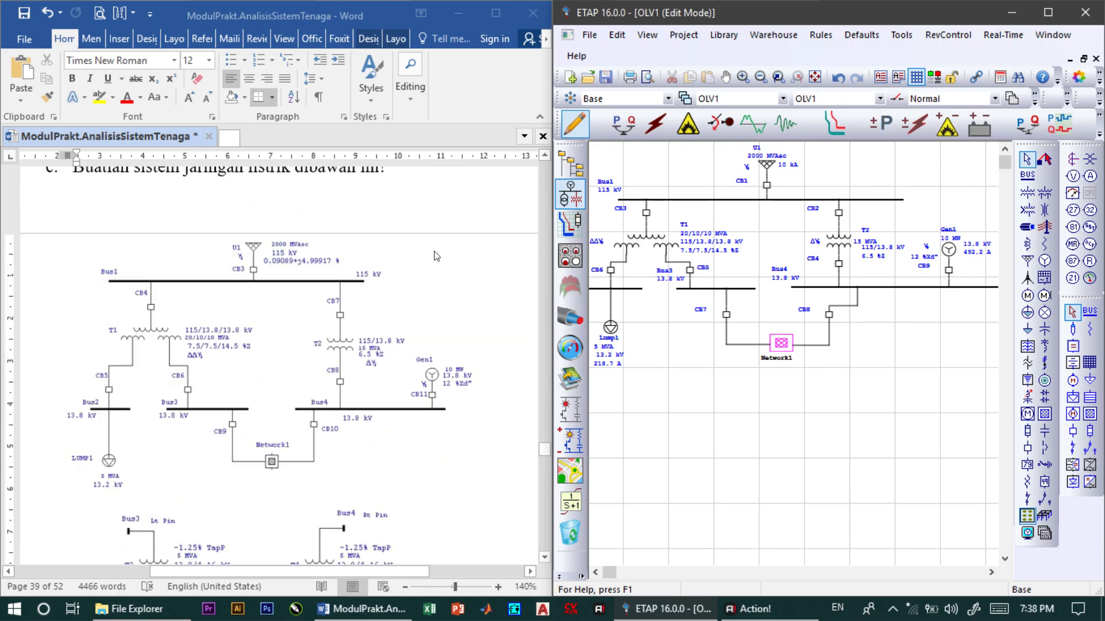
pyautogui.scroll(-1, 436, 256)
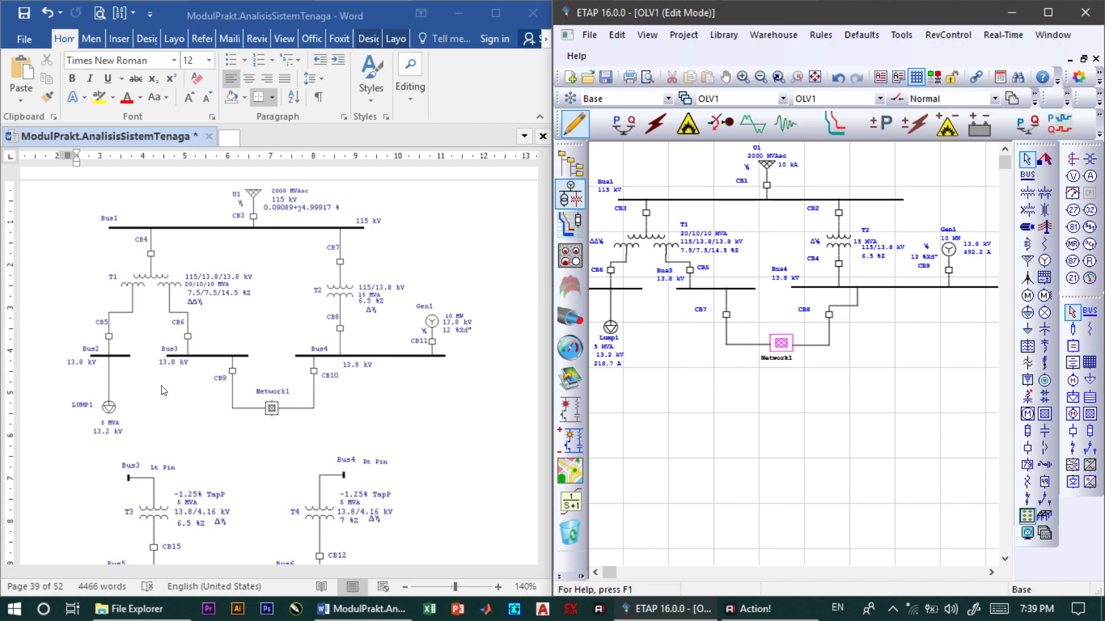
# Display the Network1 composite network and compare it with the corresponding sub-diagram in the module.
pyautogui.click(880, 99)
pyautogui.click(813, 119)
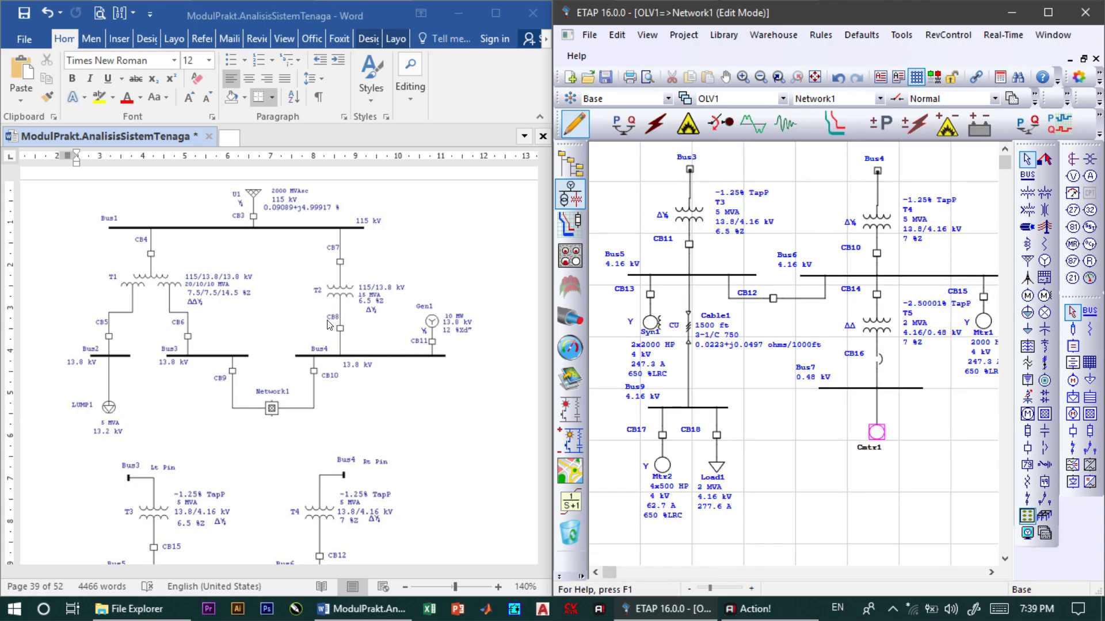
pyautogui.scroll(-5, 300, 337)
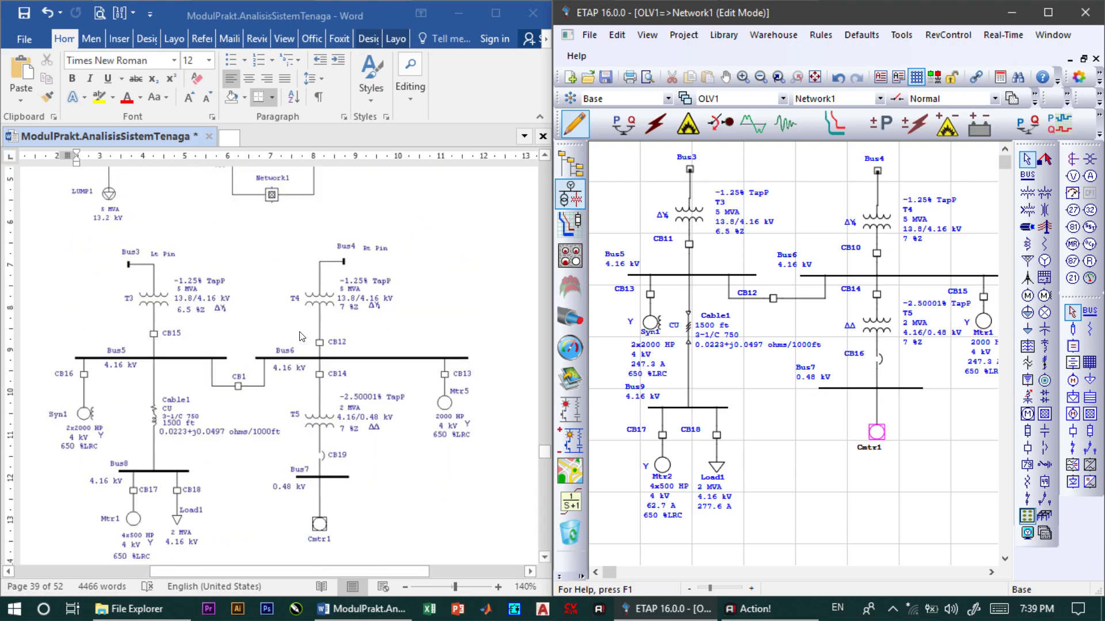
pyautogui.scroll(-1, 299, 336)
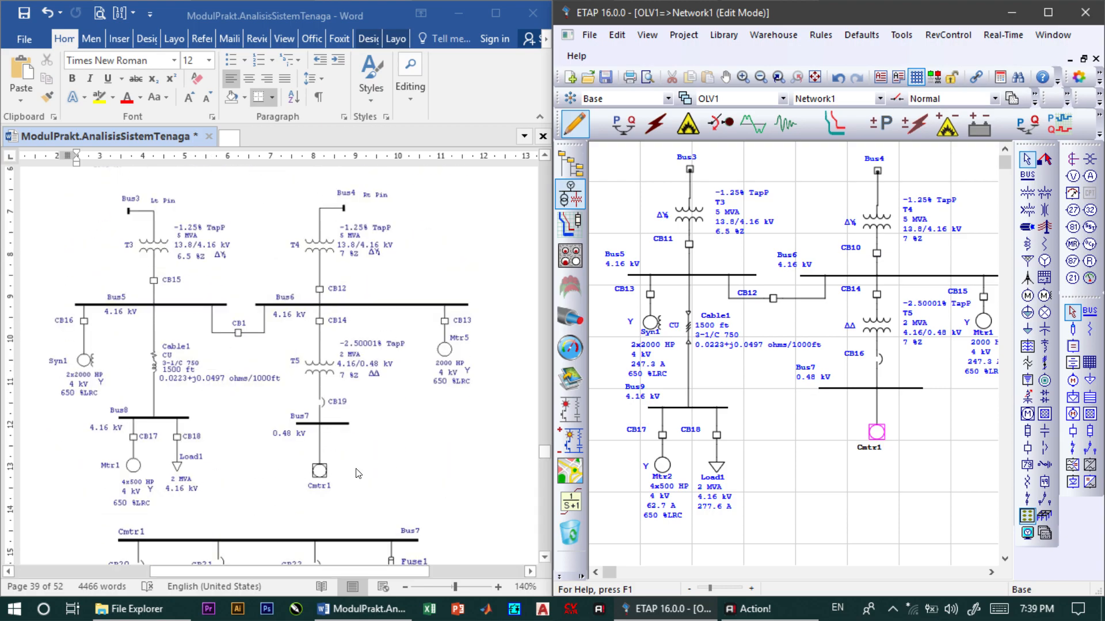
# Display the Cmtr1 composite motor view and compare it with the Cmtr1 diagram in the module.
pyautogui.click(880, 99)
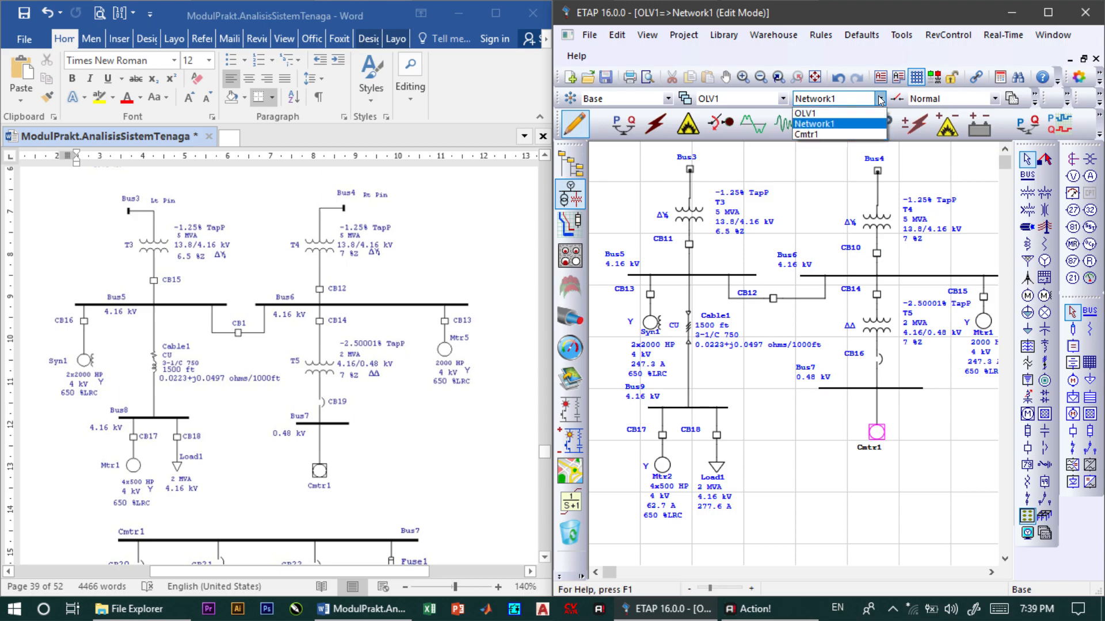
pyautogui.click(821, 134)
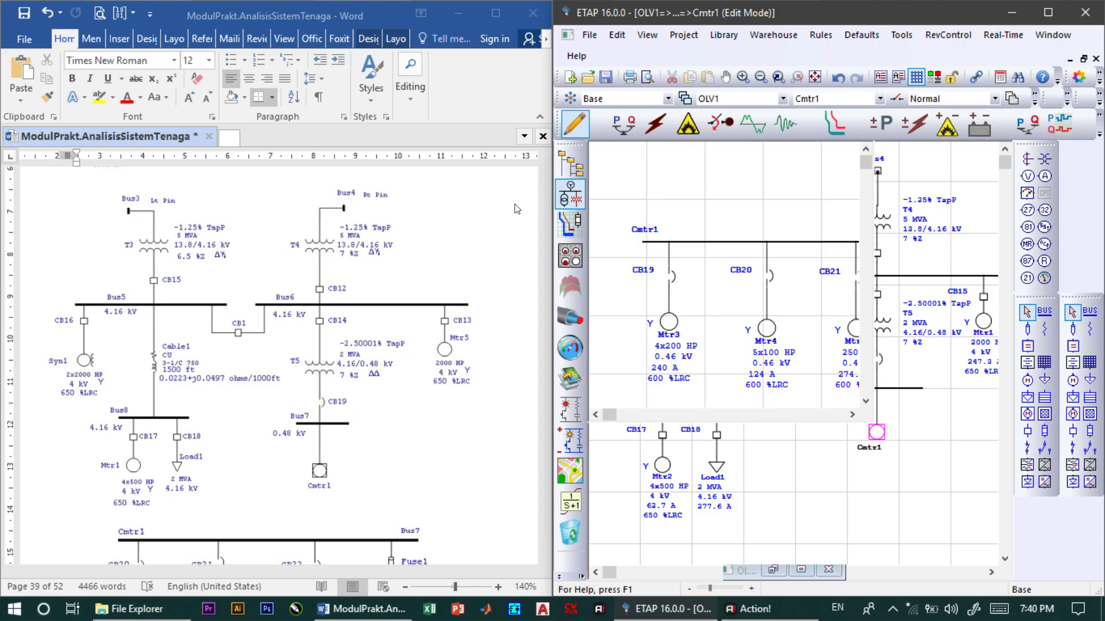
pyautogui.scroll(-3, 268, 345)
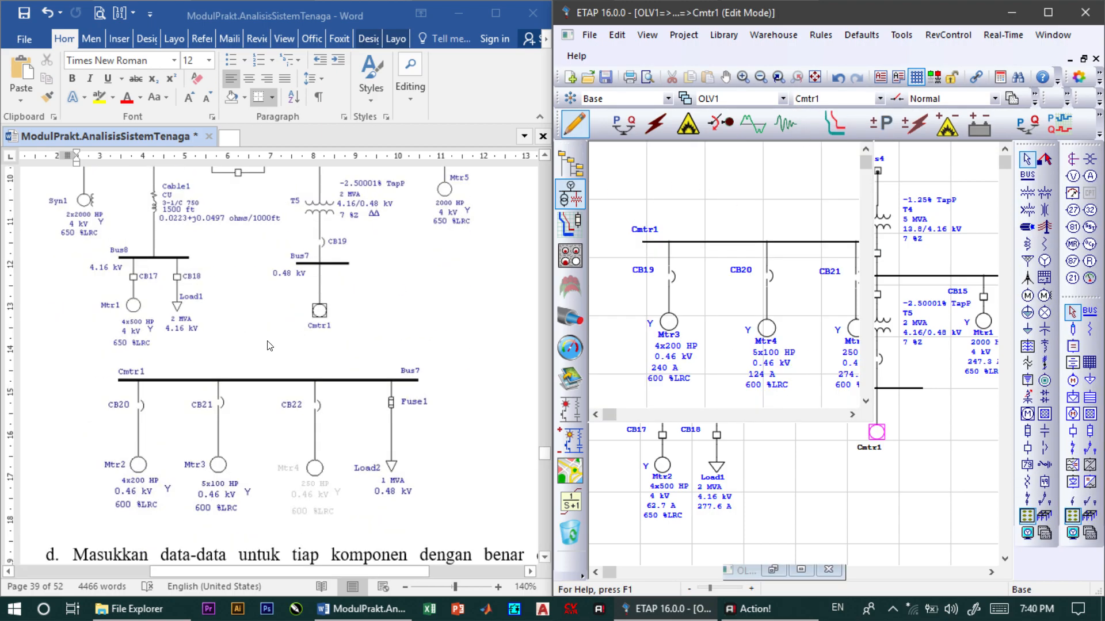
pyautogui.scroll(-1, 268, 345)
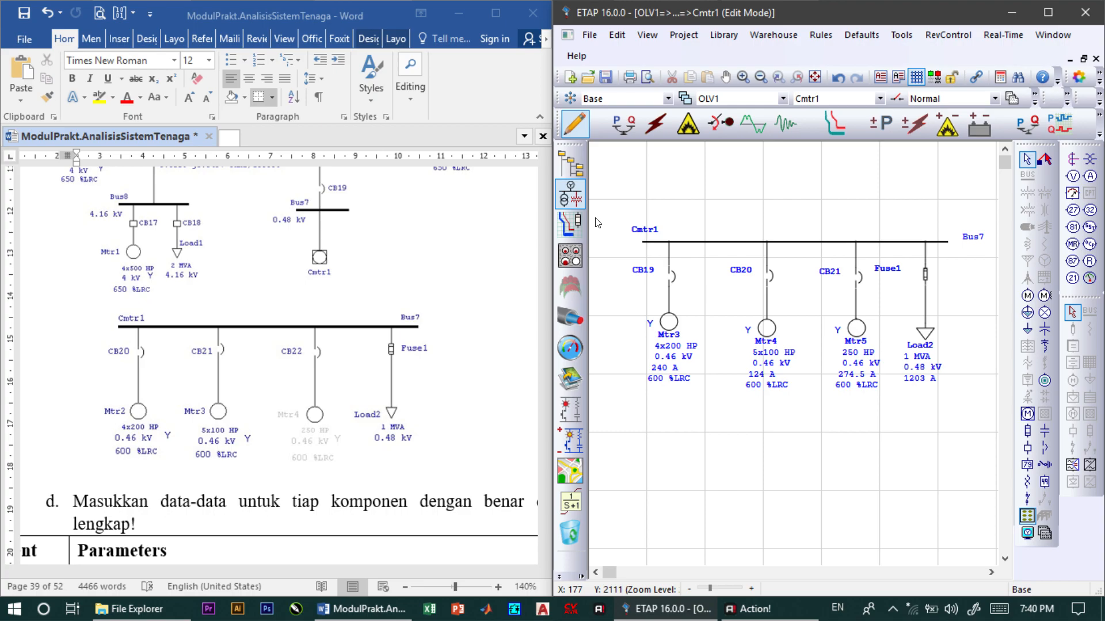
# Return to the main OLV1 view and bring the module back to its main one-line diagram.
pyautogui.scroll(3, 411, 280)
pyautogui.scroll(5, 412, 280)
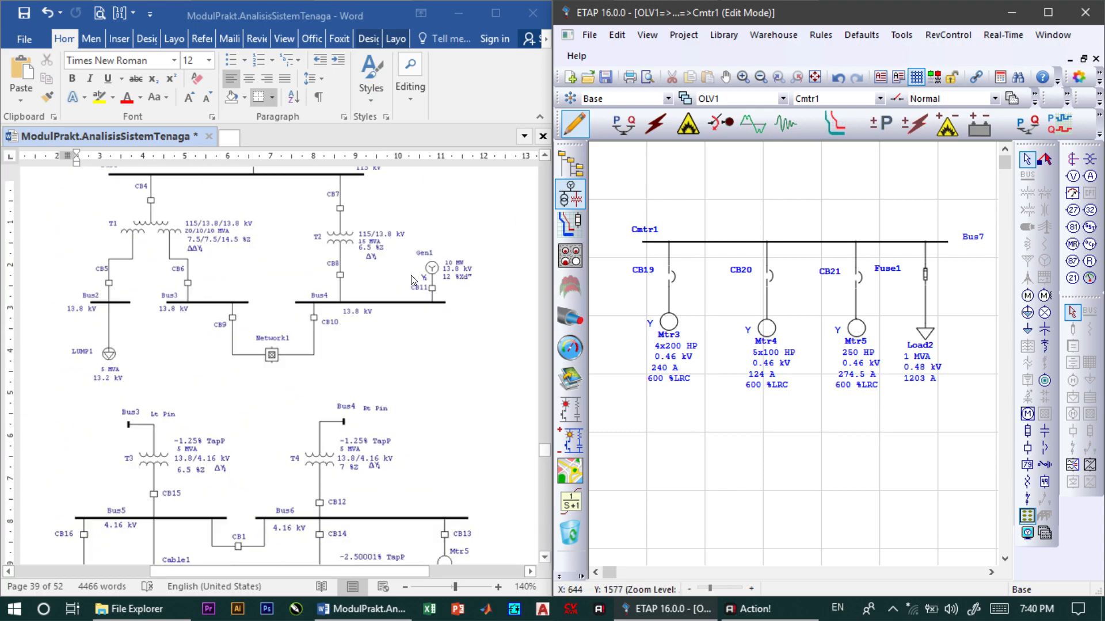
pyautogui.scroll(2, 412, 280)
pyautogui.scroll(-1, 415, 282)
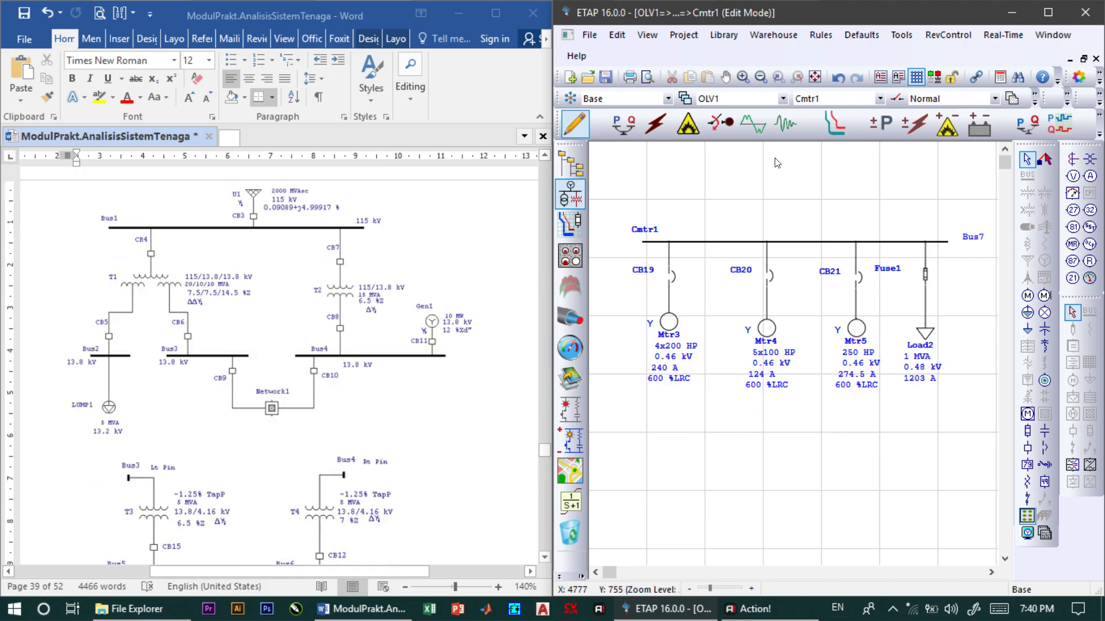
pyautogui.click(840, 98)
pyautogui.click(848, 111)
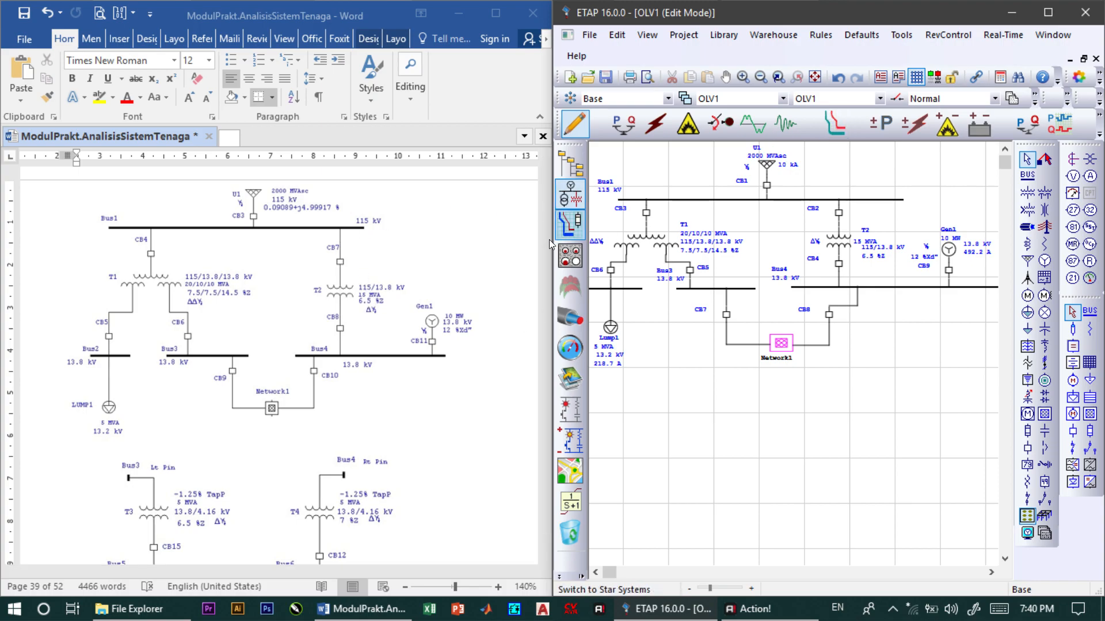
# Check Bus1's nominal voltage and phase voltage settings against the module's diagram, and accept the editor unchanged.
pyautogui.doubleClick(675, 200)
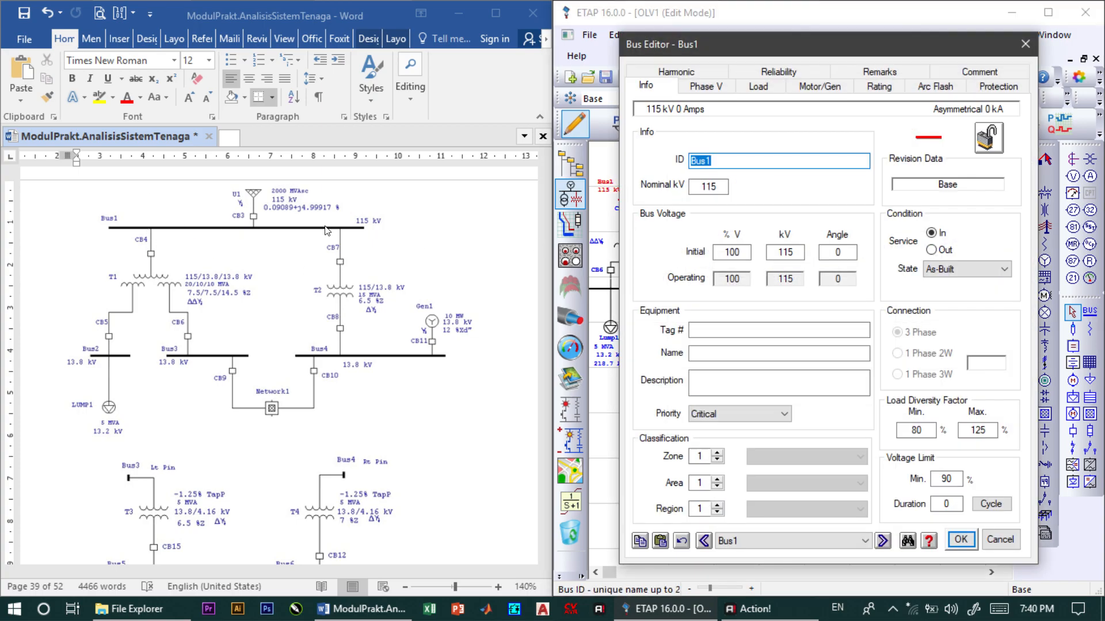
pyautogui.click(716, 185)
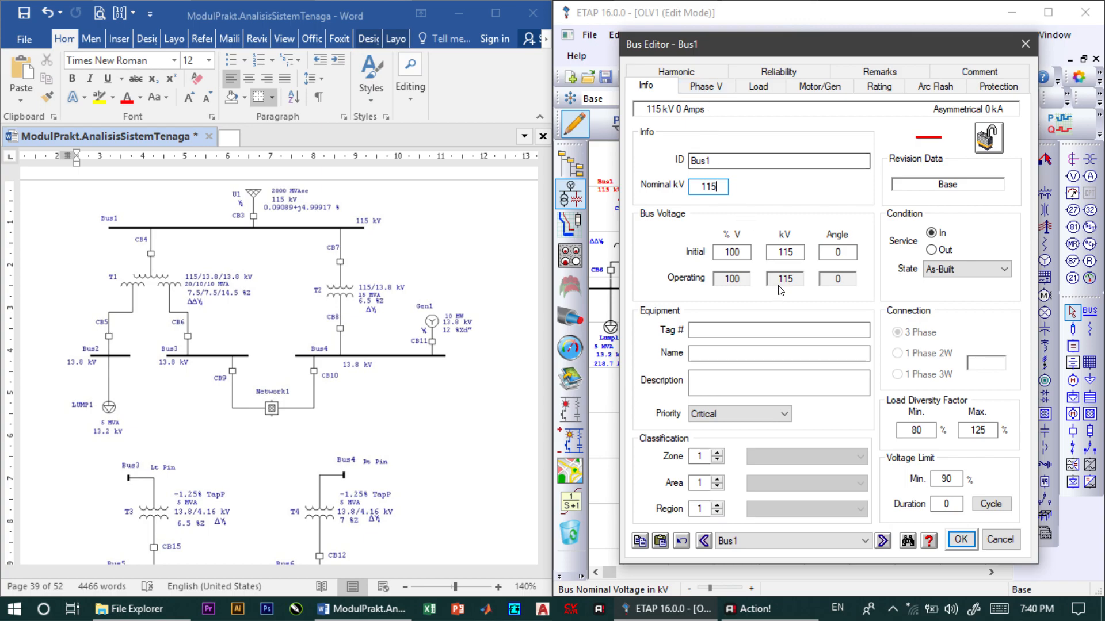
pyautogui.click(700, 92)
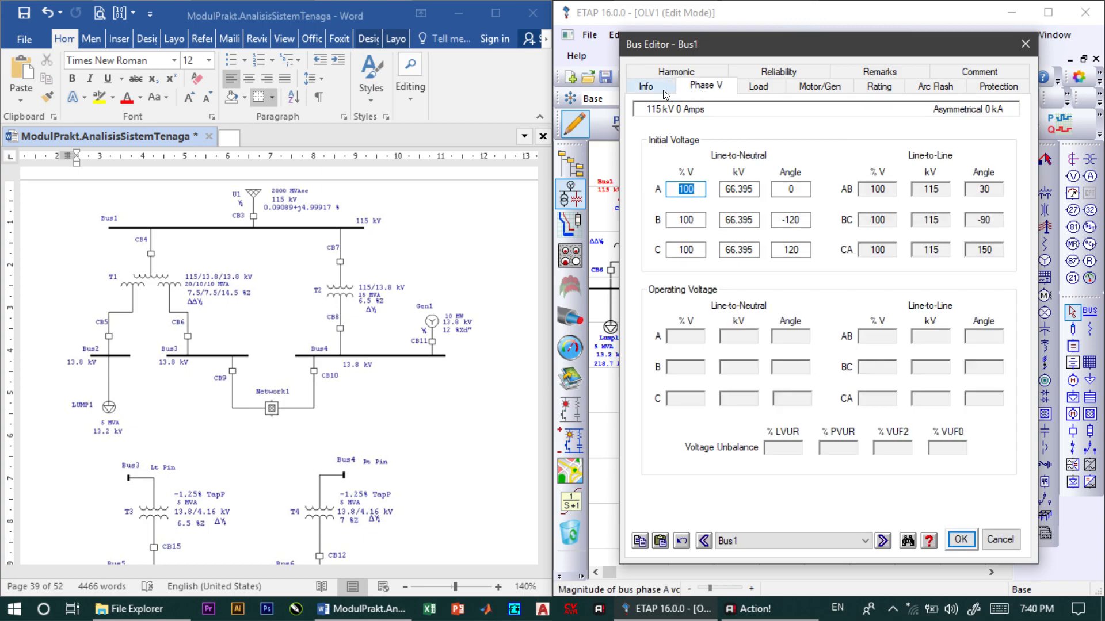
pyautogui.click(660, 90)
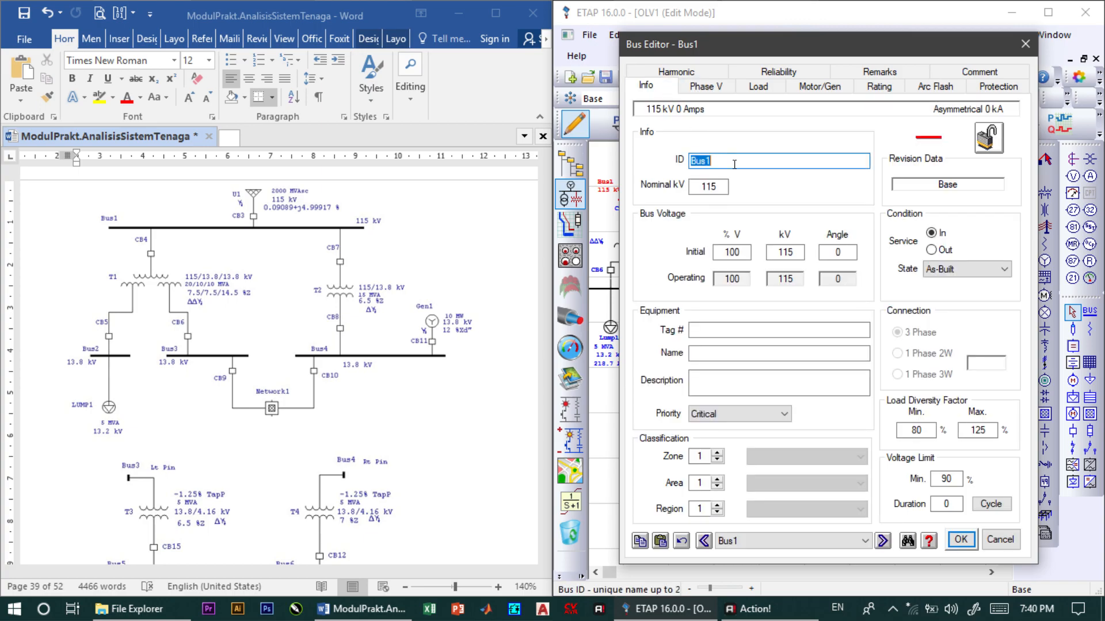
pyautogui.click(961, 539)
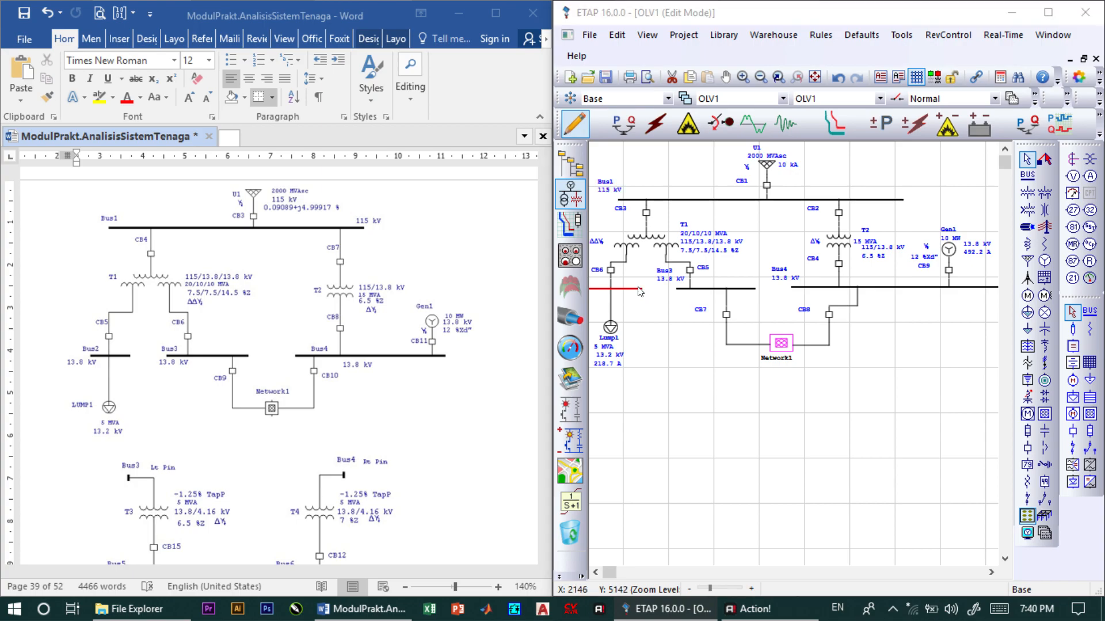
# Check the nominal voltages of Bus2 and Bus3 against the module's diagram, accepting each editor unchanged.
pyautogui.doubleClick(610, 288)
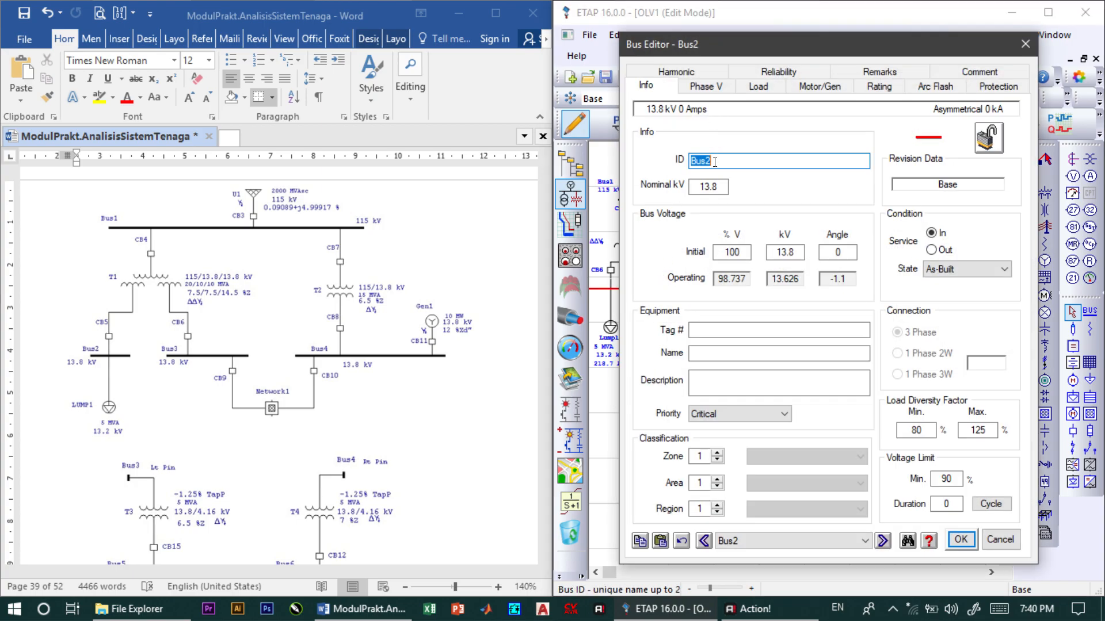
pyautogui.click(716, 184)
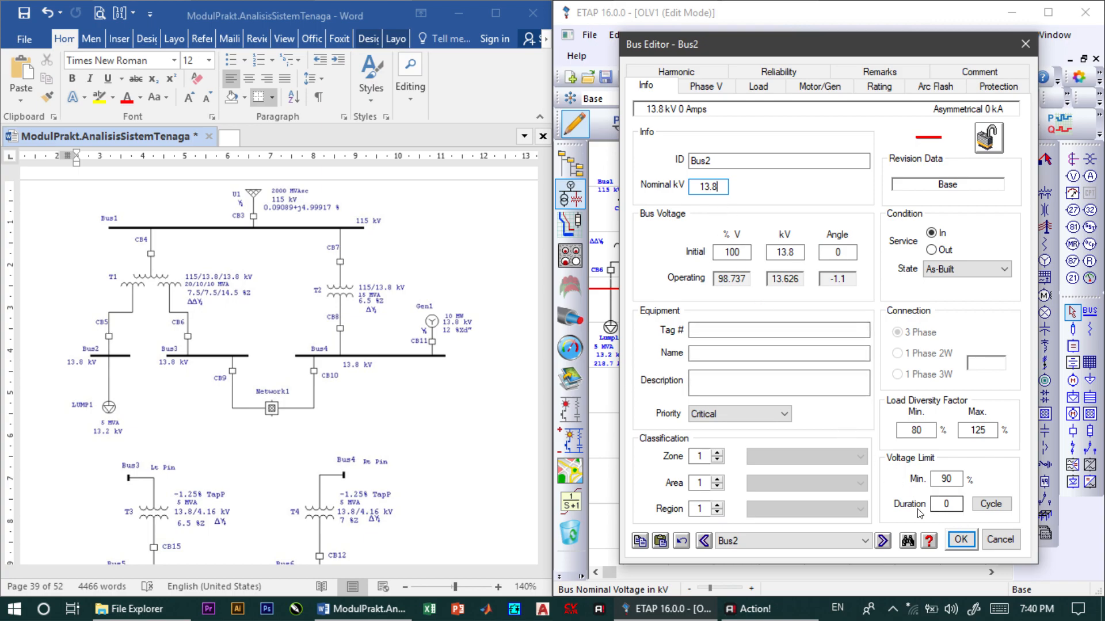
pyautogui.click(961, 539)
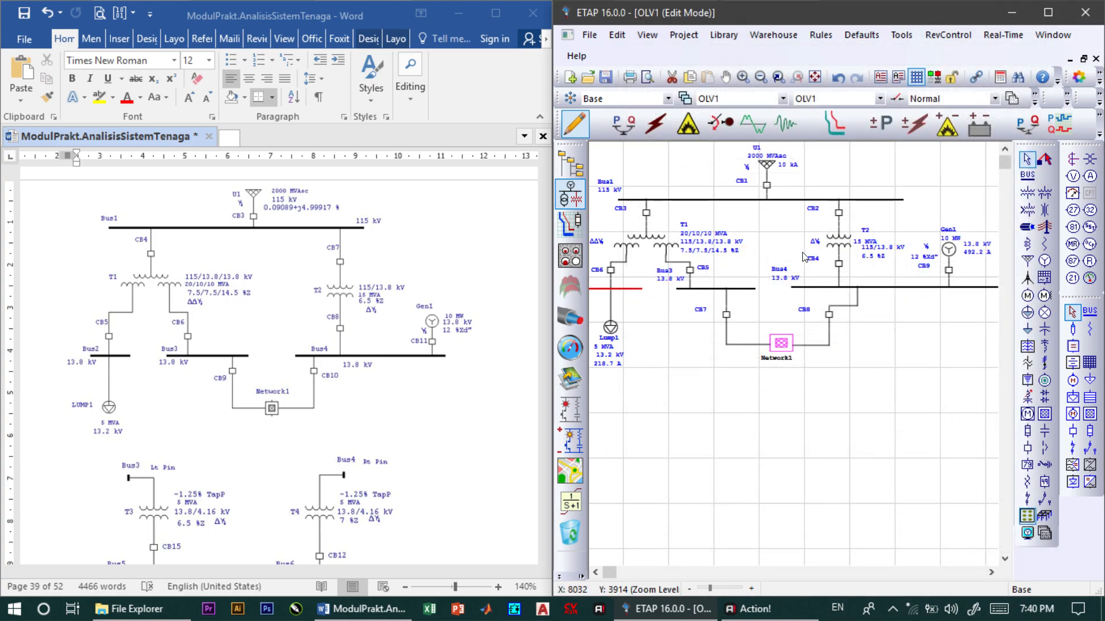
pyautogui.doubleClick(713, 290)
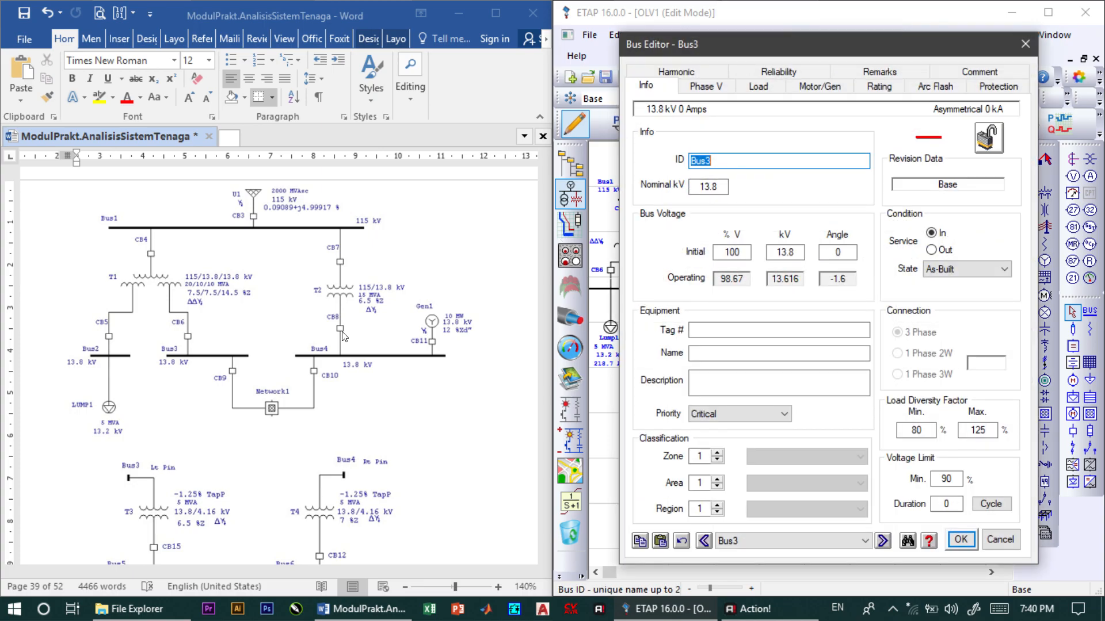
pyautogui.click(960, 540)
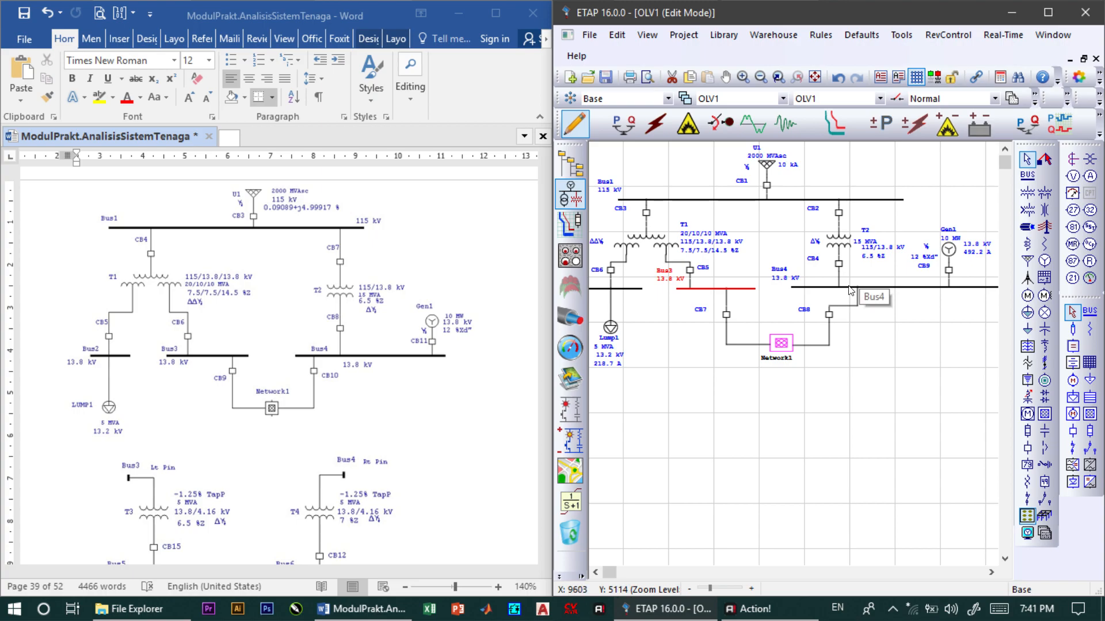
# Check Bus4's nominal voltage against the module's diagram, accept the editor unchanged and clear the selection.
pyautogui.click(896, 293)
pyautogui.doubleClick(895, 293)
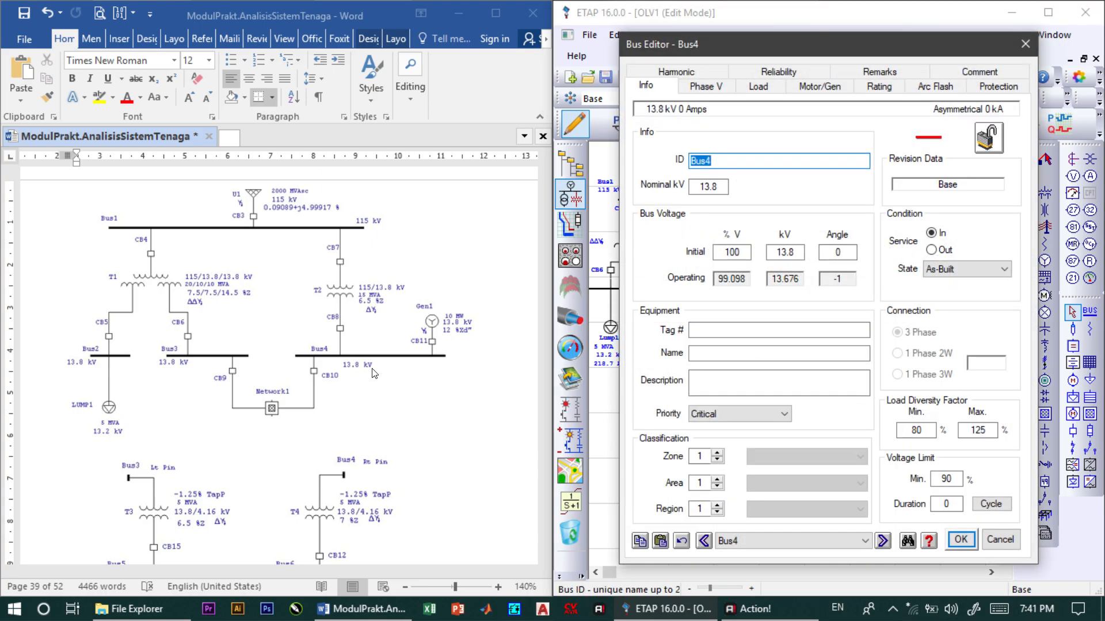
pyautogui.click(720, 184)
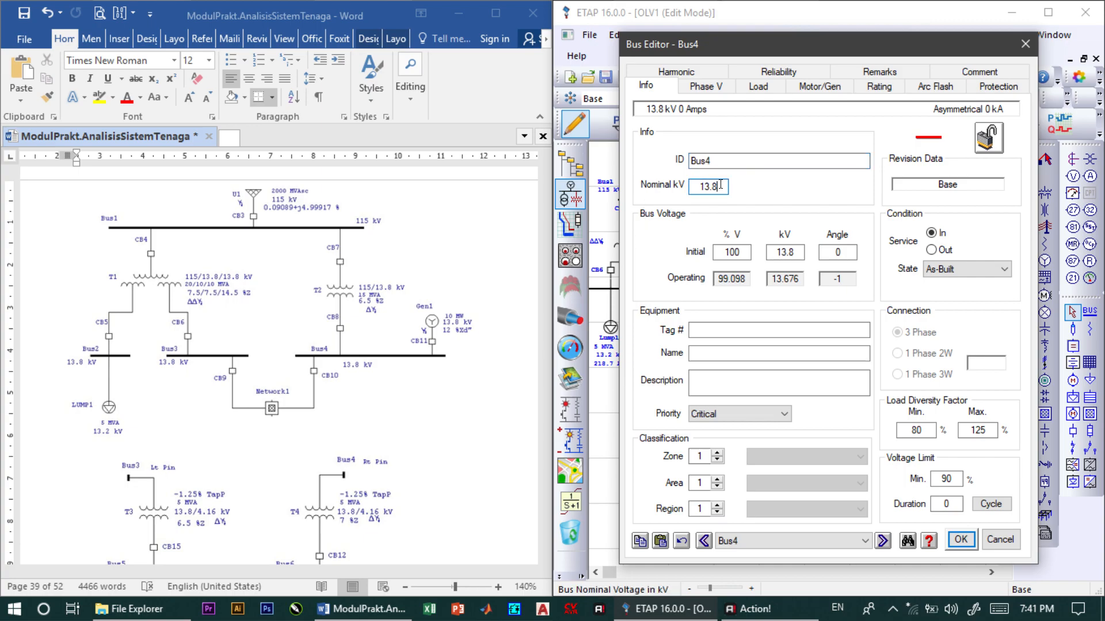
pyautogui.click(961, 540)
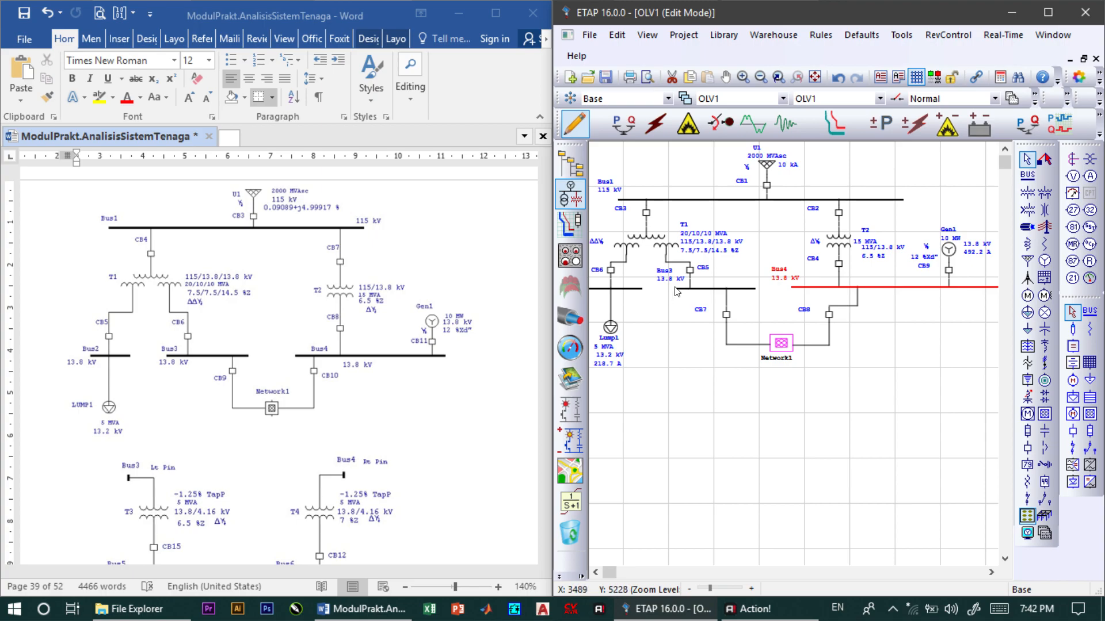
pyautogui.click(874, 347)
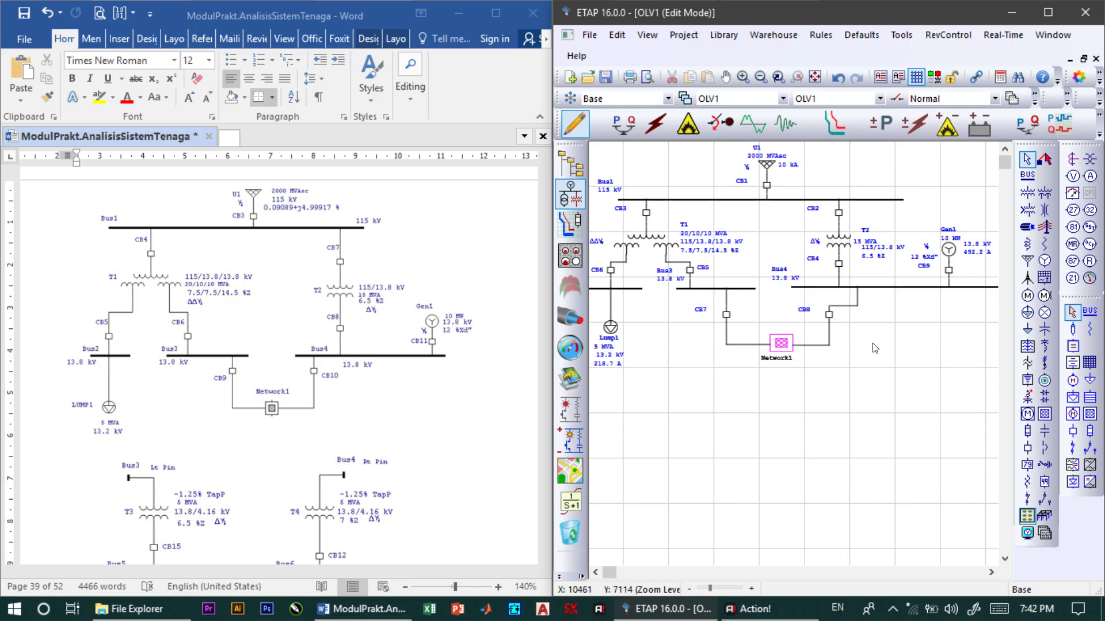
# Check power grid U1's operation mode and rated voltage against the module's one-line diagram.
pyautogui.doubleClick(654, 241)
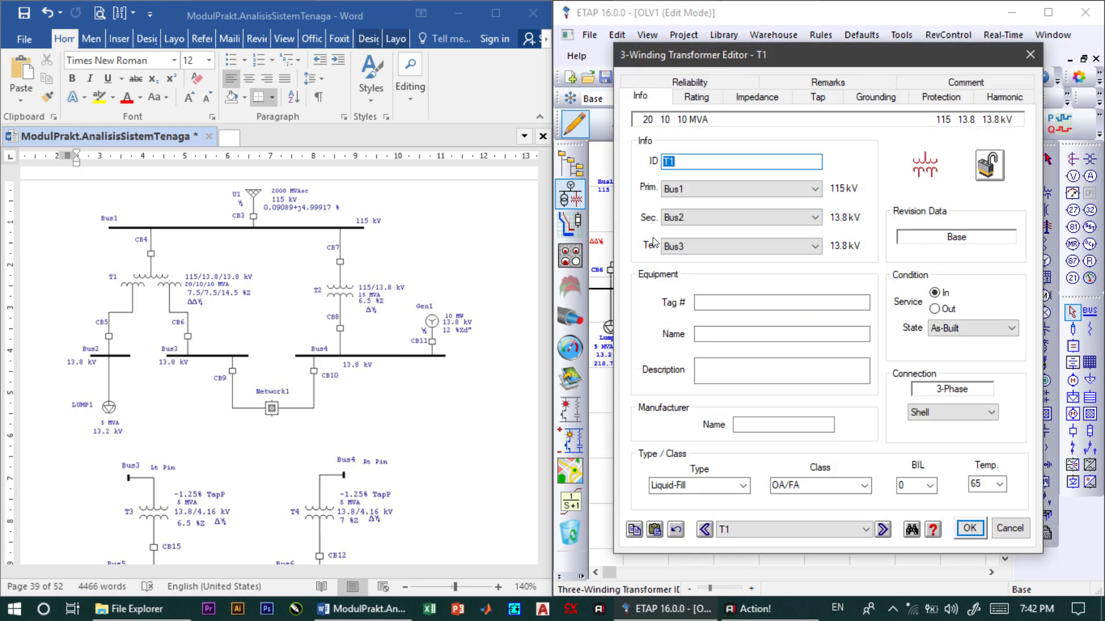
pyautogui.click(1031, 56)
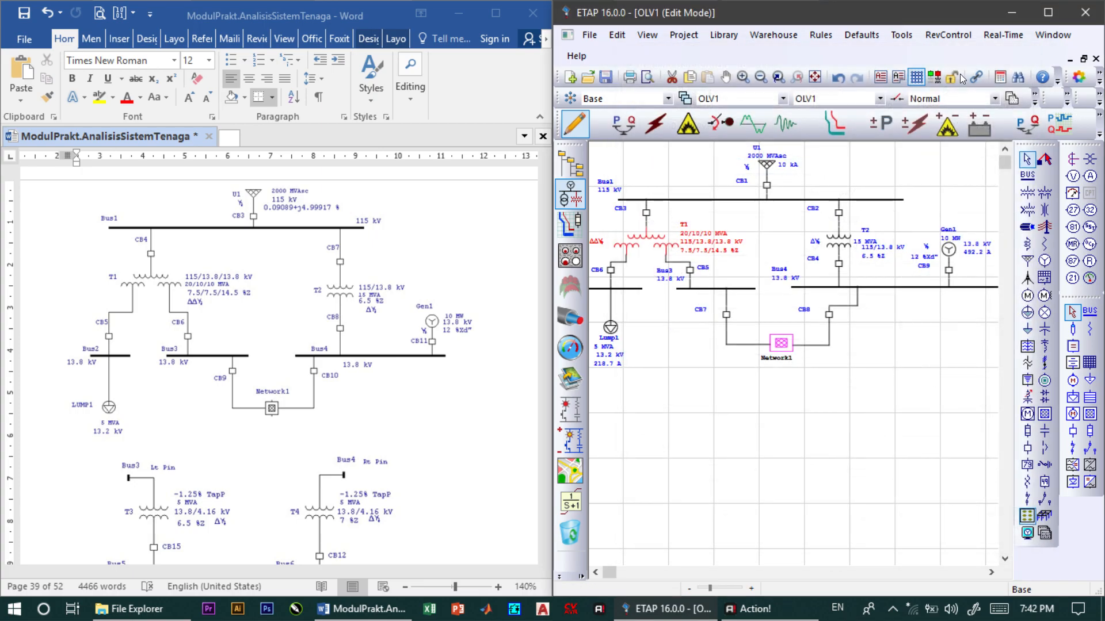
pyautogui.doubleClick(775, 162)
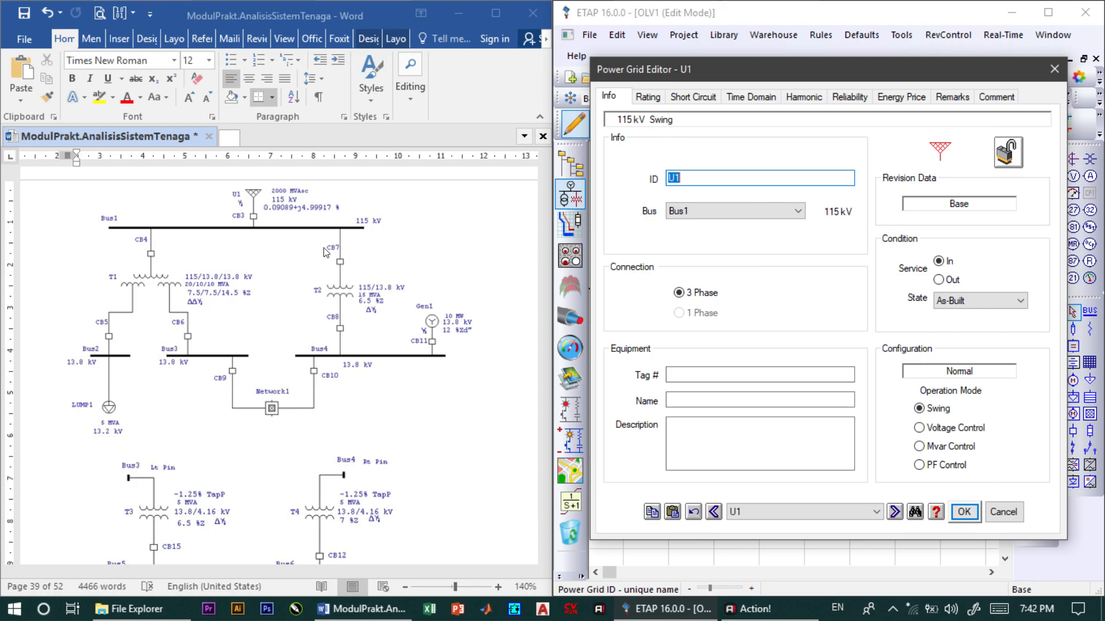
pyautogui.click(651, 98)
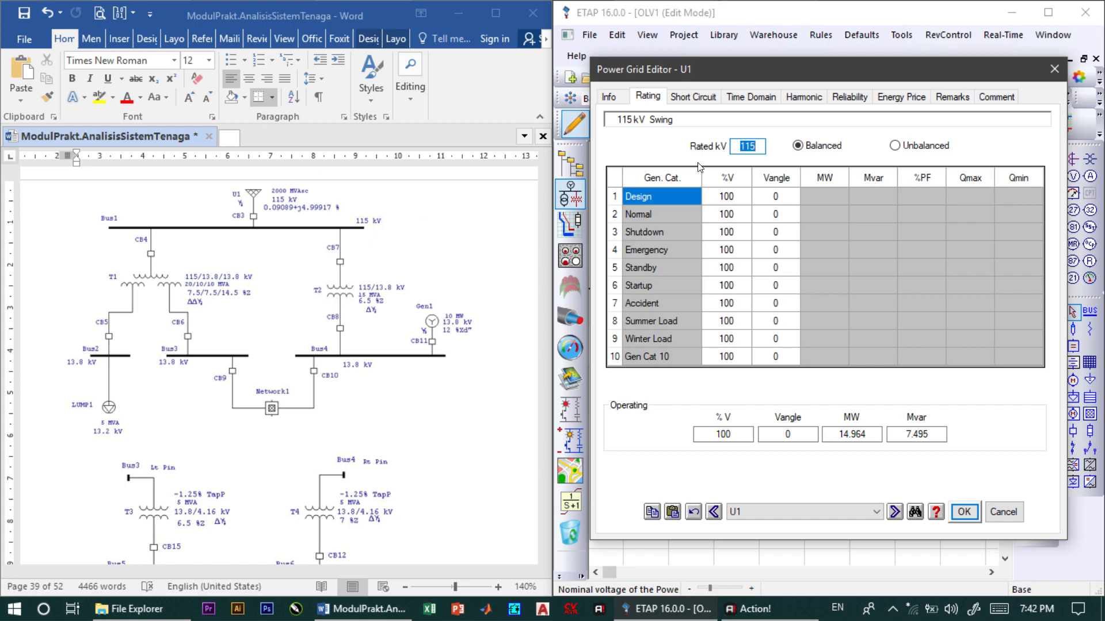
# Compare U1's 3-phase and 1-phase short-circuit MVA and X/R ratings with the module's parameter table.
pyautogui.click(693, 100)
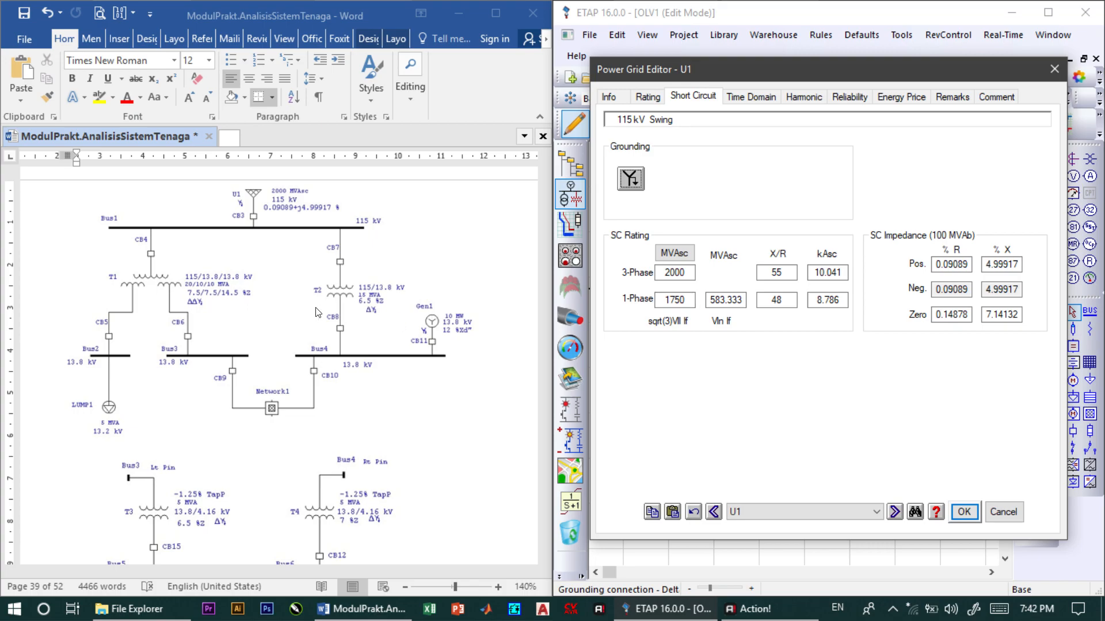
pyautogui.scroll(-15, 315, 312)
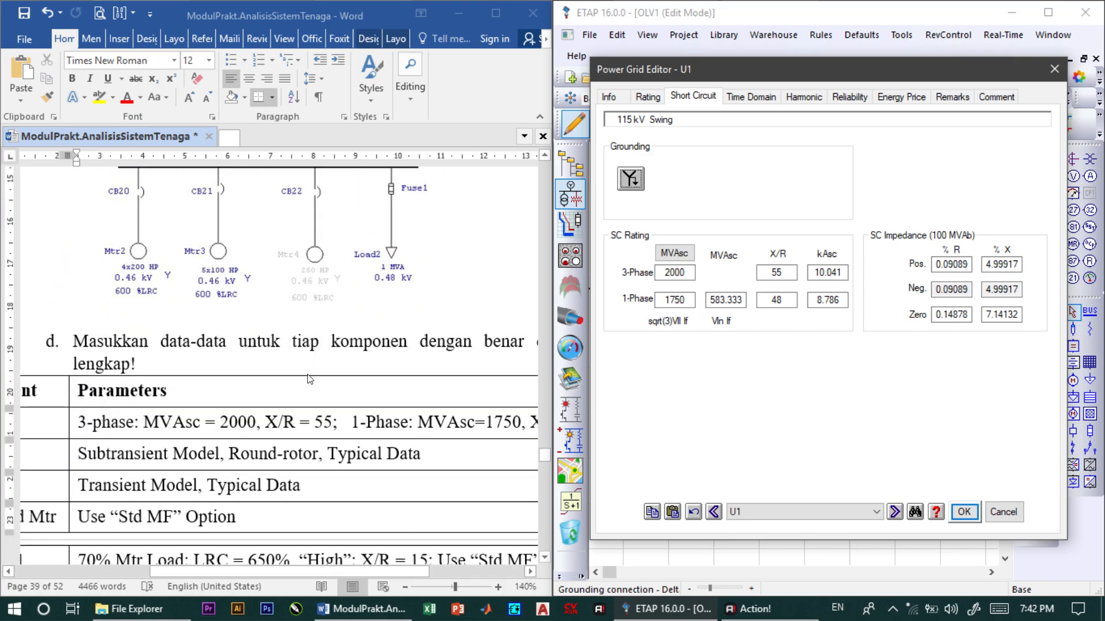
pyautogui.moveTo(325, 574); pyautogui.dragTo(366, 572)
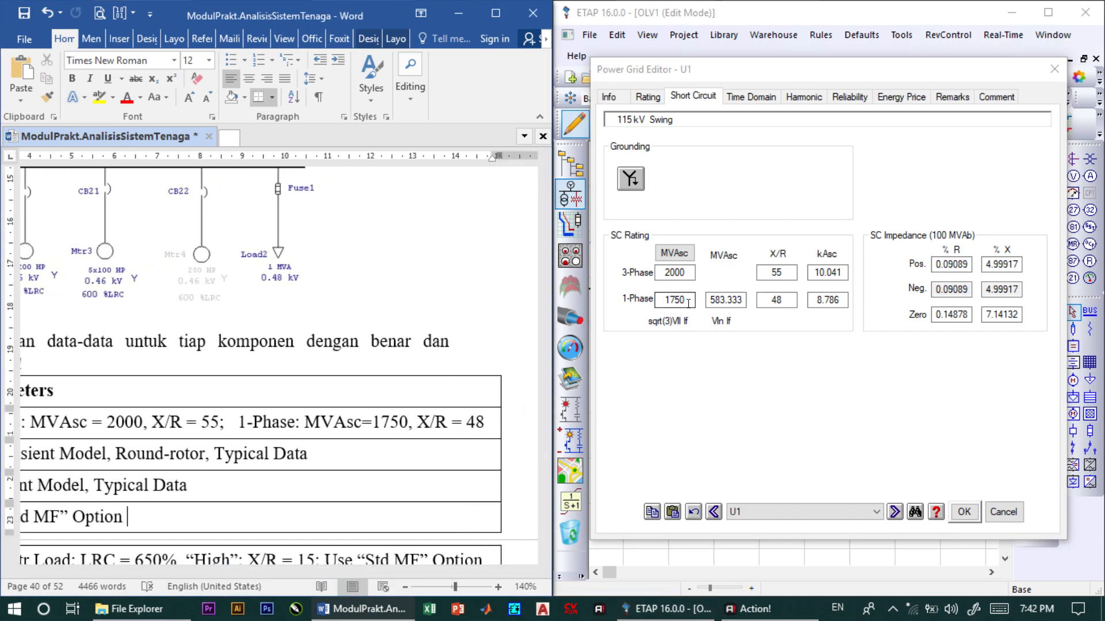
pyautogui.moveTo(342, 572); pyautogui.dragTo(290, 570)
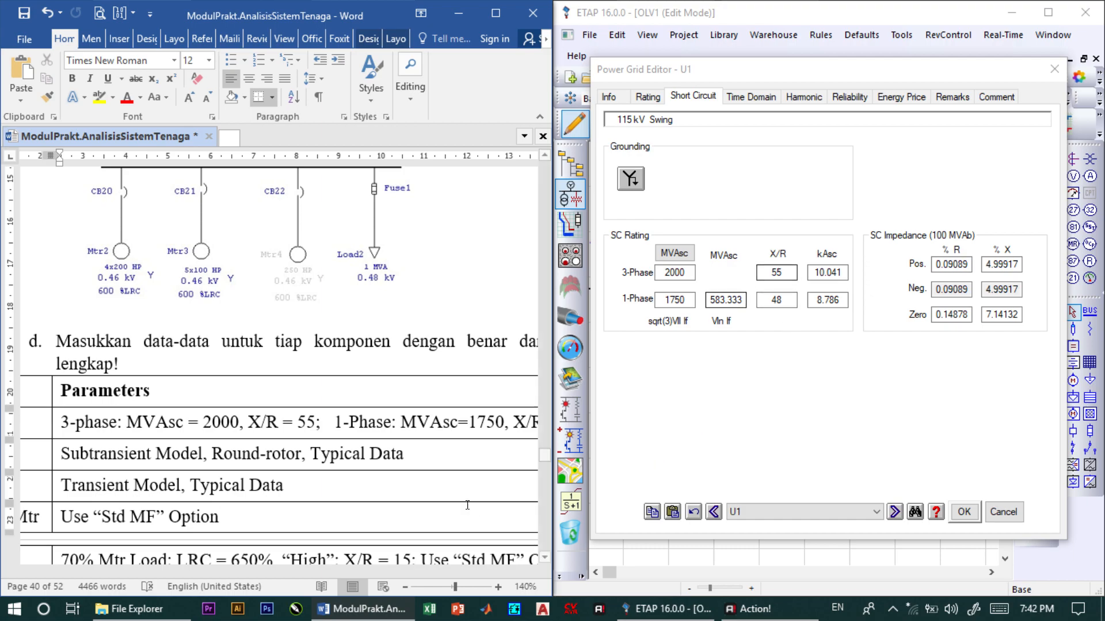
pyautogui.moveTo(413, 572); pyautogui.dragTo(475, 572)
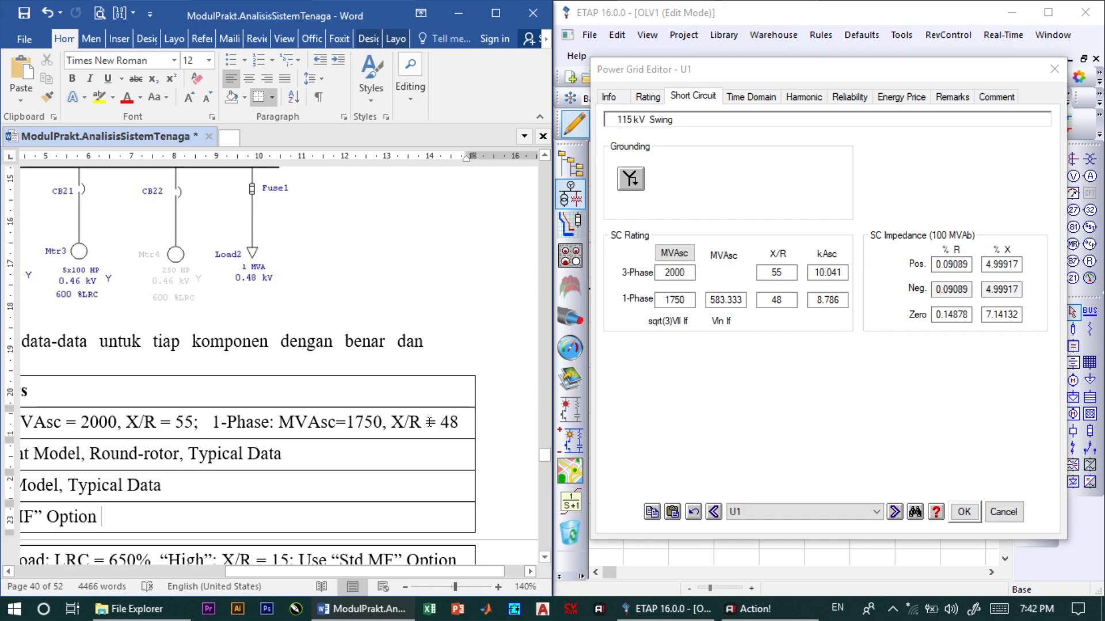
pyautogui.click(783, 295)
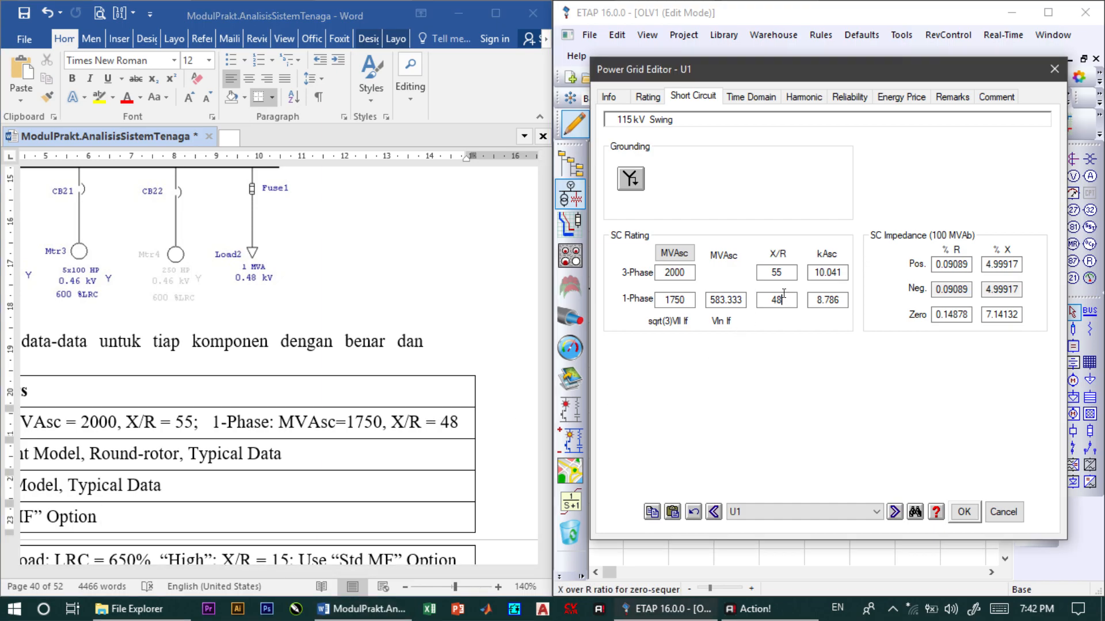
pyautogui.press('Tab')
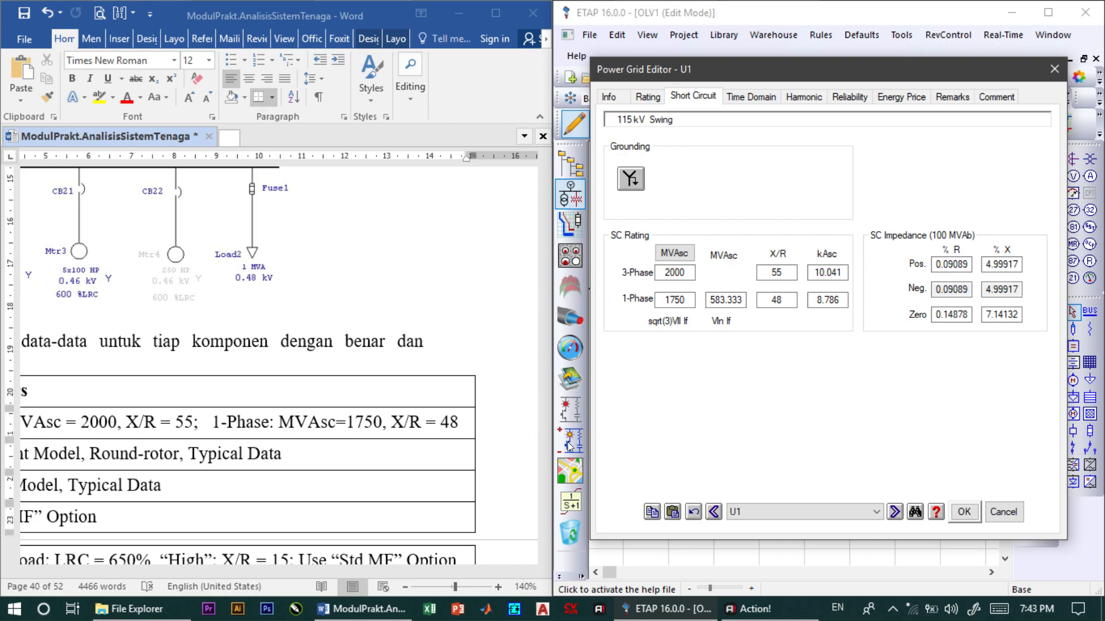
# Compare U1's short-circuit impedance and grounding connection with the module's diagram, and accept the editor unchanged.
pyautogui.scroll(-10, 409, 422)
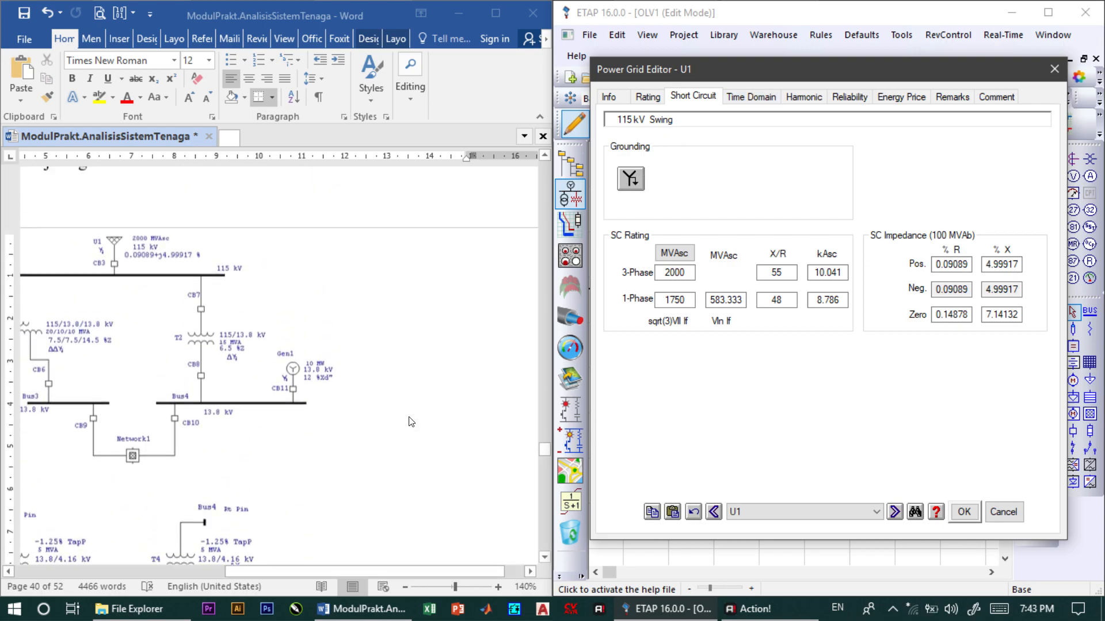
pyautogui.scroll(2, 411, 422)
pyautogui.moveTo(339, 570); pyautogui.dragTo(282, 567)
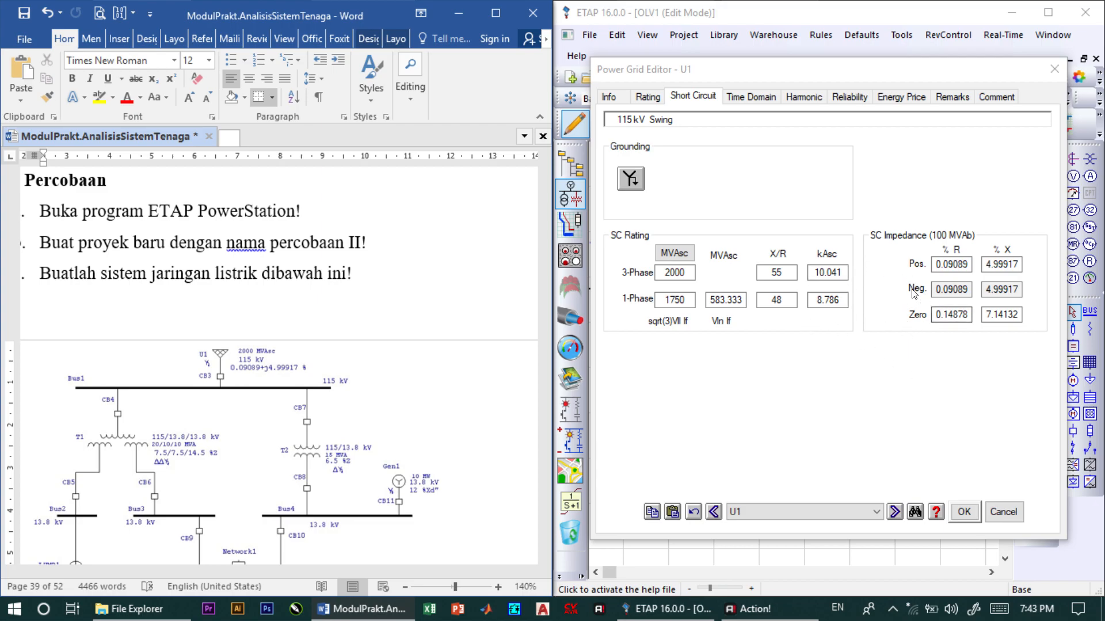
pyautogui.click(632, 180)
pyautogui.click(633, 180)
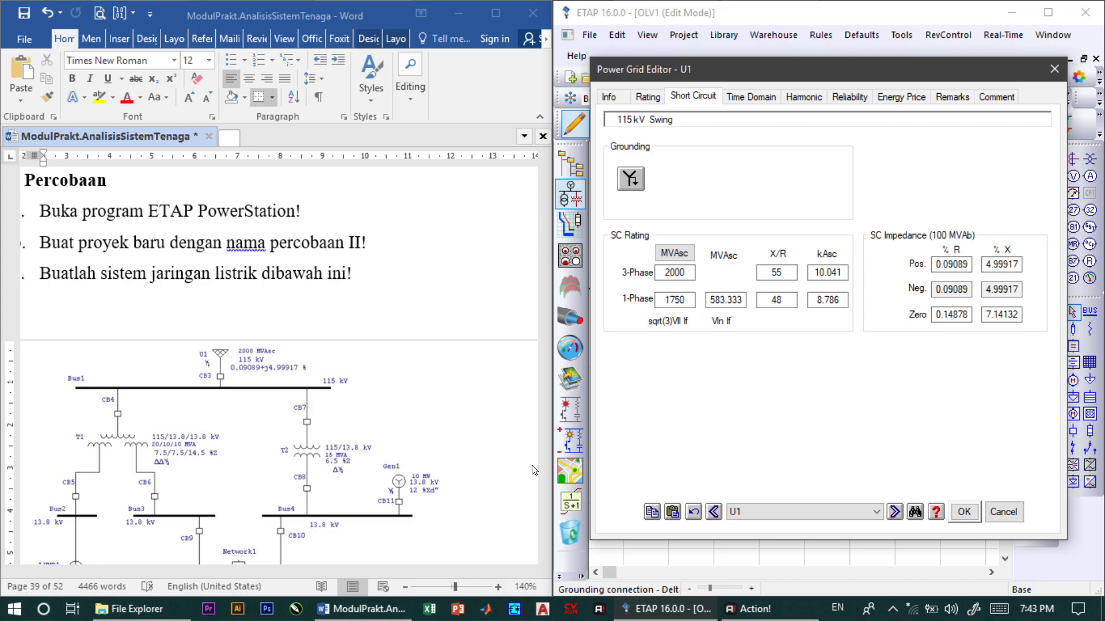
pyautogui.click(964, 512)
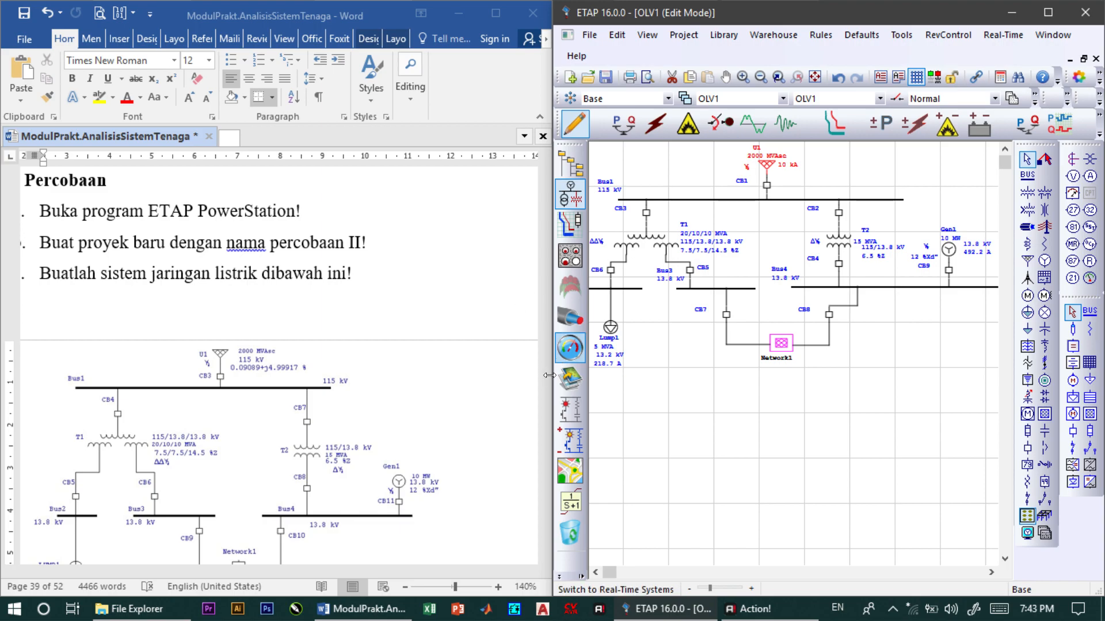
# Check the kV and MVA ratings of three-winding transformer T1's windings against the module's diagram.
pyautogui.doubleClick(652, 243)
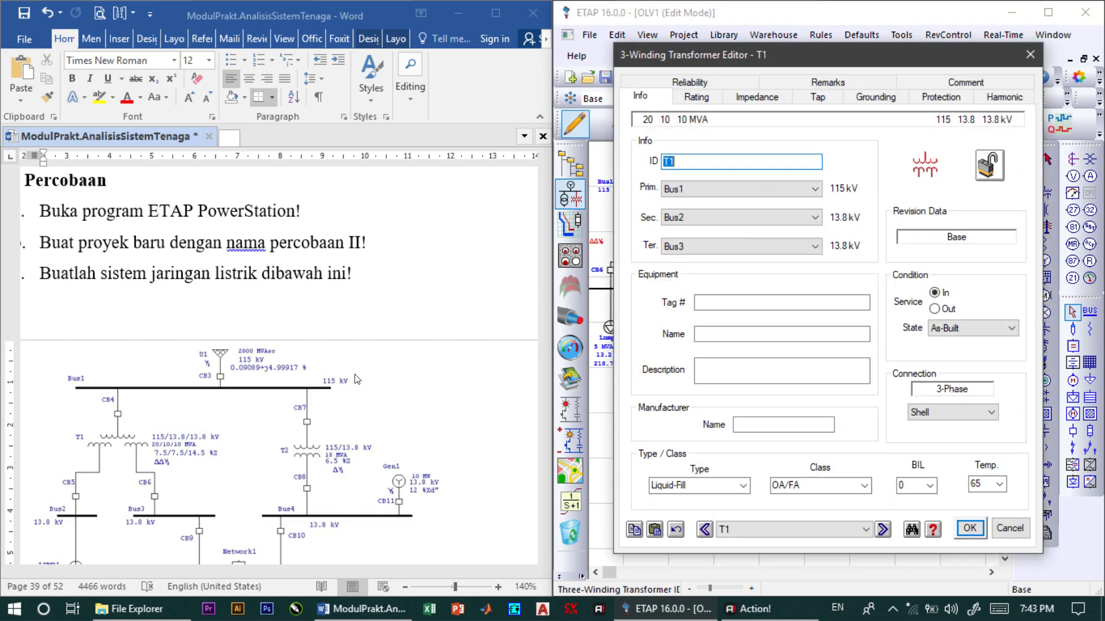
pyautogui.click(697, 97)
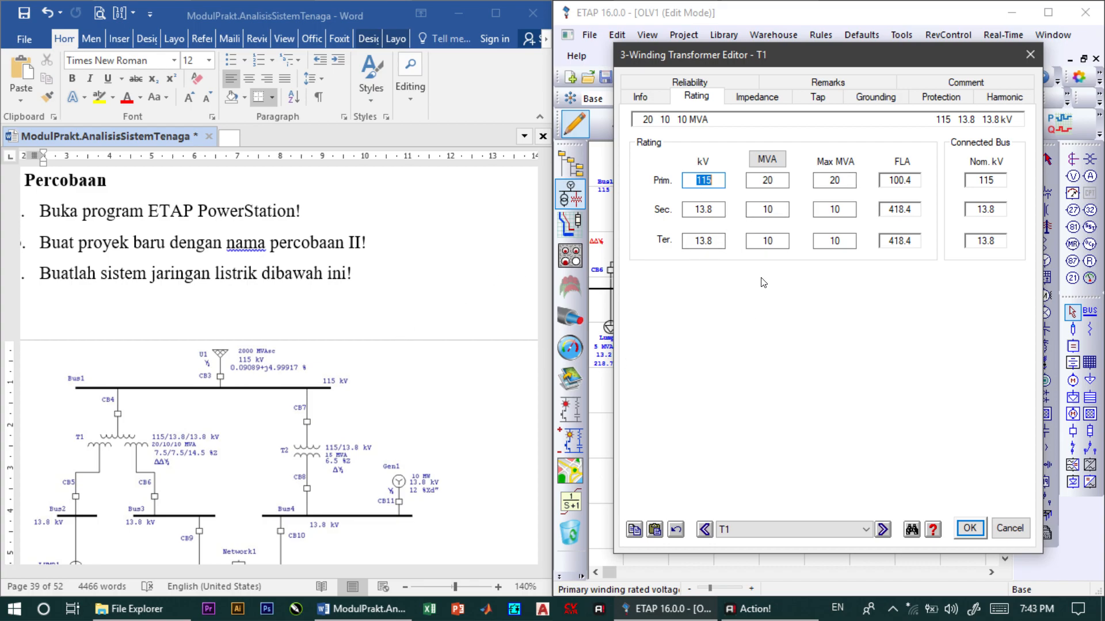
pyautogui.click(779, 180)
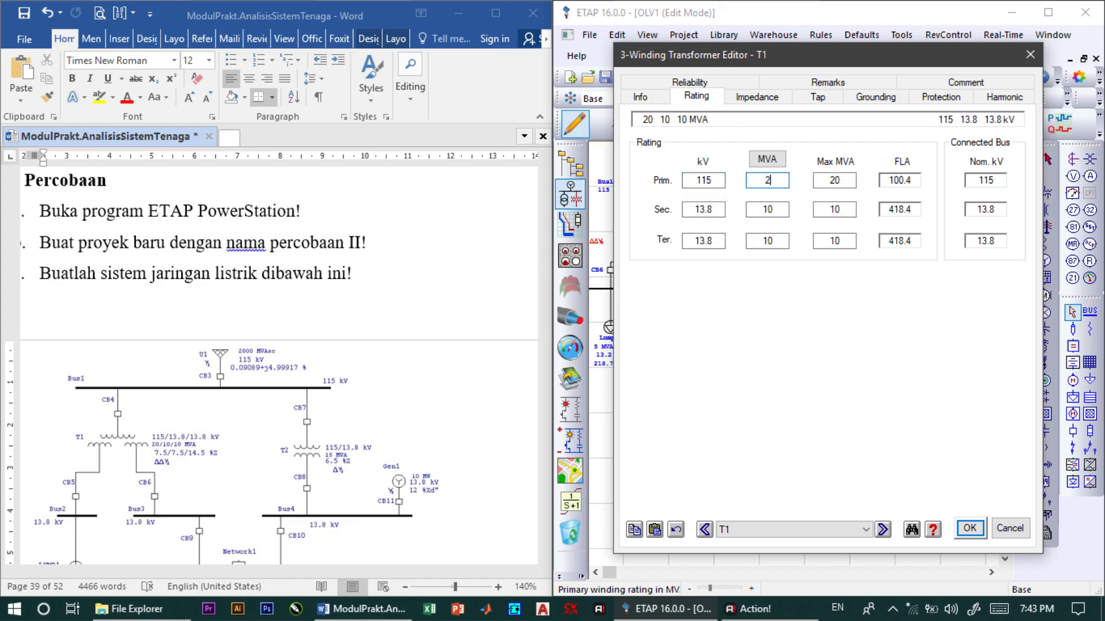
pyautogui.press('Return')
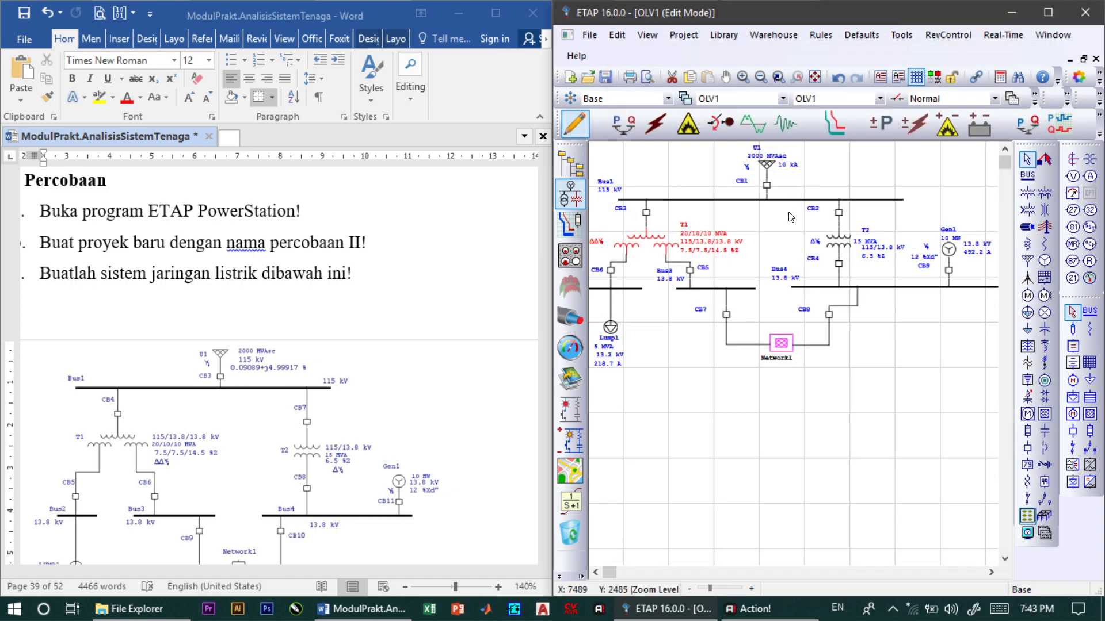
pyautogui.doubleClick(691, 241)
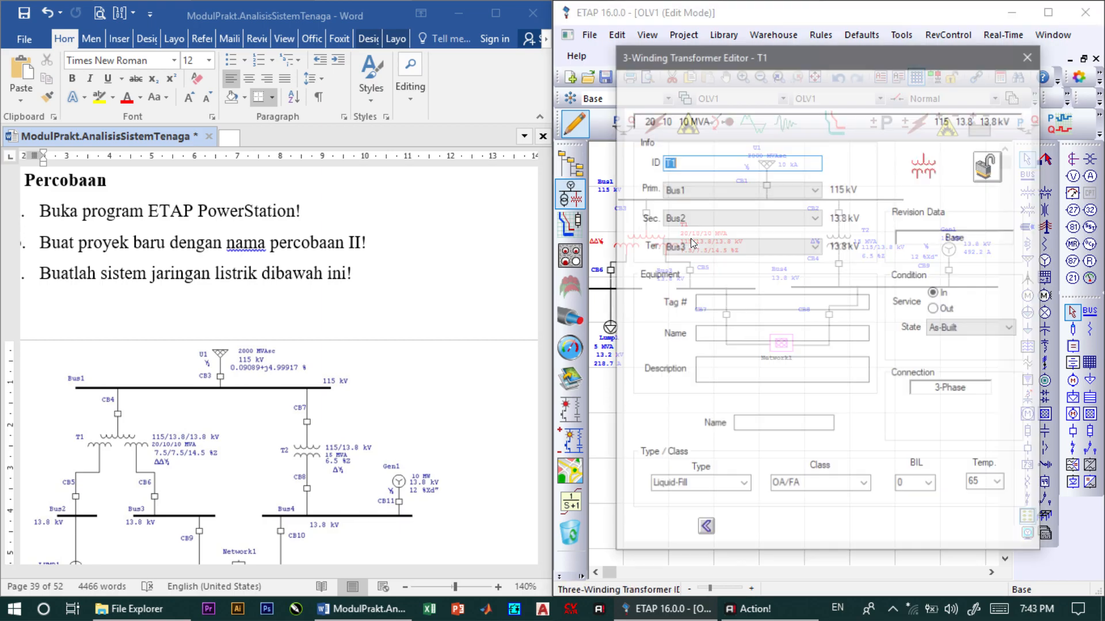
pyautogui.click(697, 96)
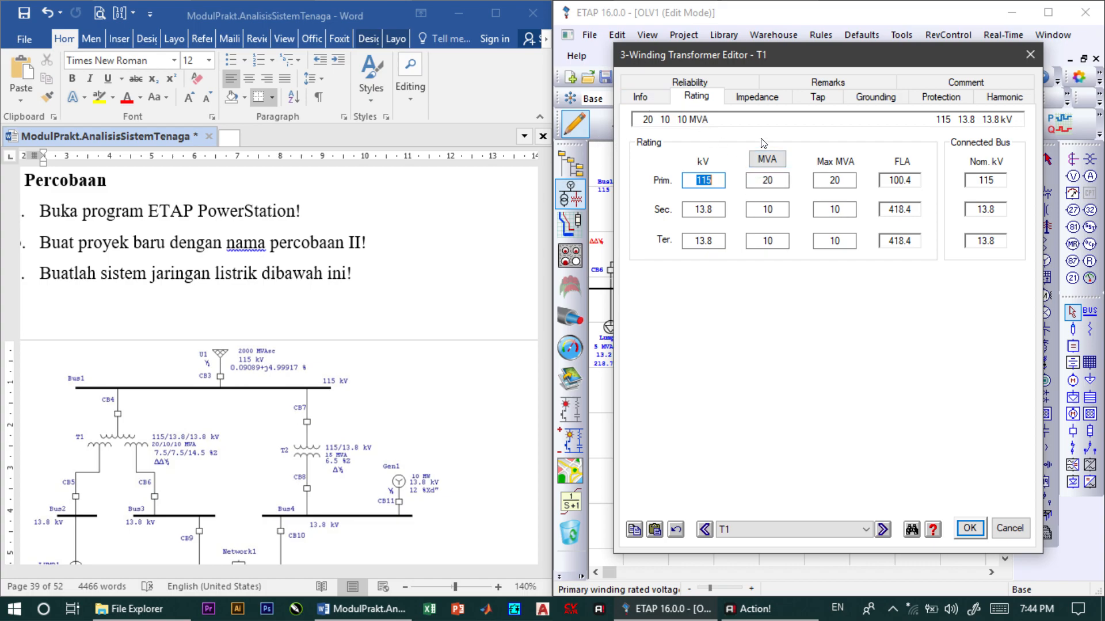
# Check T1's winding impedances, X/R ratios and primary, secondary and tertiary connections against the module's diagram.
pyautogui.click(756, 99)
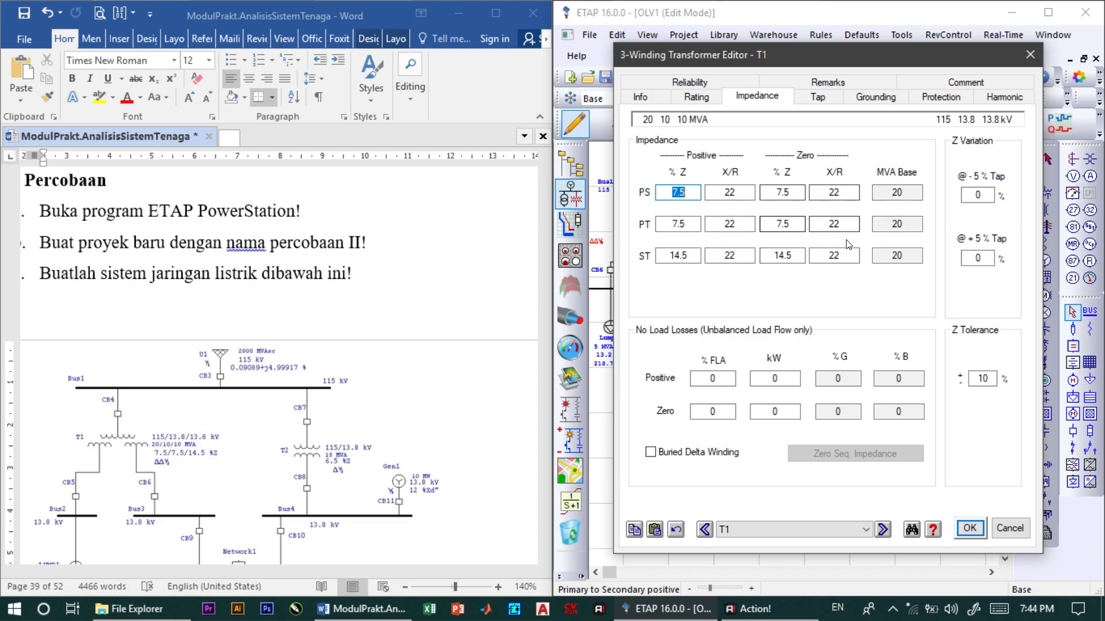
pyautogui.click(742, 192)
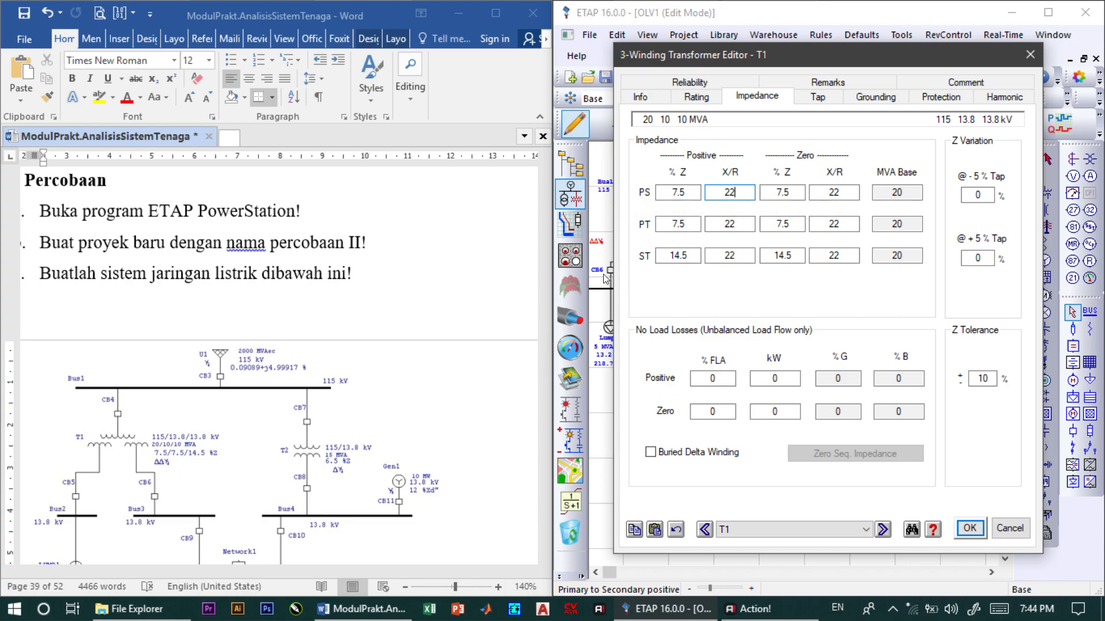
pyautogui.click(875, 96)
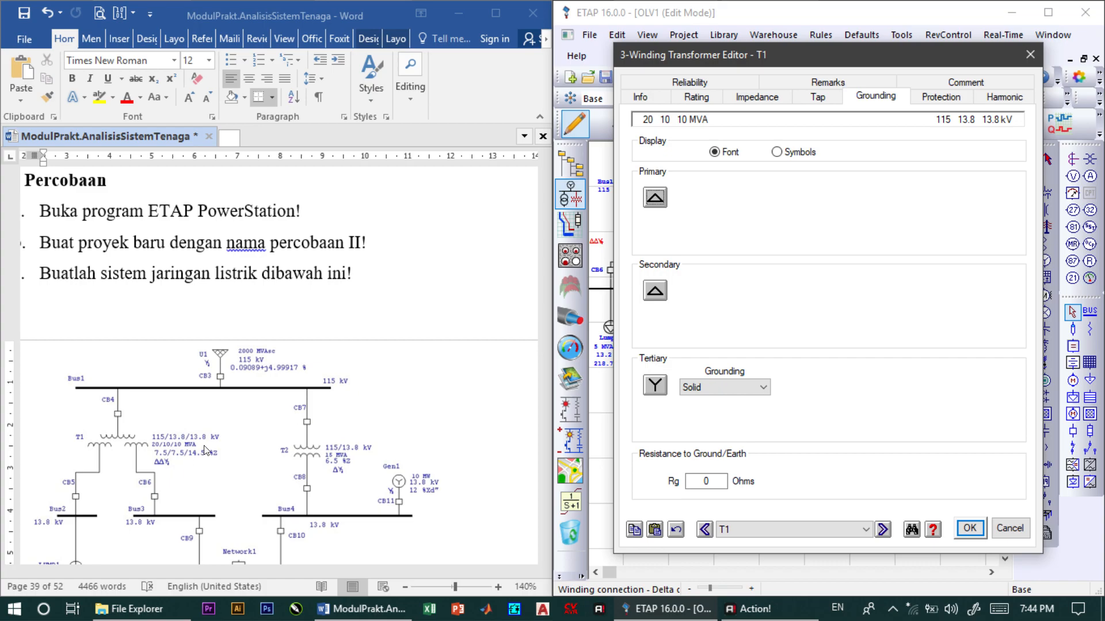
pyautogui.click(655, 385)
pyautogui.click(739, 98)
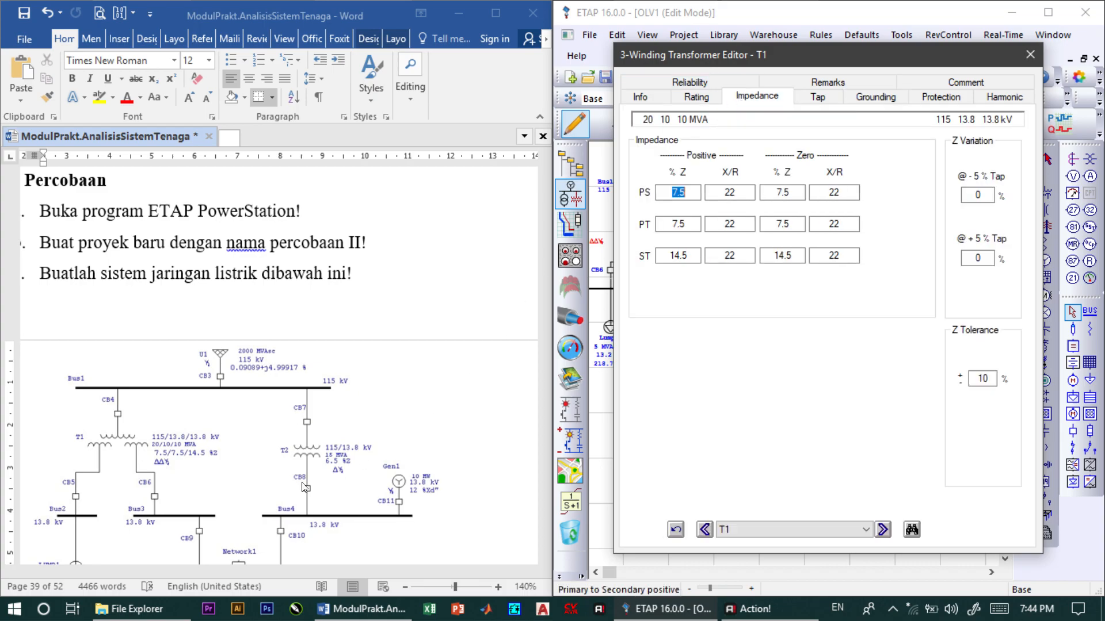
# Compare T1's impedance tolerance with the XFMR entry in the module's parameter table, and accept the editor unchanged.
pyautogui.scroll(-1, 240, 479)
pyautogui.scroll(-12, 241, 479)
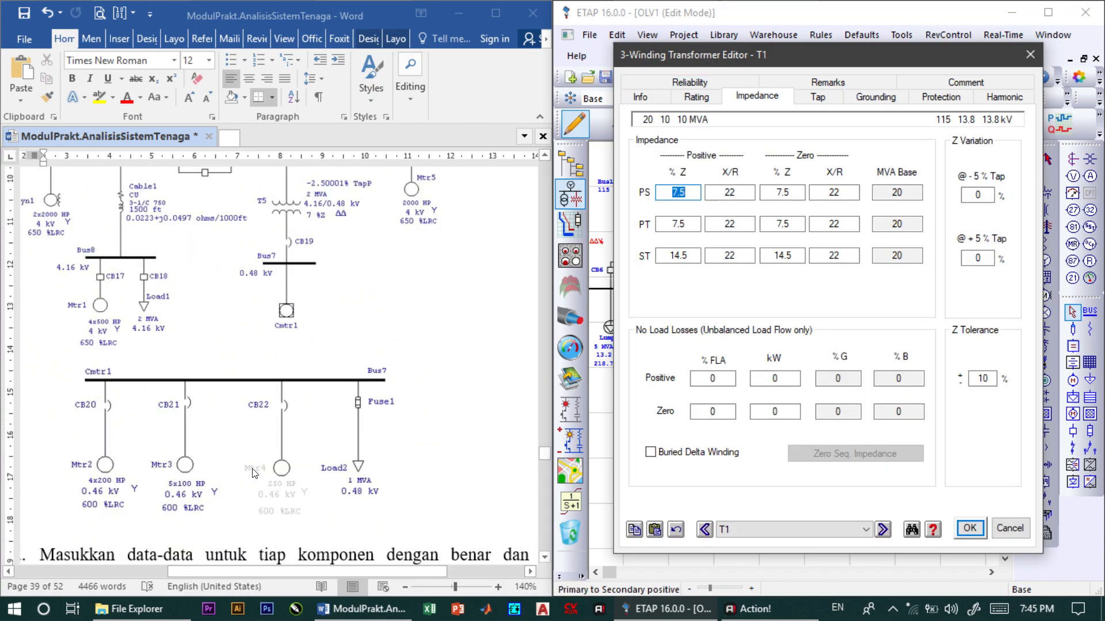
pyautogui.scroll(-1, 253, 476)
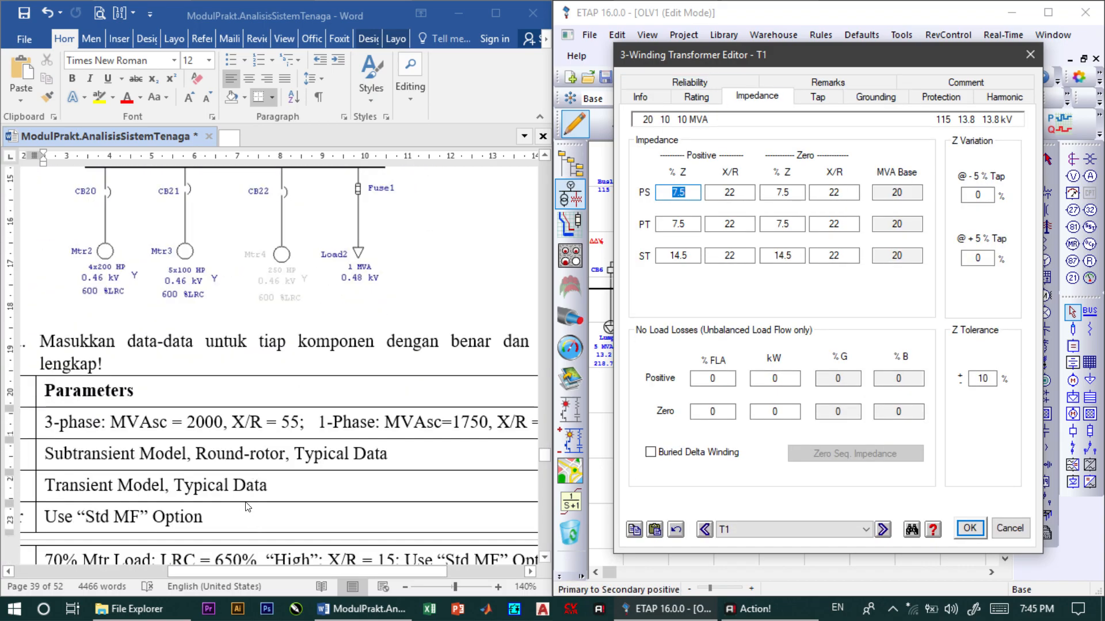
pyautogui.scroll(-1, 247, 506)
pyautogui.scroll(-1, 240, 533)
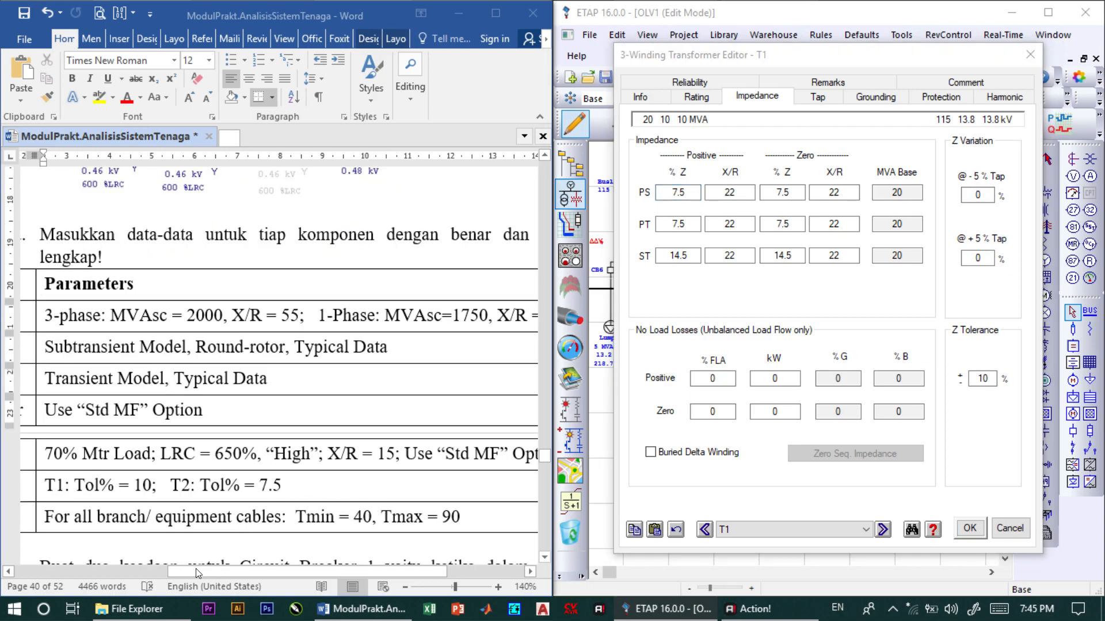
pyautogui.moveTo(216, 573); pyautogui.dragTo(165, 572)
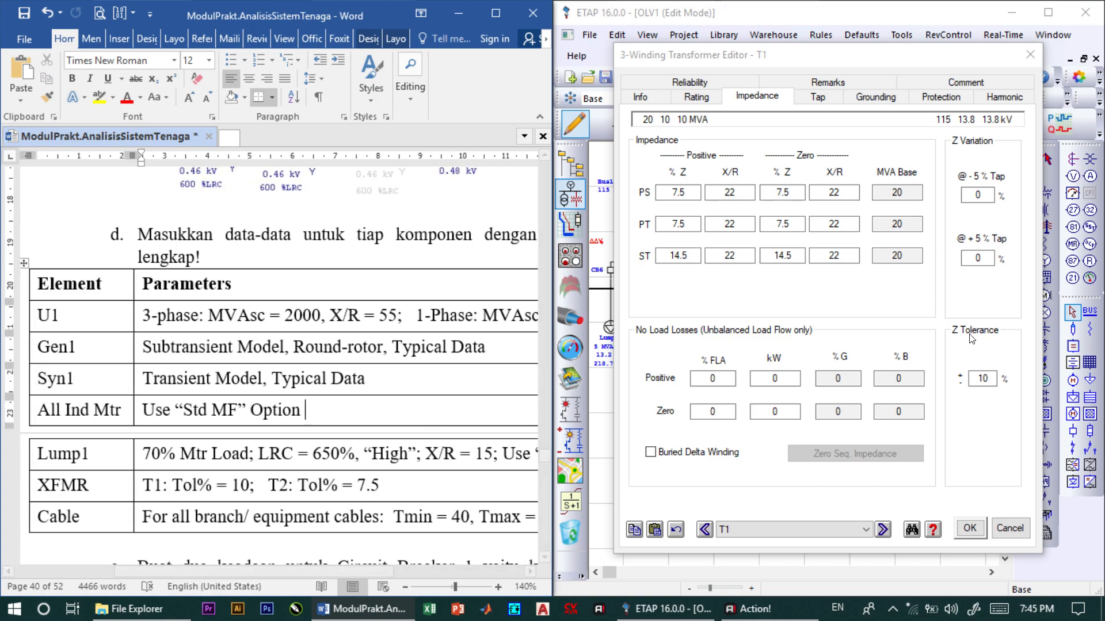
pyautogui.click(989, 378)
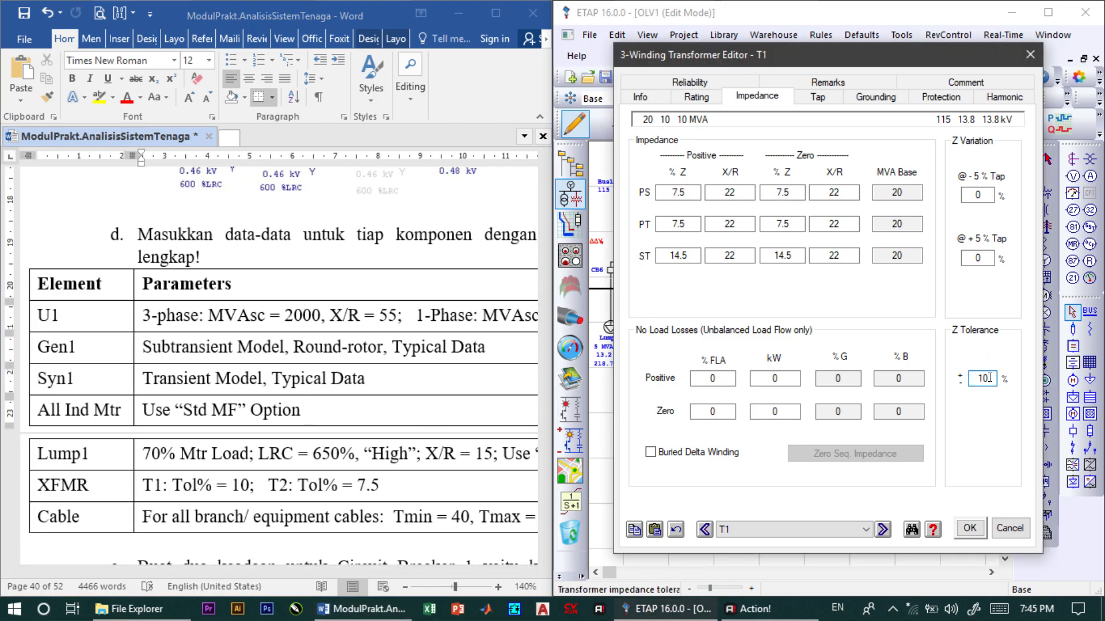
pyautogui.click(970, 528)
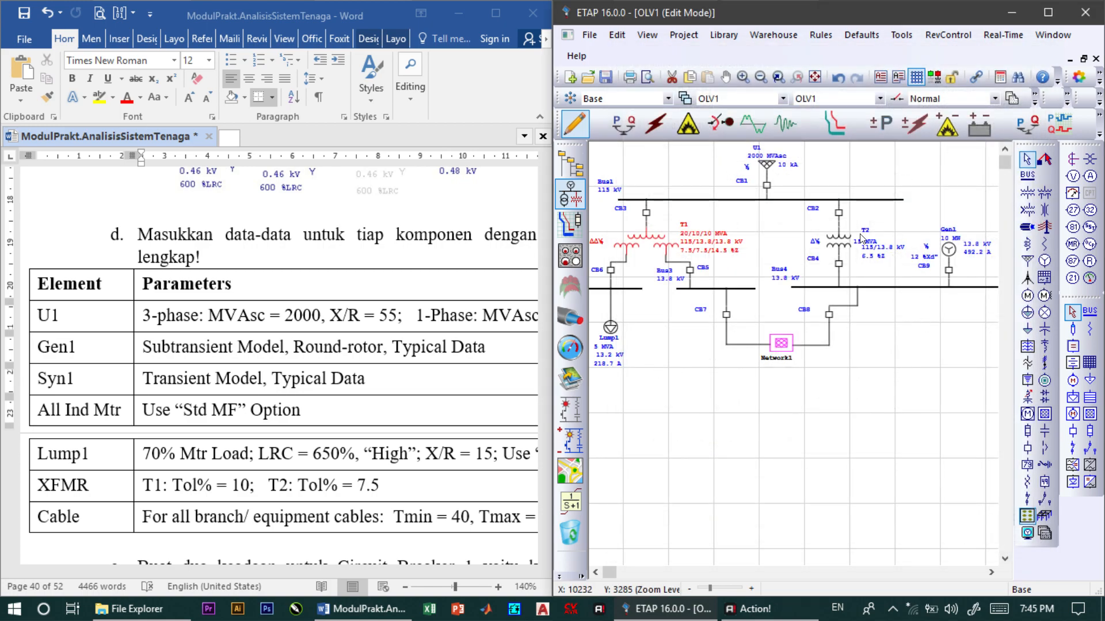
# Check two-winding transformer T2's primary and secondary kV and rated MVA against the module's one-line diagram.
pyautogui.click(841, 244)
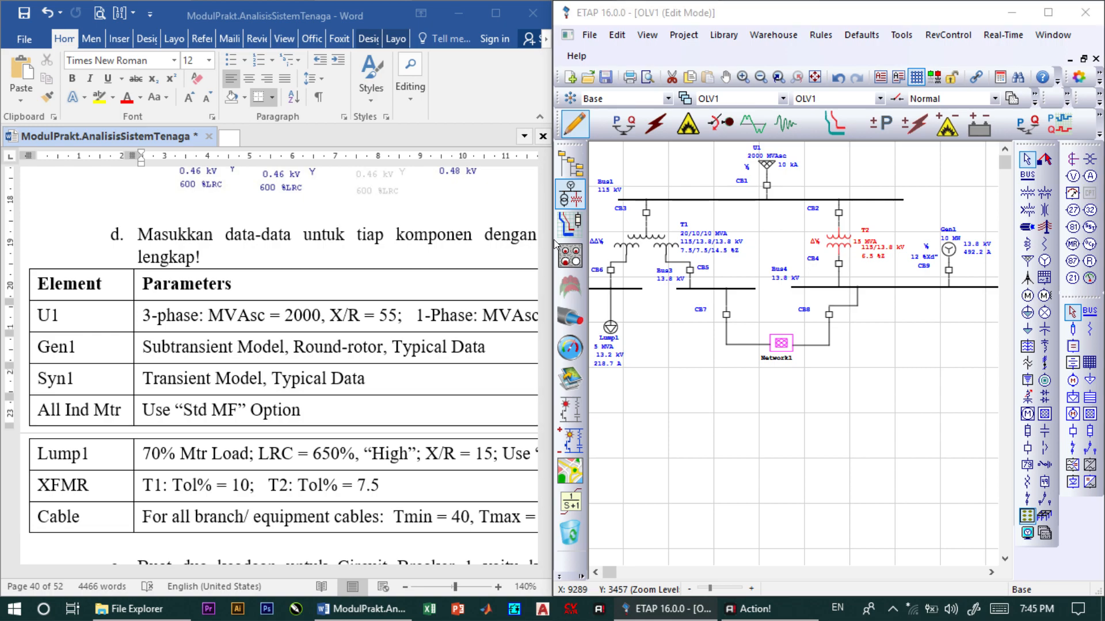
pyautogui.scroll(-15, 295, 228)
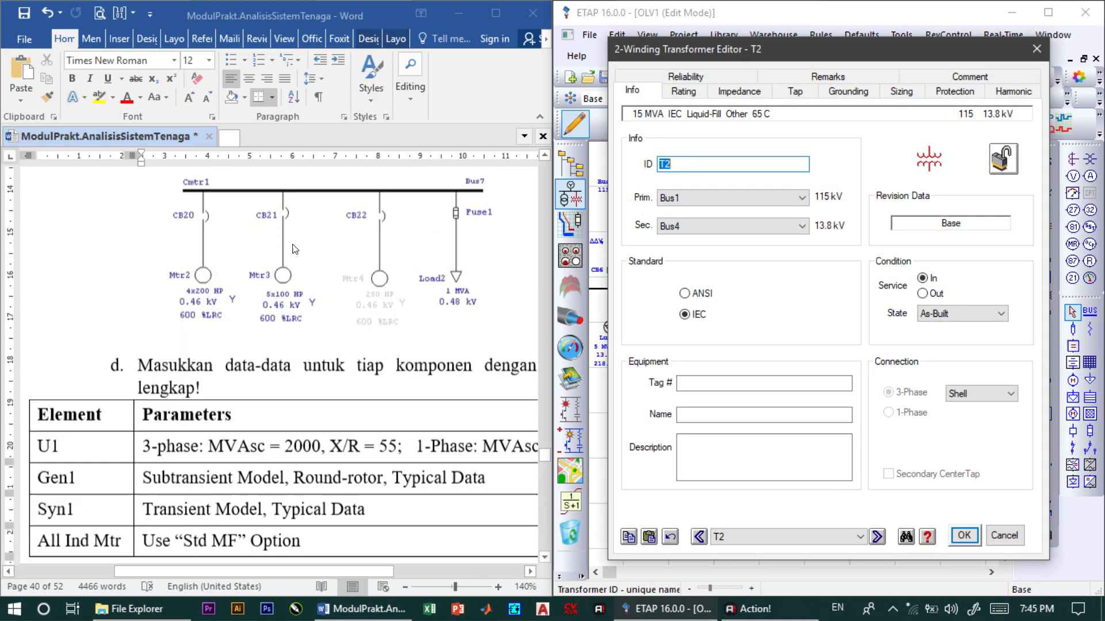
pyautogui.scroll(7, 289, 250)
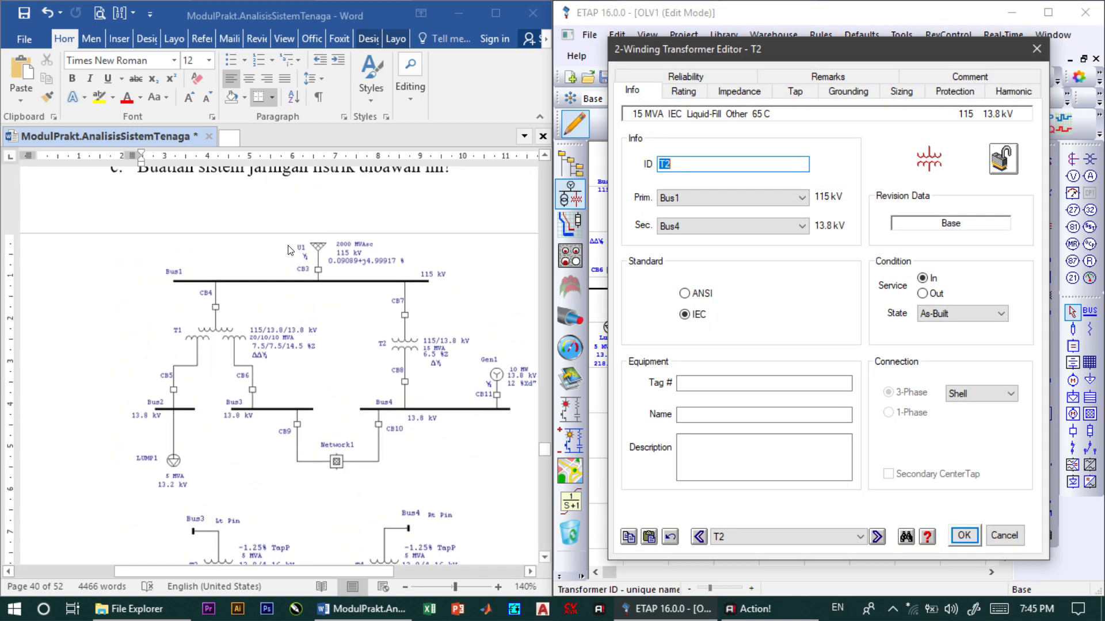
pyautogui.scroll(-4, 289, 249)
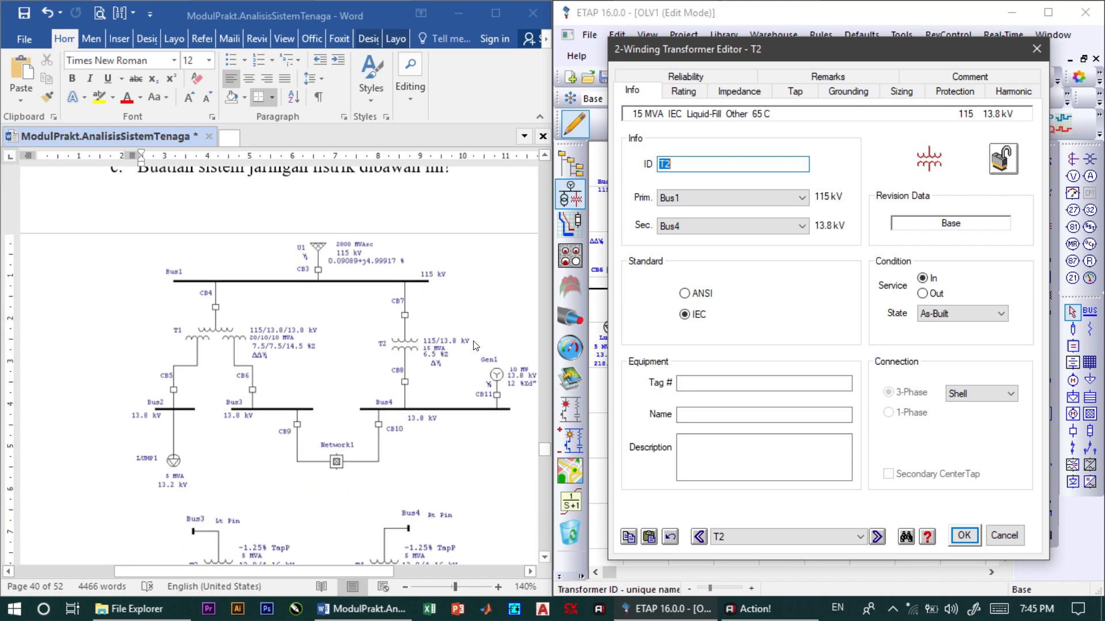
pyautogui.click(685, 91)
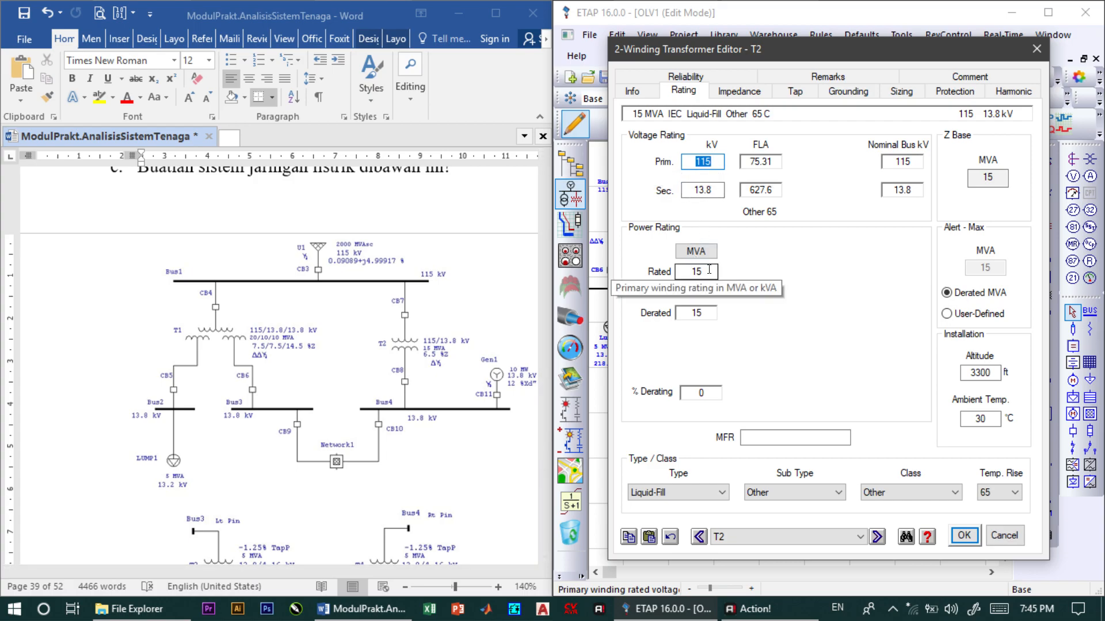
pyautogui.click(709, 269)
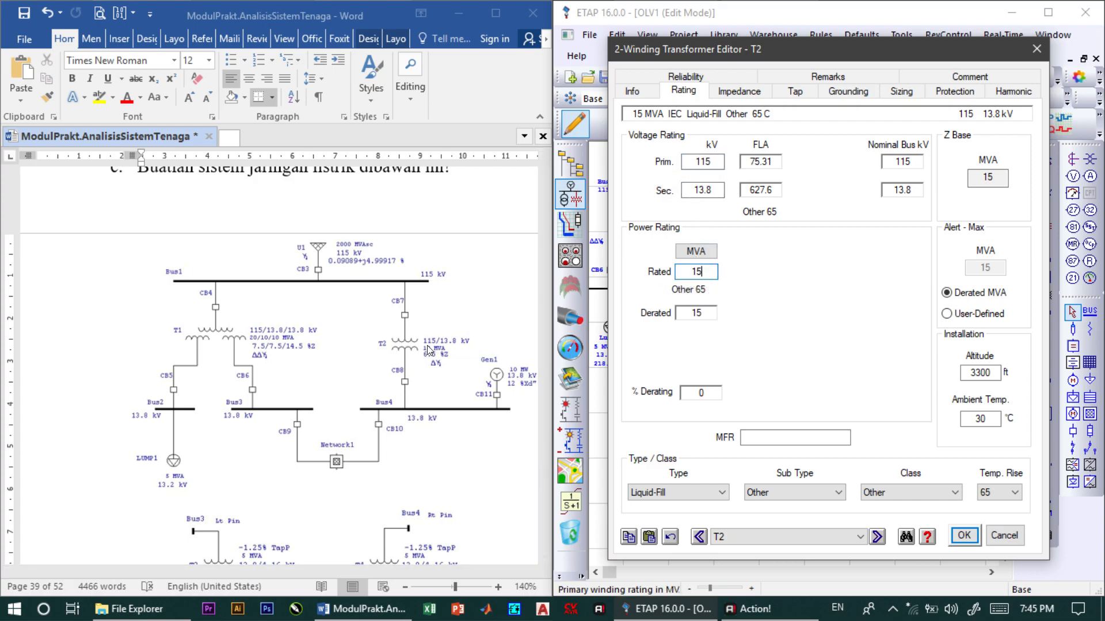
# Compare T2's positive- and zero-sequence %Z with the module's diagram and substitute the typical X/R values.
pyautogui.click(735, 92)
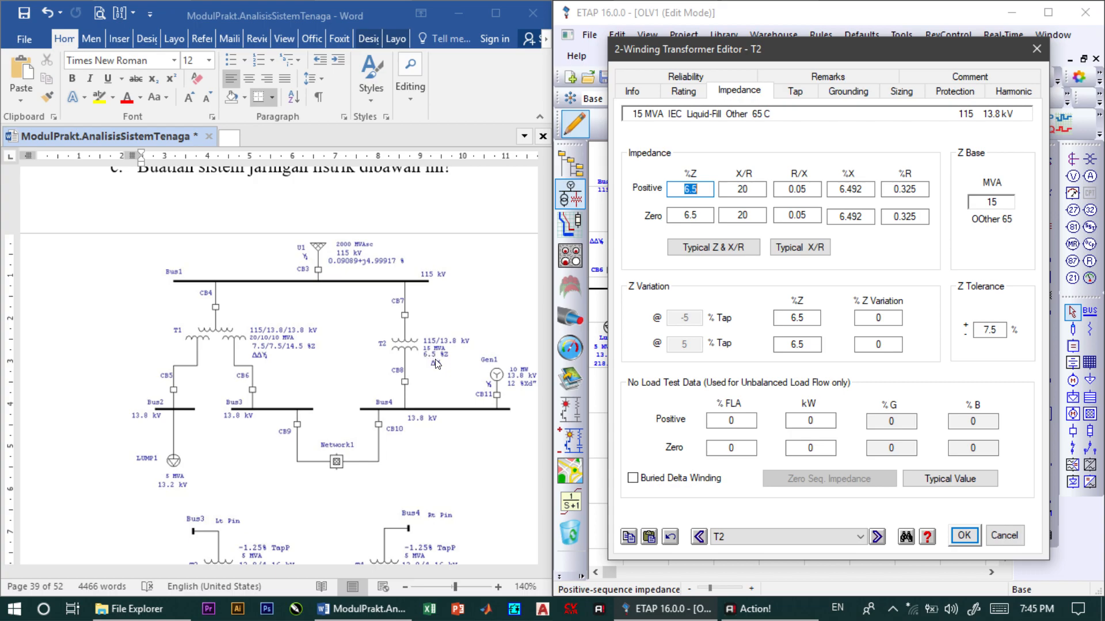
pyautogui.click(699, 187)
pyautogui.click(704, 212)
pyautogui.click(801, 248)
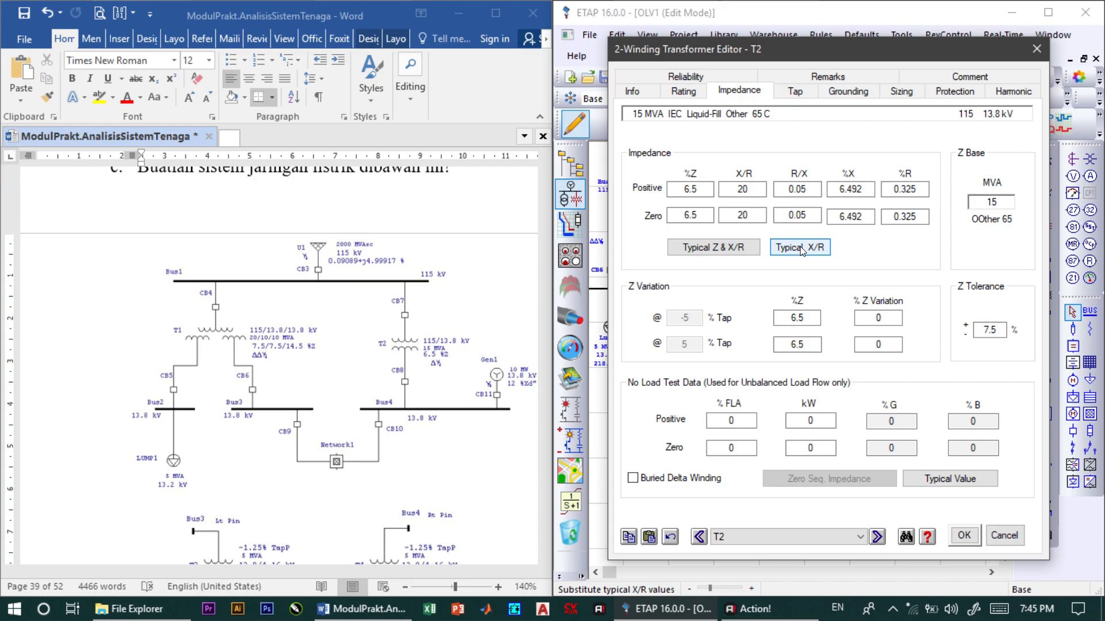
pyautogui.click(800, 250)
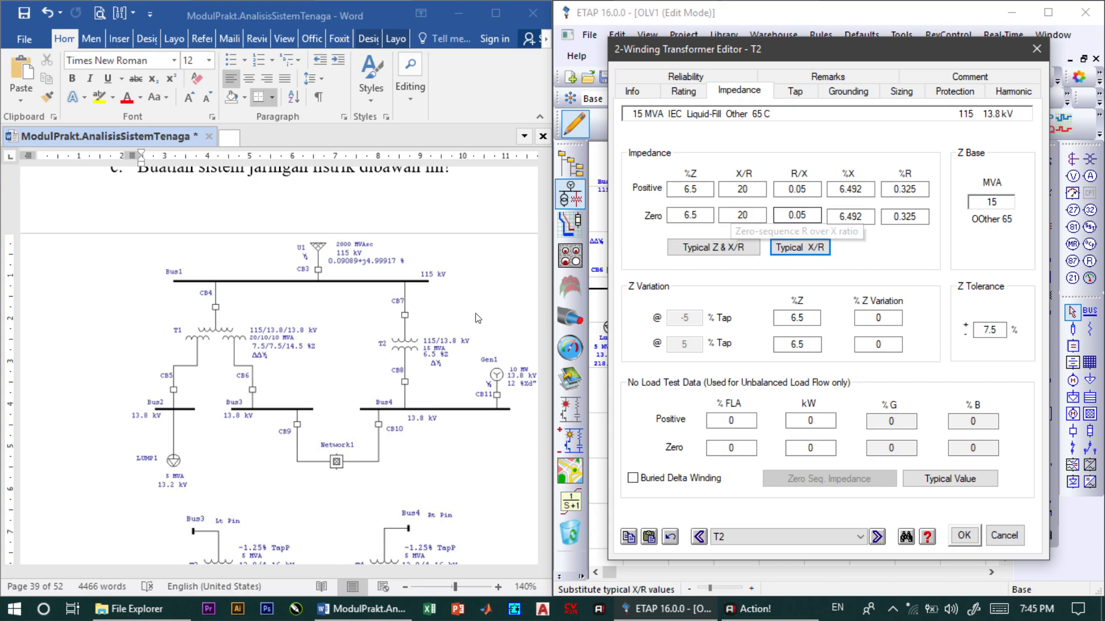
# Compare T2's impedance tolerance with the XFMR entry in the module's parameter table.
pyautogui.scroll(-5, 393, 396)
pyautogui.scroll(-12, 393, 395)
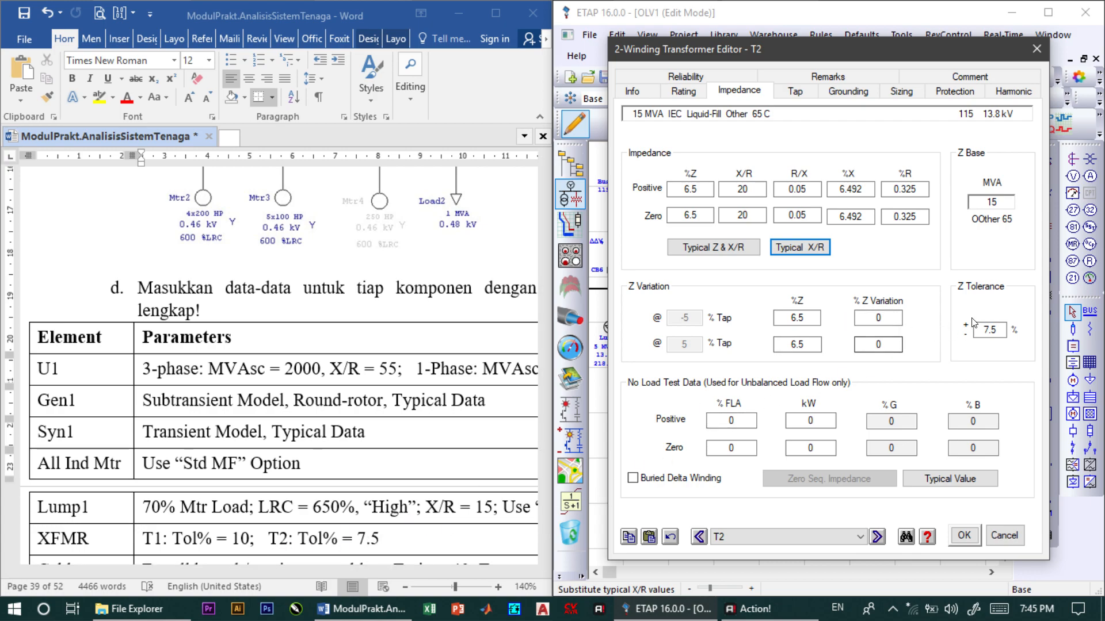
pyautogui.click(1002, 328)
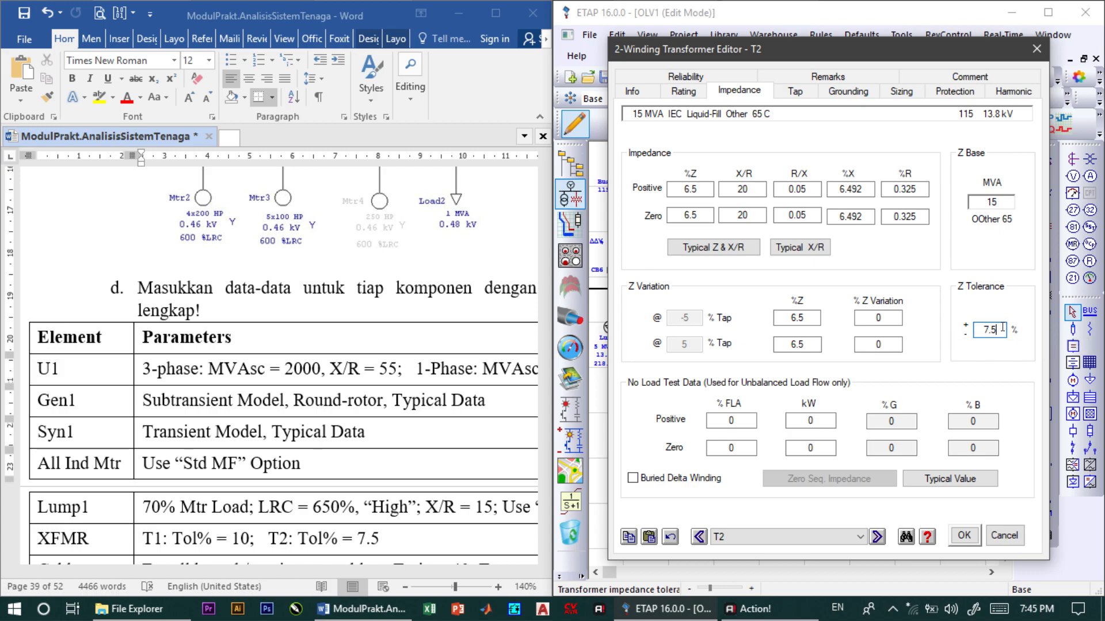
# Check T2's winding connection and secondary grounding against the module's one-line diagram, and accept the editor.
pyautogui.click(861, 93)
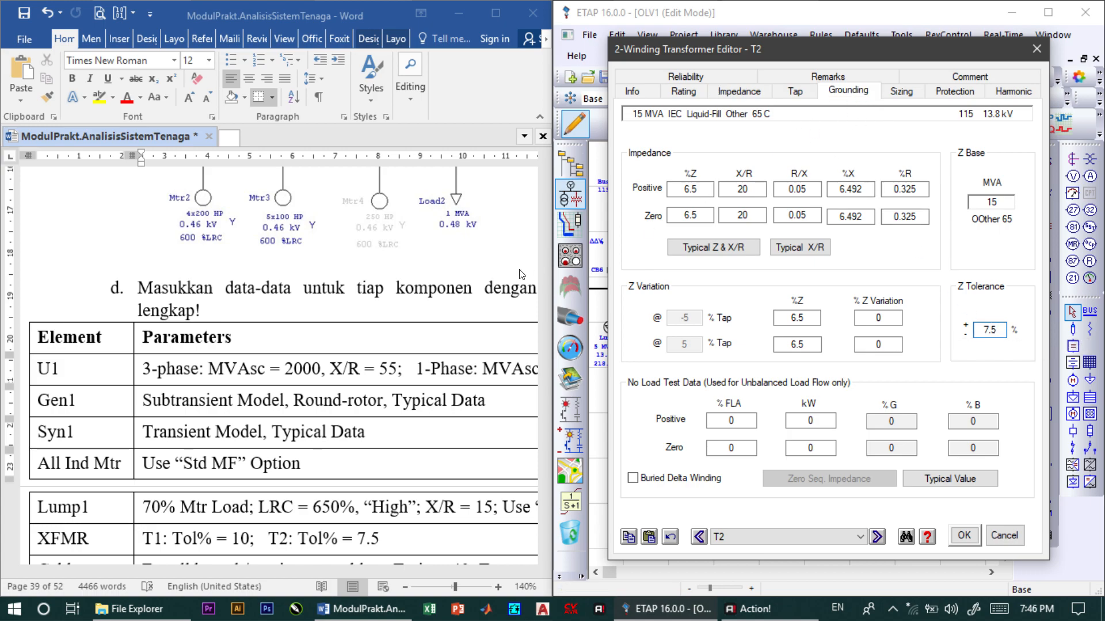
pyautogui.scroll(15, 419, 319)
pyautogui.scroll(8, 416, 325)
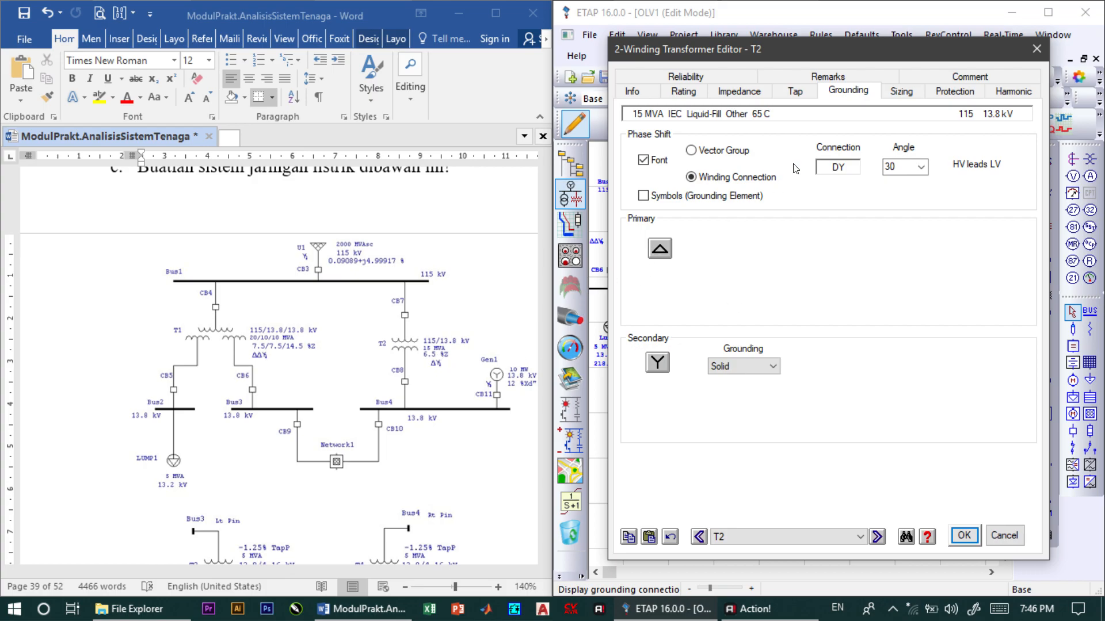
pyautogui.click(956, 536)
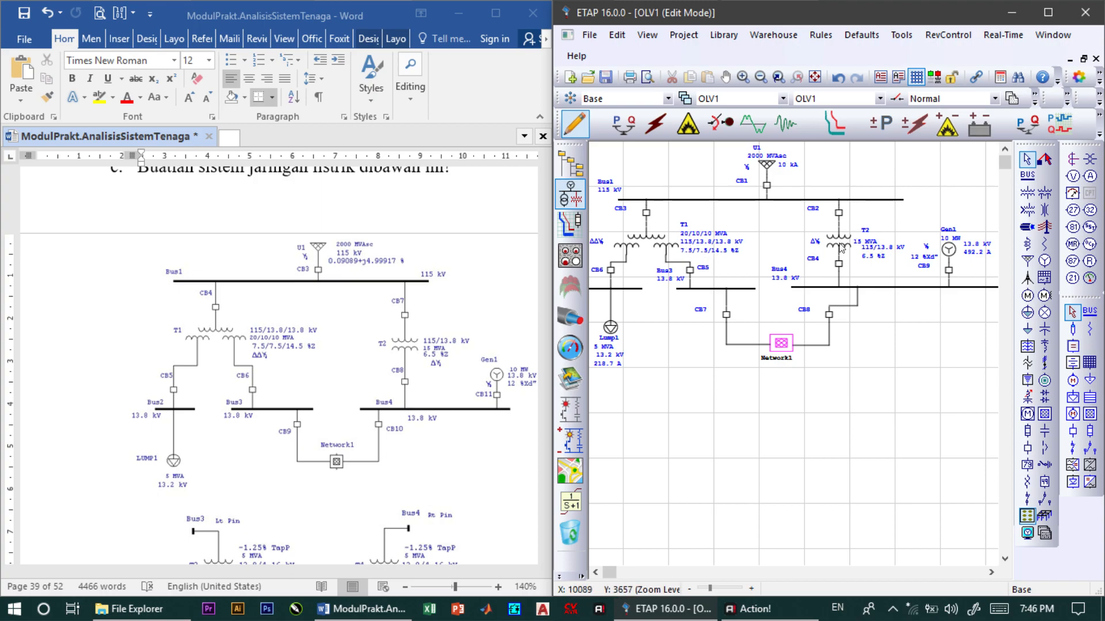
# Review the AC display options of the one-line diagram and accept them unchanged.
pyautogui.click(1027, 533)
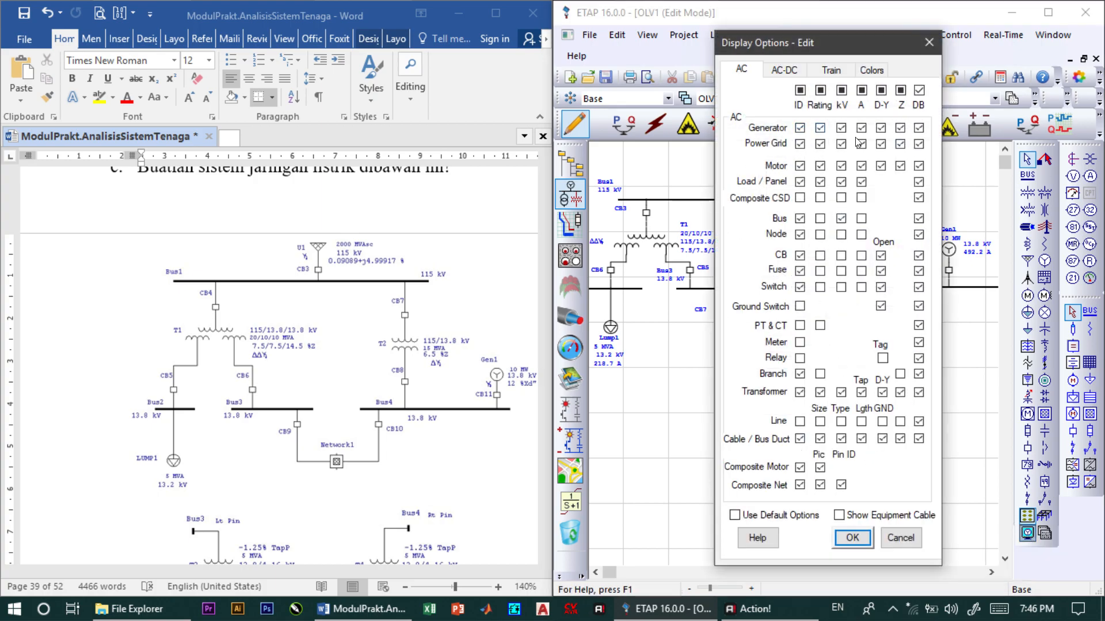
pyautogui.click(851, 538)
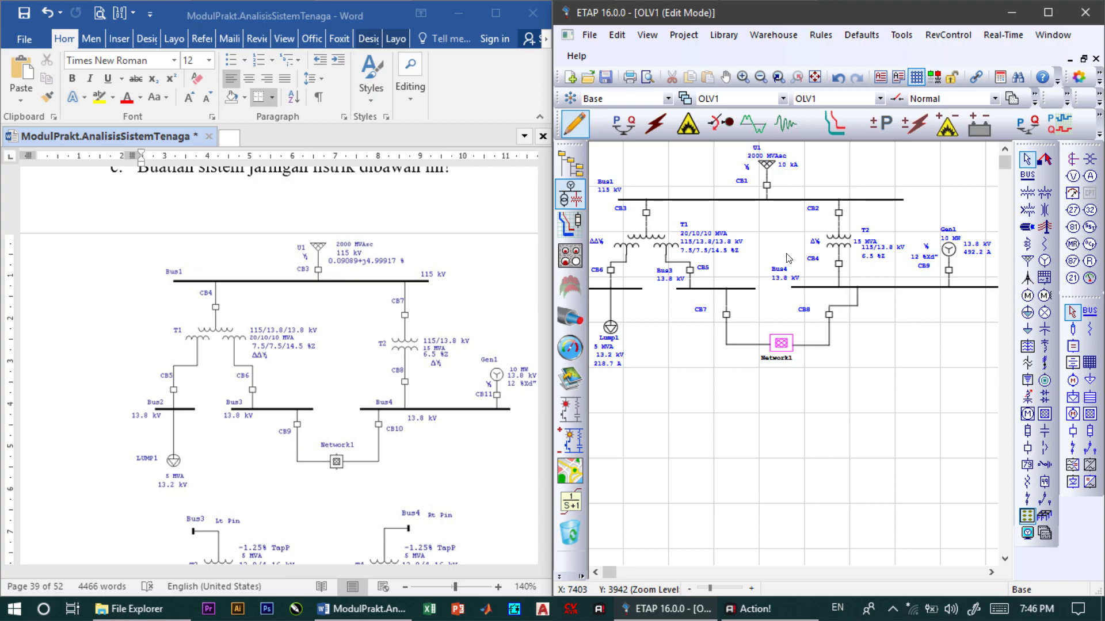
# Review Gen1's rating and model against the parameter table, and load typical data for its subtransient, round-rotor model.
pyautogui.doubleClick(949, 249)
pyautogui.scroll(-3, 316, 327)
pyautogui.scroll(-18, 316, 327)
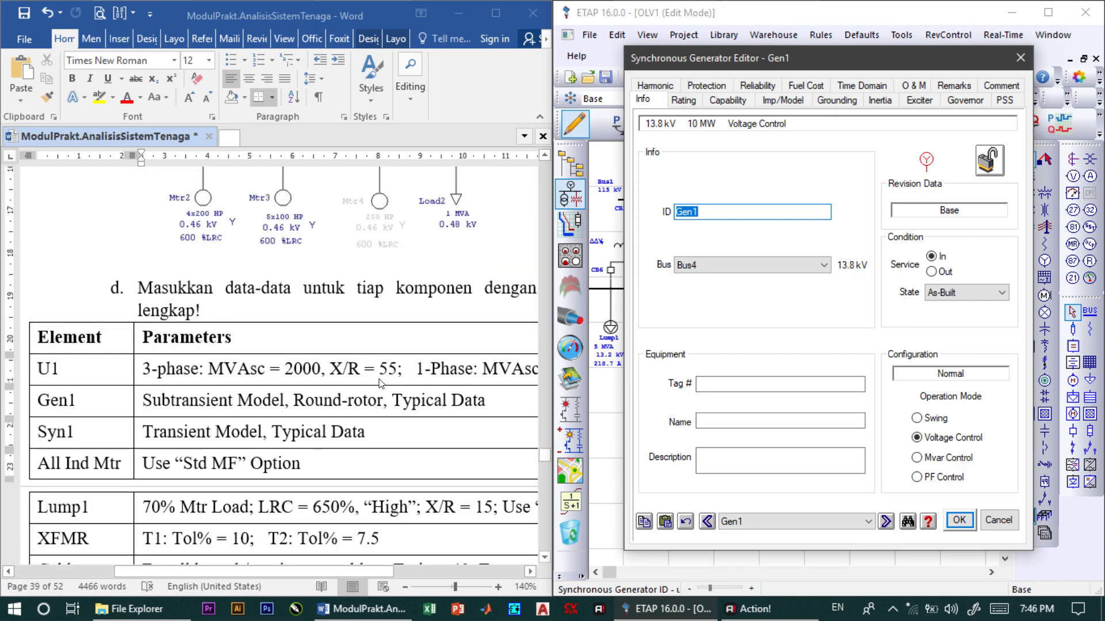
pyautogui.click(684, 99)
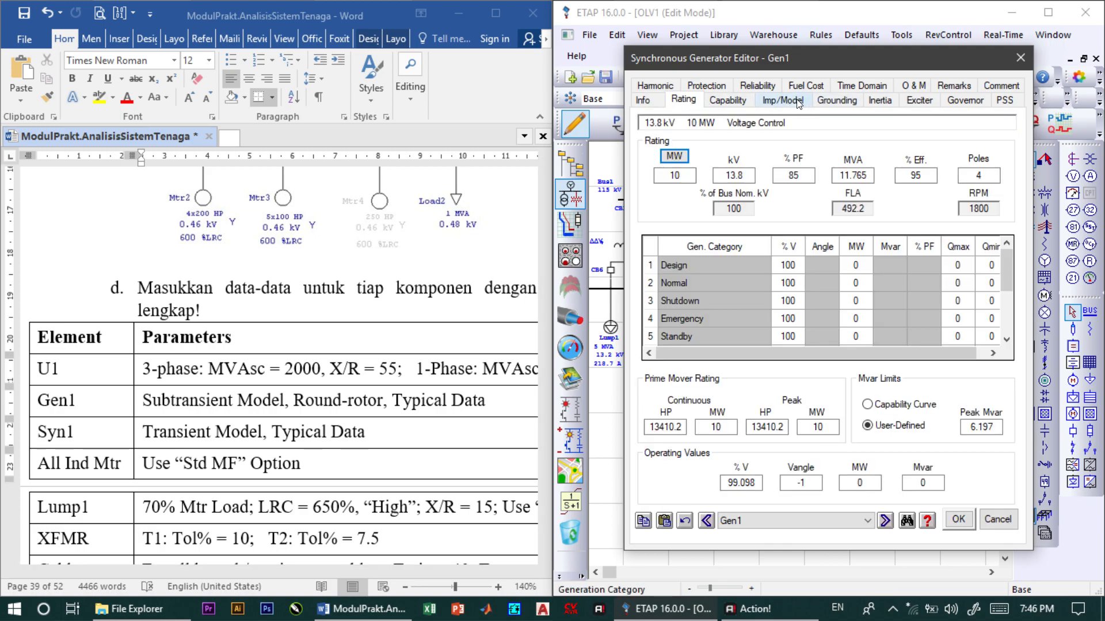
pyautogui.click(798, 104)
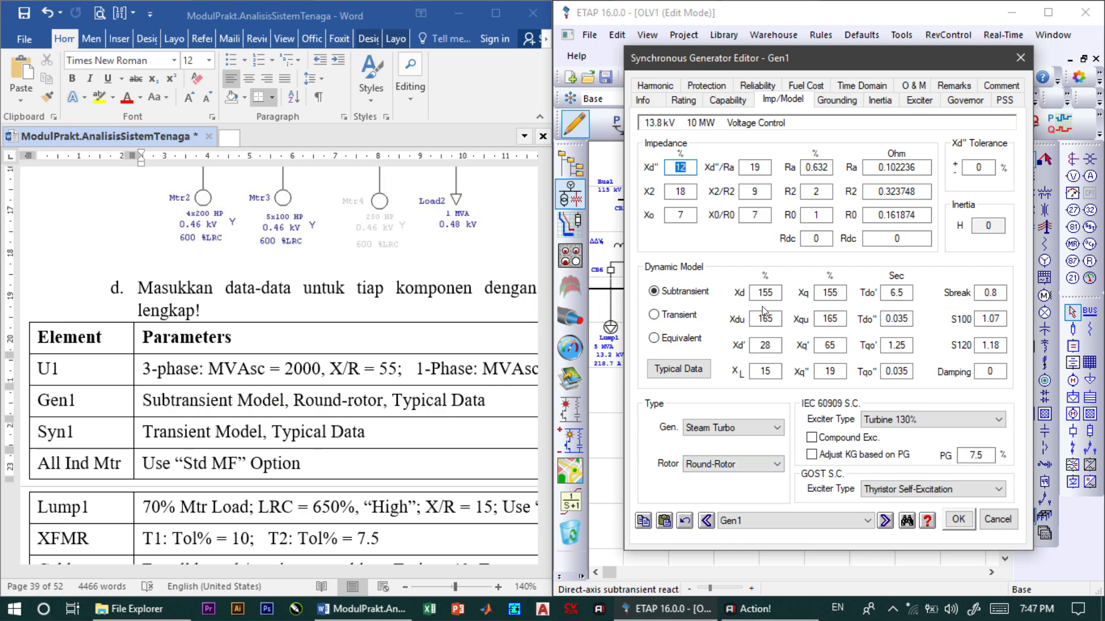
pyautogui.click(683, 368)
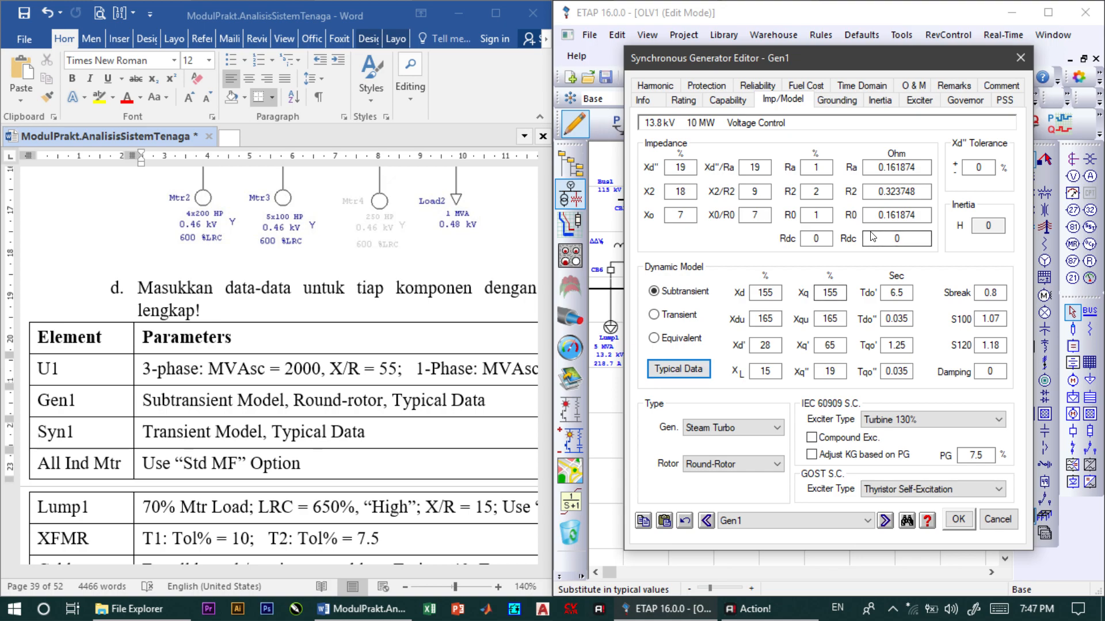
# Compare Gen1's ratings, impedance and grounding connection with the module's one-line diagram, and accept the generator editor.
pyautogui.click(684, 99)
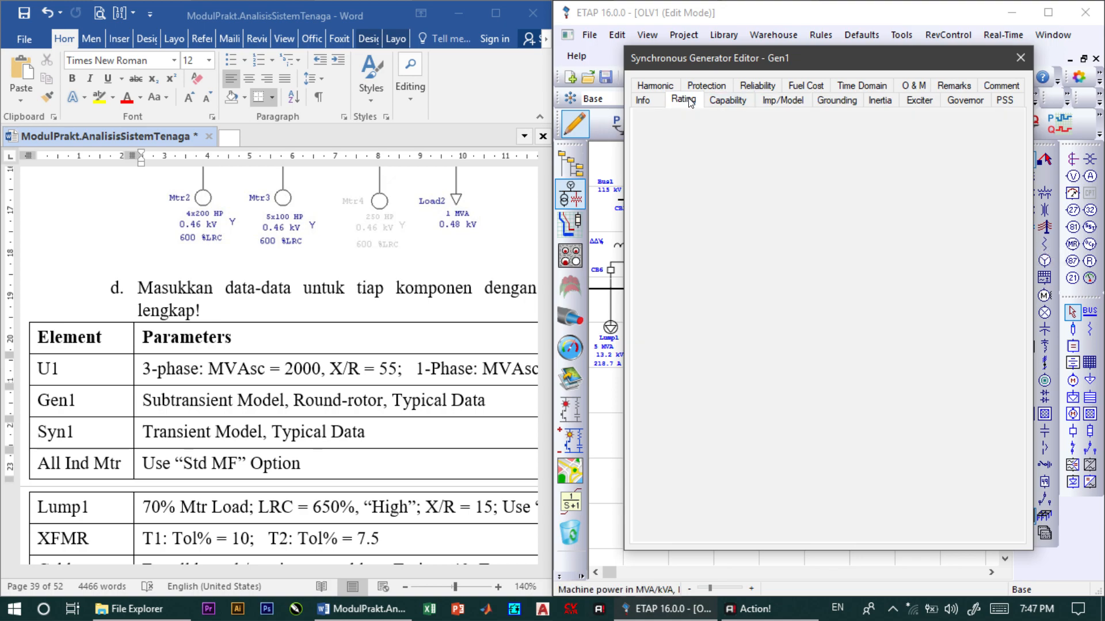
pyautogui.scroll(10, 485, 276)
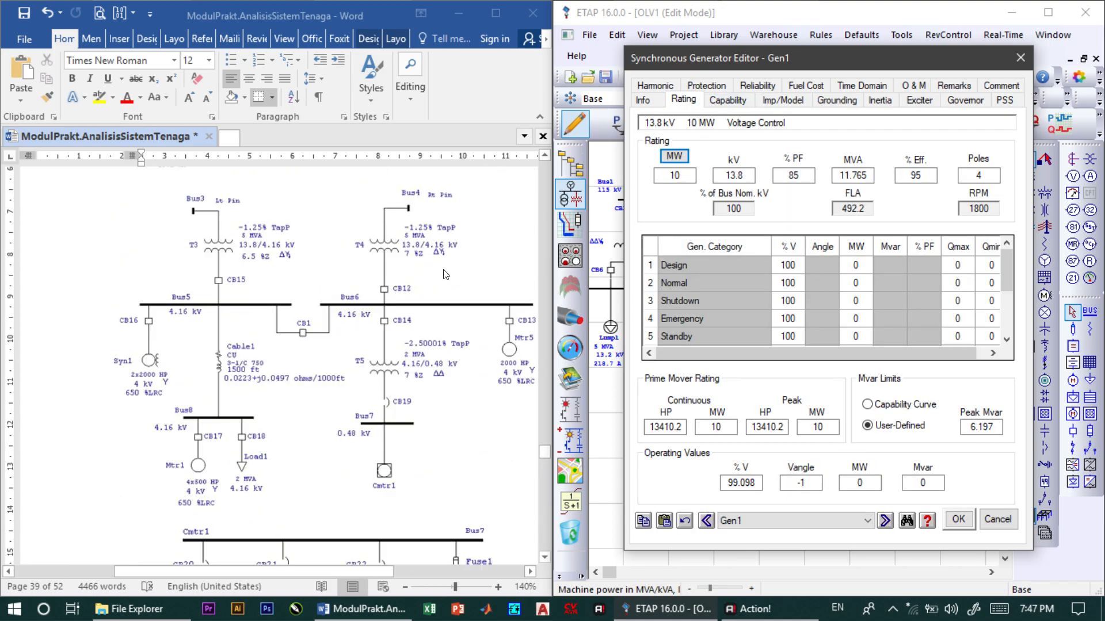
pyautogui.scroll(5, 450, 294)
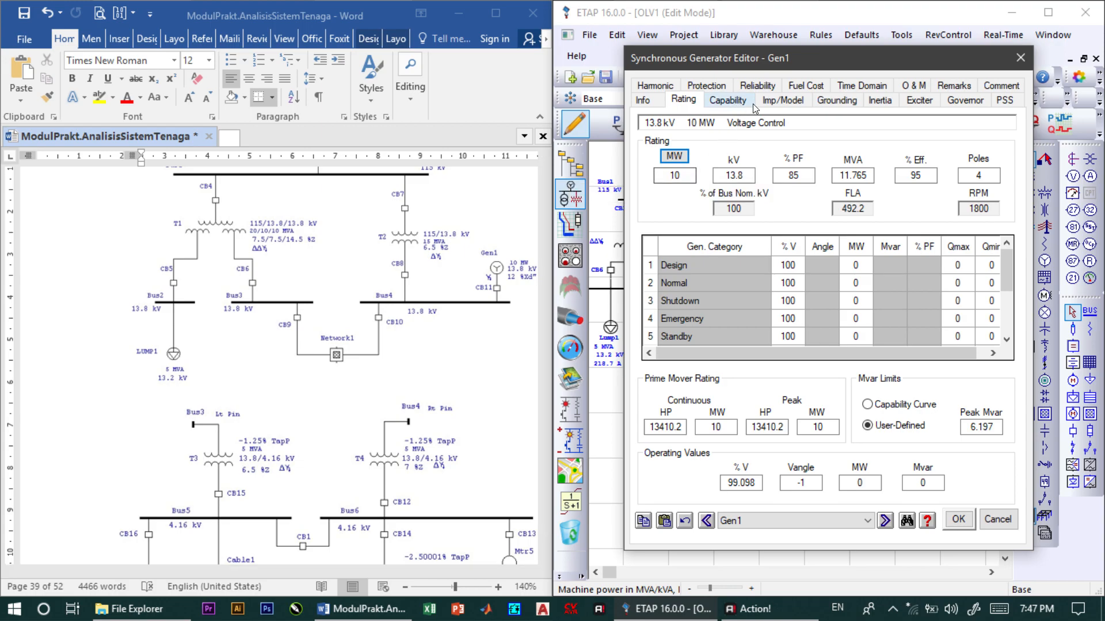
pyautogui.click(782, 99)
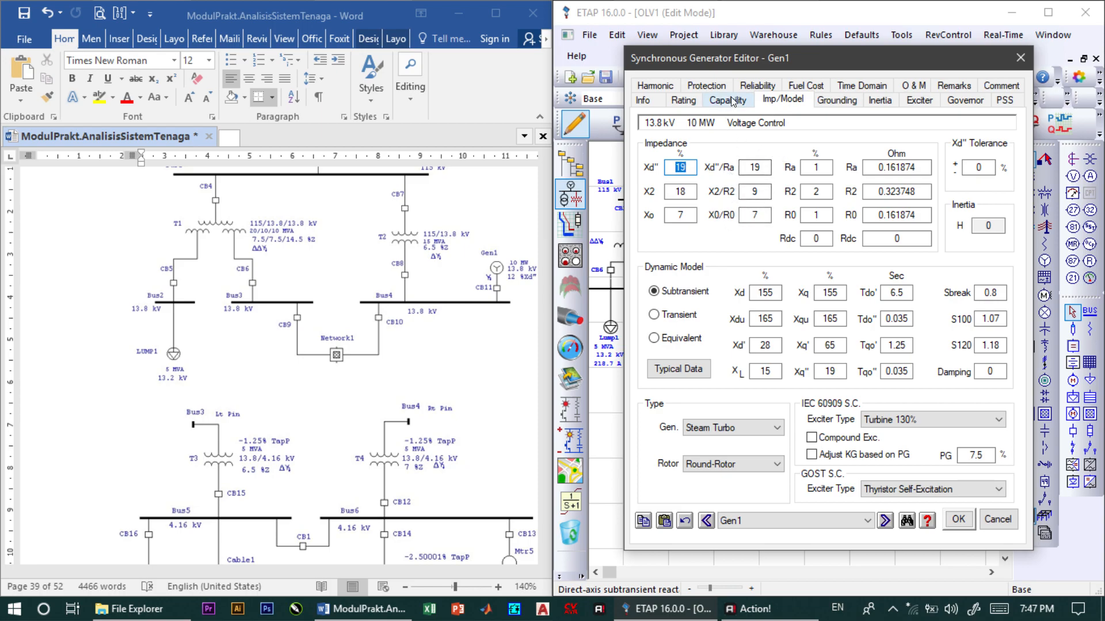
pyautogui.click(850, 104)
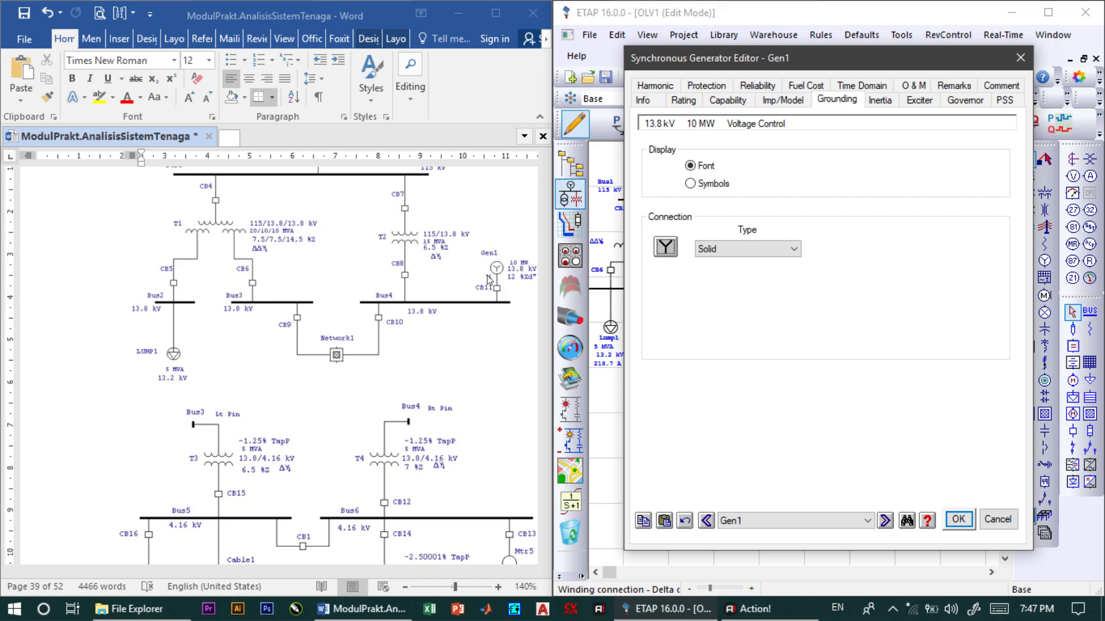
pyautogui.click(958, 519)
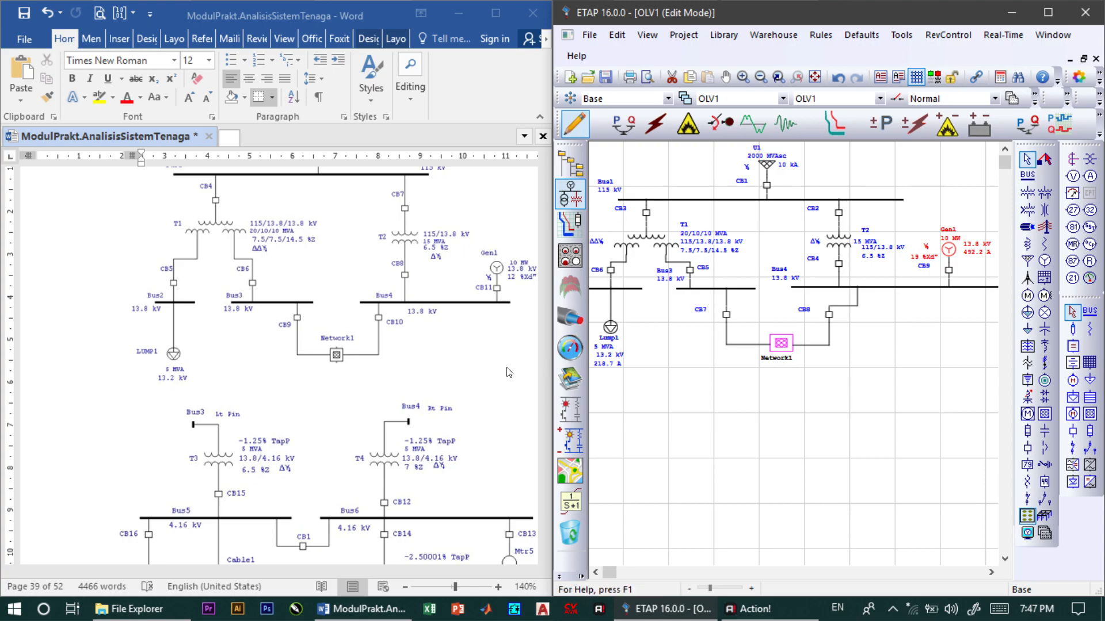
# Compare Lump1's nameplate ratings with the module's diagram, re-enter 13.2 as its rated kV, and accept the editor.
pyautogui.click(613, 333)
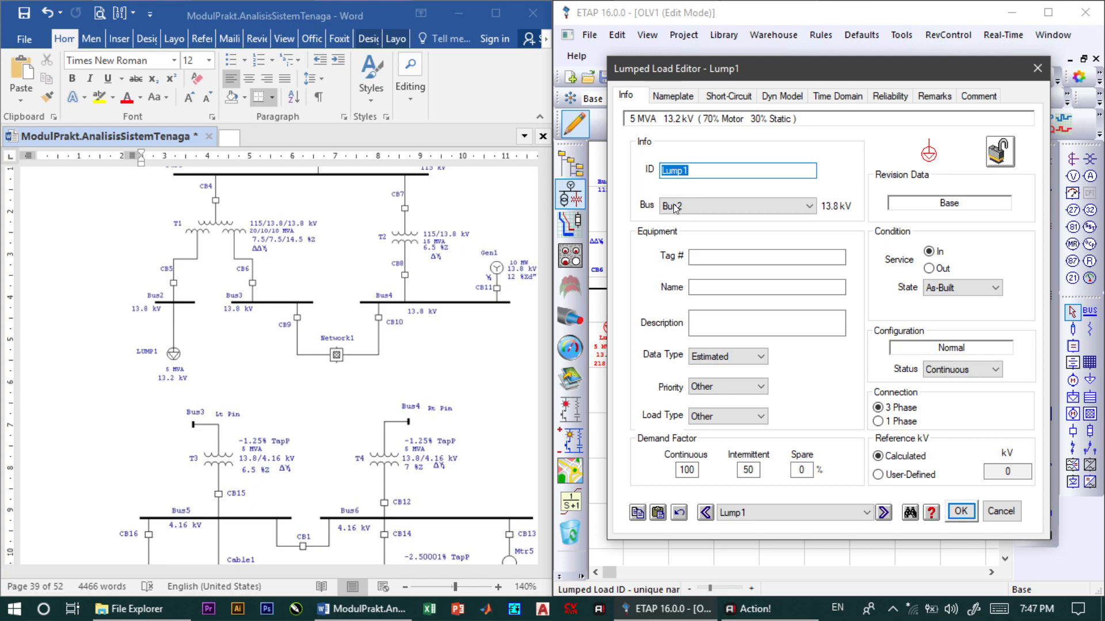
pyautogui.click(668, 99)
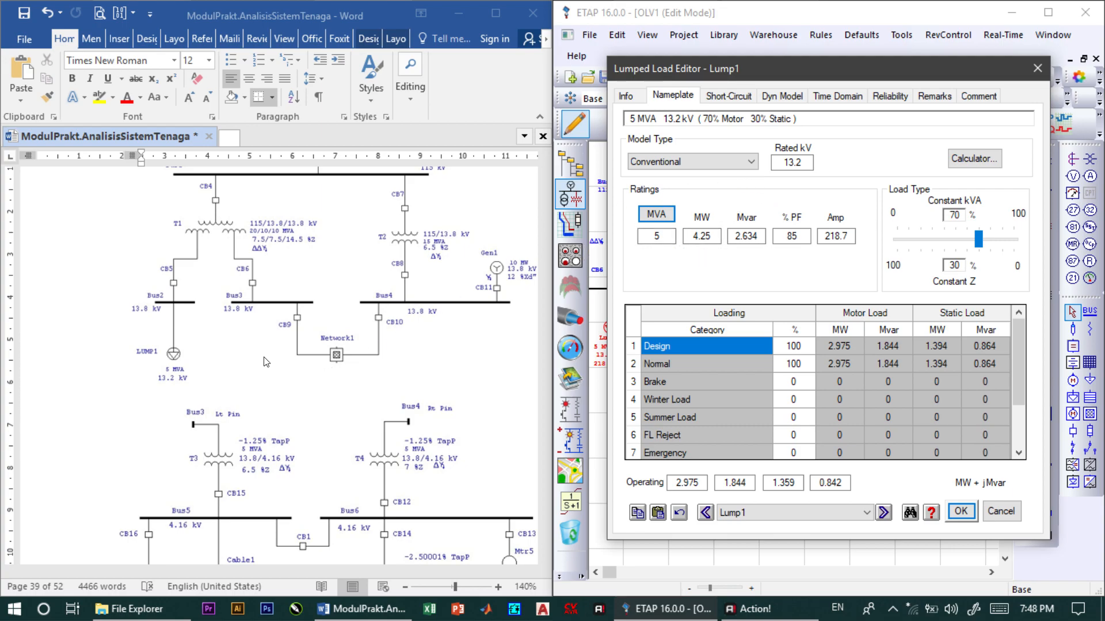
pyautogui.click(802, 161)
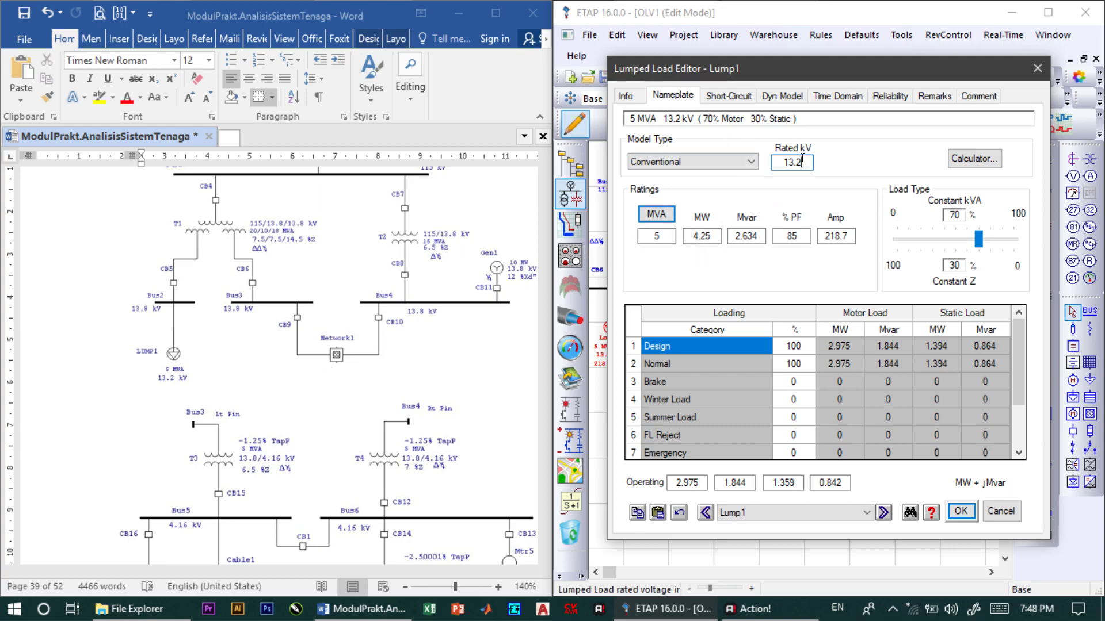
pyautogui.press('BackSpace')
pyautogui.write('8')
pyautogui.press('BackSpace')
pyautogui.write('2')
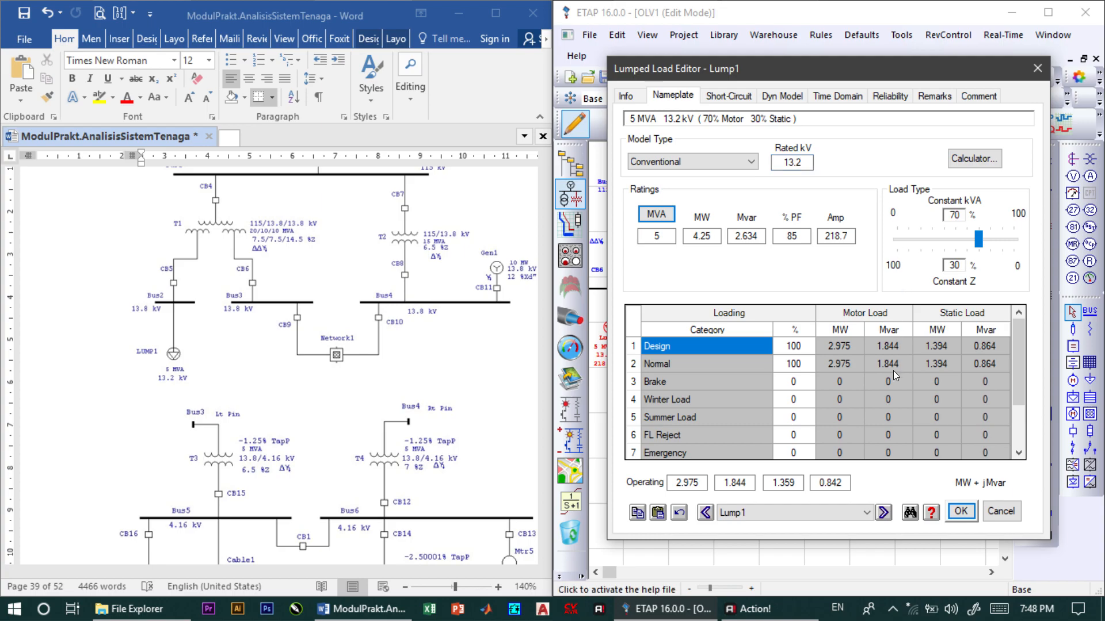
pyautogui.click(961, 511)
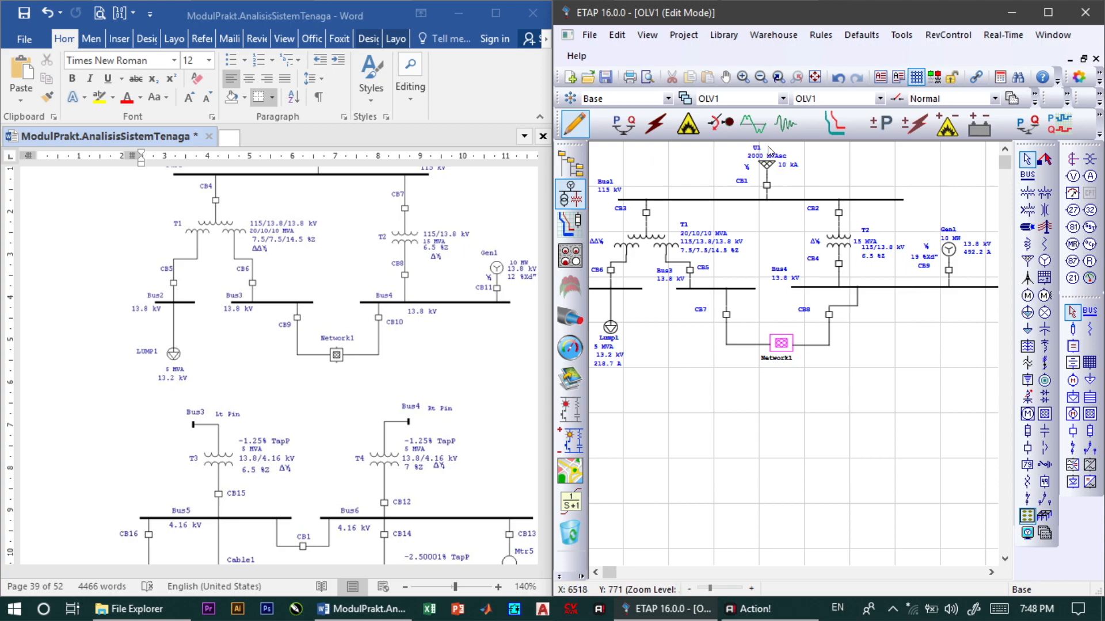
# Open the diagram of the composite network Network1.
pyautogui.click(880, 98)
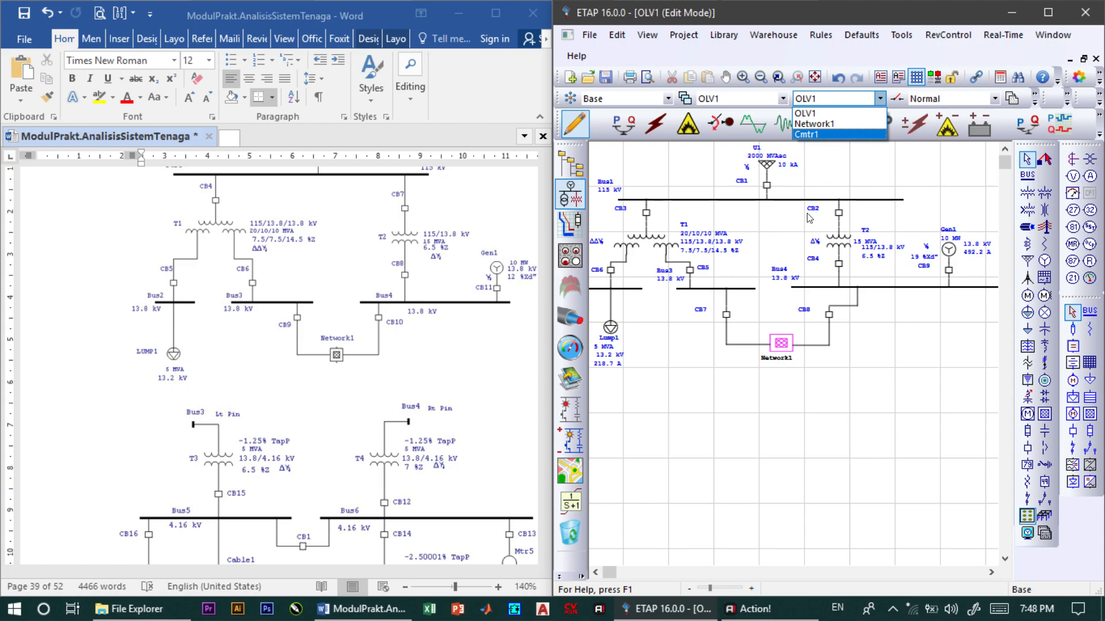
pyautogui.click(854, 319)
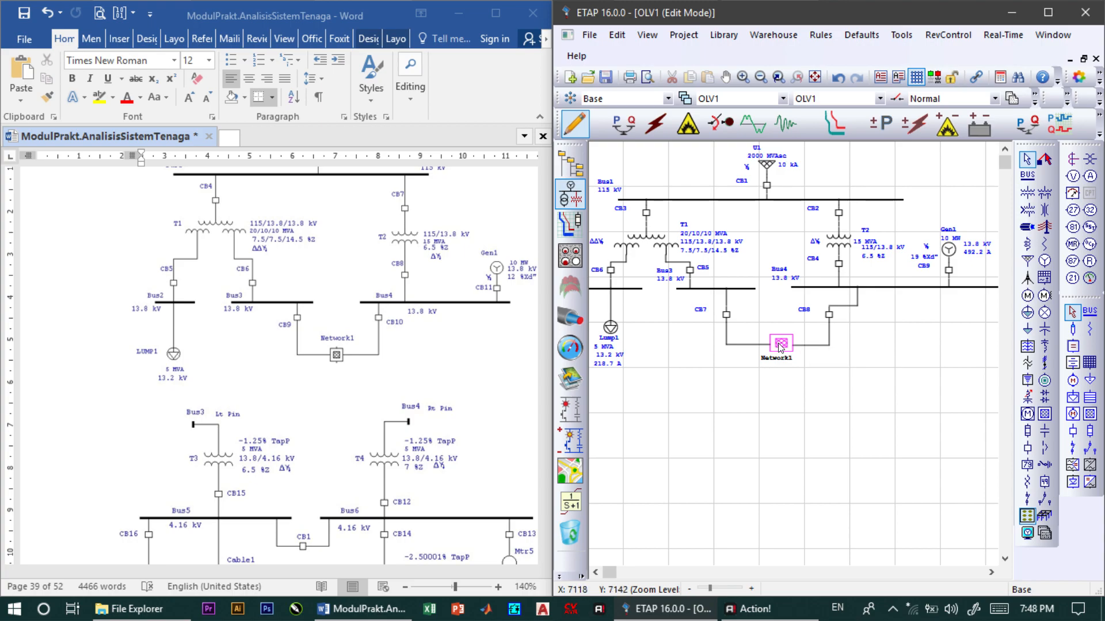
pyautogui.click(880, 99)
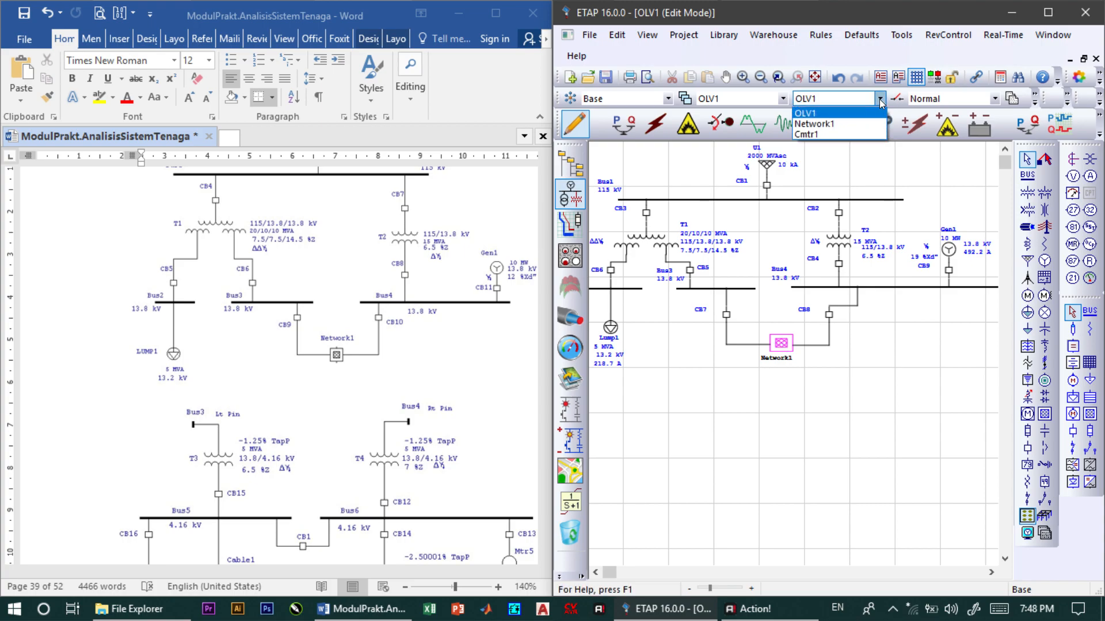
pyautogui.click(843, 123)
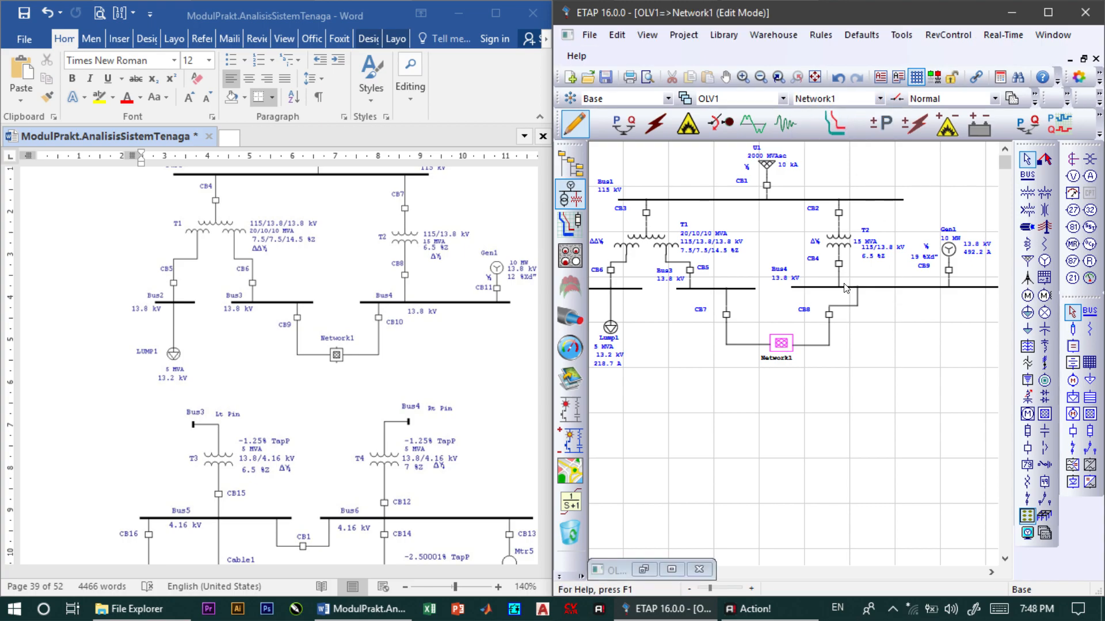
# Return to the OLV1 diagram, reopen the composite network Network1, and show its counterpart diagram in the module.
pyautogui.click(880, 99)
pyautogui.click(863, 113)
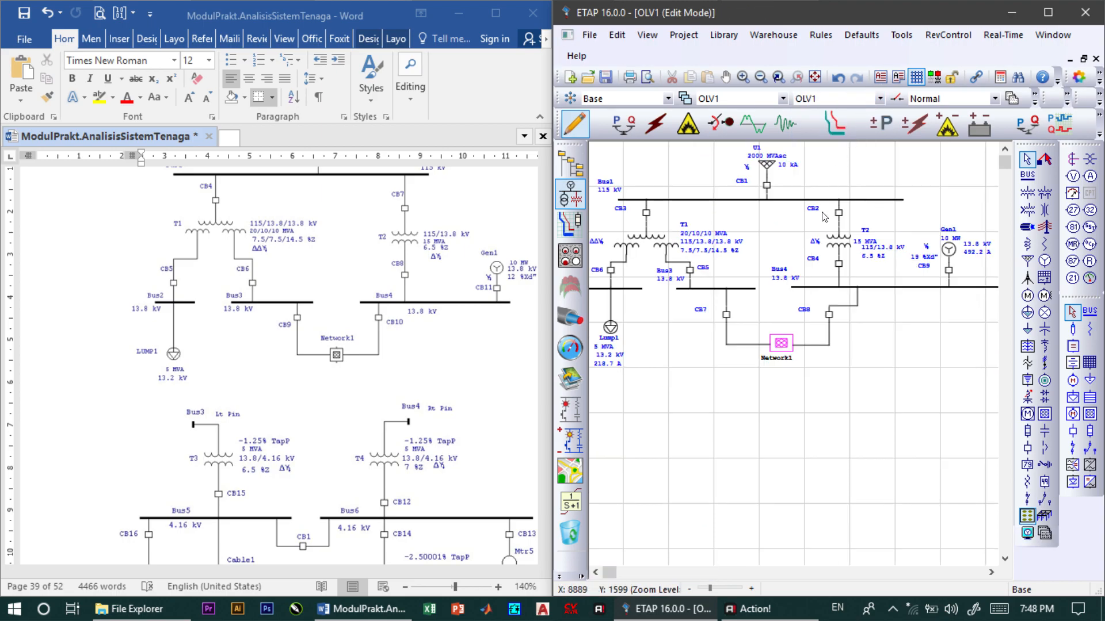
pyautogui.click(780, 344)
pyautogui.doubleClick(779, 344)
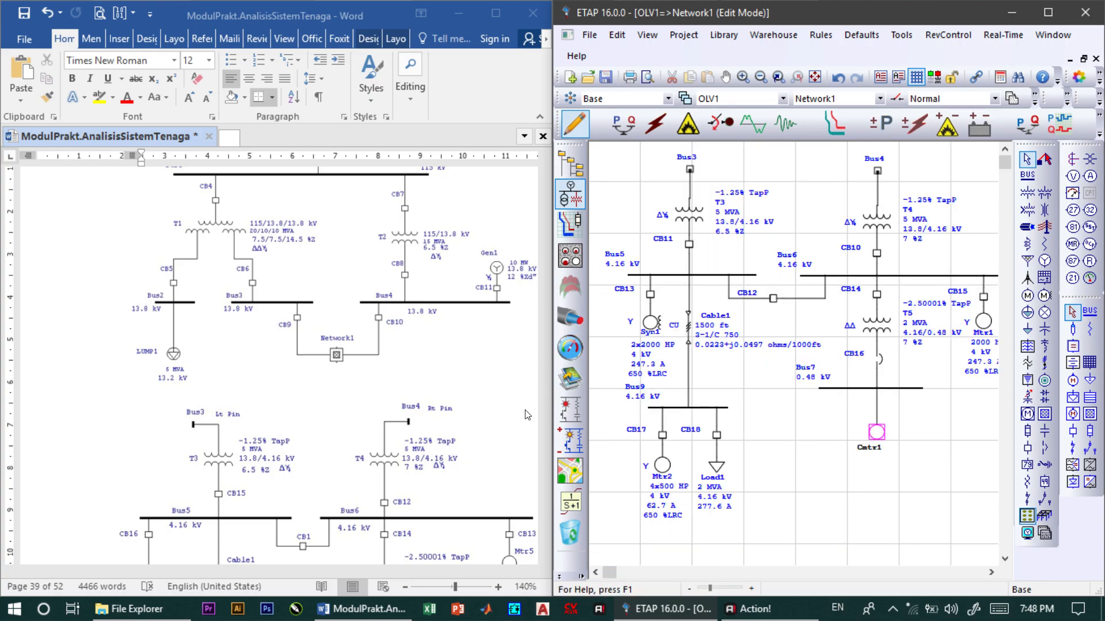
pyautogui.scroll(-3, 380, 368)
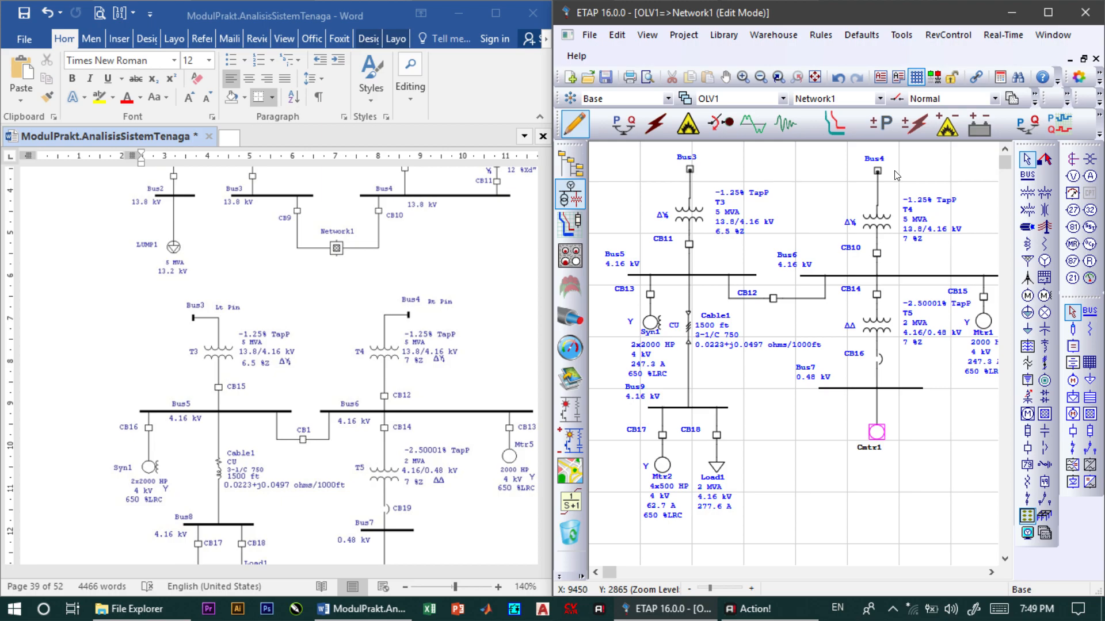
# Compare T3's standard, ratings, impedance and winding grounding with the module's diagram, and substitute typical X/R values for its impedance.
pyautogui.click(696, 219)
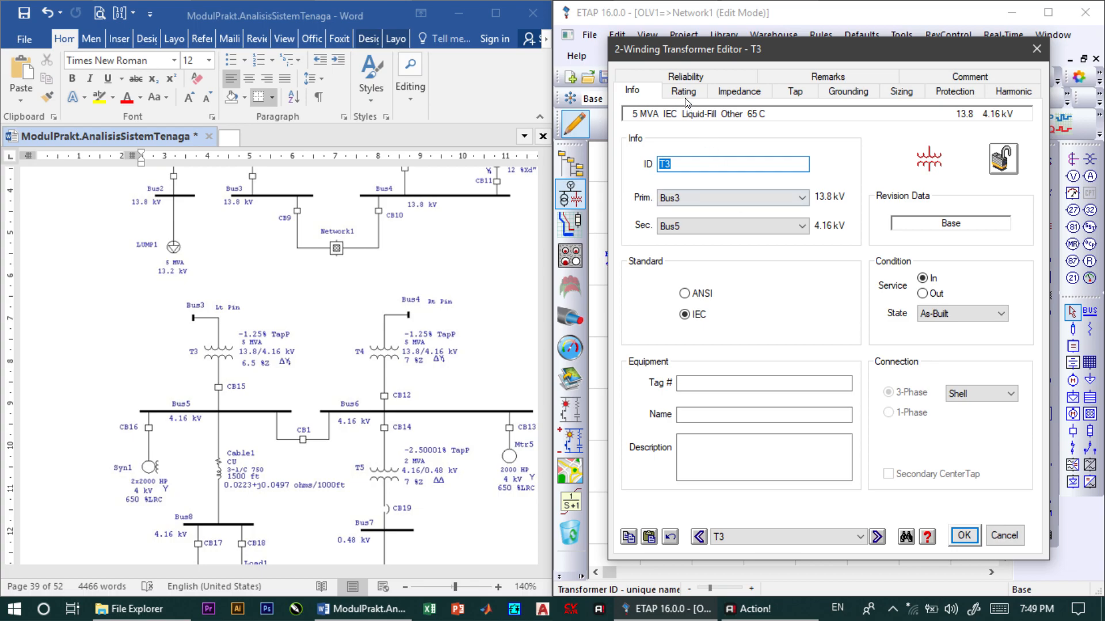
pyautogui.click(684, 92)
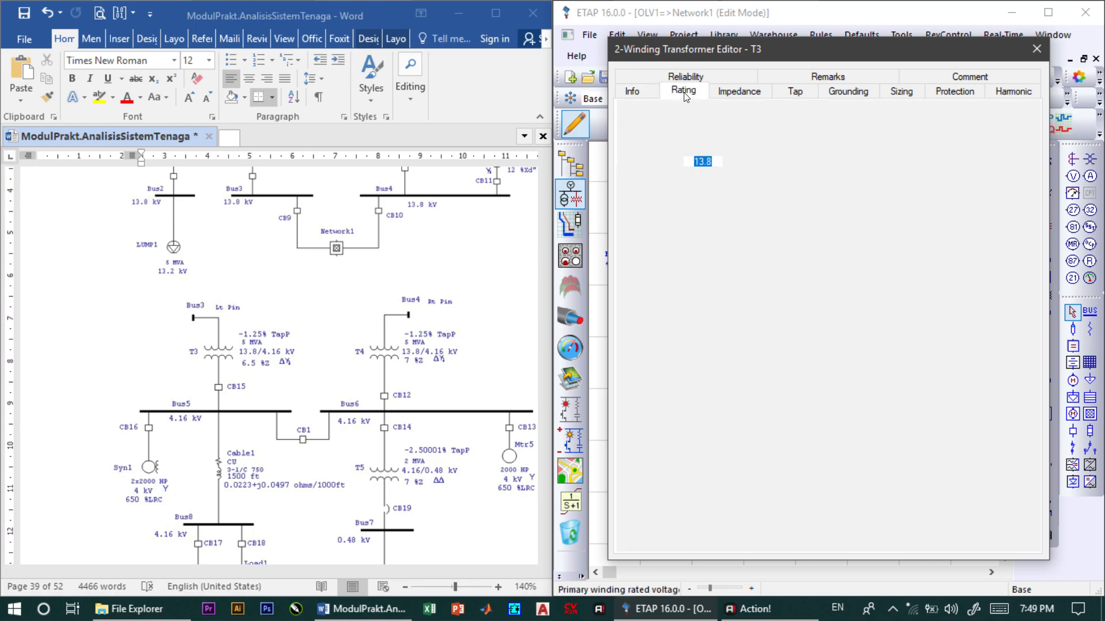
pyautogui.click(642, 92)
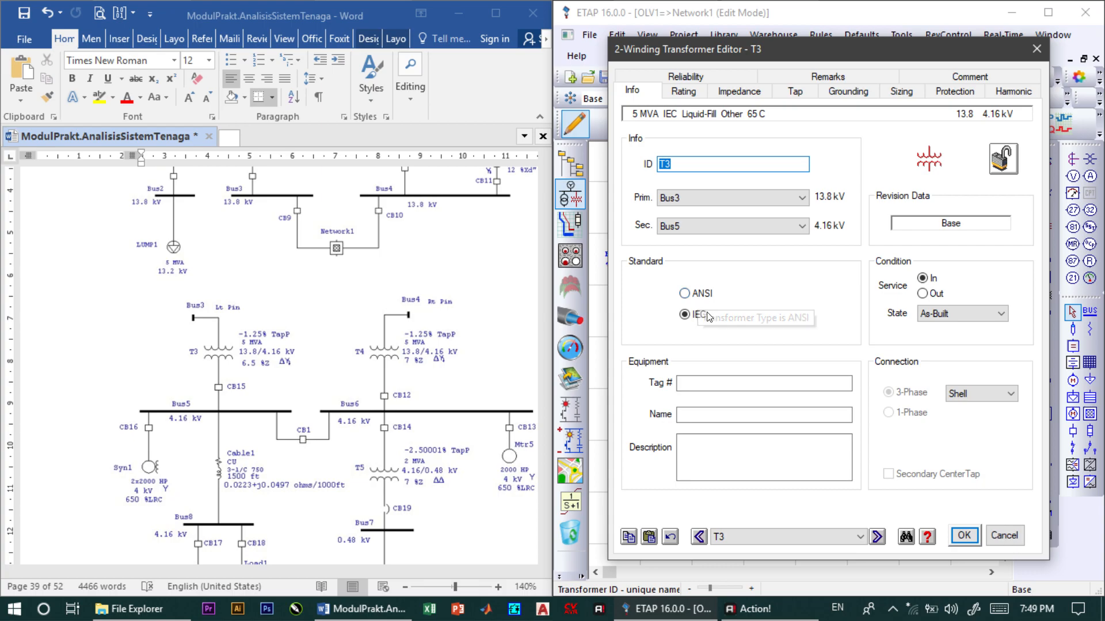
pyautogui.click(683, 91)
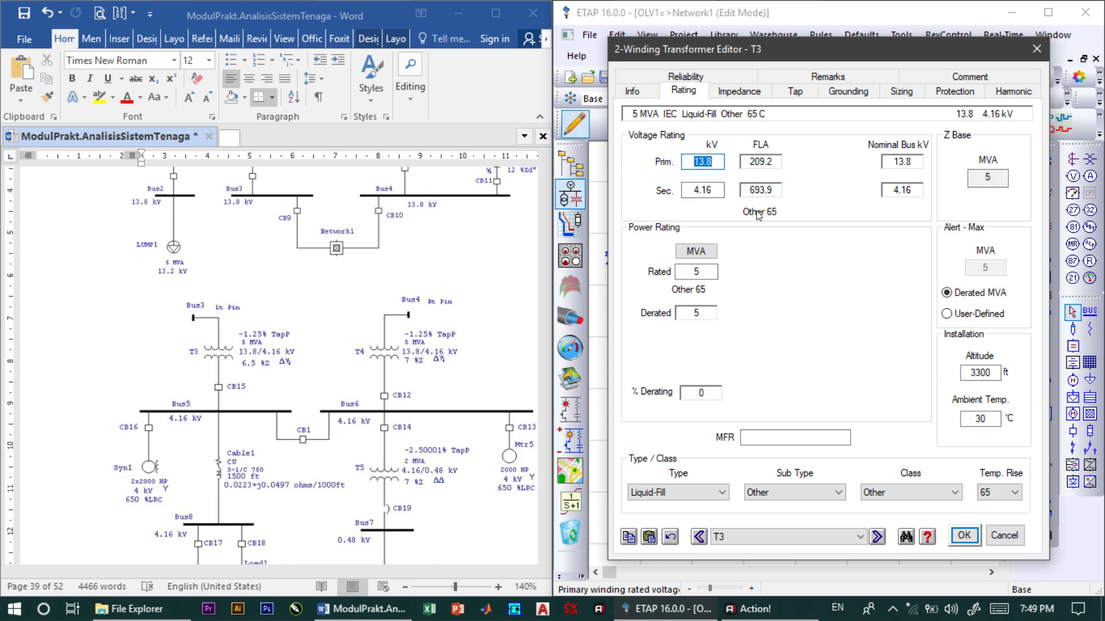
pyautogui.click(732, 91)
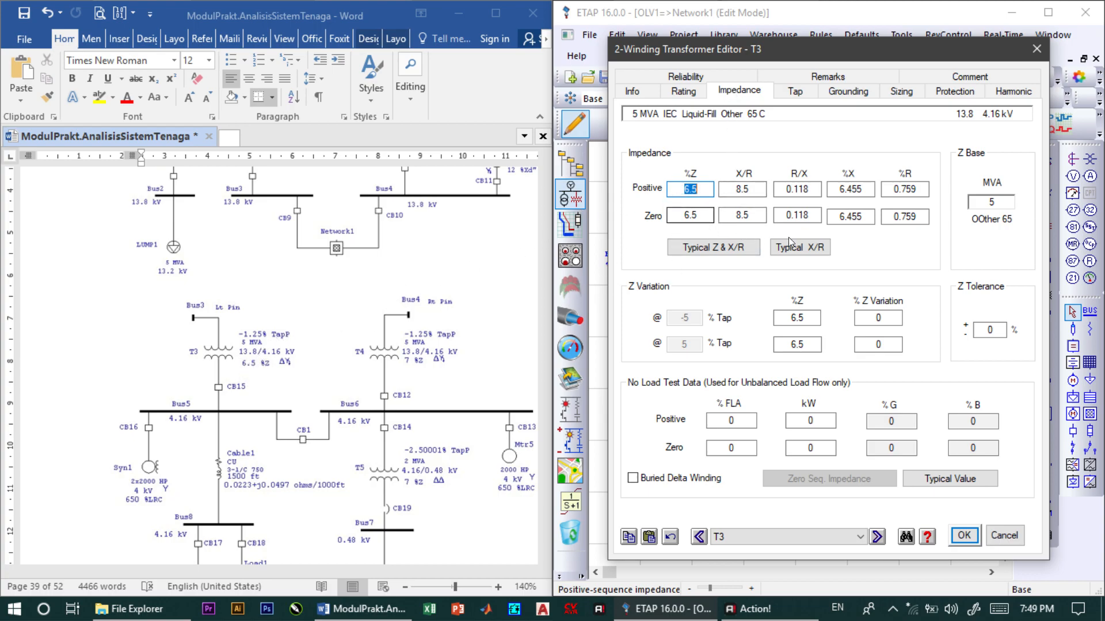
pyautogui.click(799, 249)
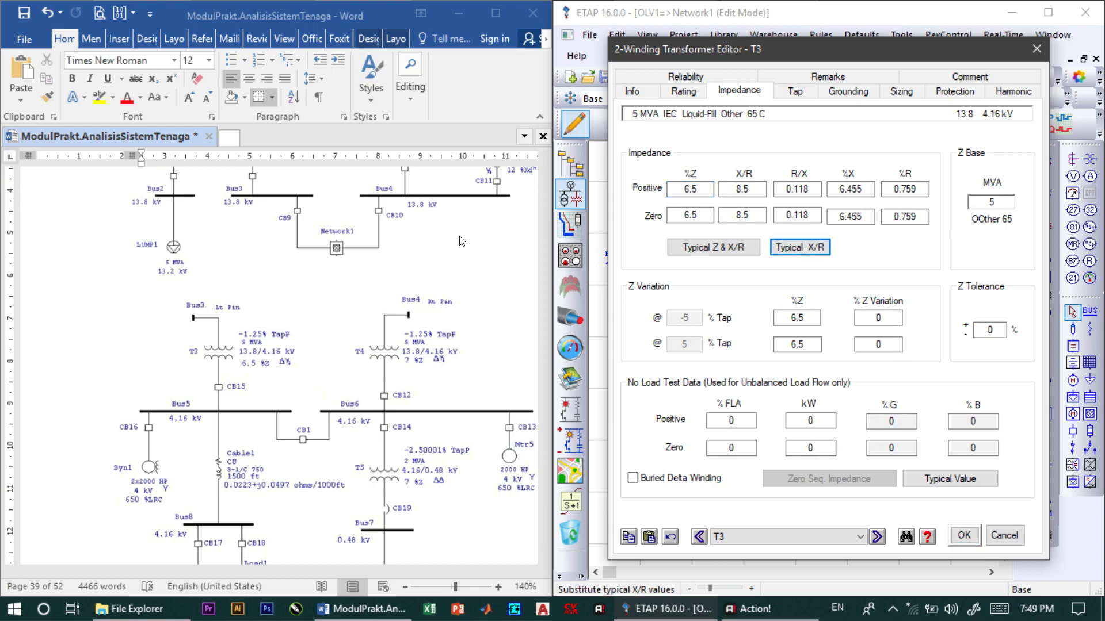
pyautogui.click(848, 92)
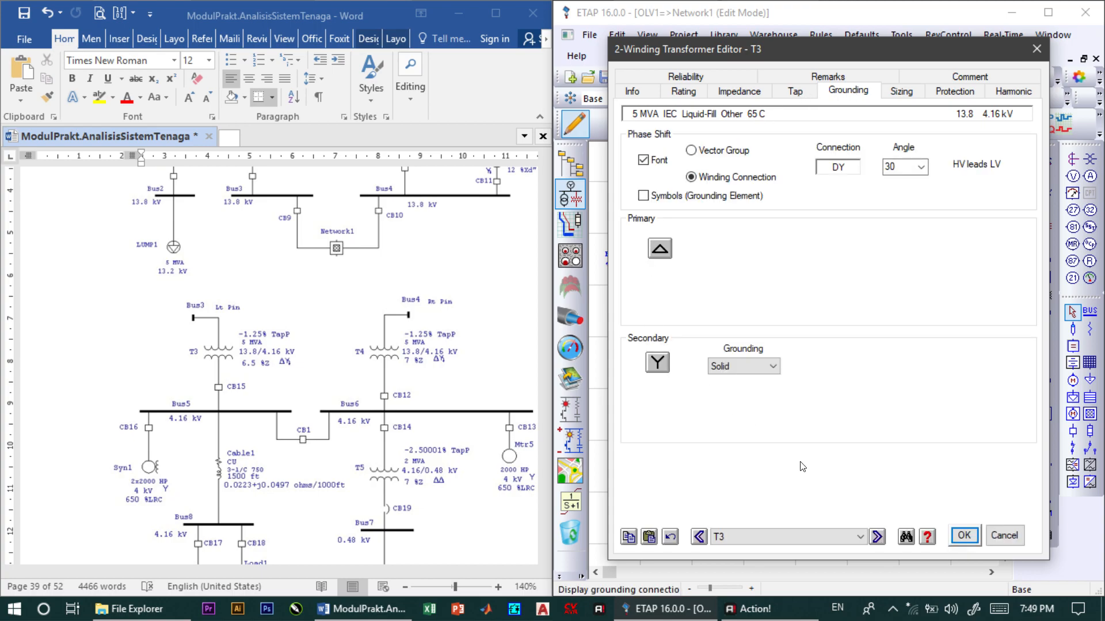
pyautogui.click(964, 536)
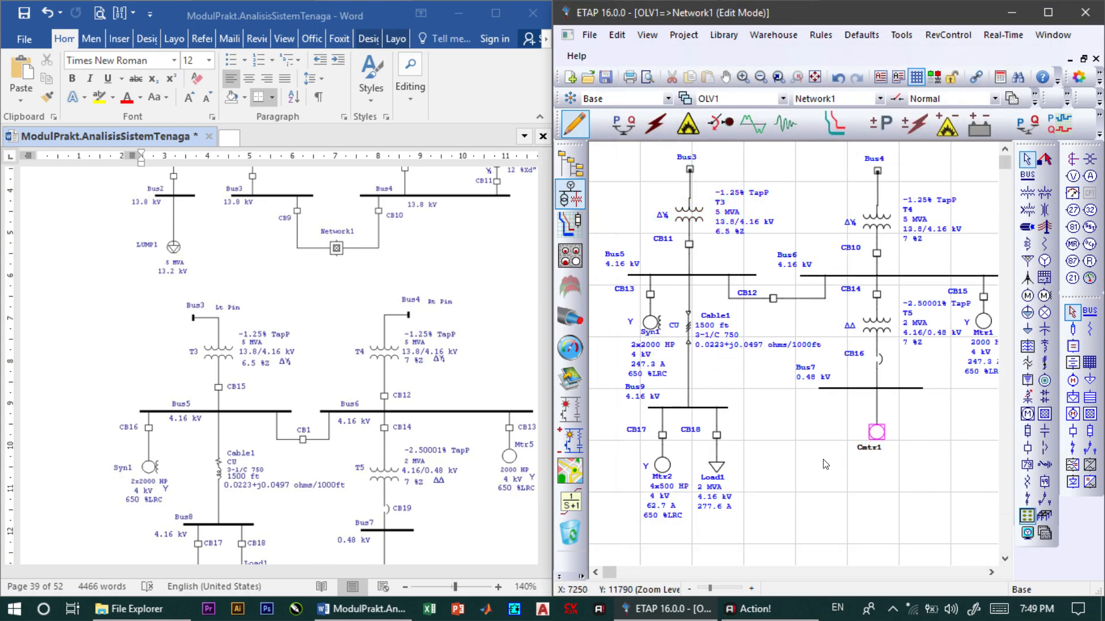
# Check T4's ratings, impedance and winding grounding against the module's diagram, and substitute typical X/R values for its impedance.
pyautogui.doubleClick(884, 225)
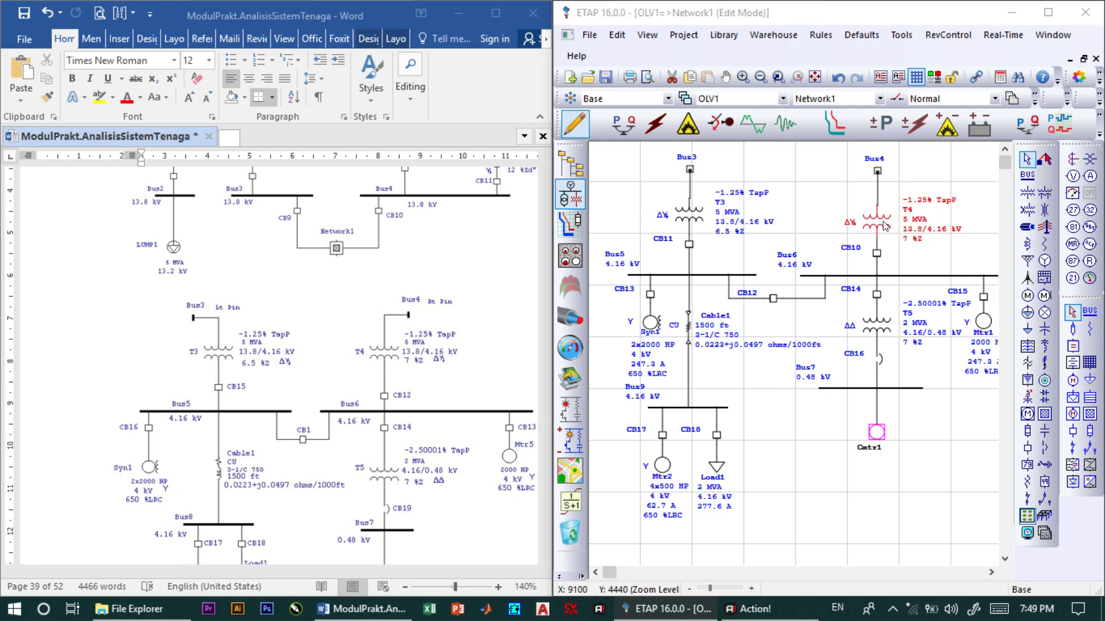
pyautogui.click(686, 90)
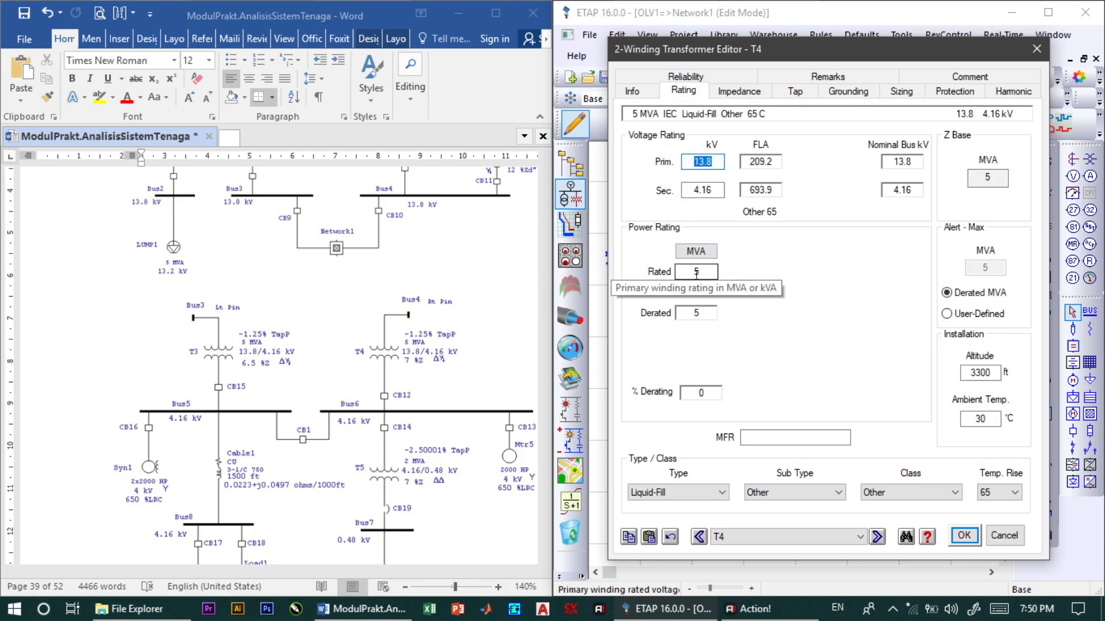
pyautogui.click(736, 94)
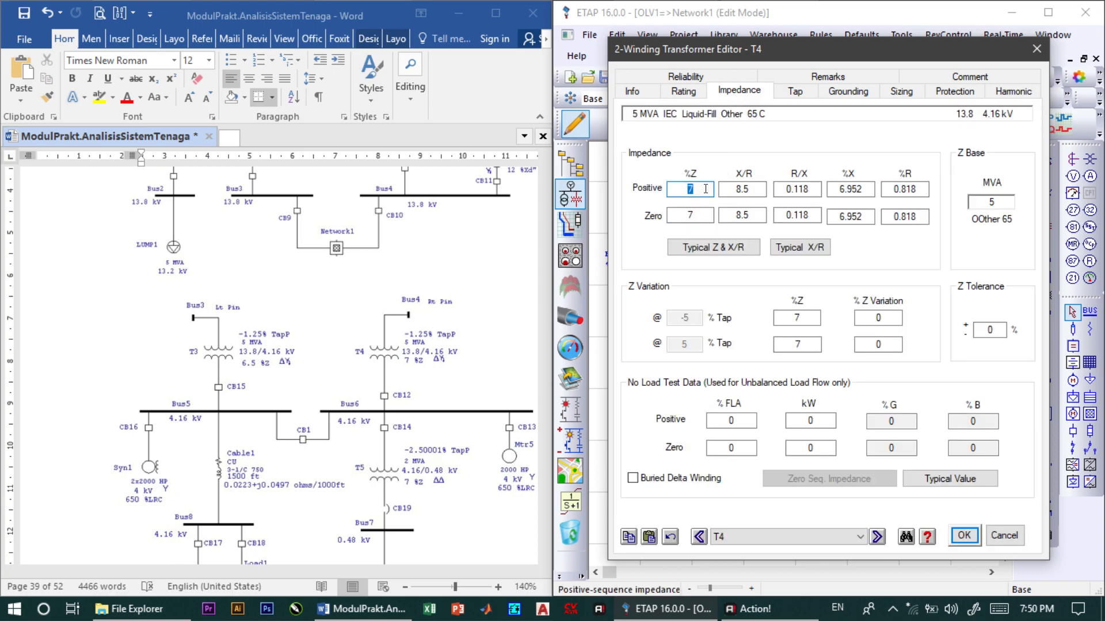
pyautogui.click(700, 212)
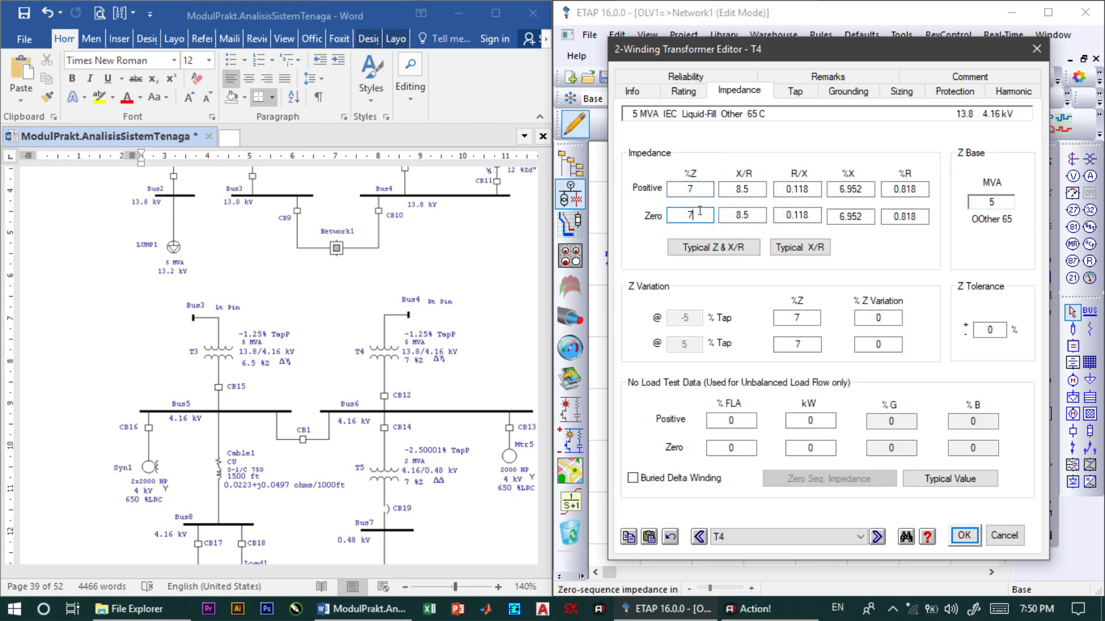
pyautogui.click(798, 250)
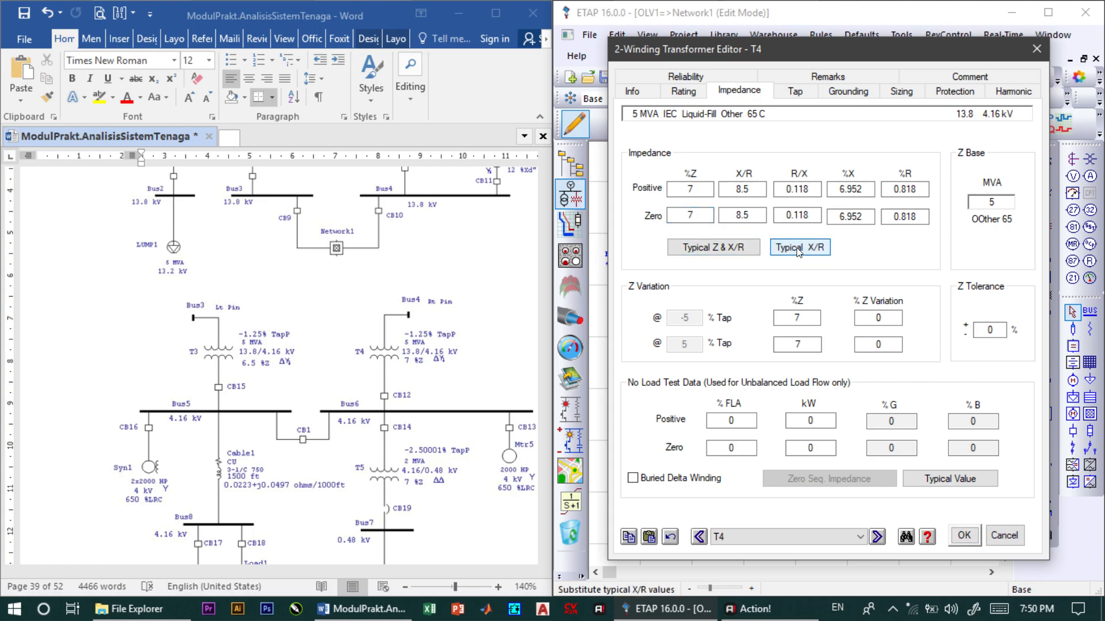
pyautogui.click(856, 93)
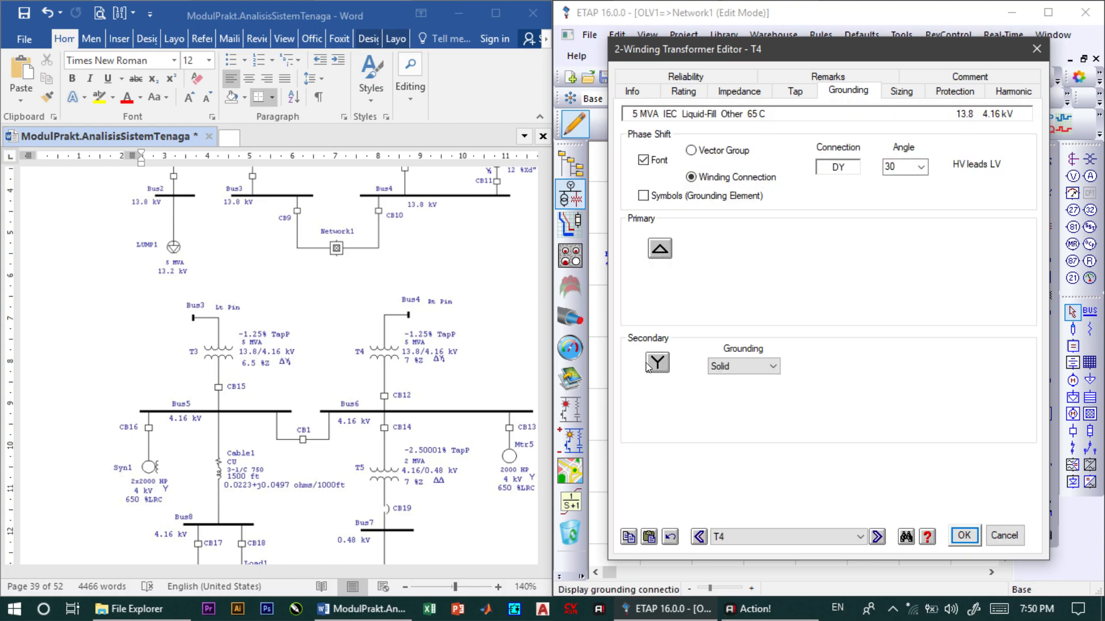
pyautogui.click(963, 535)
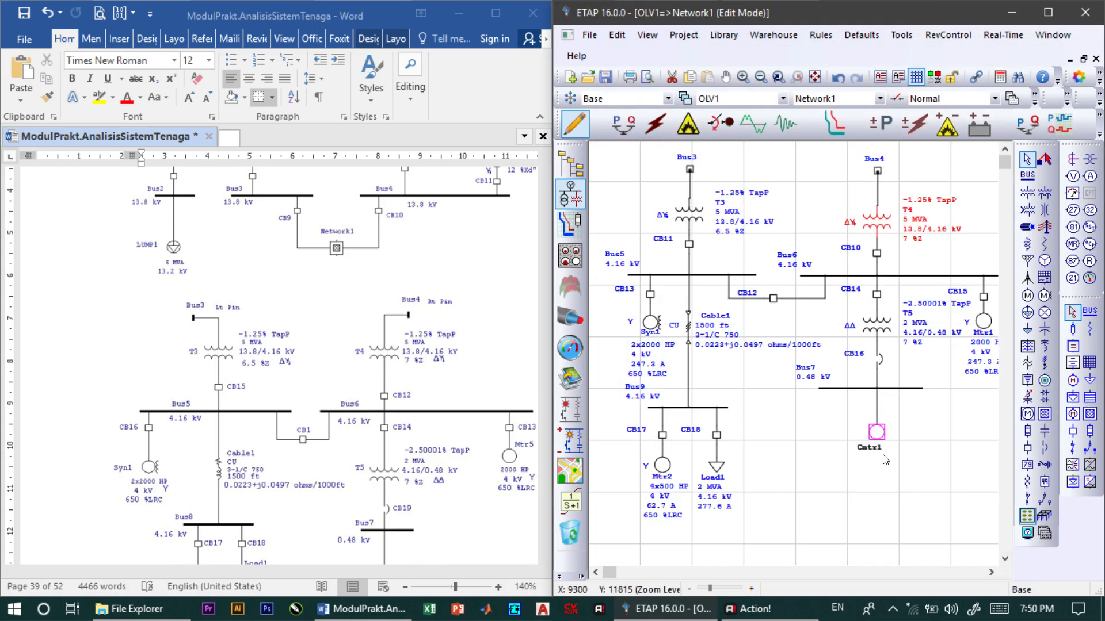
# Compare the nominal kV of Bus5 and Bus6 with the module's diagram.
pyautogui.doubleClick(666, 276)
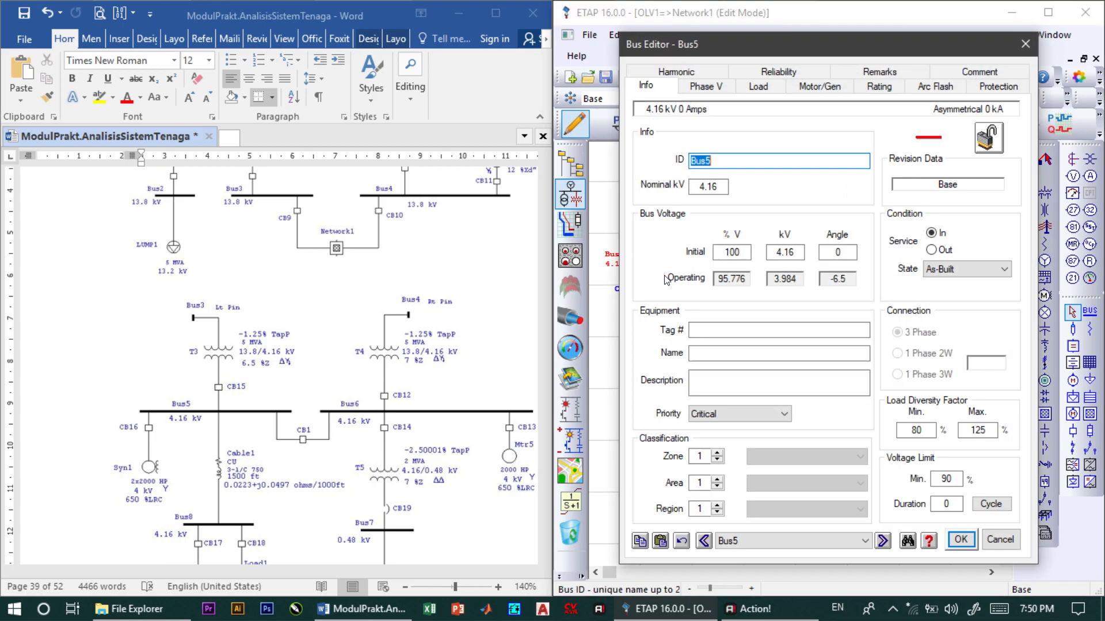
pyautogui.click(723, 182)
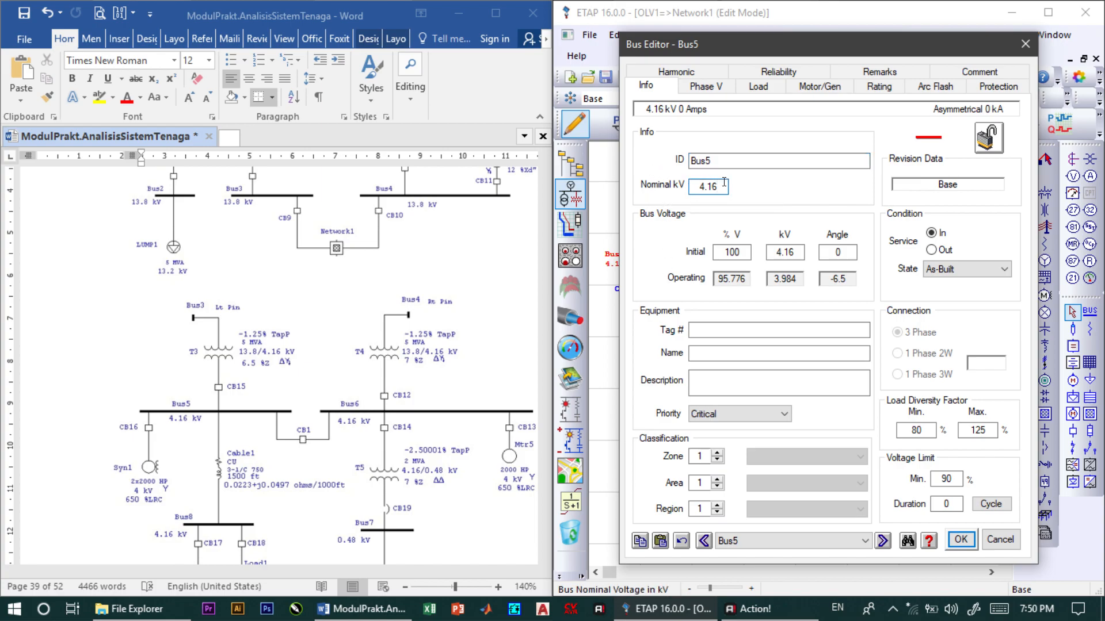
pyautogui.click(961, 539)
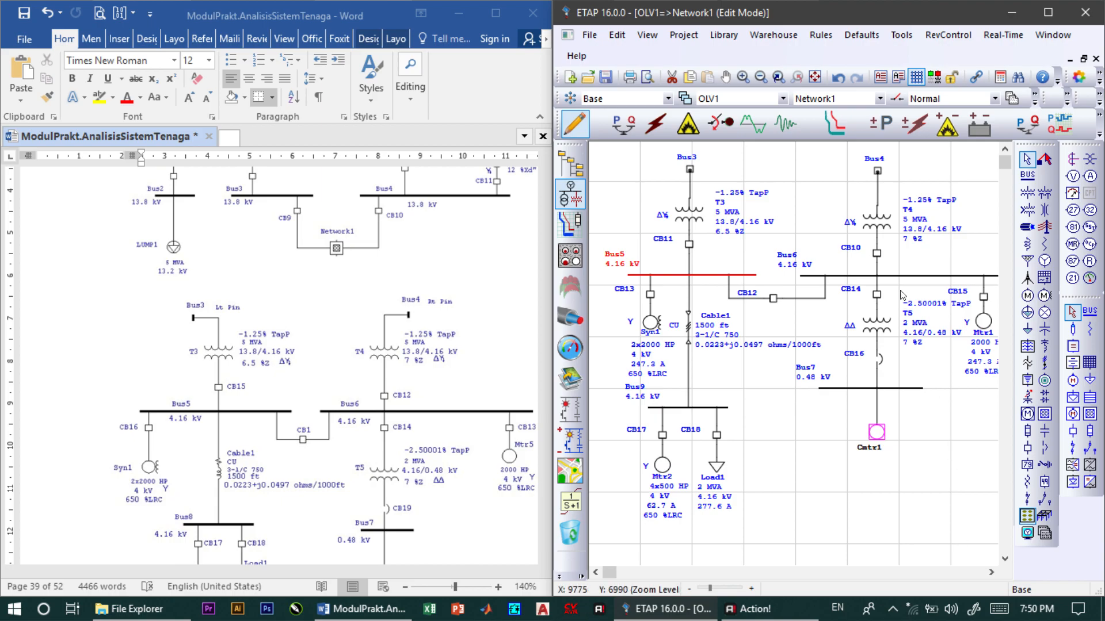
pyautogui.doubleClick(849, 278)
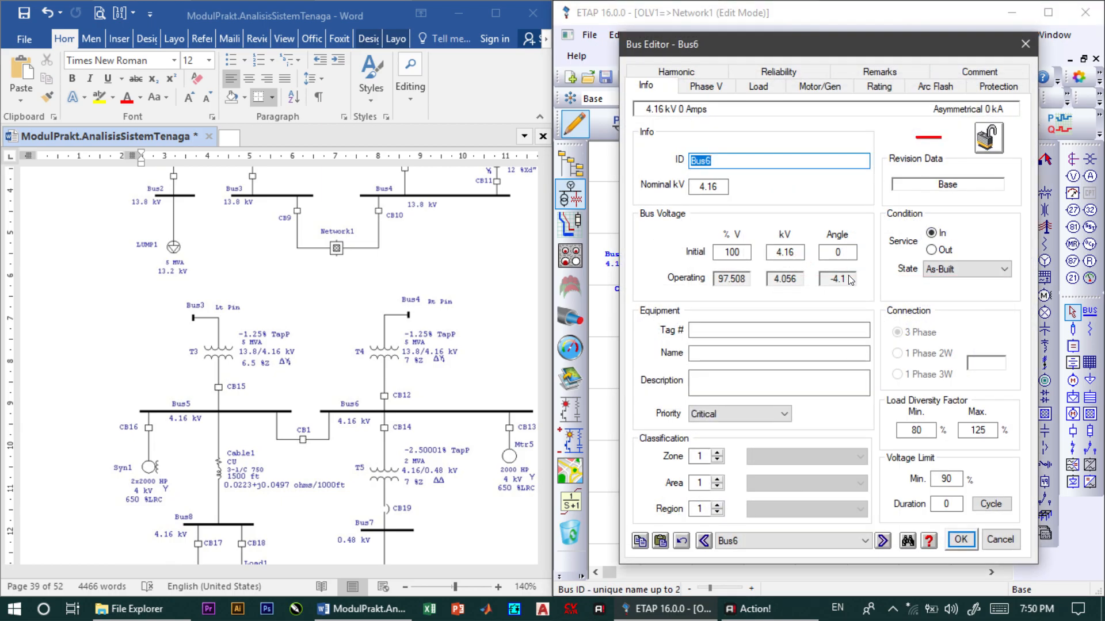
pyautogui.press('Escape')
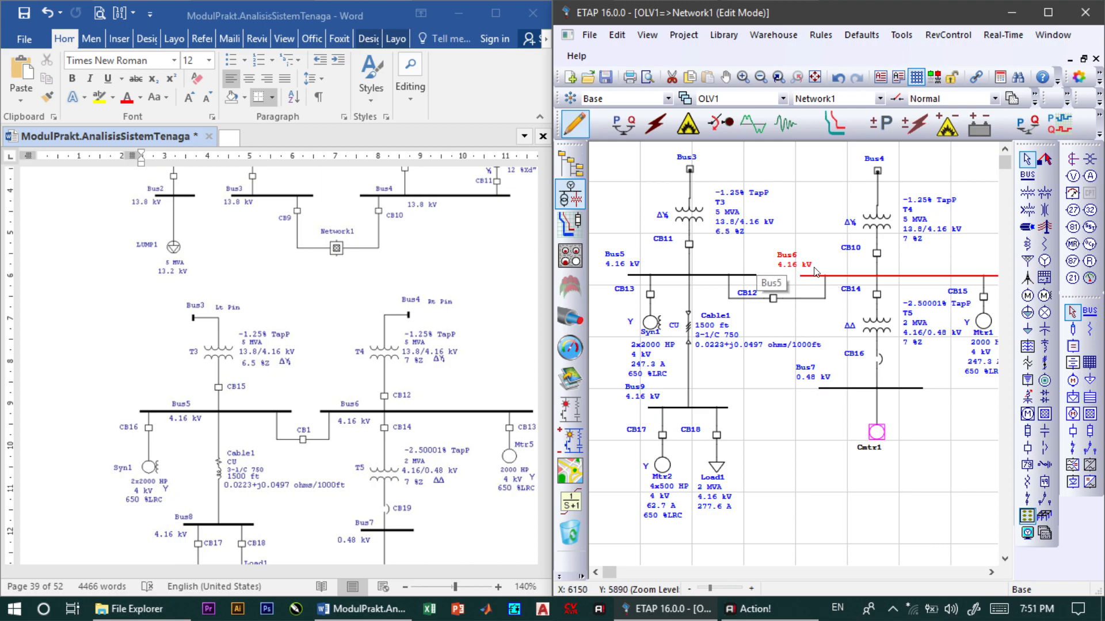
# Compare Syn1's quantity, nameplate ratings, locked-rotor current and grounding connection with the module's diagram, and accept the motor editor.
pyautogui.doubleClick(656, 326)
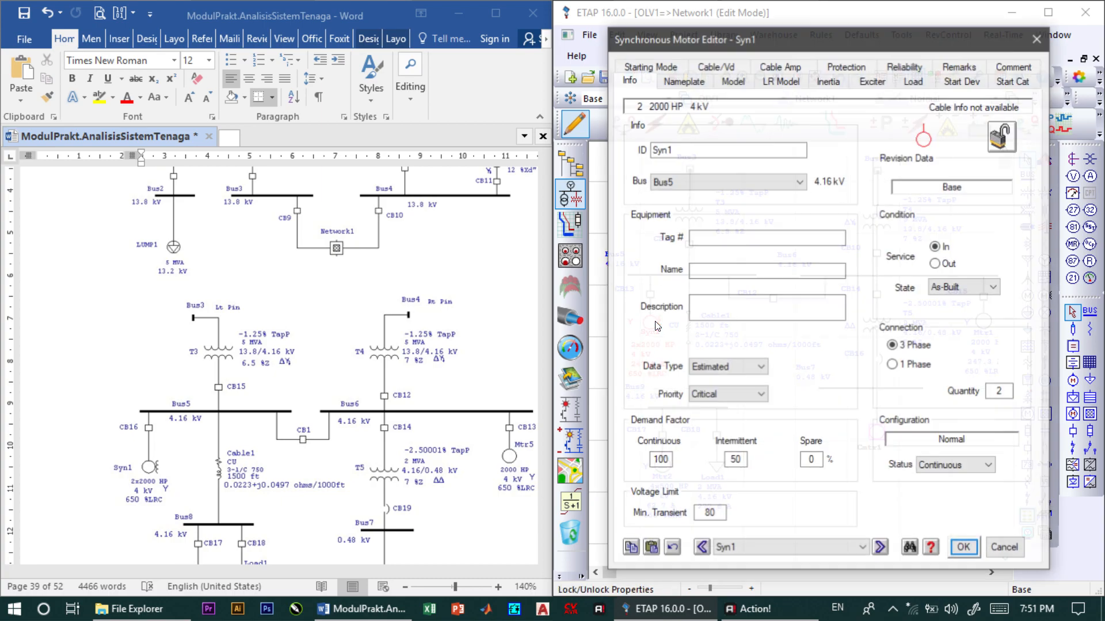
pyautogui.click(683, 80)
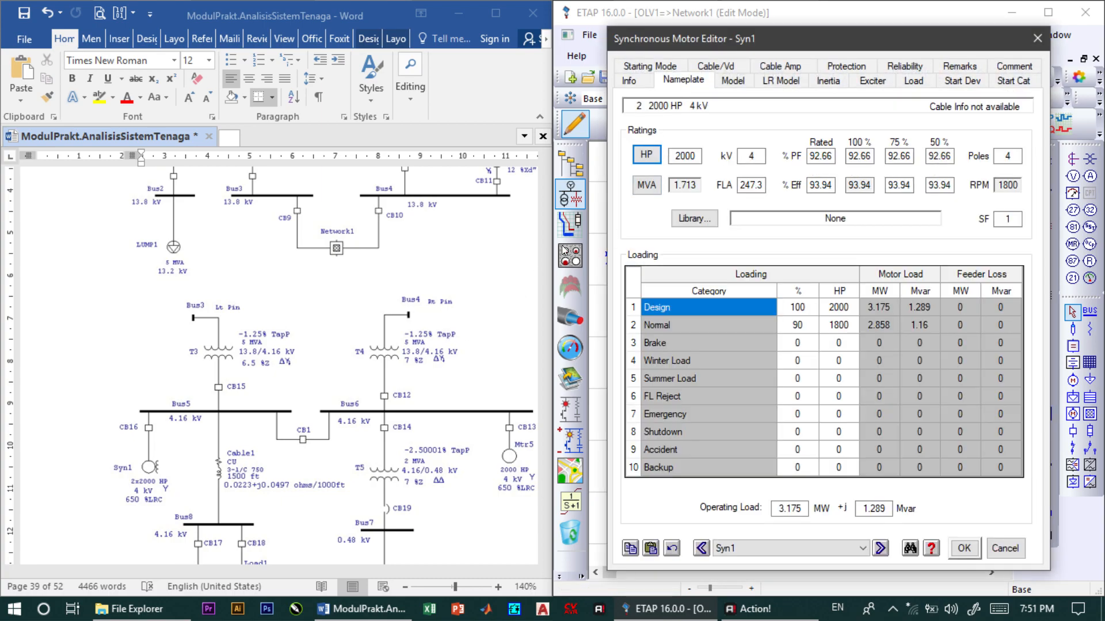
pyautogui.click(629, 81)
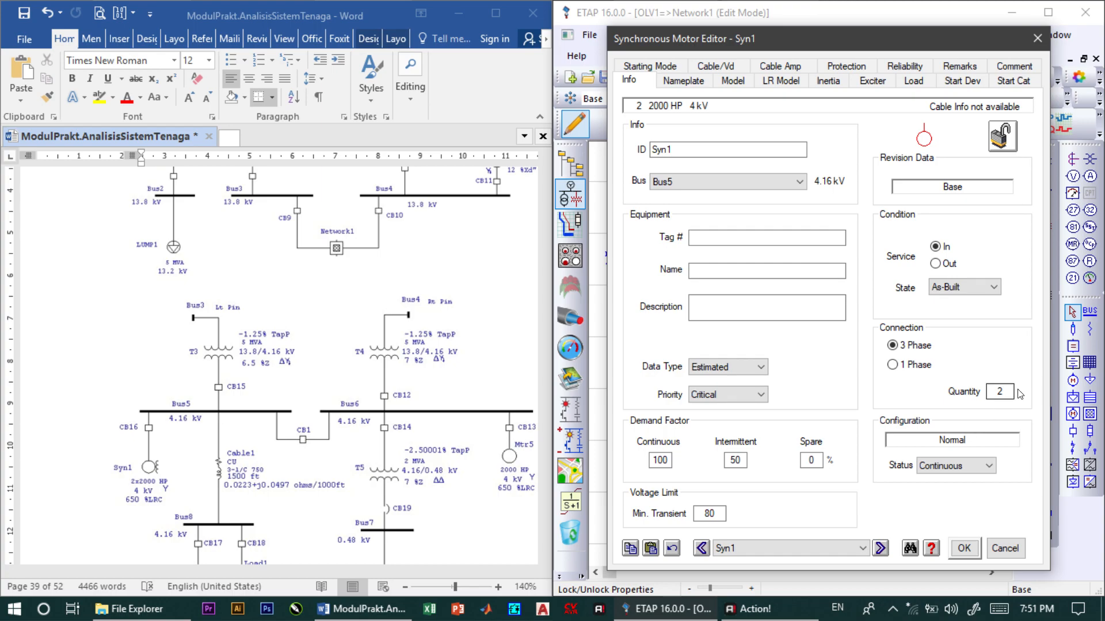
pyautogui.click(683, 81)
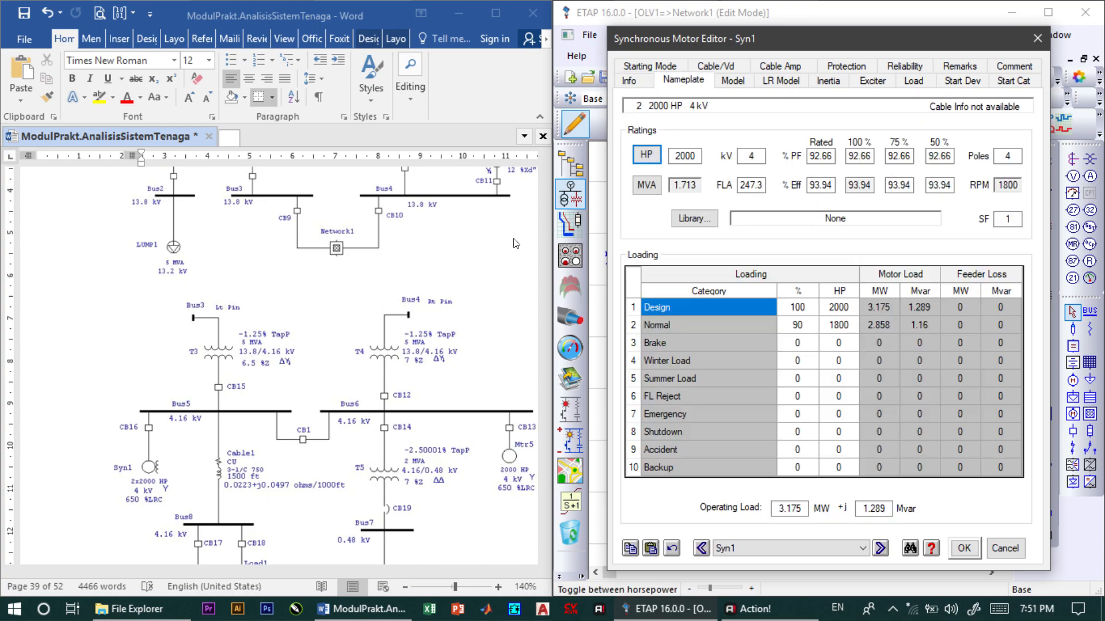
pyautogui.click(695, 152)
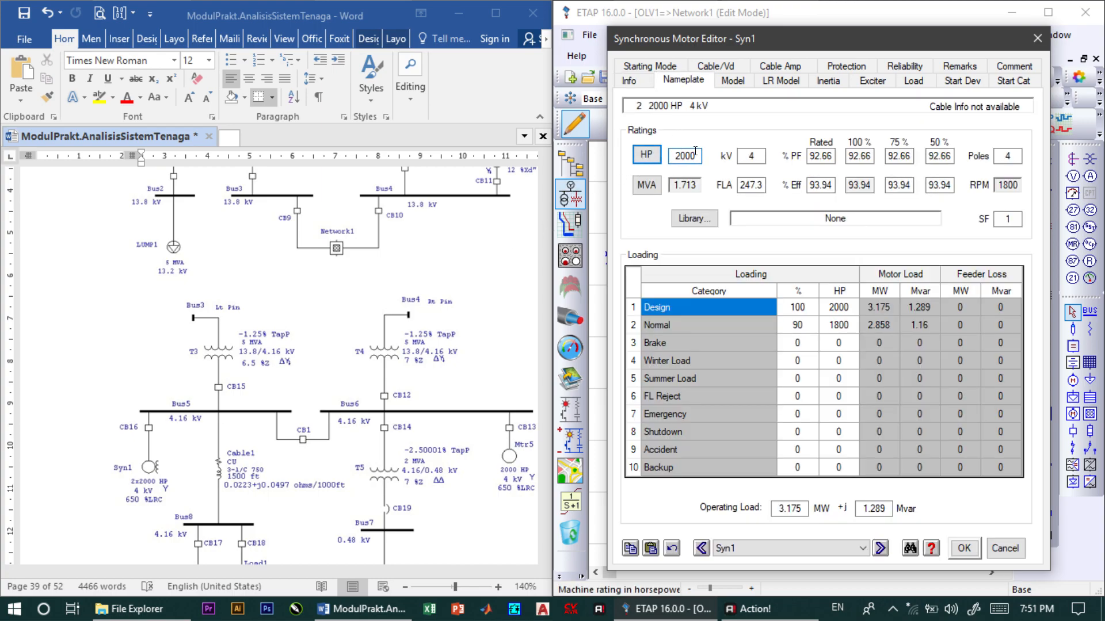
pyautogui.click(758, 157)
pyautogui.click(767, 84)
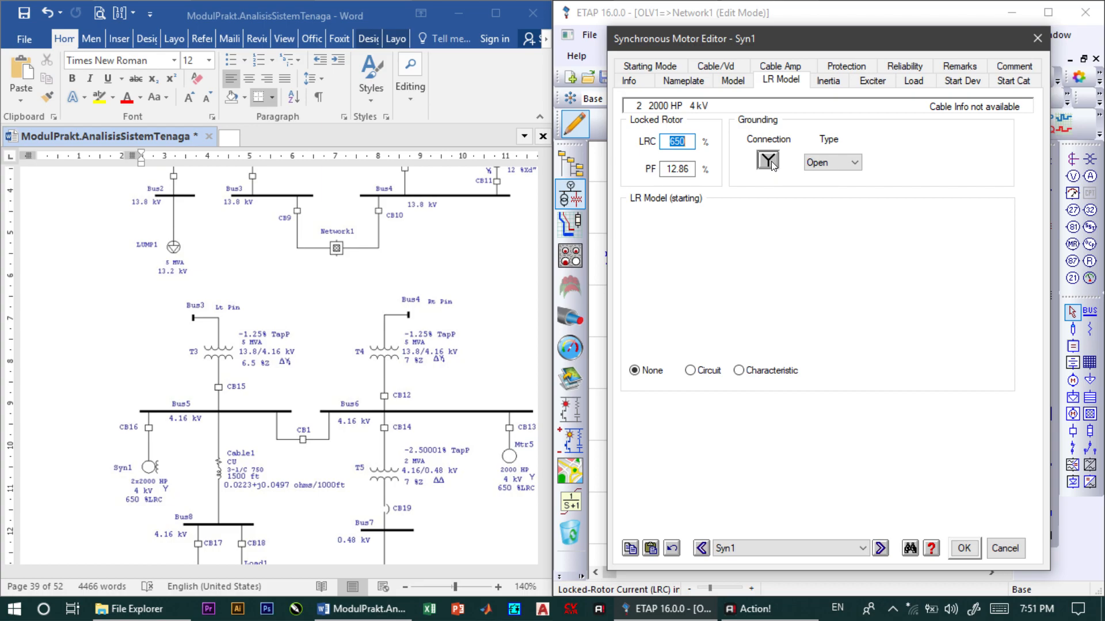
pyautogui.click(964, 547)
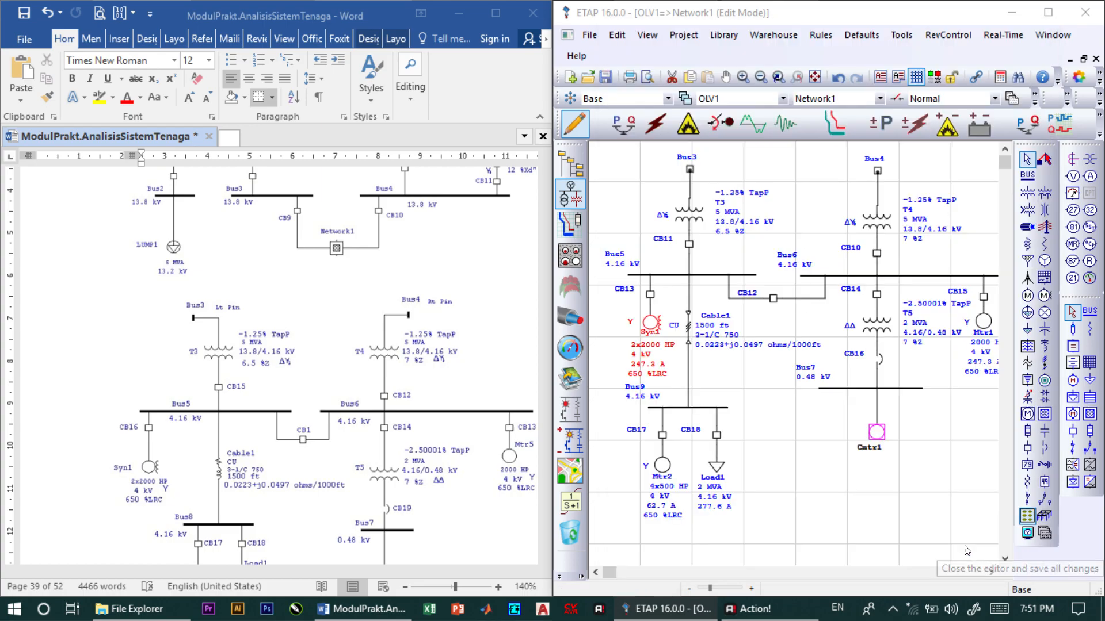
# Review Syn1's nameplate, starting mode, impedance and dynamic model, and locked-rotor data, and accept the motor editor.
pyautogui.doubleClick(655, 325)
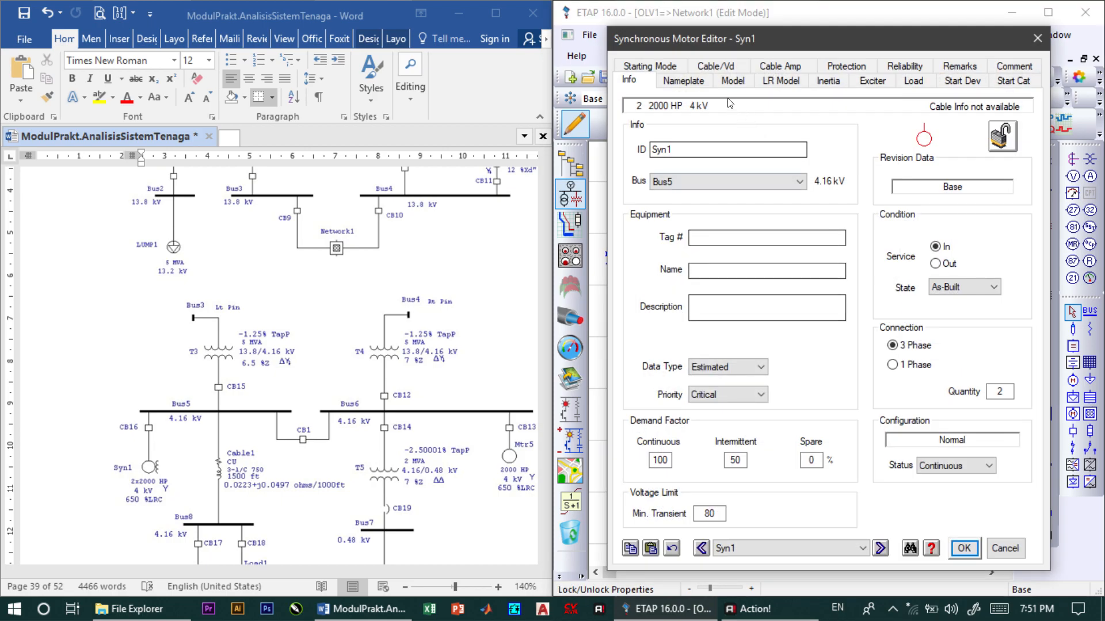
pyautogui.click(698, 83)
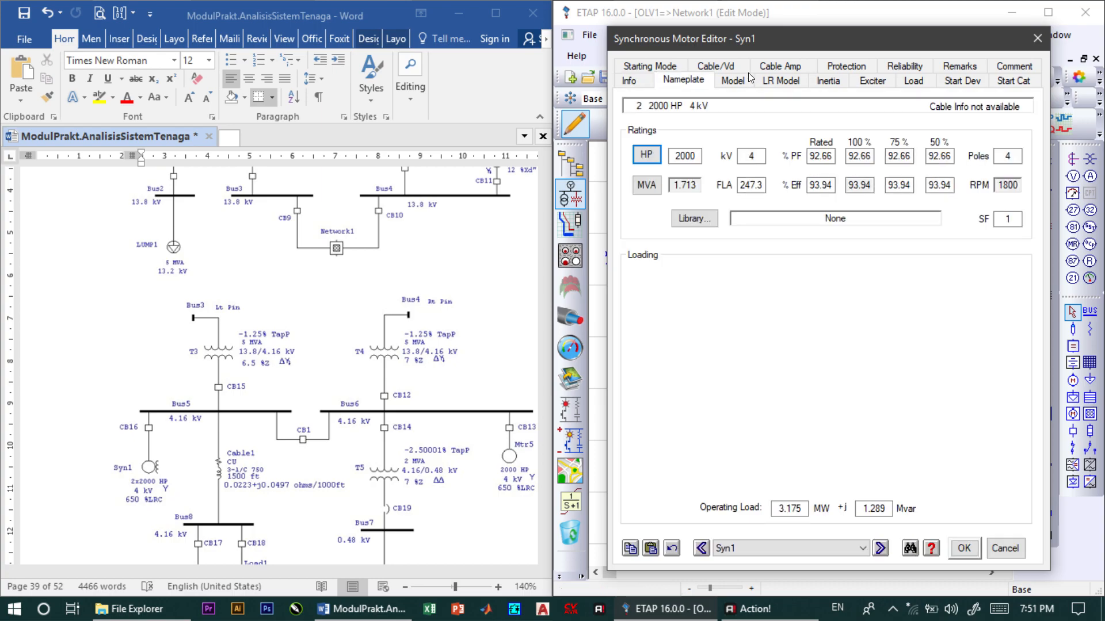
pyautogui.click(713, 67)
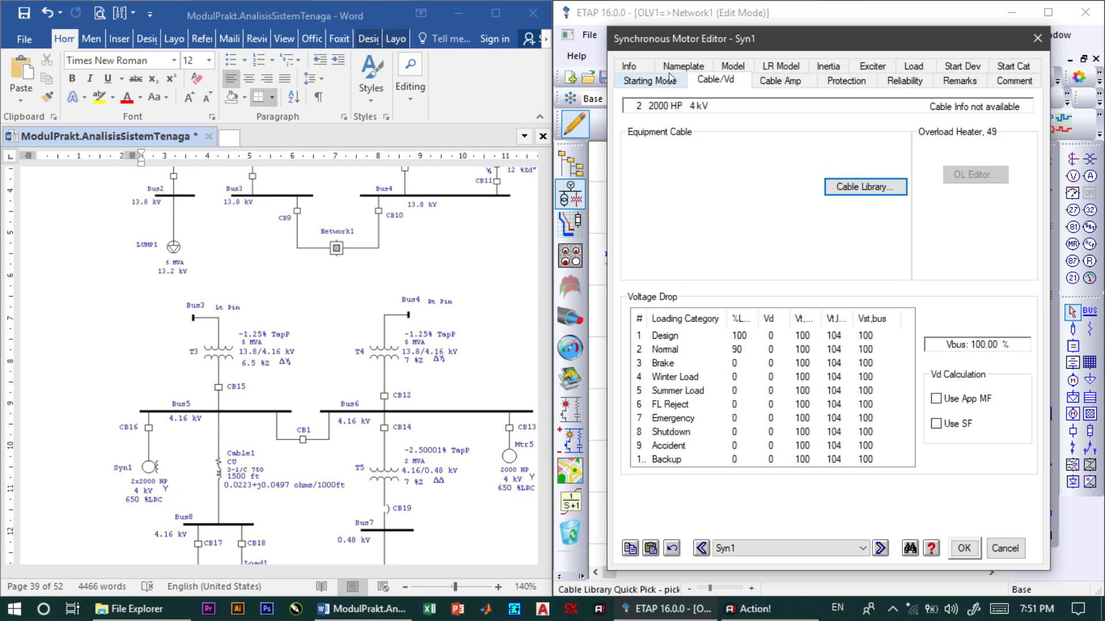
pyautogui.click(675, 78)
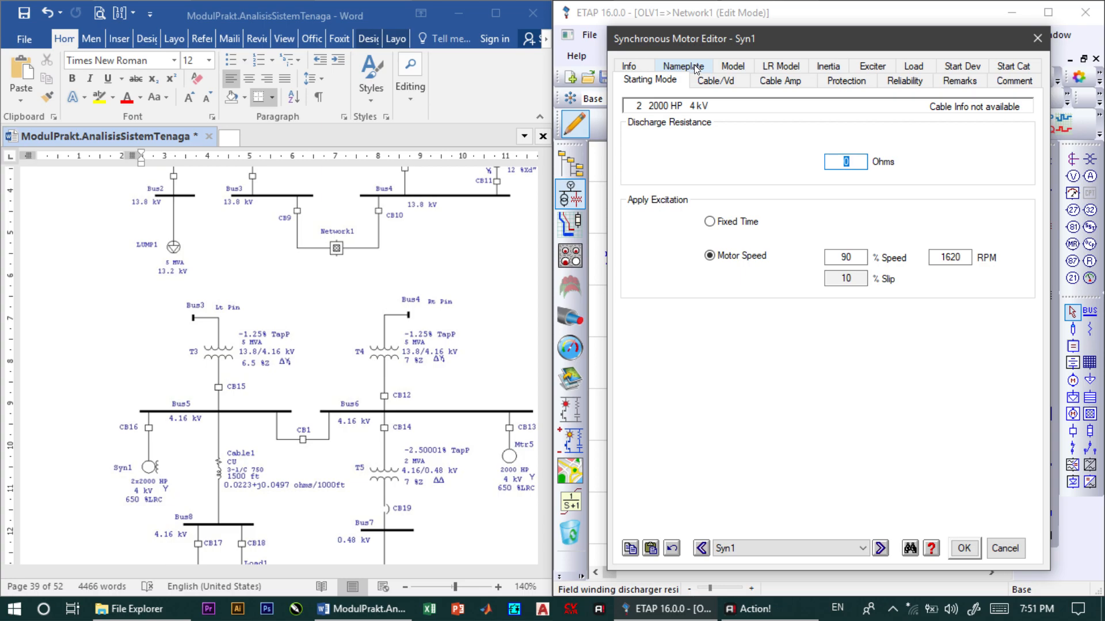
pyautogui.click(691, 67)
pyautogui.click(774, 81)
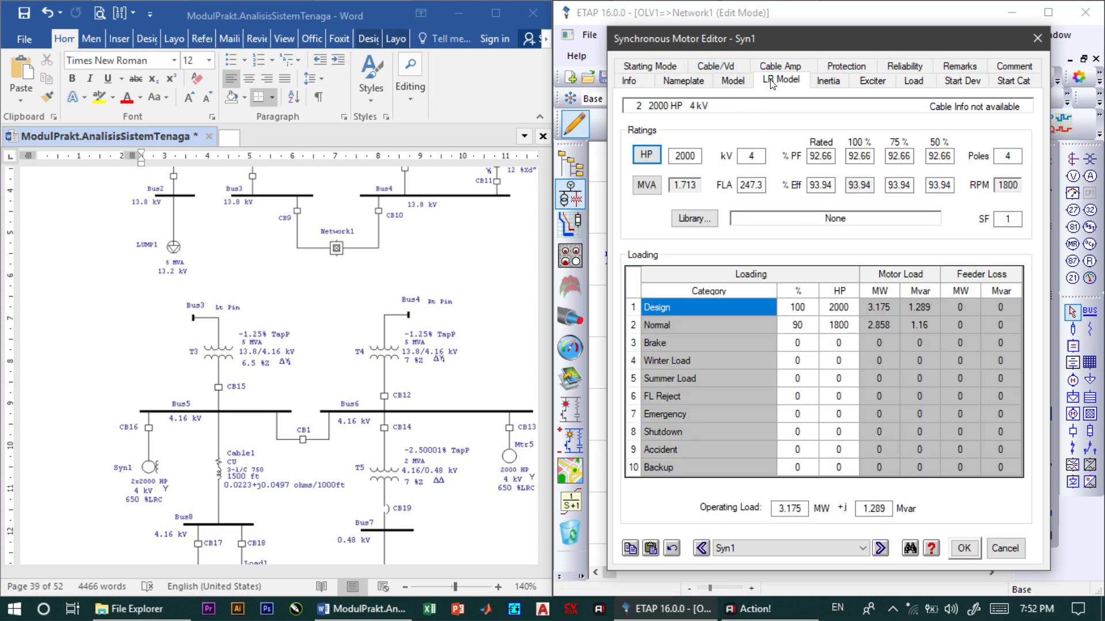
pyautogui.click(739, 81)
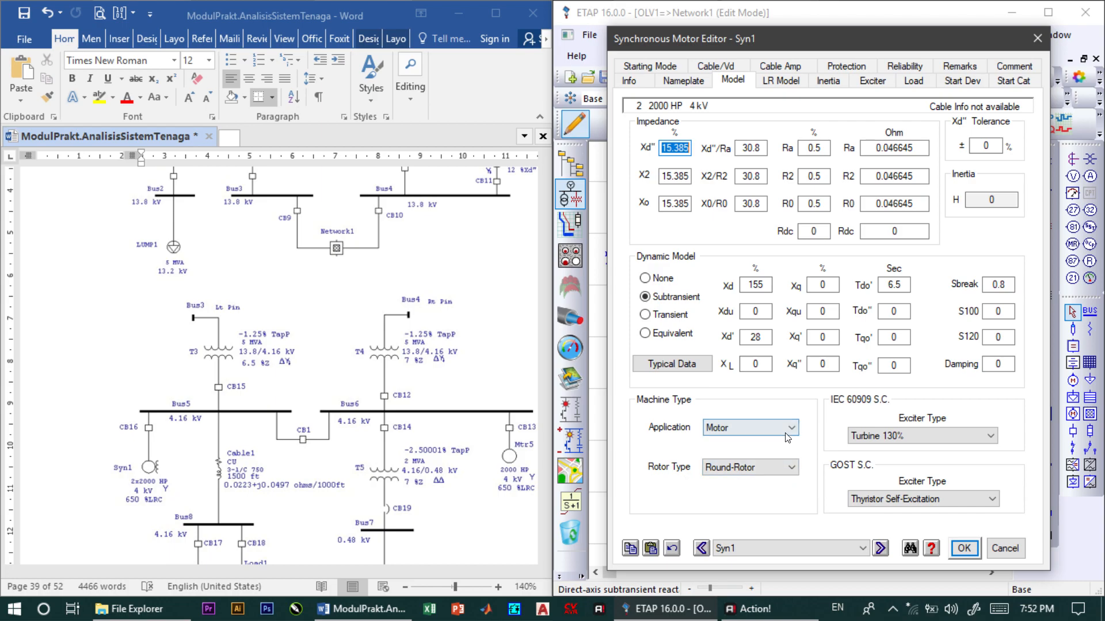
pyautogui.click(828, 81)
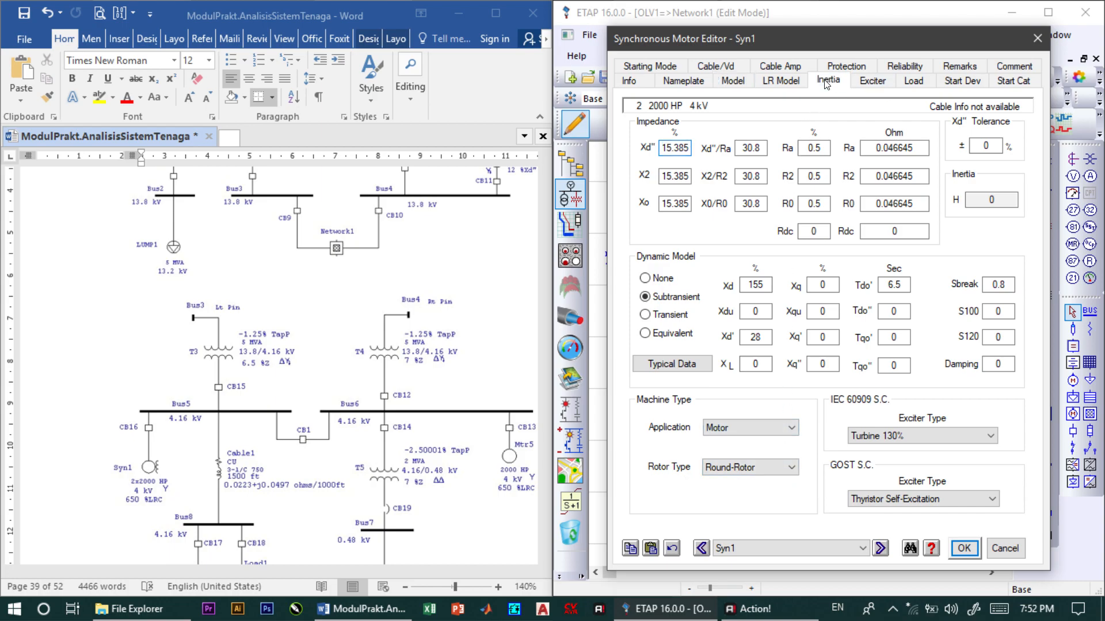
pyautogui.click(793, 80)
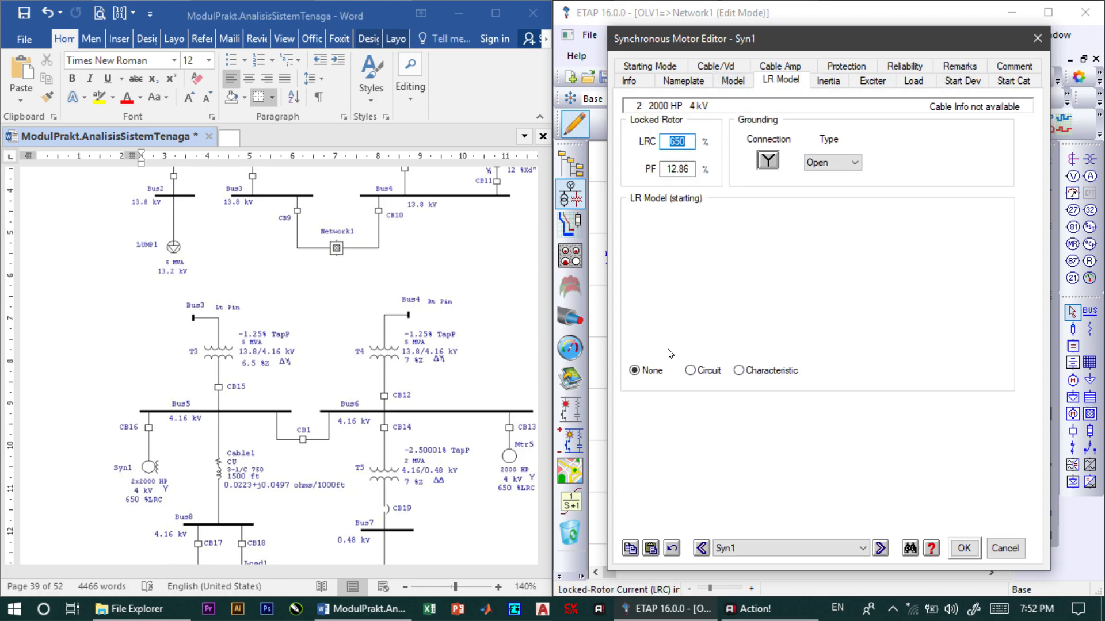
pyautogui.click(962, 547)
# Read the module's component parameter table for the Syn1 and induction motor requirements.
pyautogui.scroll(-6, 286, 357)
pyautogui.scroll(-5, 286, 357)
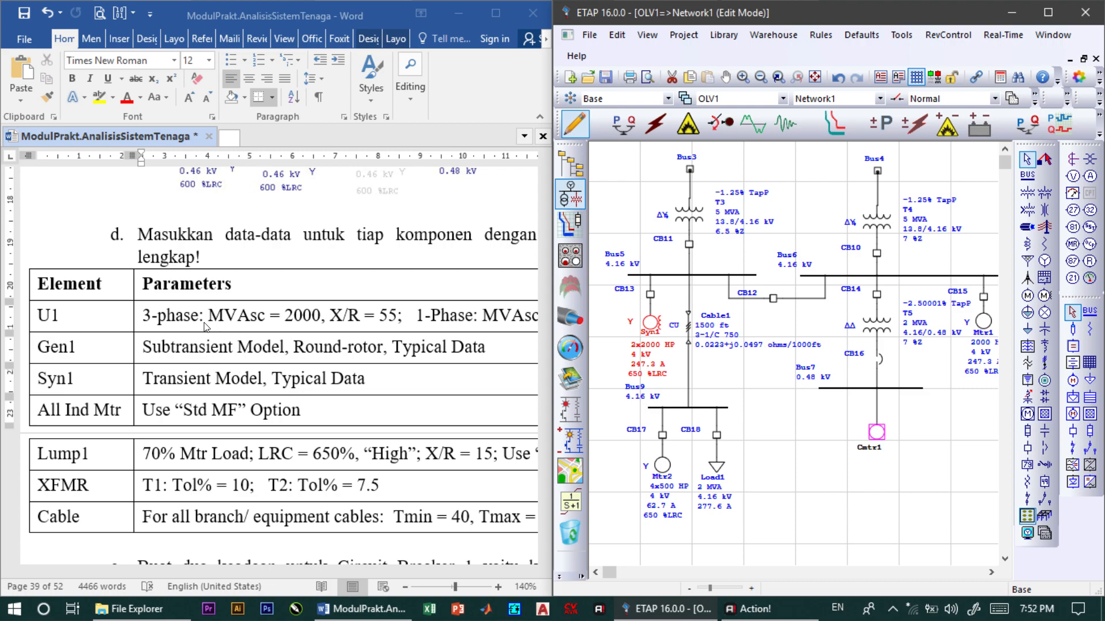
pyautogui.scroll(-1, 238, 410)
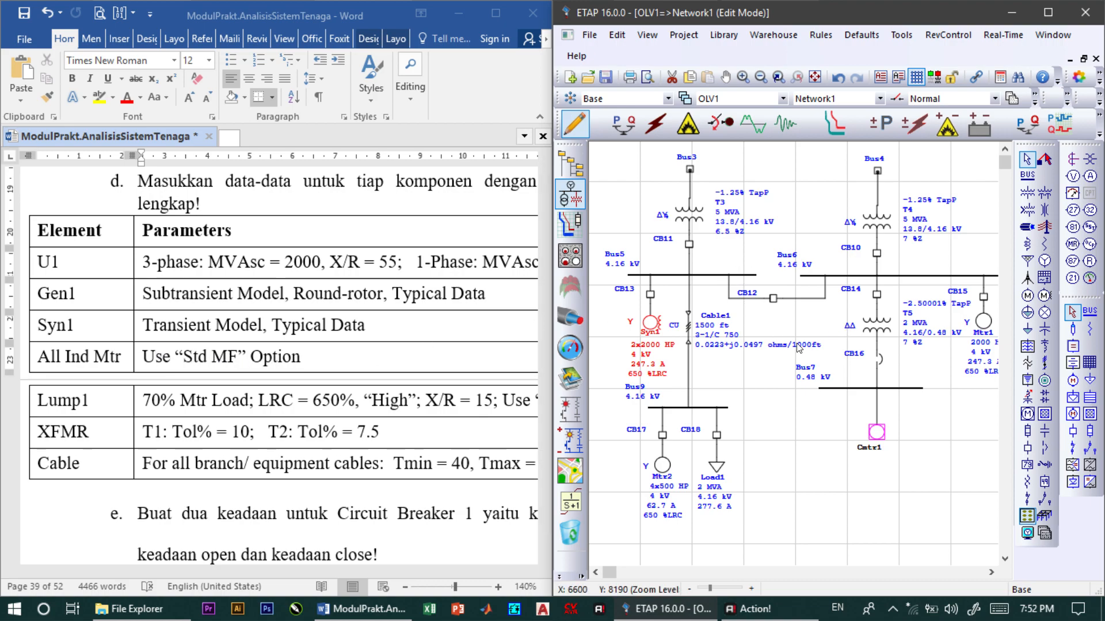
# Compare Mtr1's ratings, locked-rotor current, short-circuit impedance option and grounding connection with the module, and accept the motor editor.
pyautogui.doubleClick(983, 321)
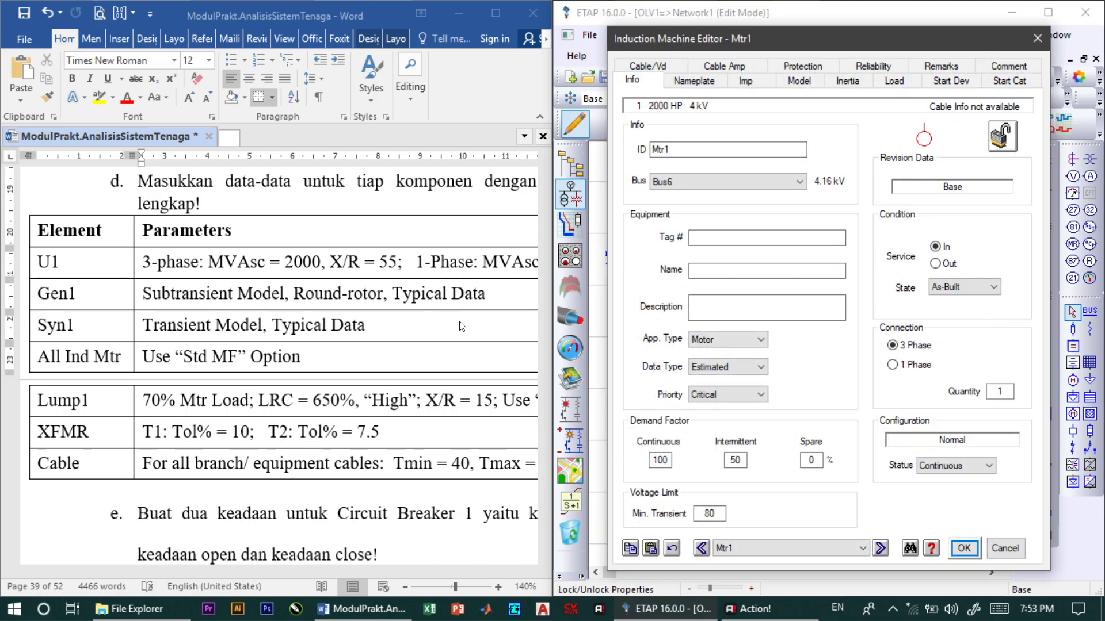
pyautogui.scroll(10, 460, 322)
pyautogui.scroll(2, 459, 328)
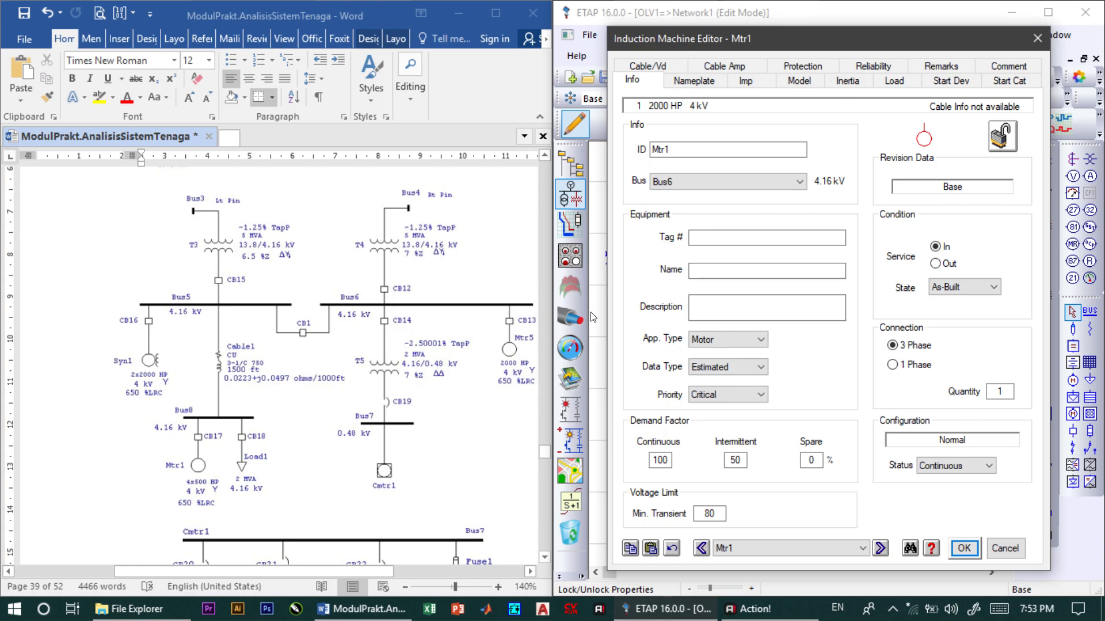
pyautogui.click(680, 84)
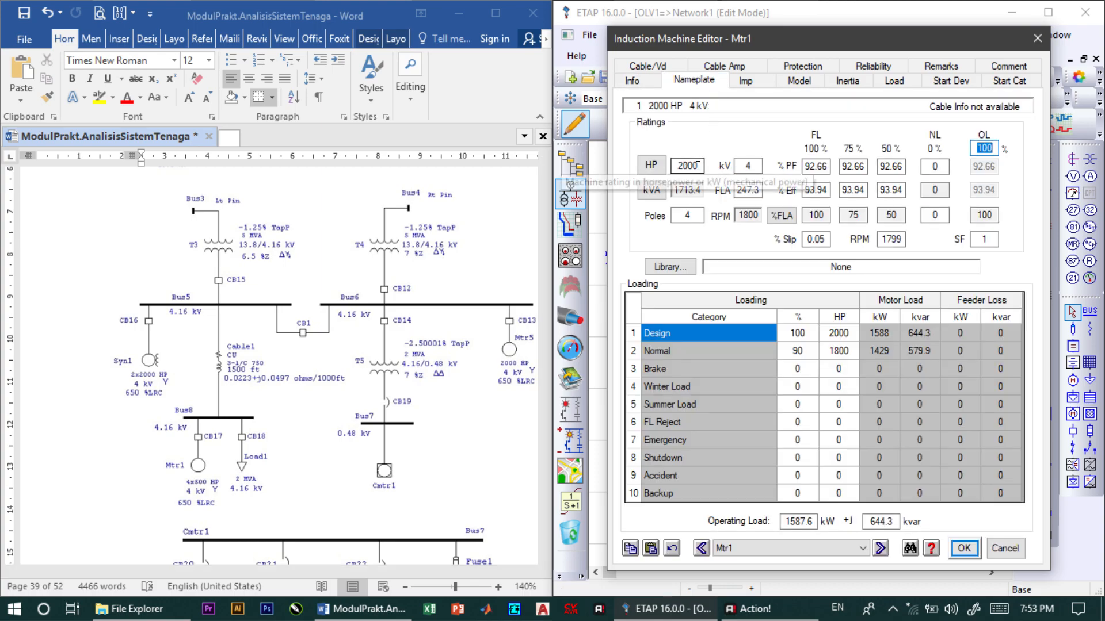
pyautogui.click(750, 166)
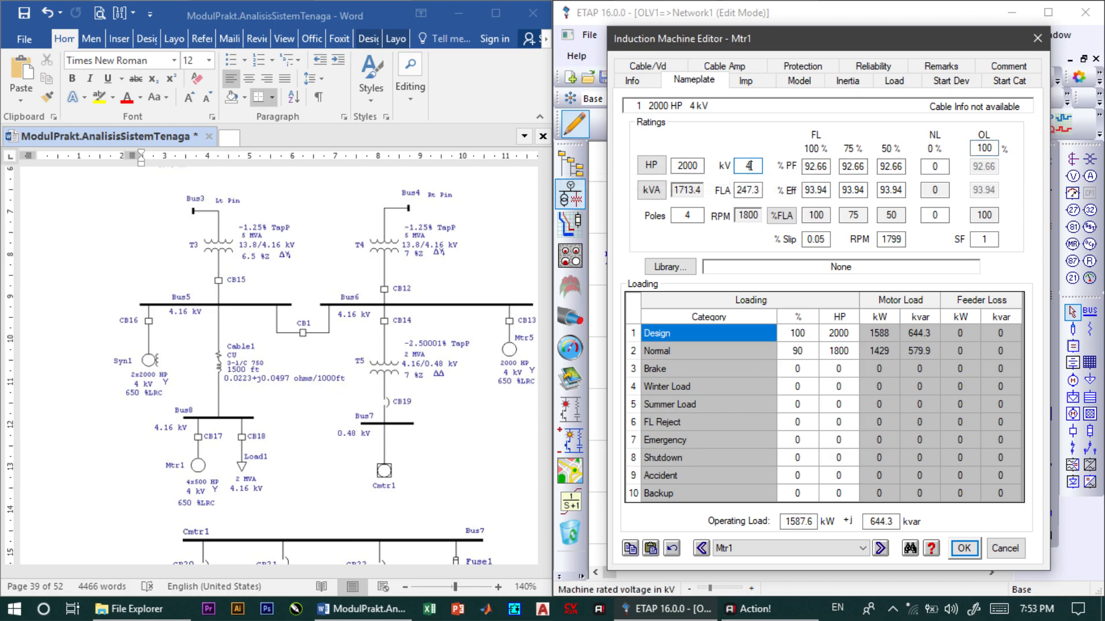
pyautogui.click(746, 81)
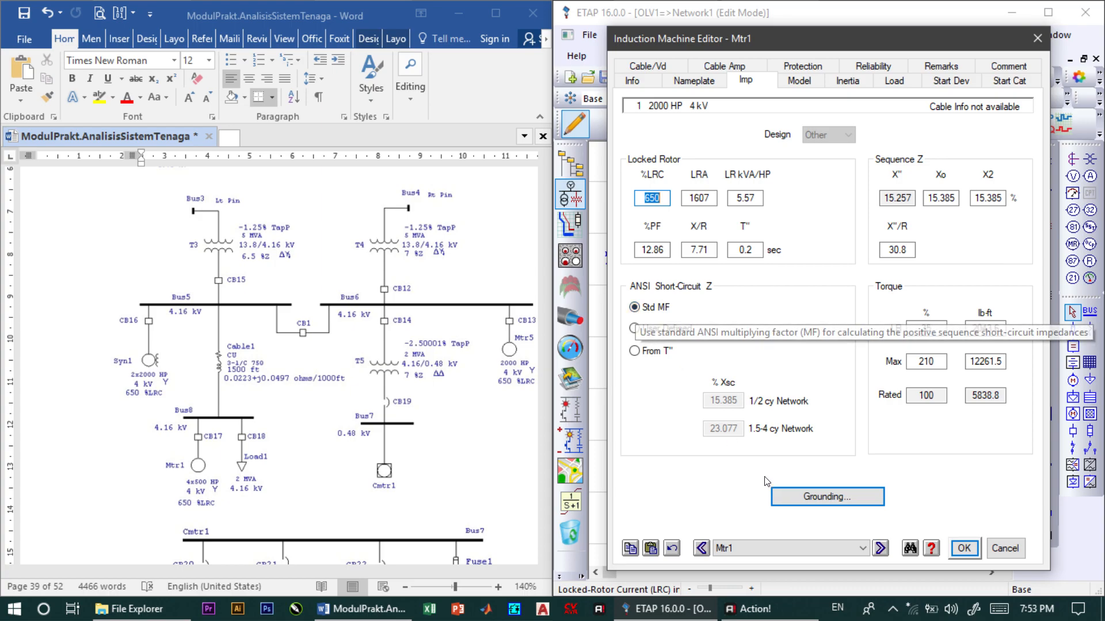
pyautogui.click(837, 500)
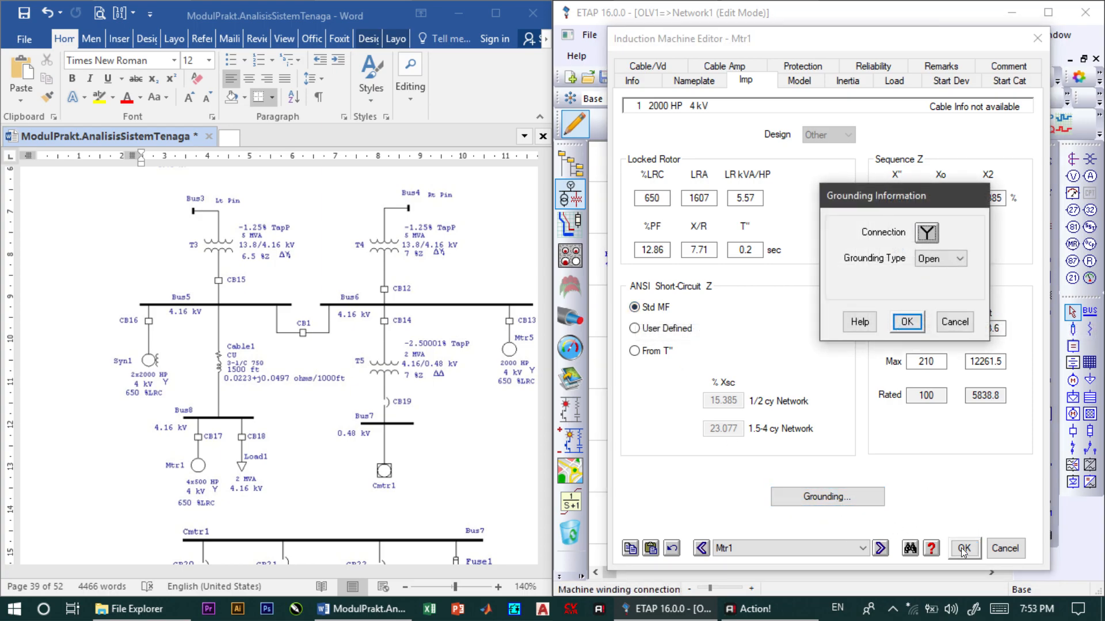
pyautogui.click(897, 322)
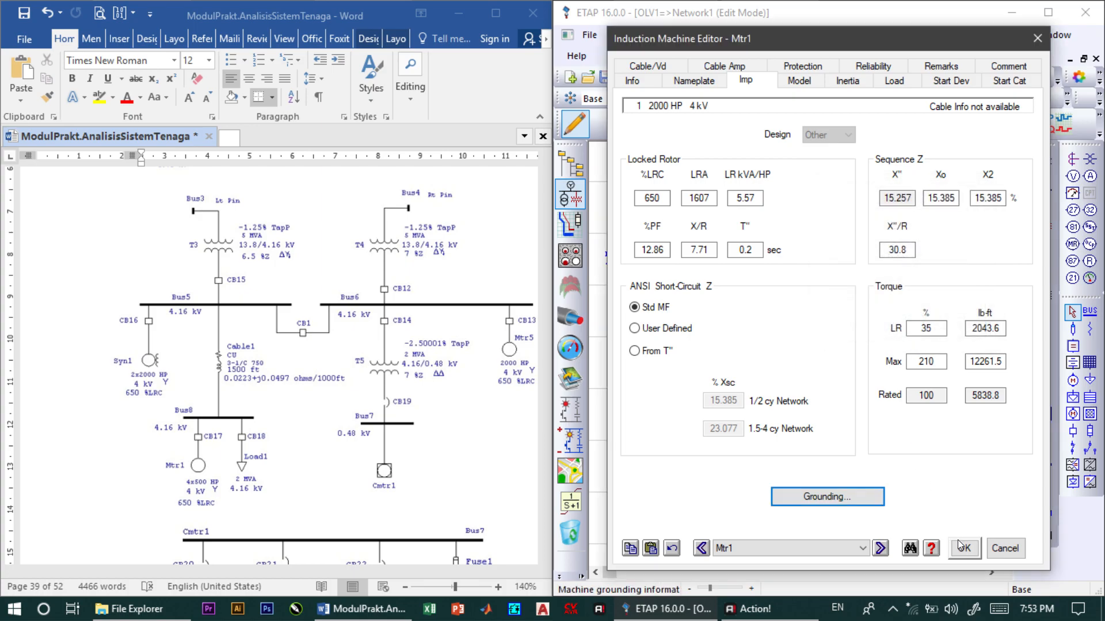
pyautogui.click(962, 547)
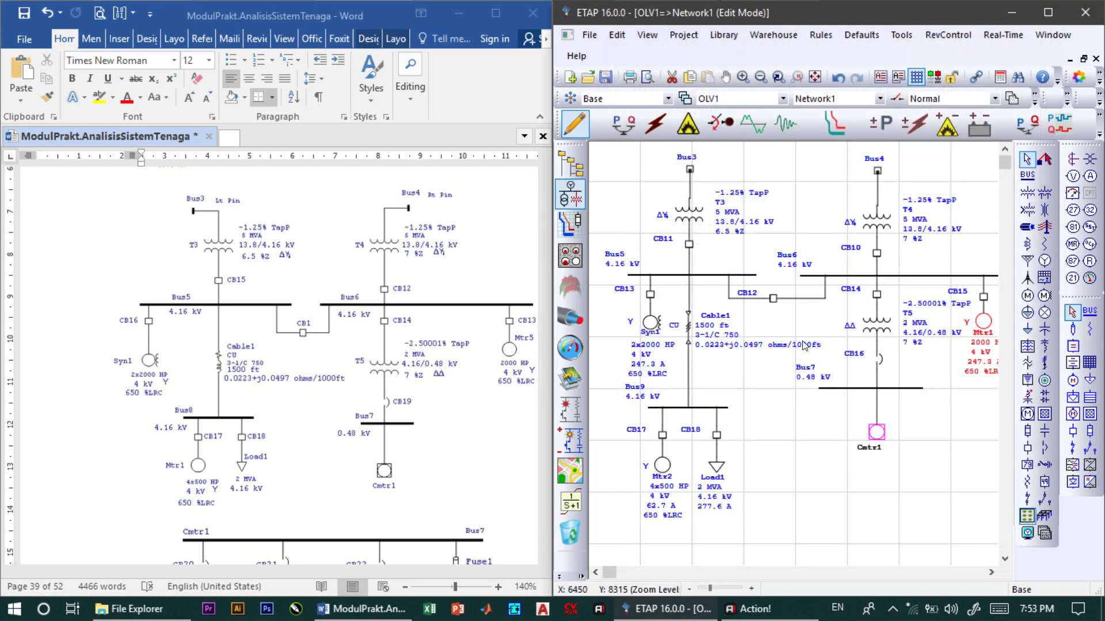
# Check T5's ratings, impedance and winding grounding against the module's diagram, and substitute typical X/R values for its impedance.
pyautogui.click(880, 324)
pyautogui.doubleClick(880, 324)
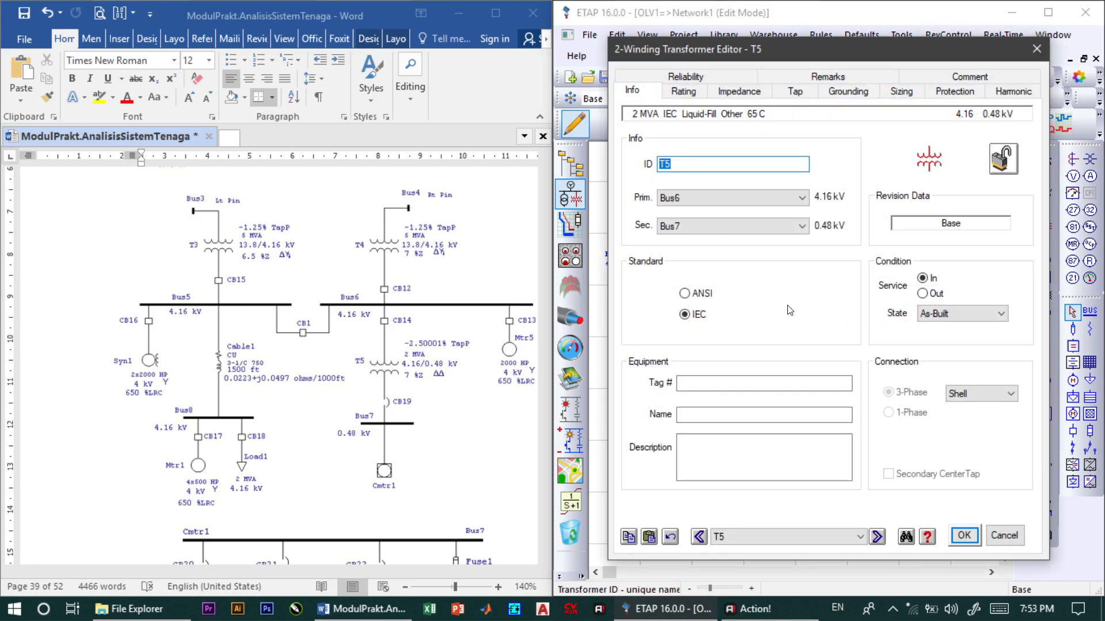
pyautogui.click(688, 90)
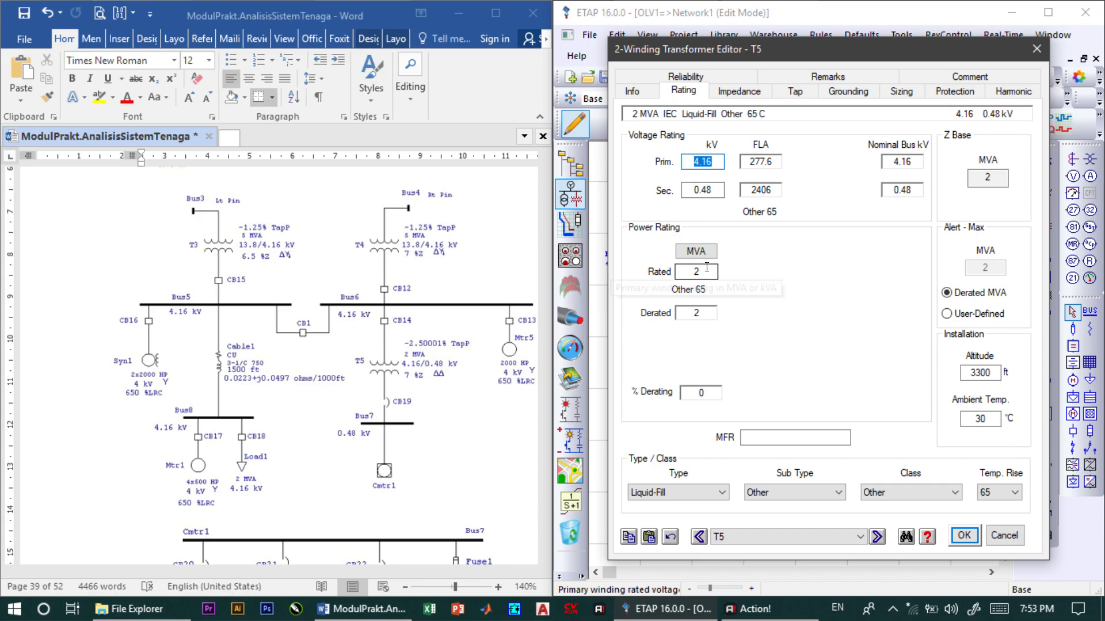
pyautogui.click(728, 94)
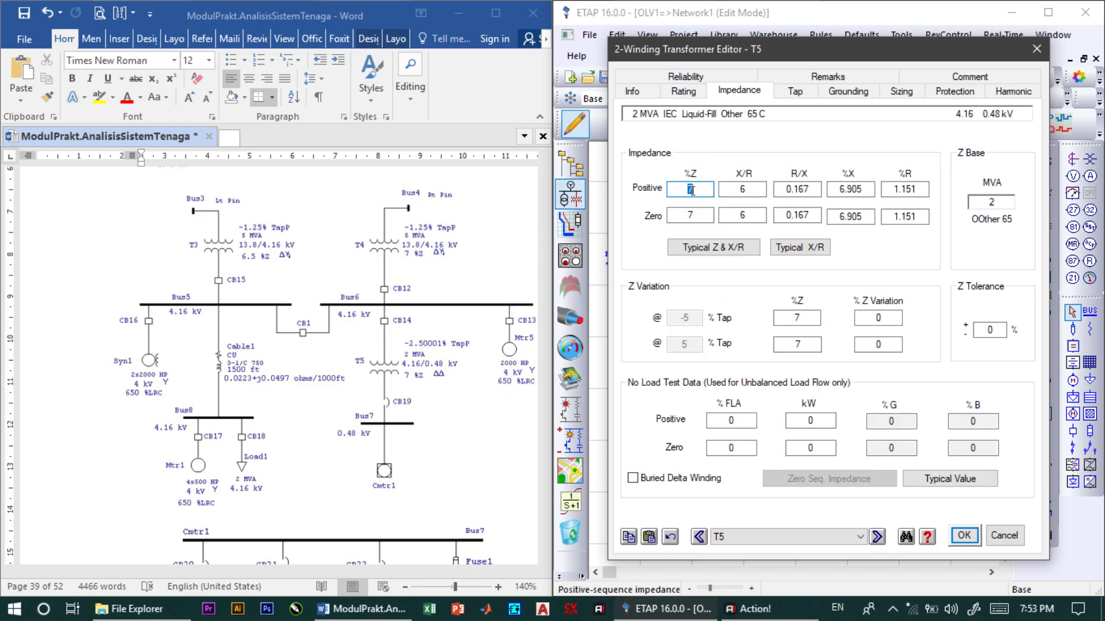
pyautogui.click(808, 249)
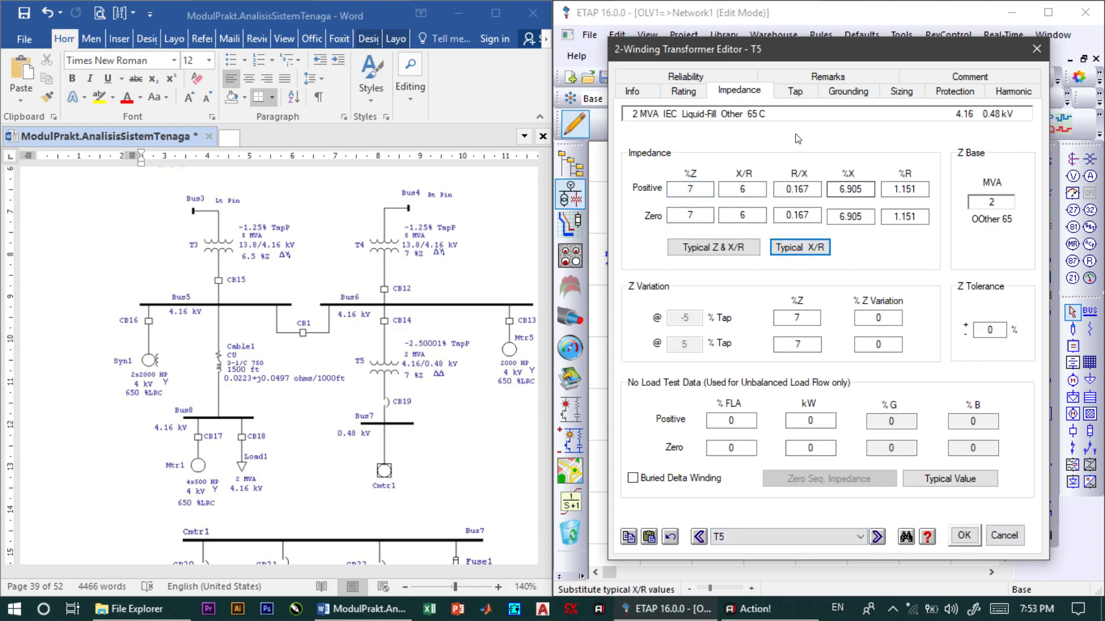
pyautogui.click(857, 94)
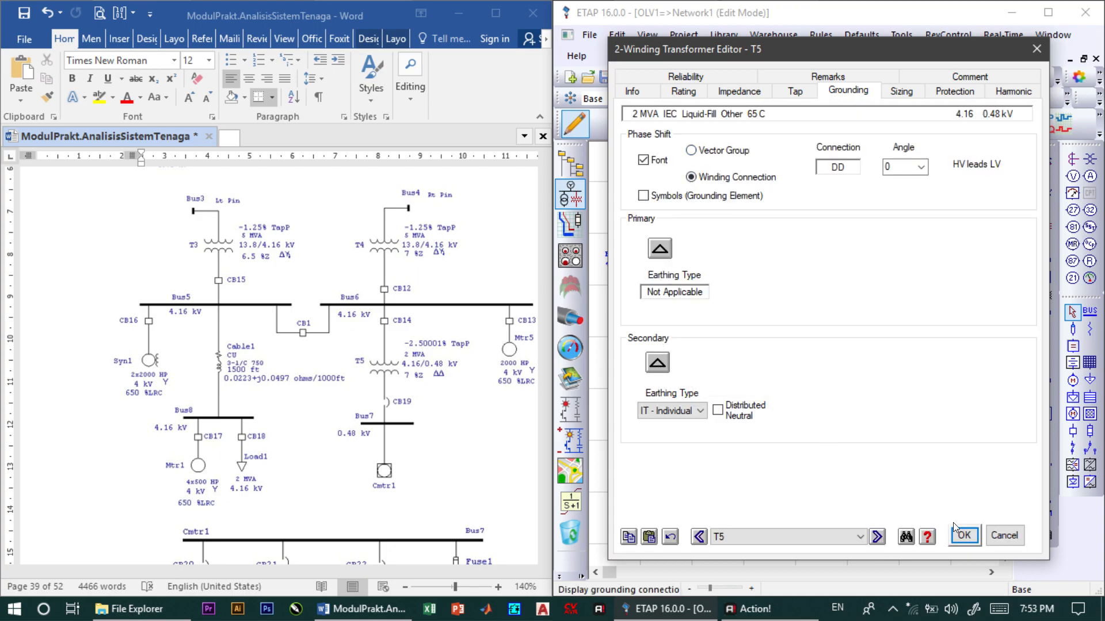
pyautogui.click(962, 535)
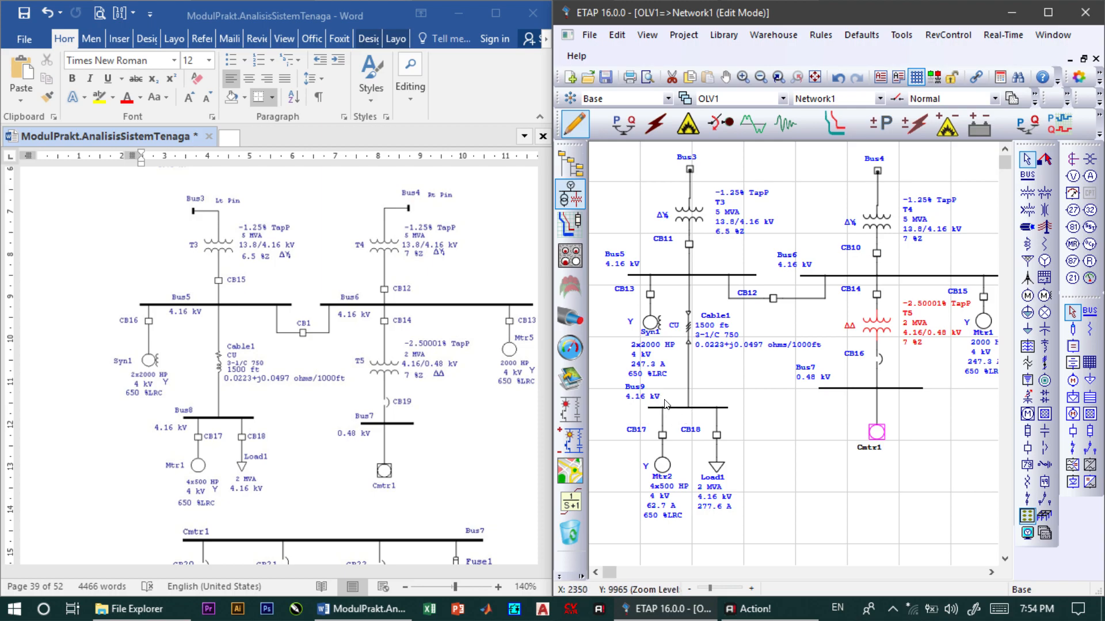
# Compare the nominal kV of Bus9 and Bus7 with the module's diagram.
pyautogui.click(685, 408)
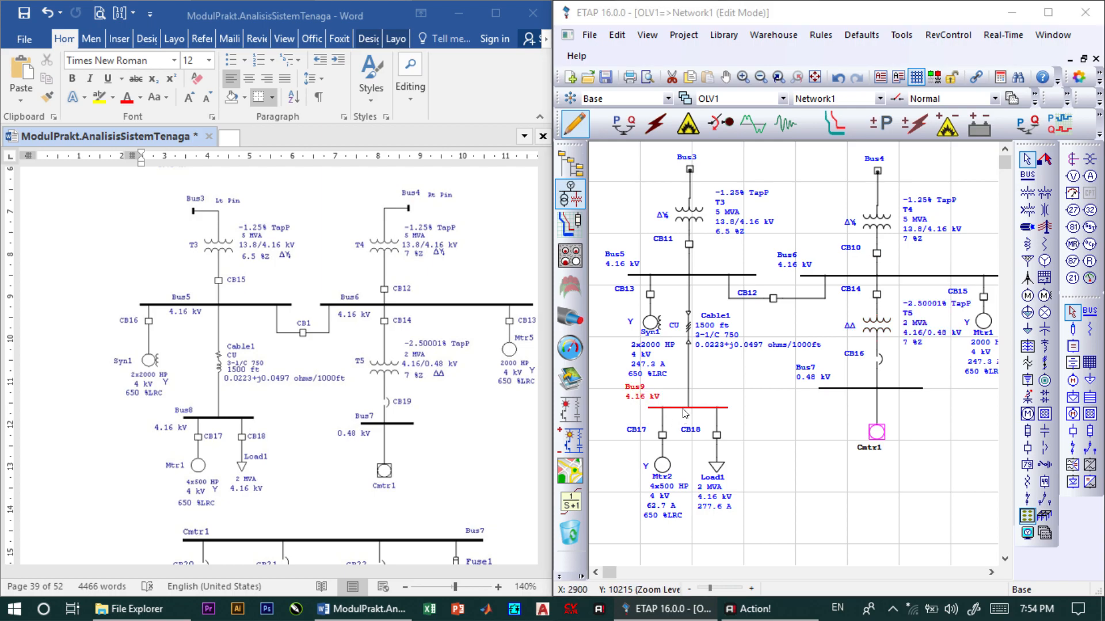
pyautogui.doubleClick(684, 409)
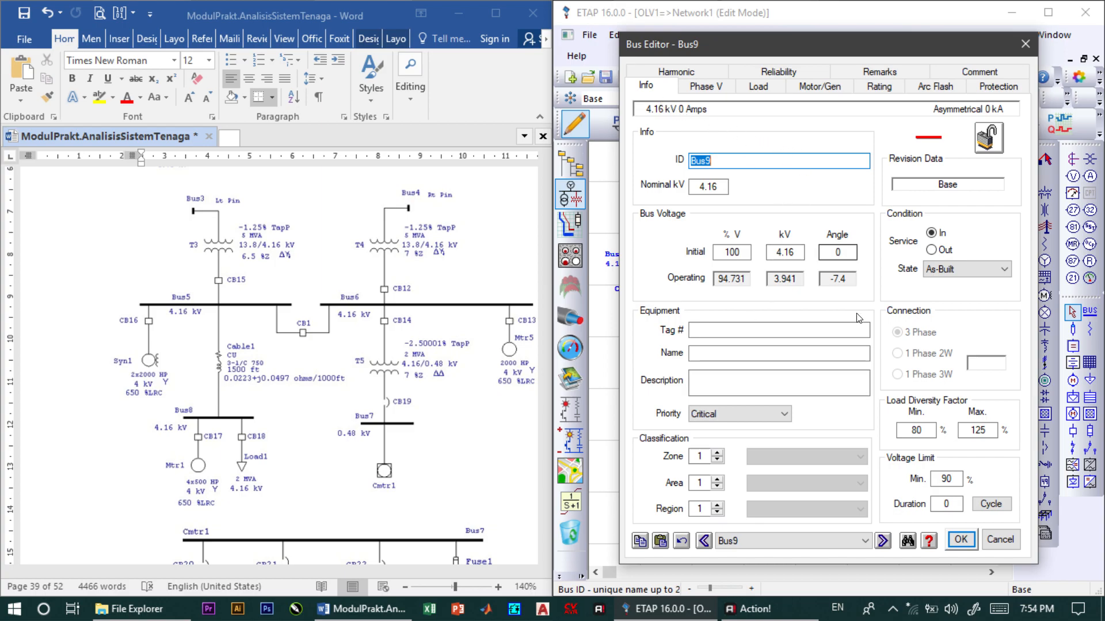
pyautogui.click(959, 541)
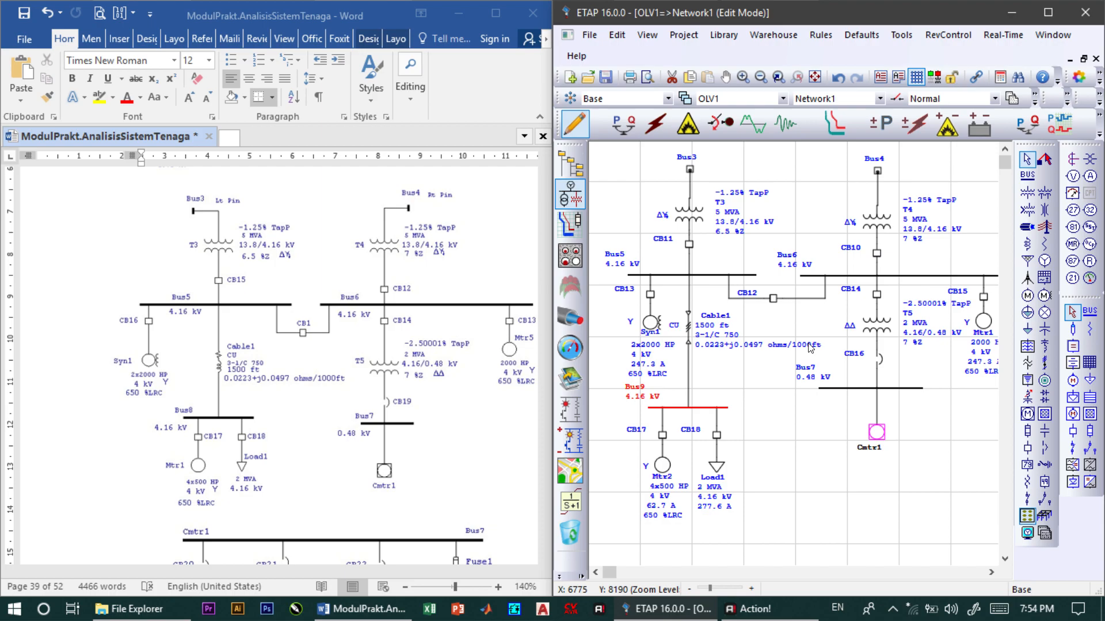
pyautogui.click(857, 388)
pyautogui.doubleClick(857, 389)
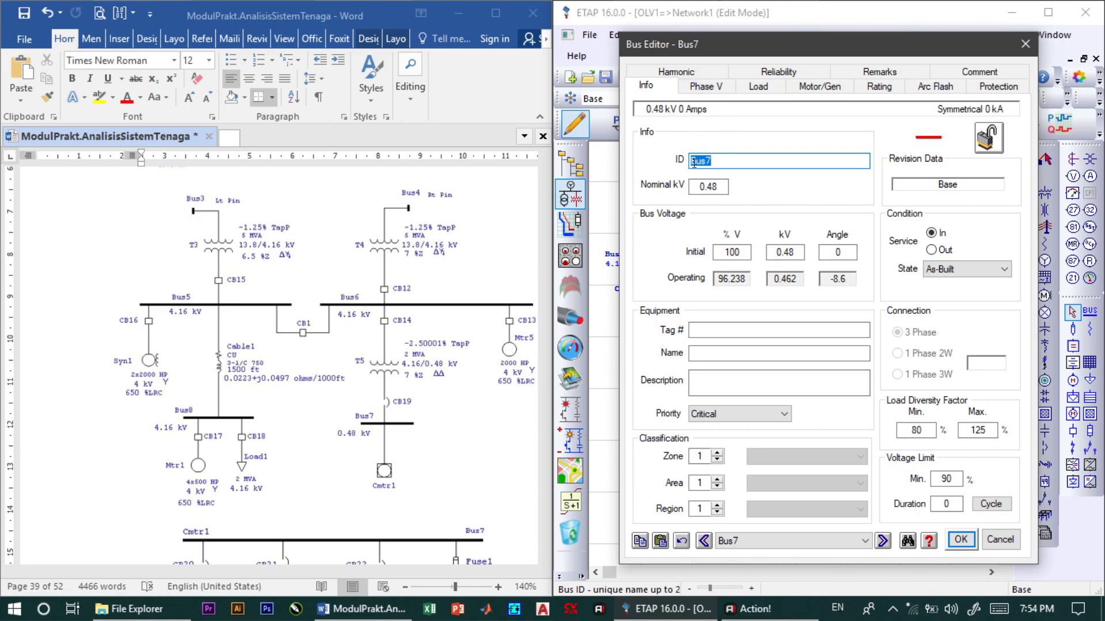
pyautogui.click(716, 184)
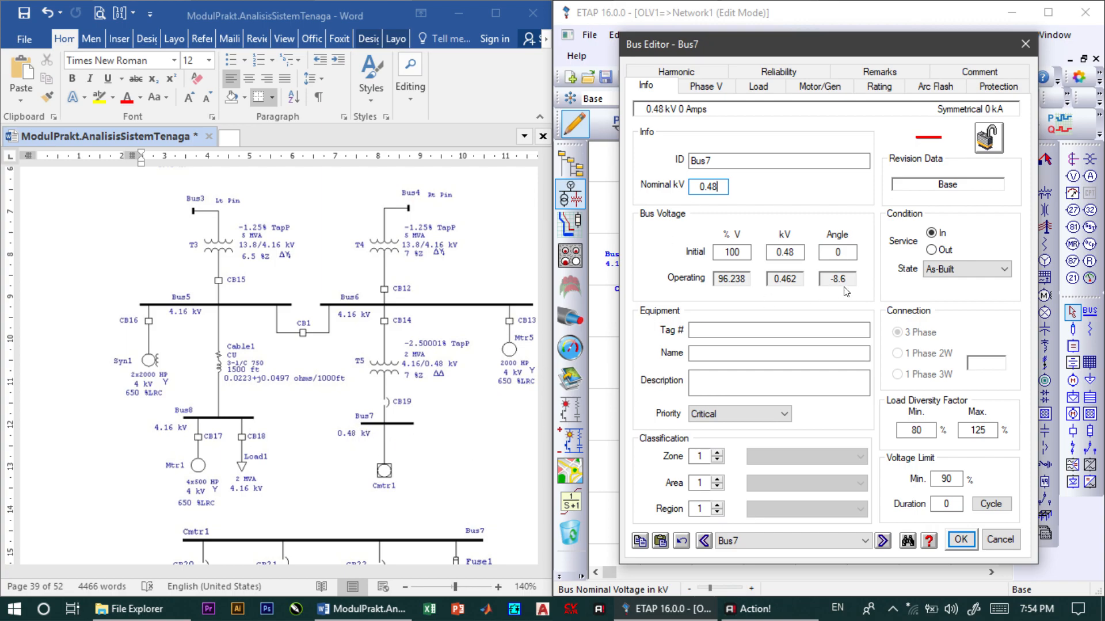
pyautogui.click(960, 539)
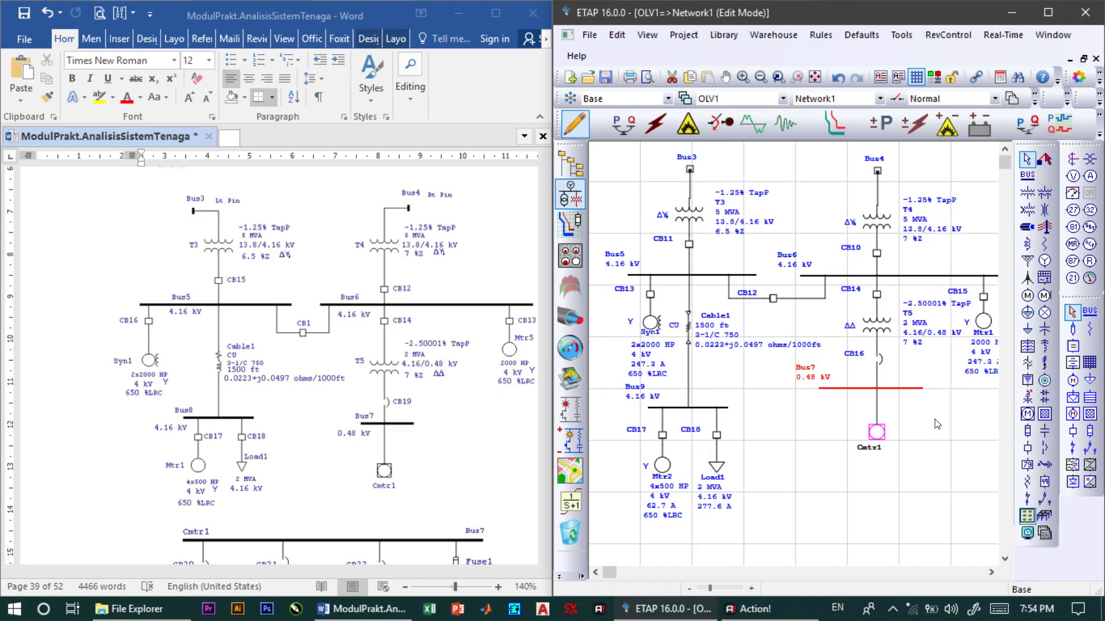
pyautogui.click(940, 427)
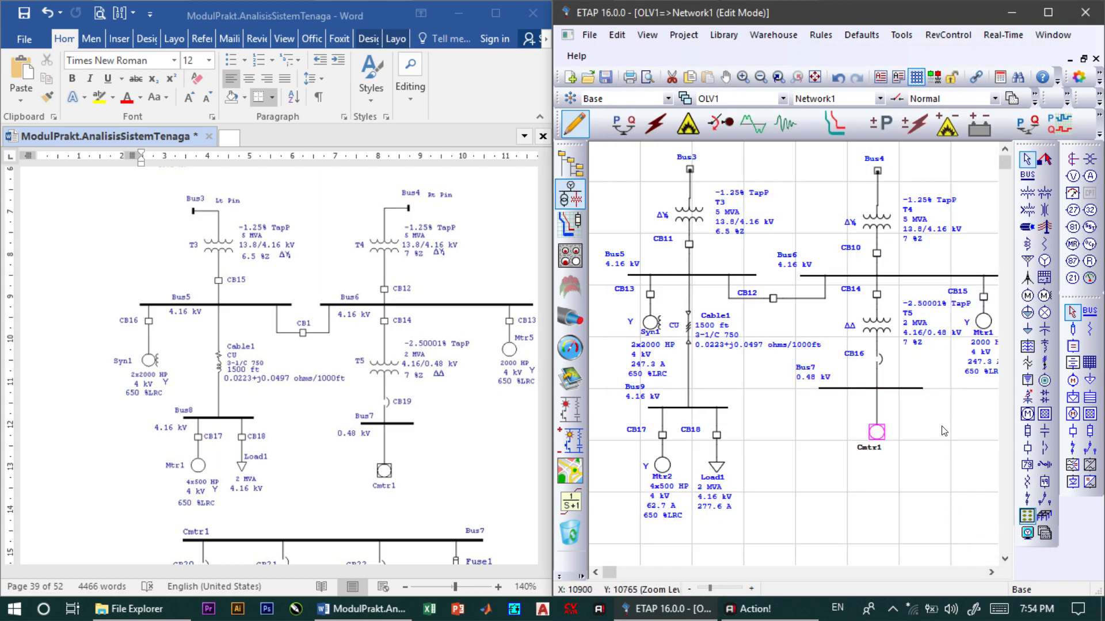
# Enter 0 as Mtr2's nameplate rated kV, replace it with the suggested 4 kV, and accept the motor editor.
pyautogui.doubleClick(660, 473)
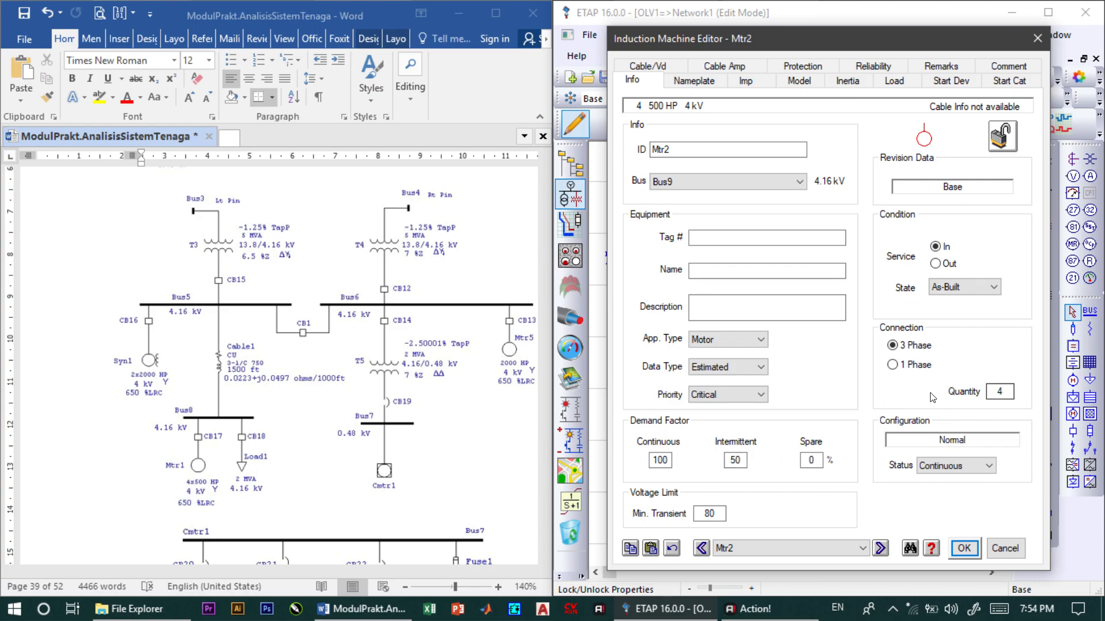
pyautogui.click(696, 82)
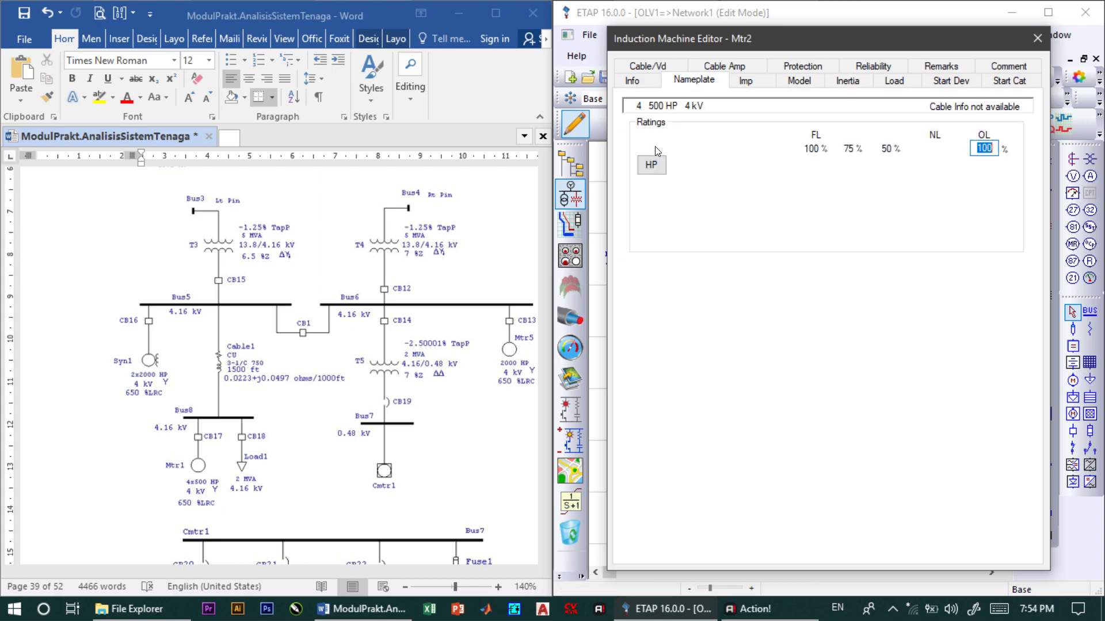
pyautogui.click(750, 165)
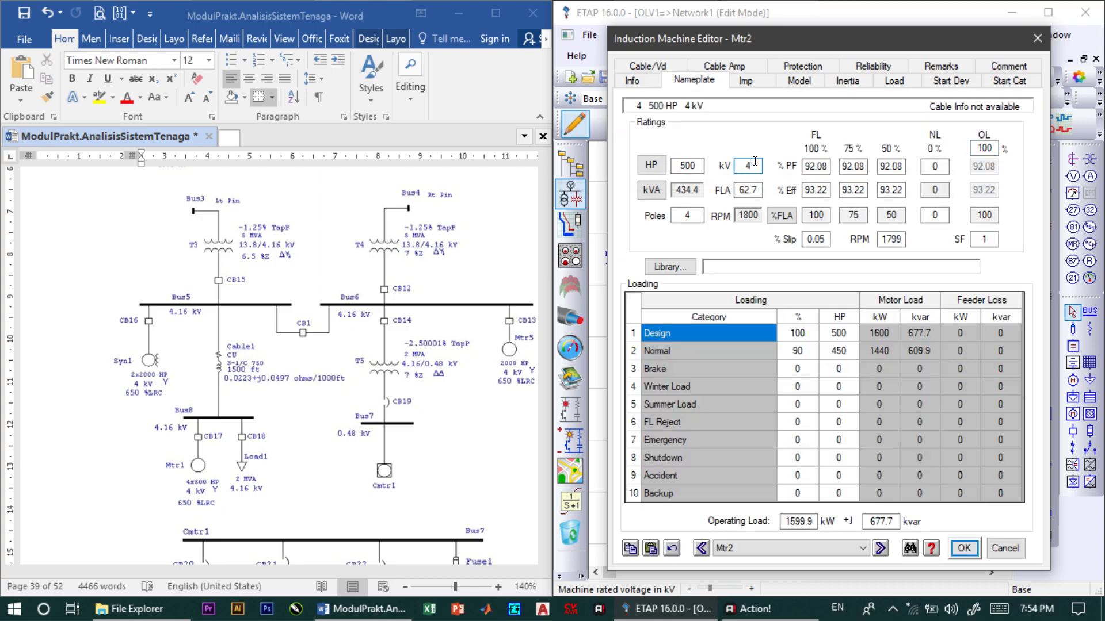
pyautogui.press('Return')
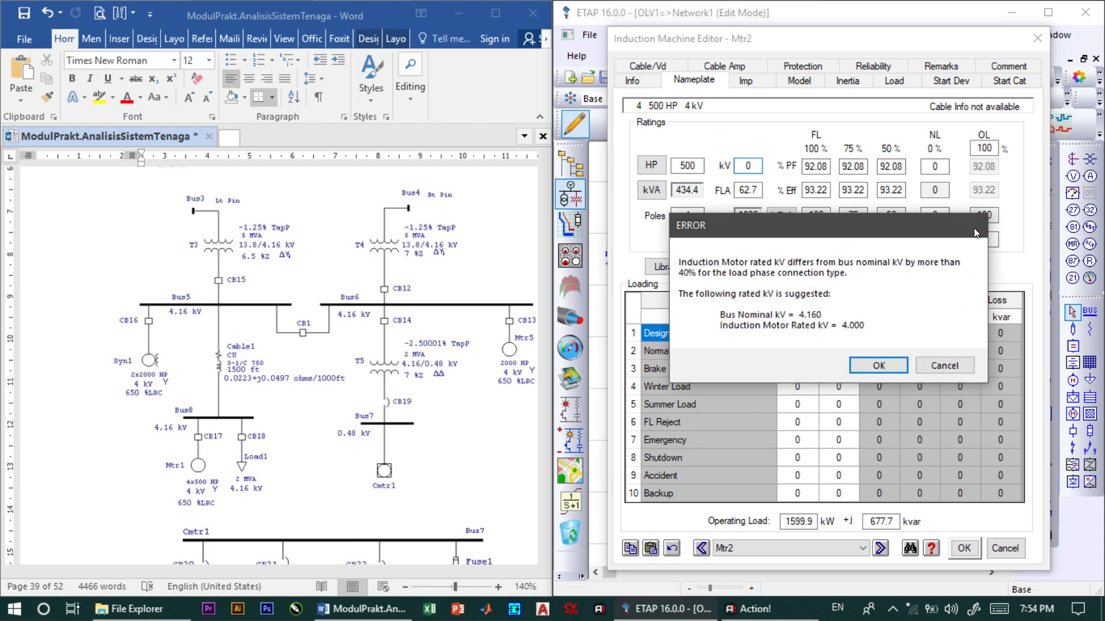
pyautogui.press('Return')
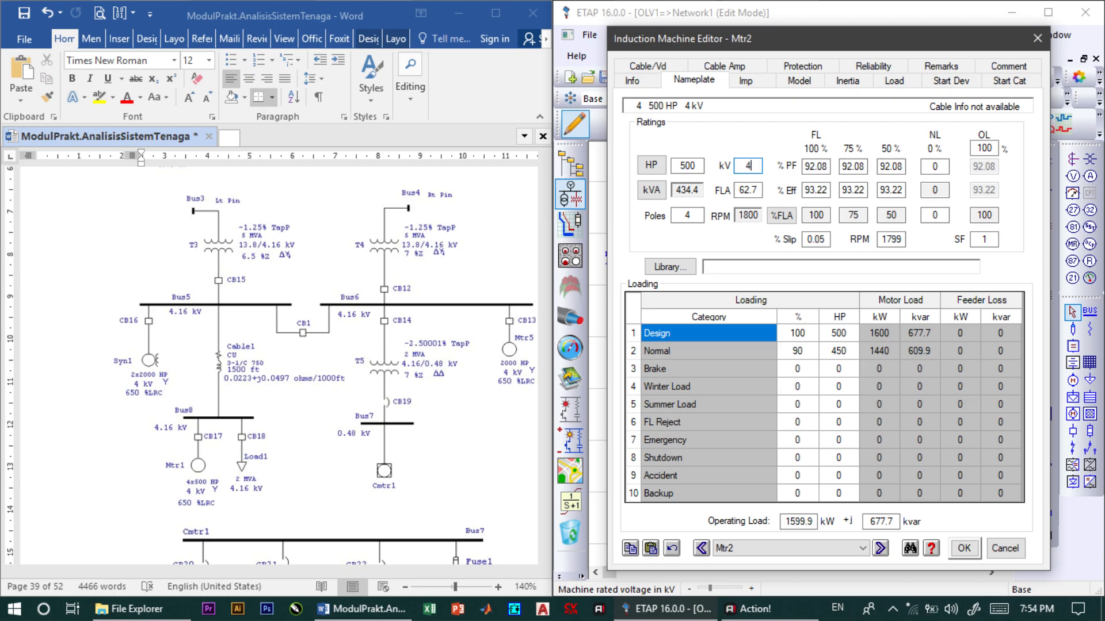
pyautogui.press('Return')
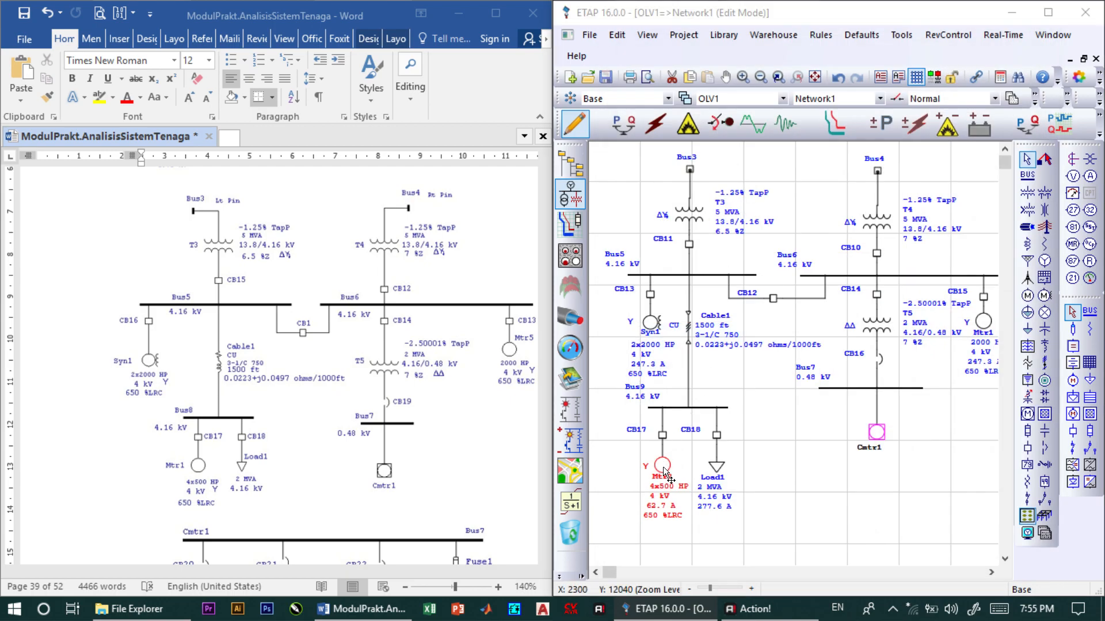
# Try 0 kV again as Mtr2's rated voltage, accept the suggested motor rating, and close the editor with its changes saved.
pyautogui.doubleClick(662, 467)
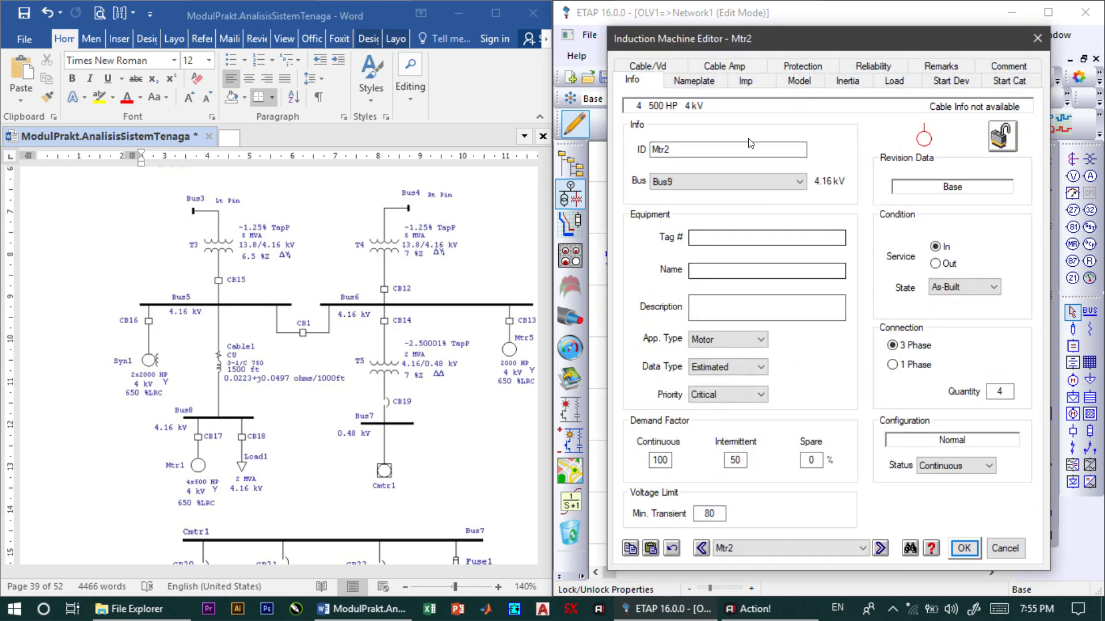
pyautogui.click(694, 81)
pyautogui.click(752, 162)
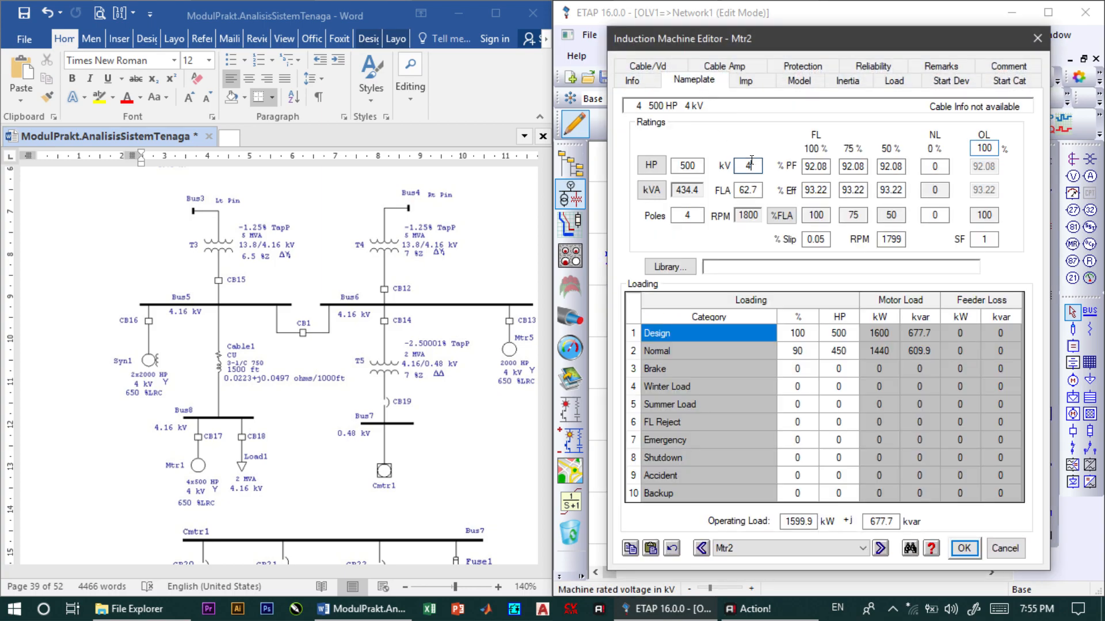
pyautogui.press('Tab')
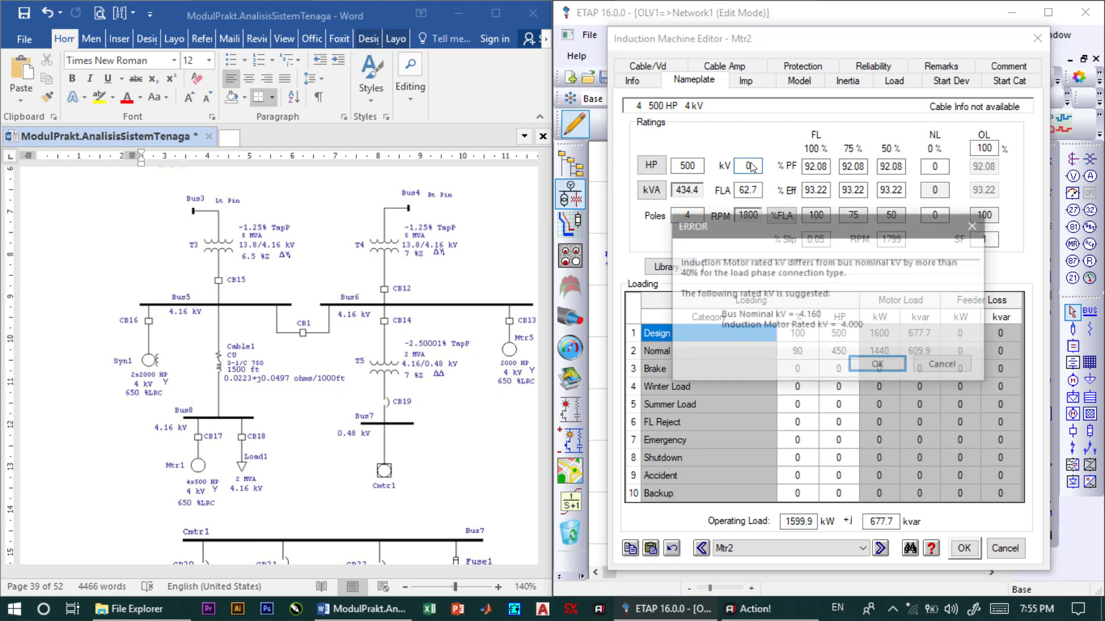
pyautogui.click(878, 365)
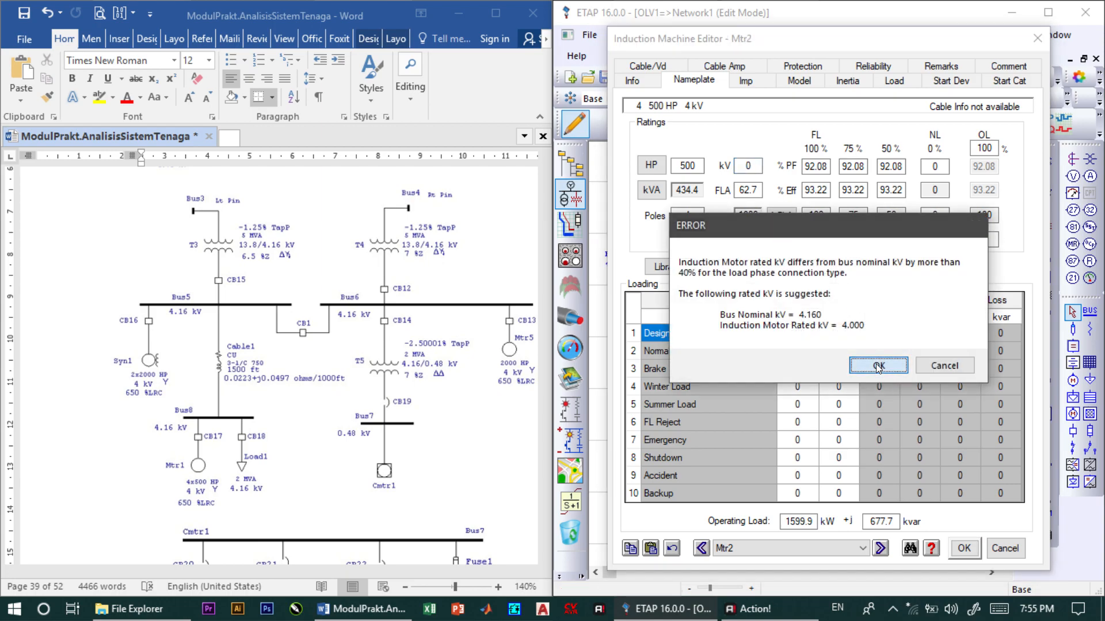
pyautogui.click(964, 548)
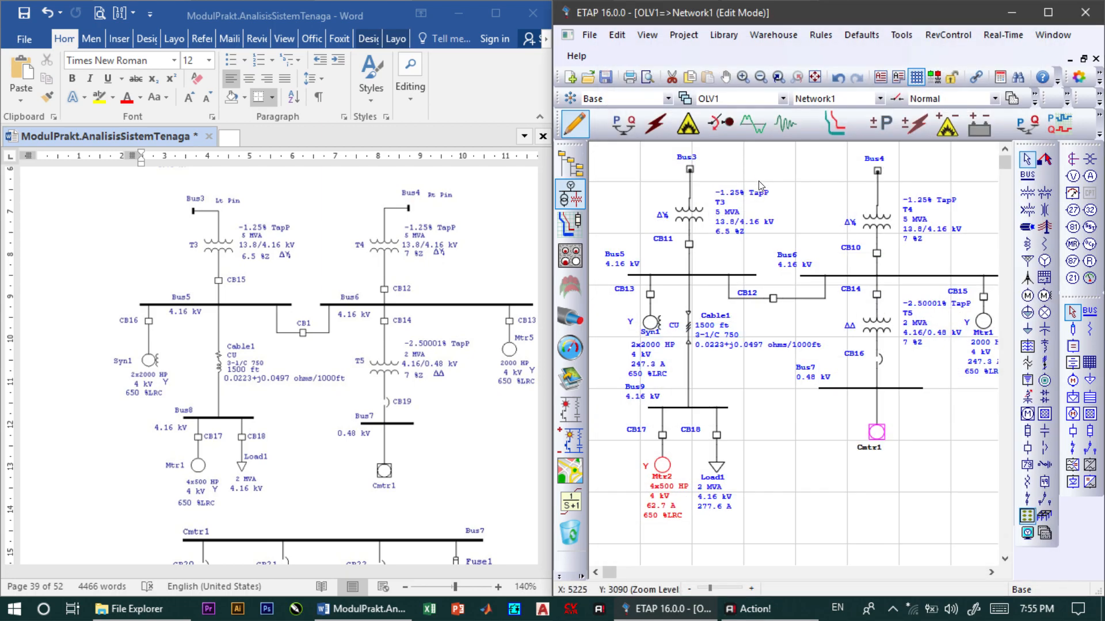
# Enter 1 as Mtr2's rated kV, accept the suggested 4 kV, and apply the MFR typical nameplate data.
pyautogui.doubleClick(662, 466)
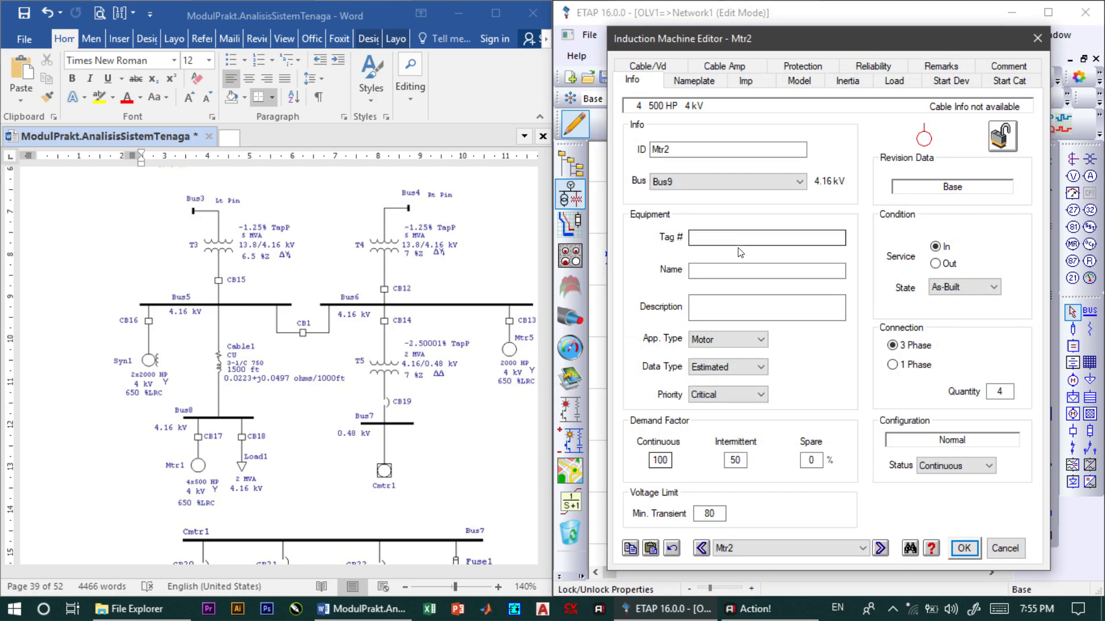
pyautogui.click(699, 66)
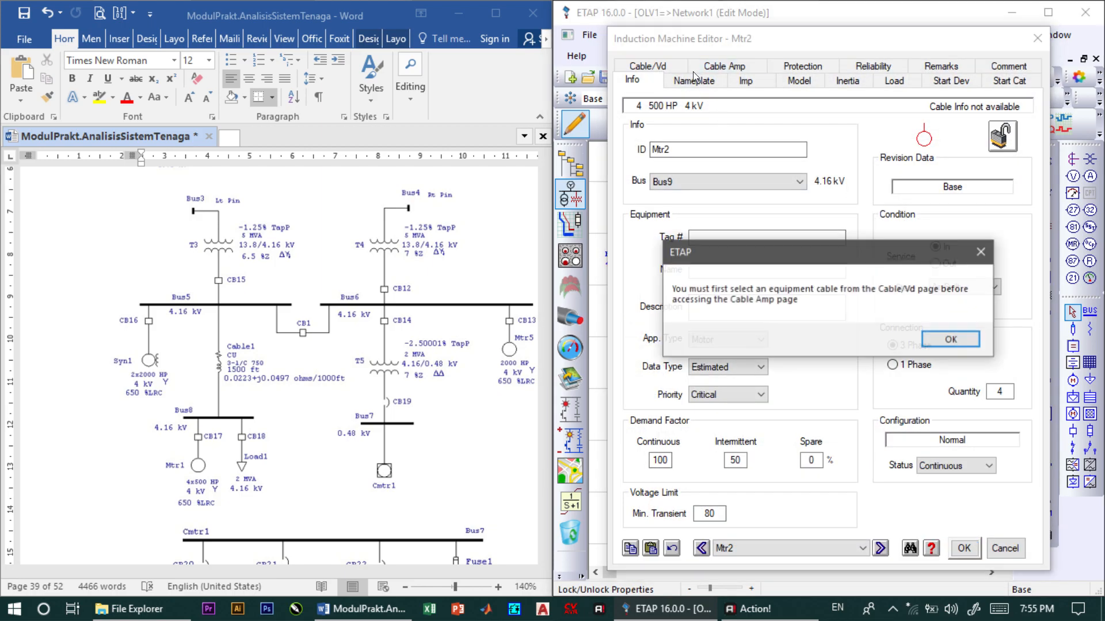
pyautogui.click(981, 252)
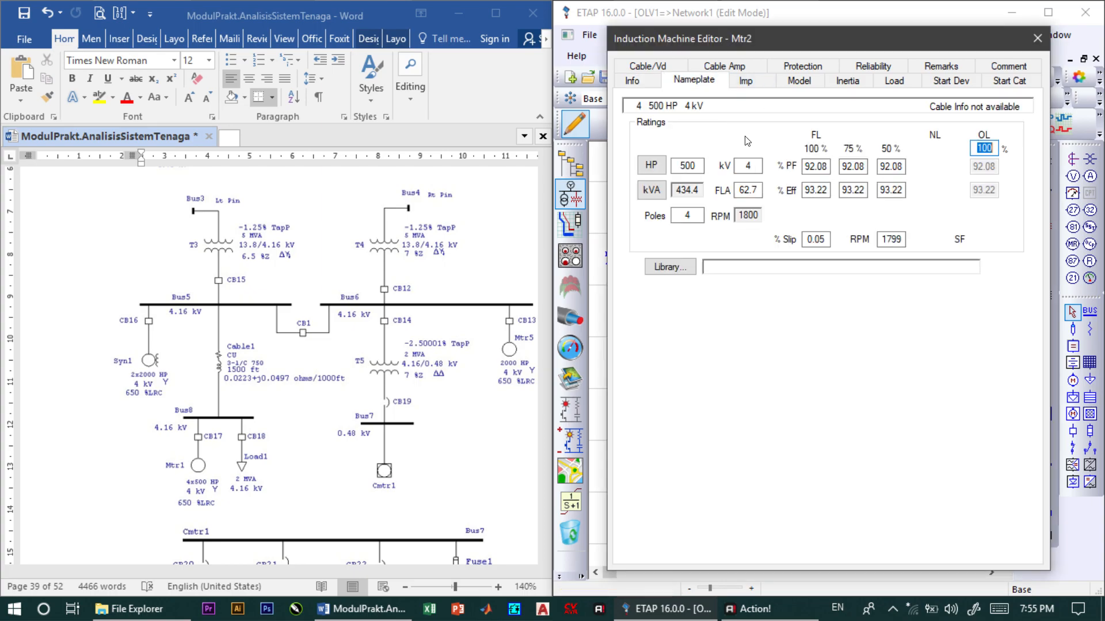
pyautogui.click(754, 163)
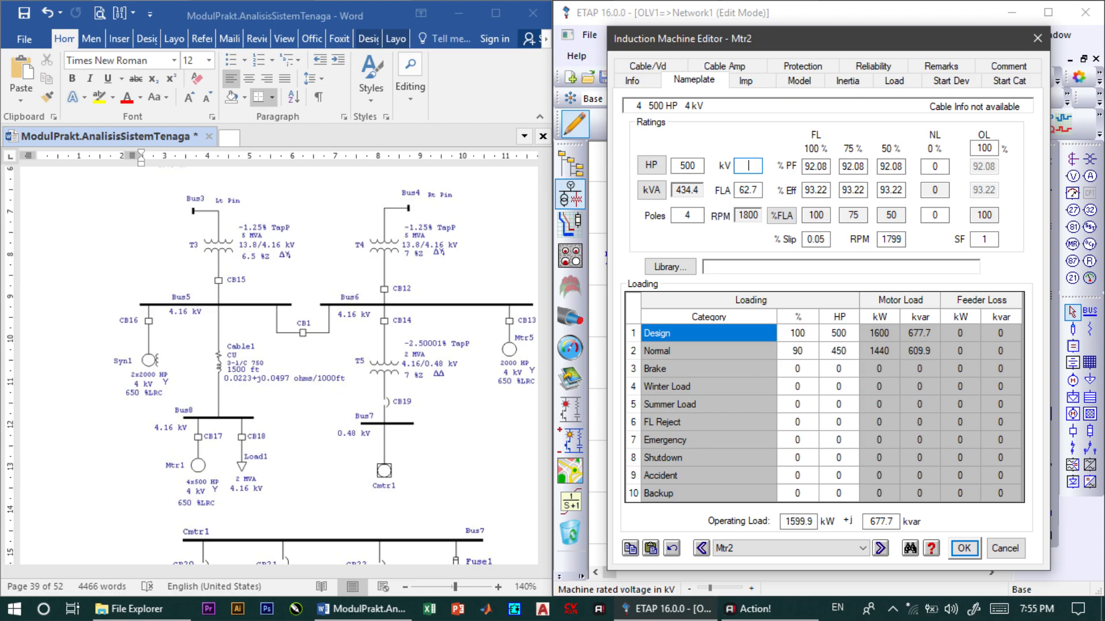
pyautogui.press('Return')
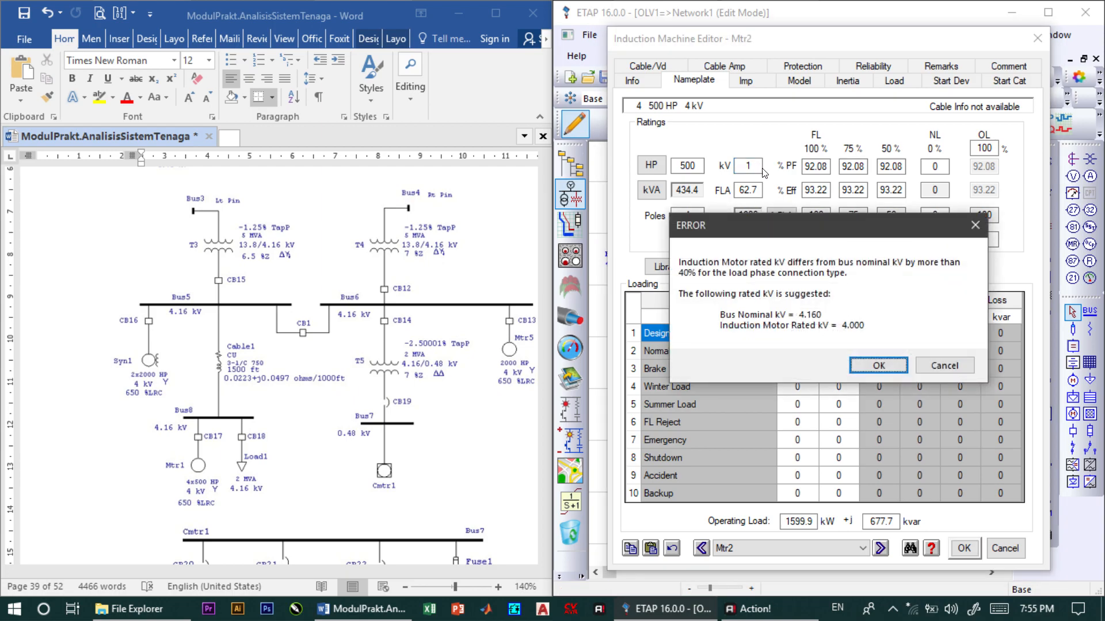
pyautogui.click(872, 364)
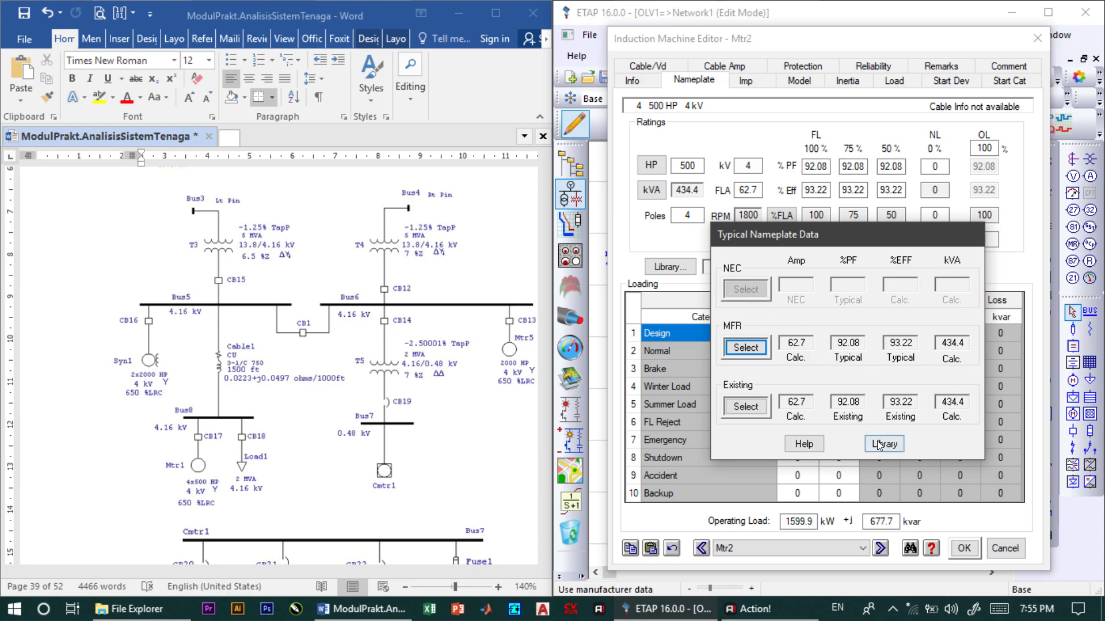
pyautogui.click(744, 346)
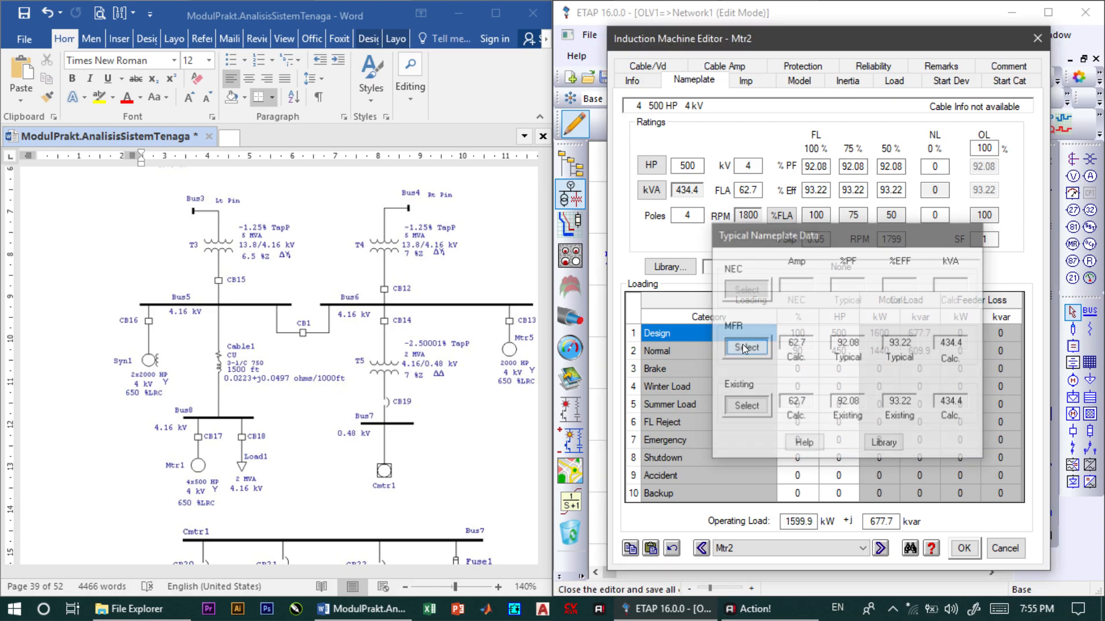
pyautogui.press('Return')
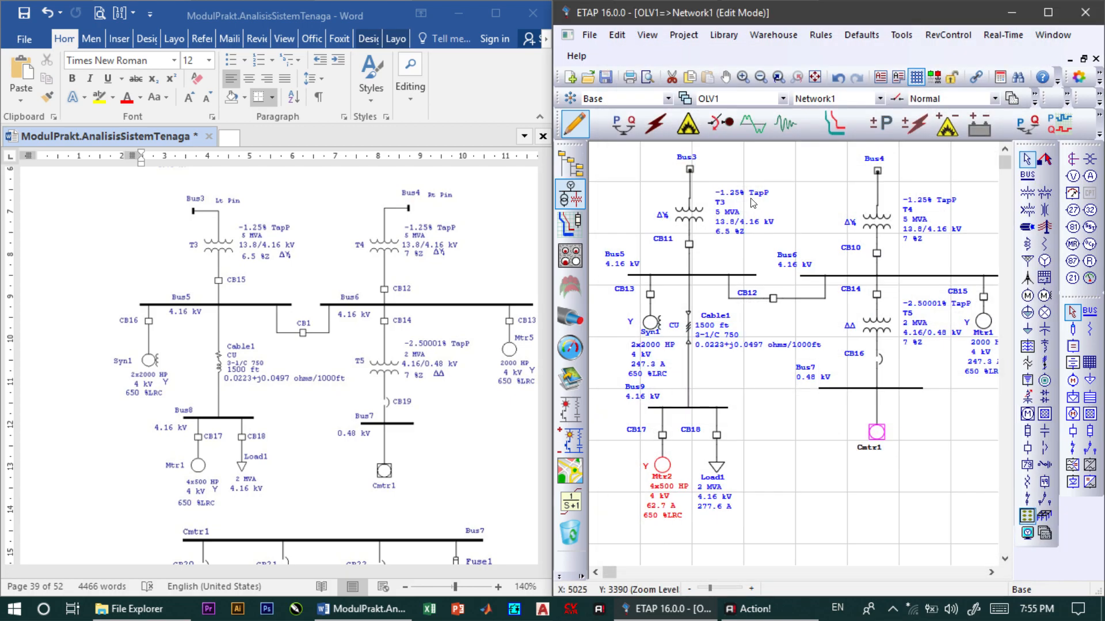
# Check Mtr2's nameplate rated kV against the module's diagram and accept the motor editor.
pyautogui.doubleClick(664, 479)
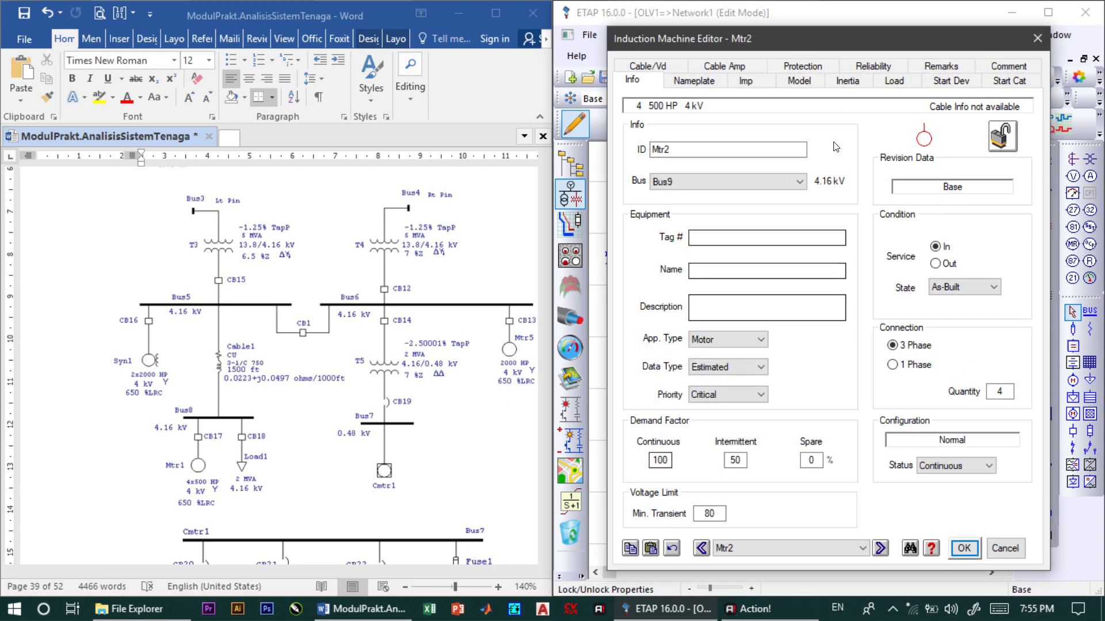
pyautogui.click(694, 80)
pyautogui.click(754, 161)
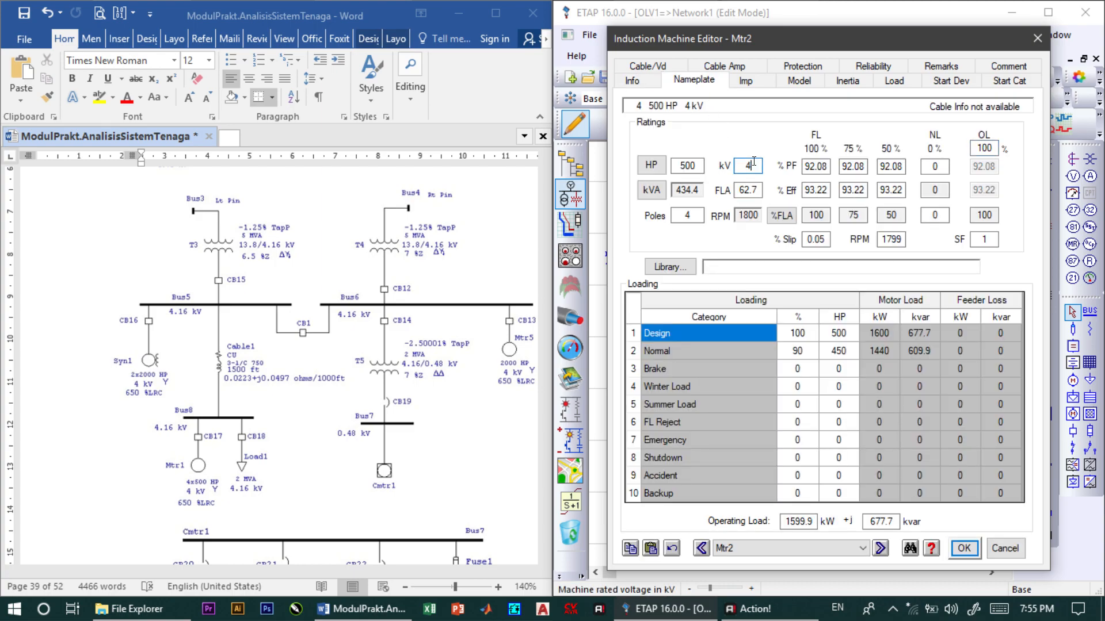
pyautogui.press('Return')
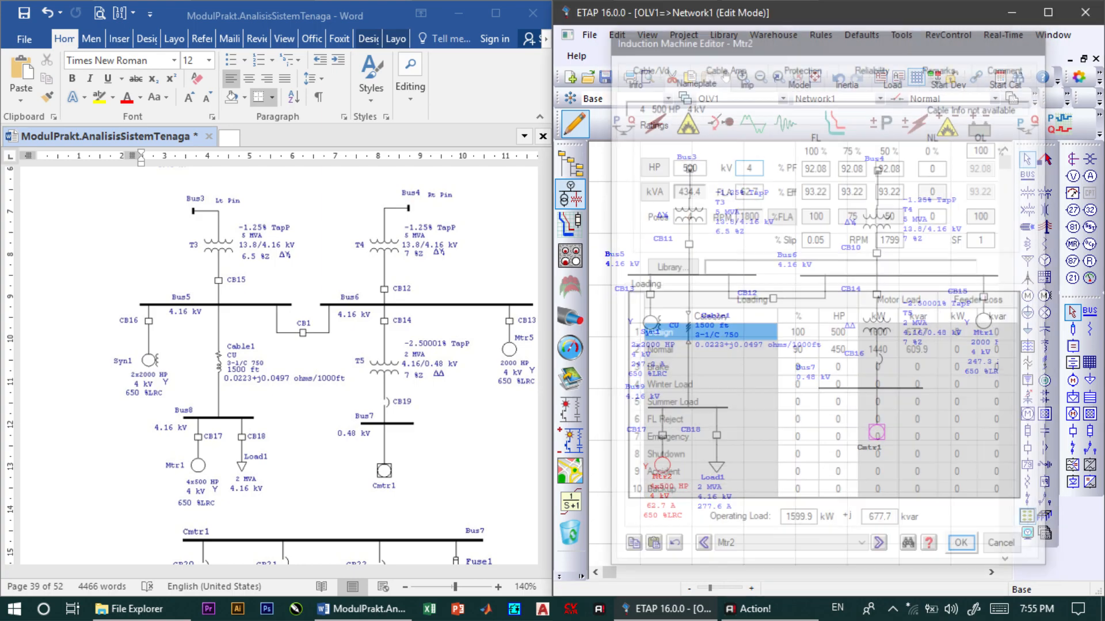
# Enter 0 as the rated kV in Mtr2's nameplate ratings and accept the suggested 4 kV instead.
pyautogui.doubleClick(664, 468)
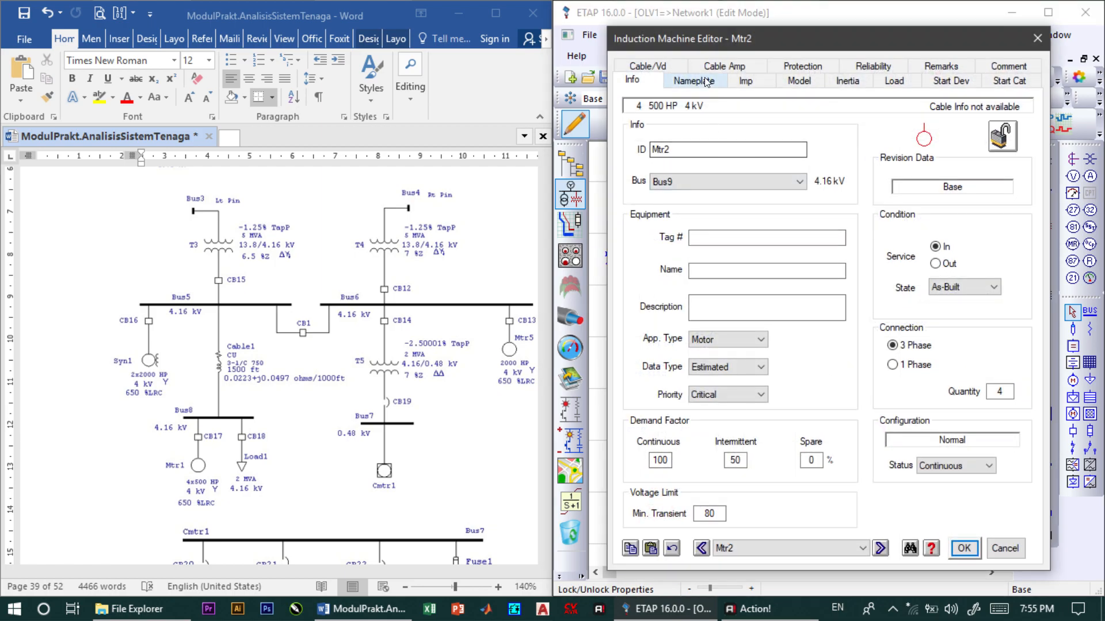
pyautogui.click(707, 82)
pyautogui.click(755, 164)
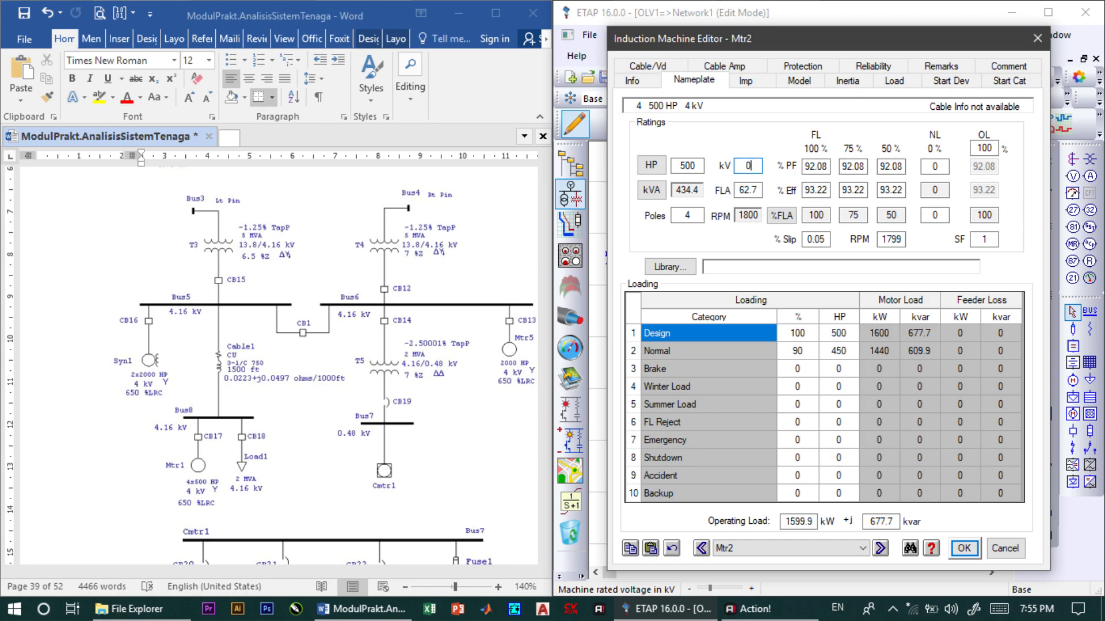
pyautogui.press('Return')
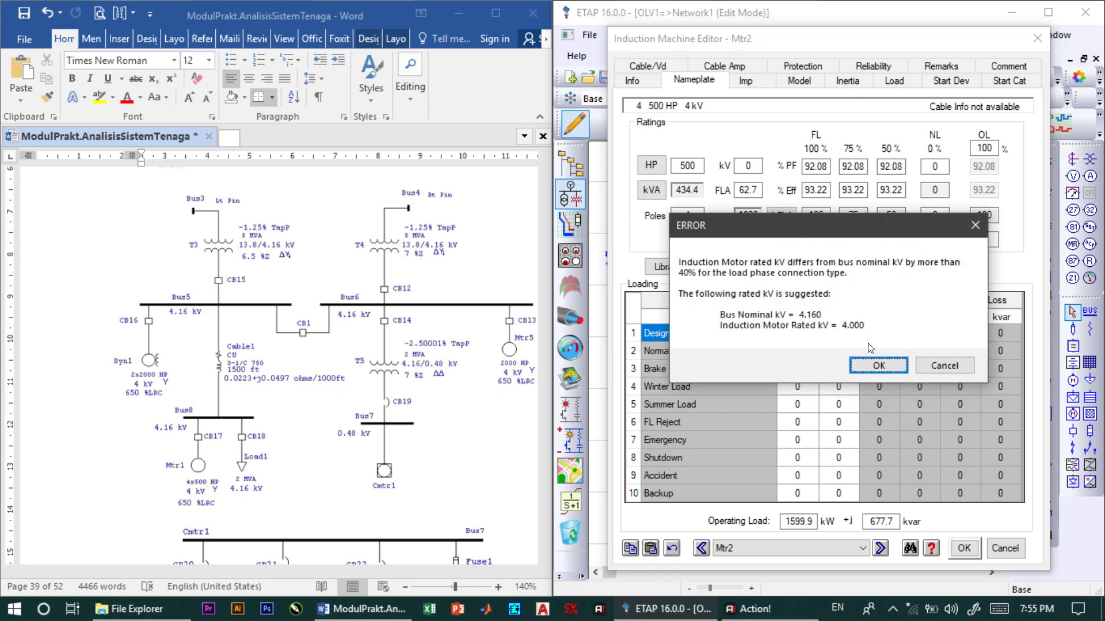
pyautogui.click(871, 365)
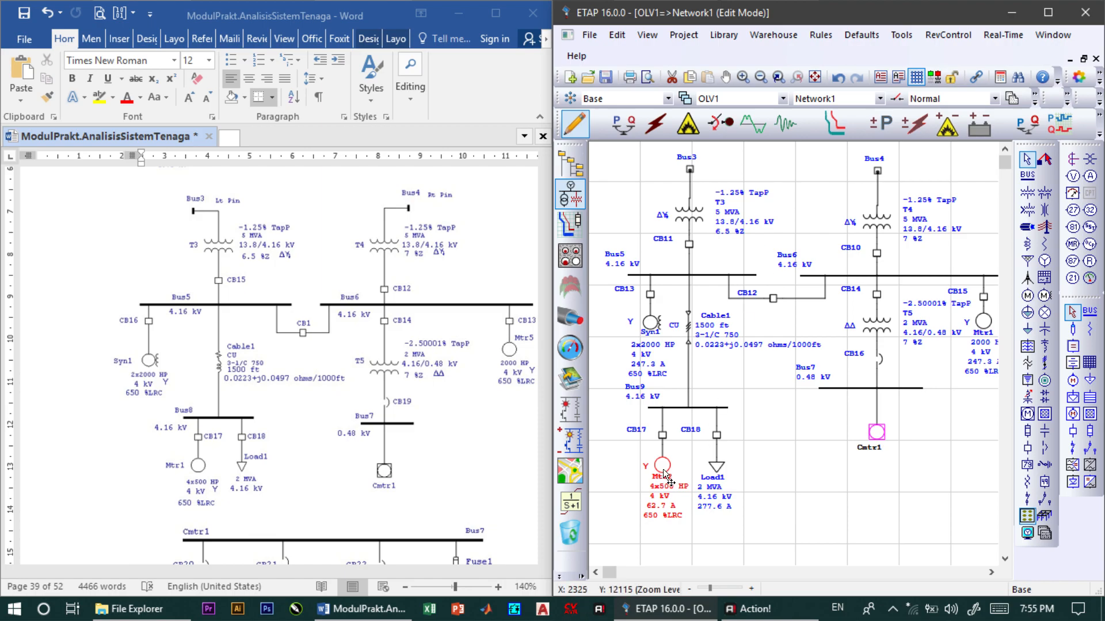
# Enter 2 as Mtr2's rated kV, accept the suggested 4 kV, and apply the MFR typical nameplate data.
pyautogui.doubleClick(664, 469)
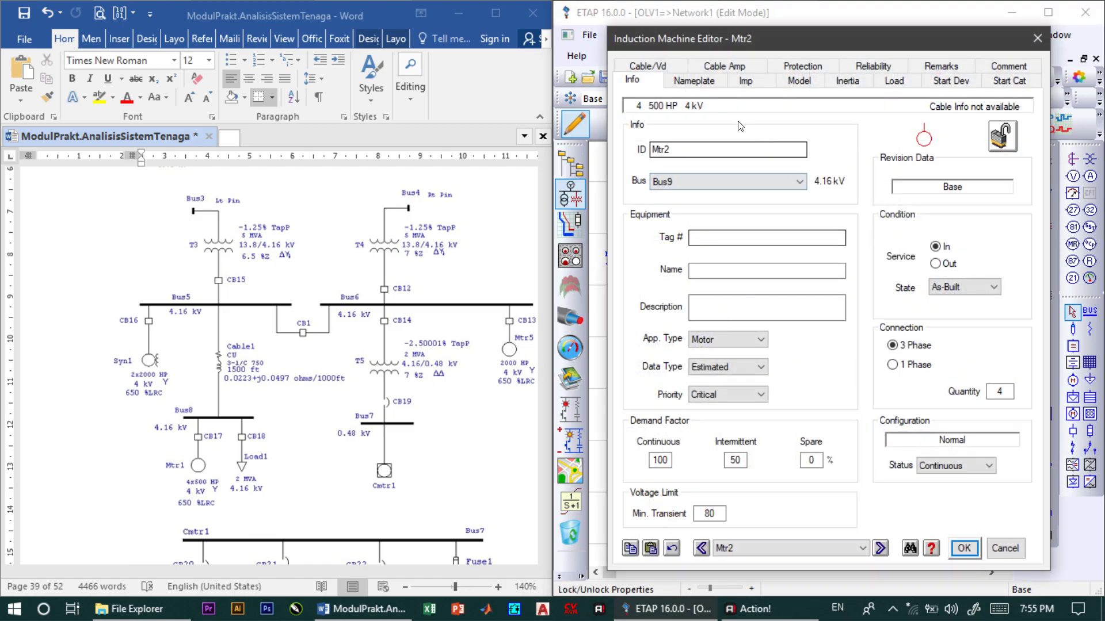
pyautogui.click(696, 80)
pyautogui.click(756, 162)
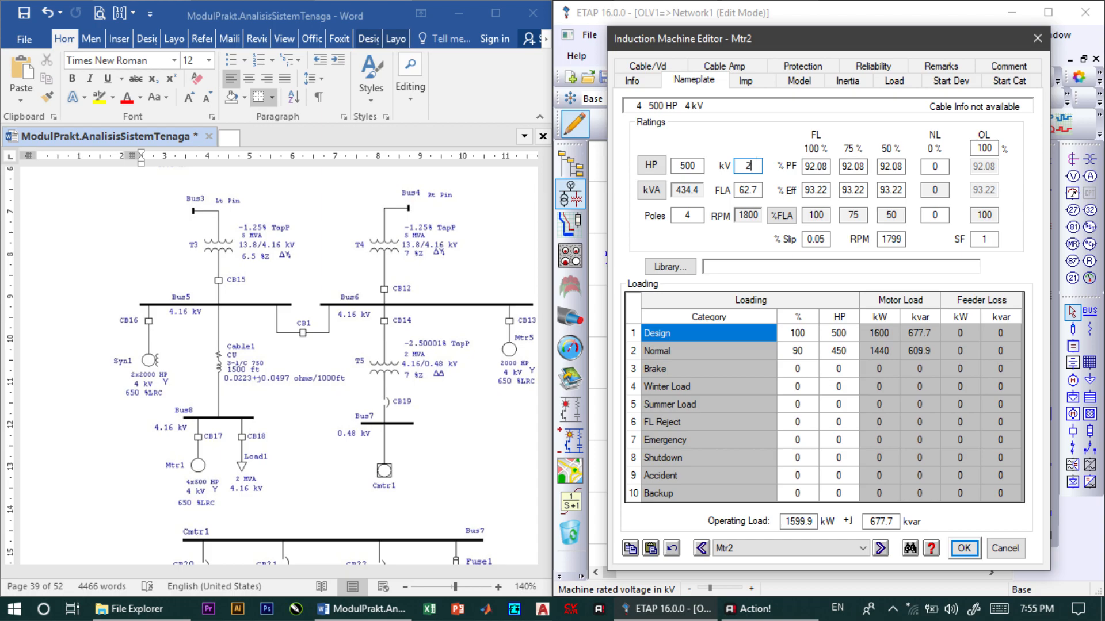
pyautogui.press('Return')
pyautogui.click(871, 363)
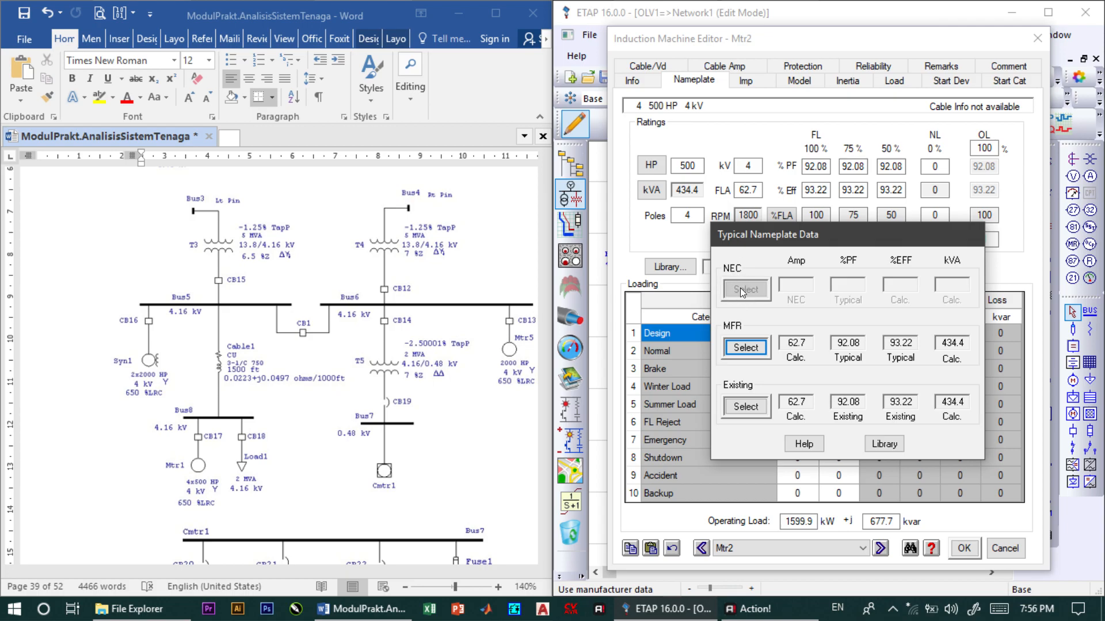
pyautogui.click(760, 344)
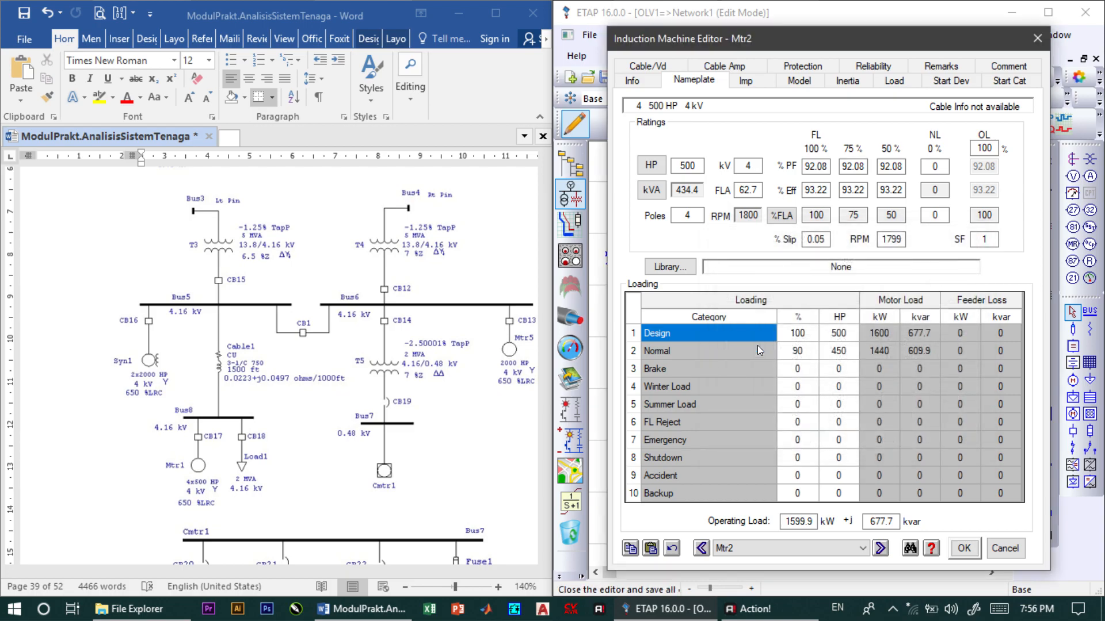
pyautogui.press('Return')
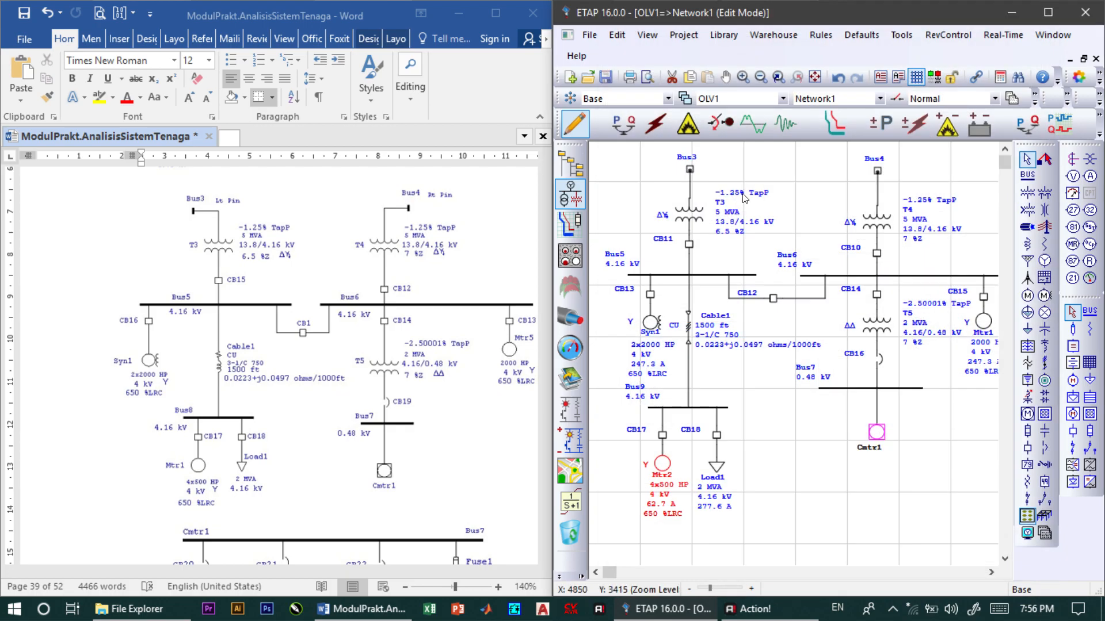
# Review Mtr2's rated kV and nameplate data once more and accept the motor editor.
pyautogui.doubleClick(664, 466)
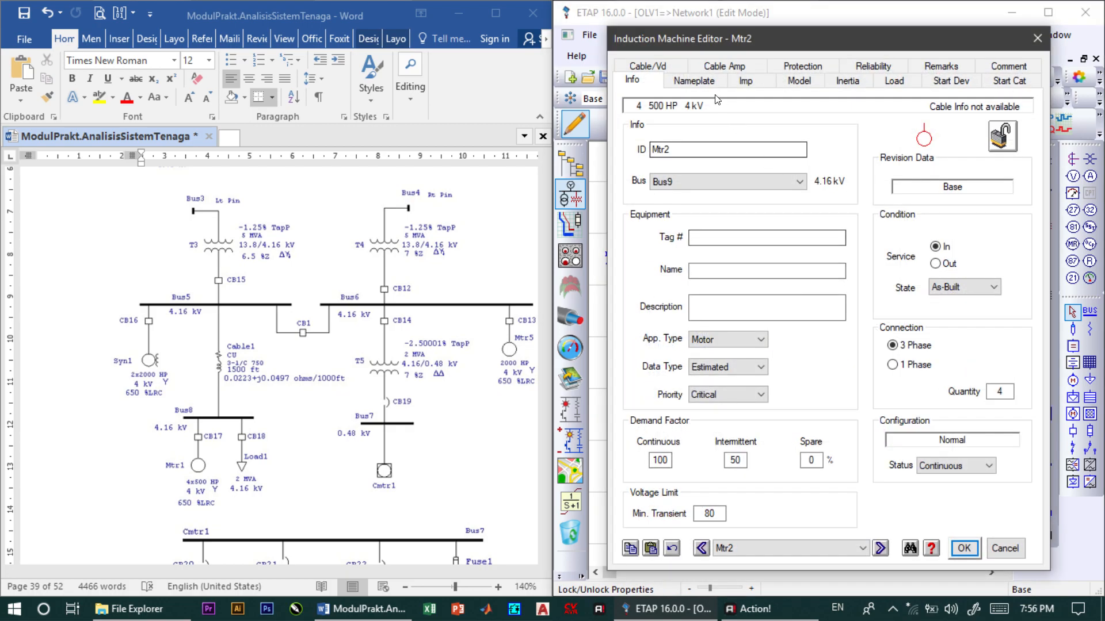
pyautogui.click(707, 85)
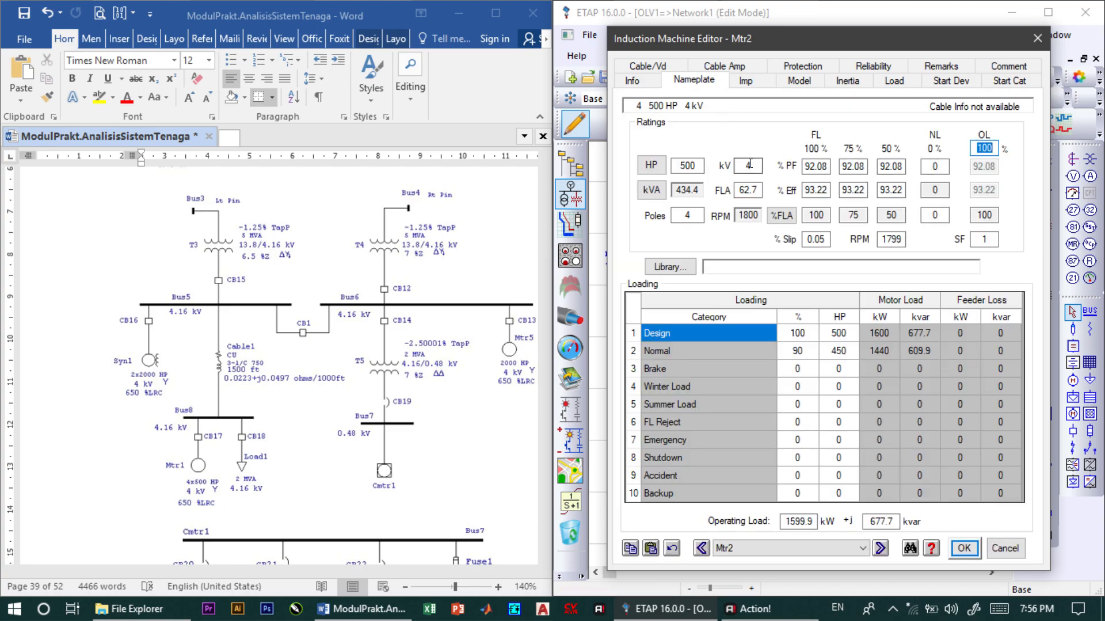
pyautogui.click(750, 164)
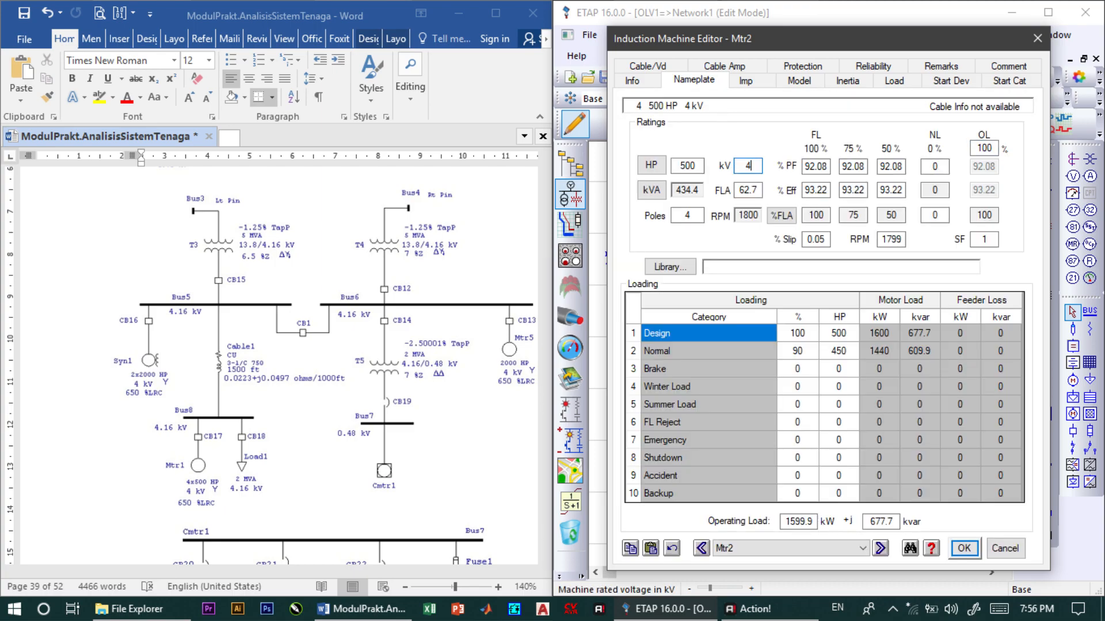
pyautogui.press('Return')
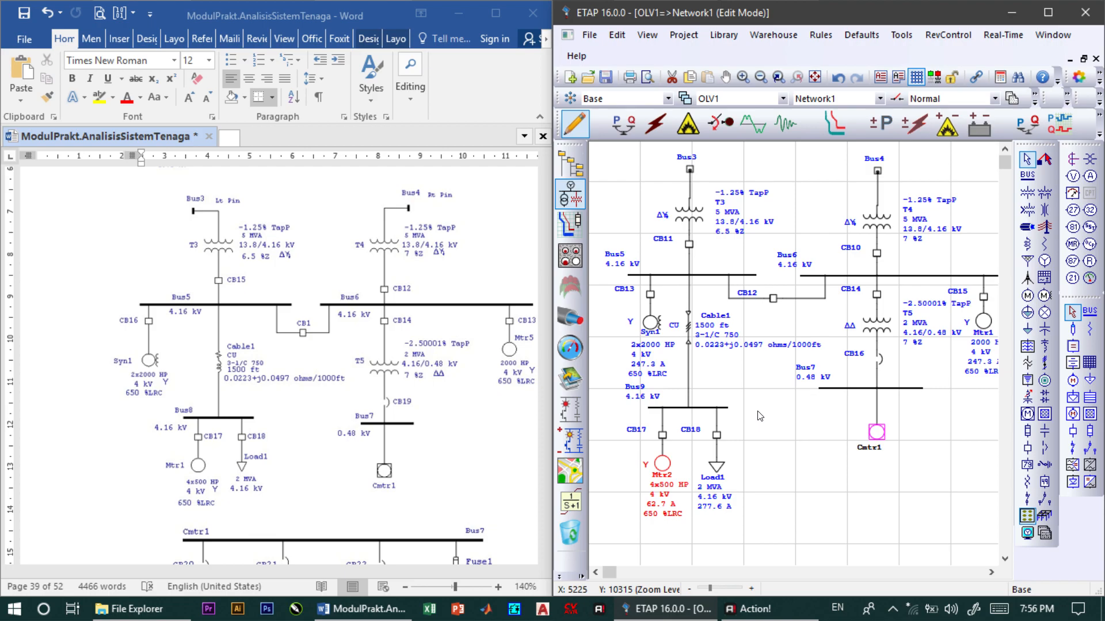
# Check Load1's kV and MVA loading ratings against the module's diagram and accept the static load editor.
pyautogui.doubleClick(711, 475)
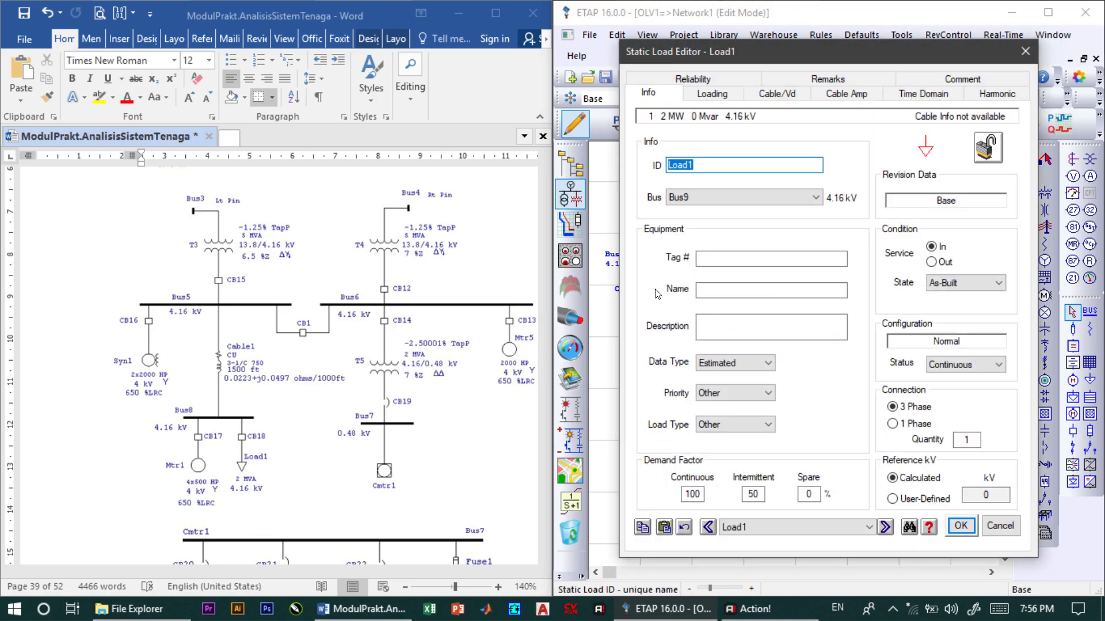
pyautogui.click(711, 93)
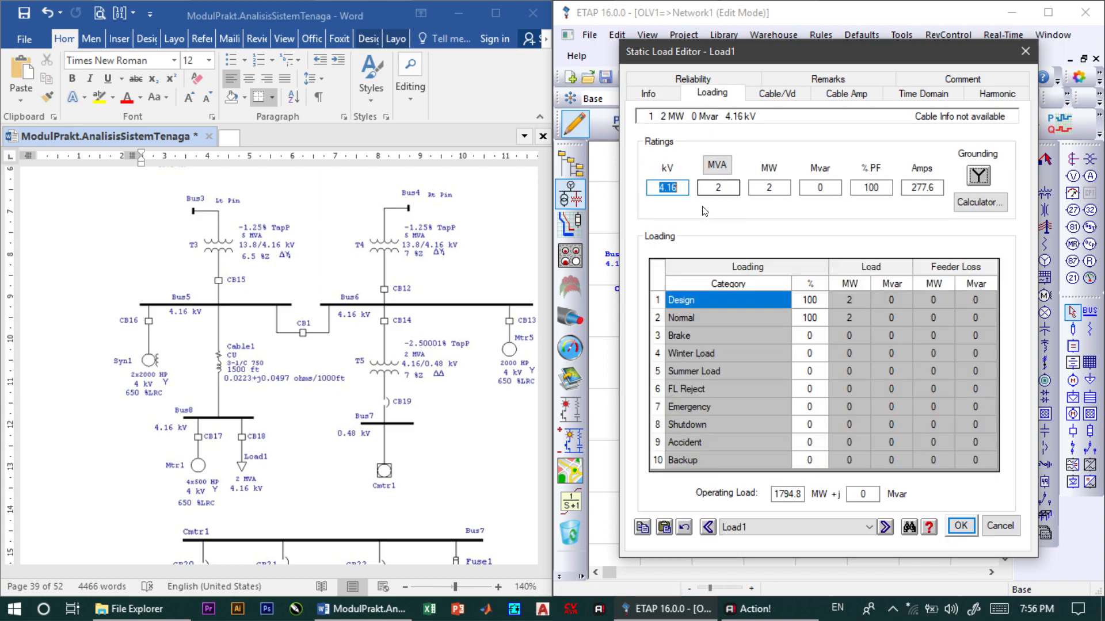
pyautogui.click(729, 188)
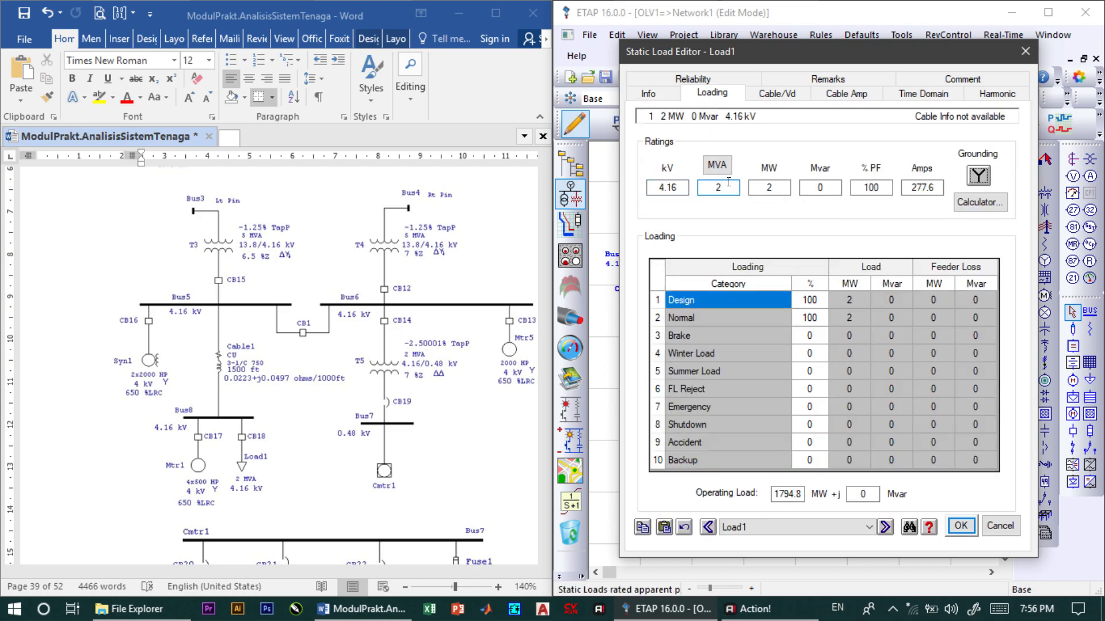
pyautogui.click(959, 526)
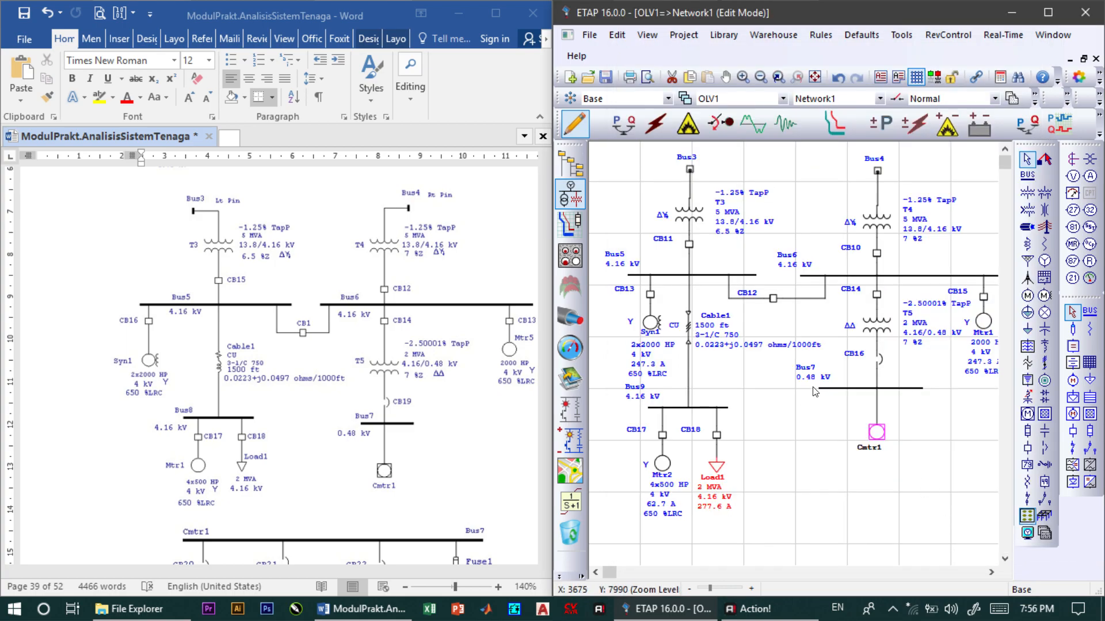
# Open the composite motor Cmtr1 and check Mtr3's nameplate ratings and quantity against the module's Cmtr1 diagram.
pyautogui.doubleClick(881, 435)
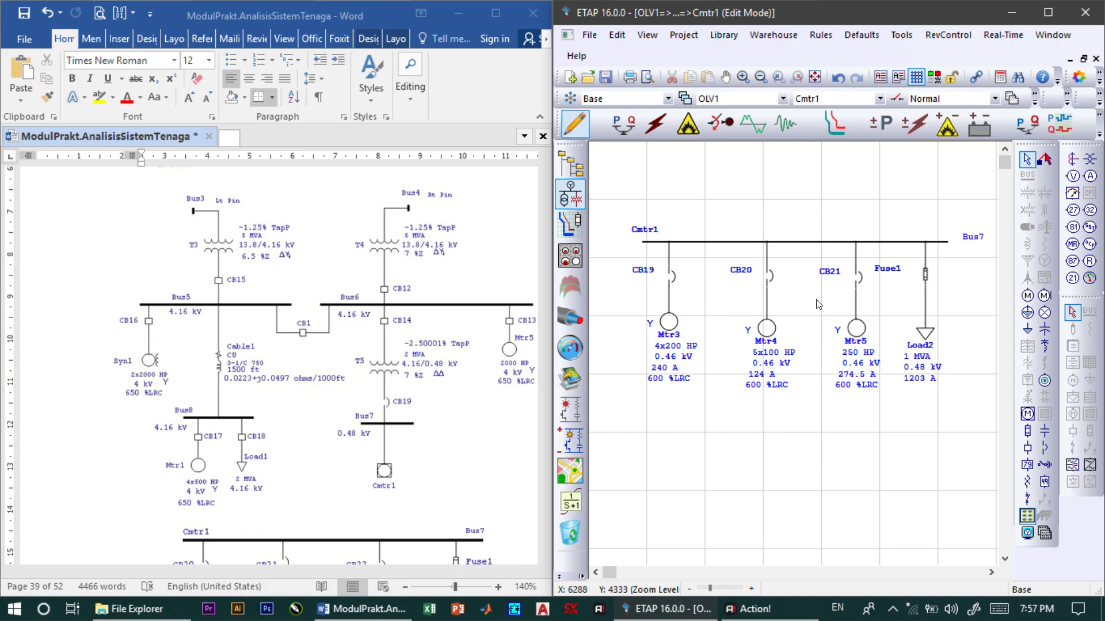
pyautogui.click(1028, 414)
pyautogui.doubleClick(670, 322)
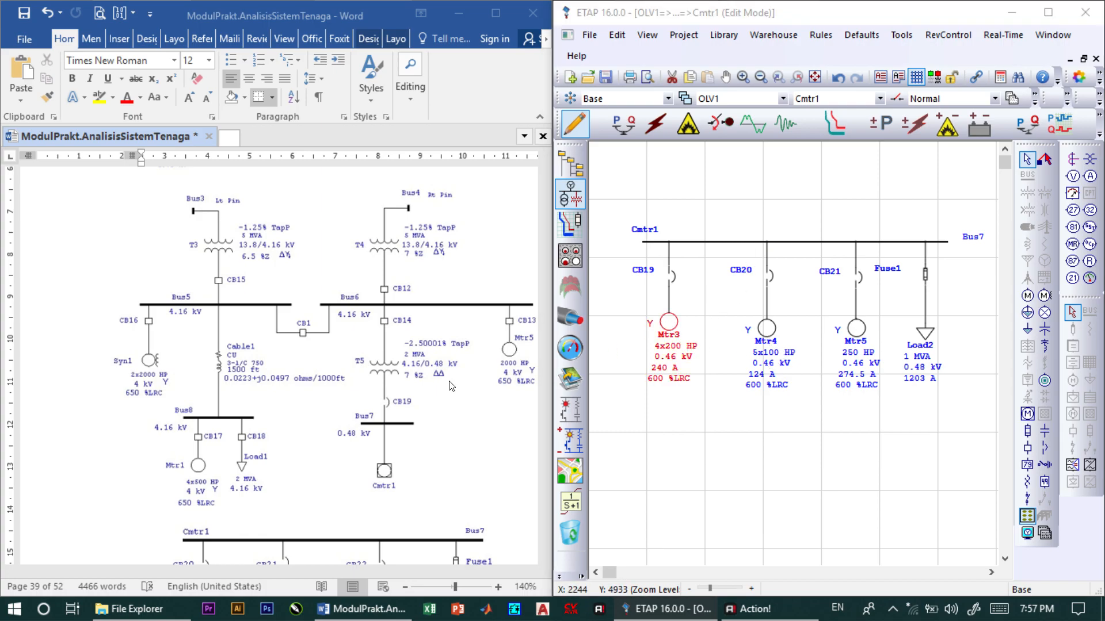
pyautogui.scroll(-5, 364, 392)
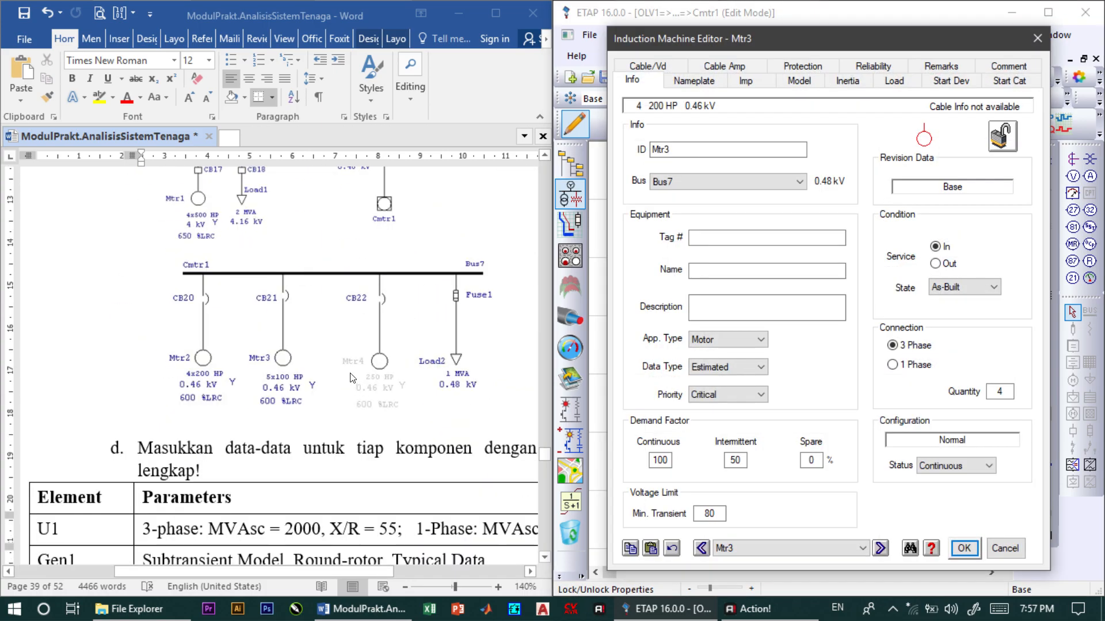
pyautogui.click(695, 80)
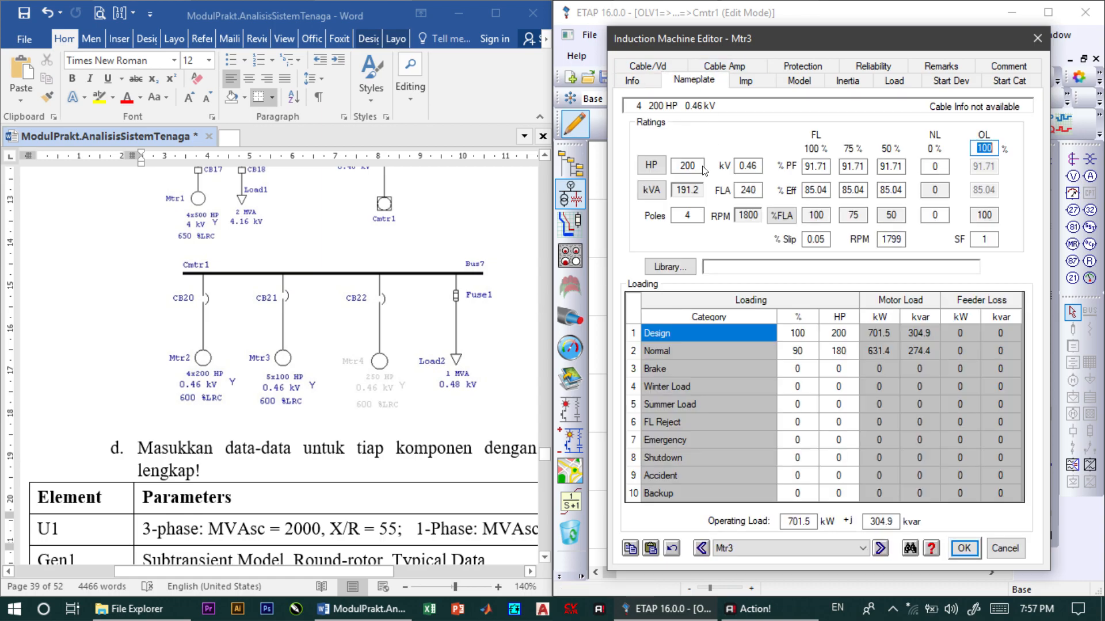
pyautogui.click(632, 80)
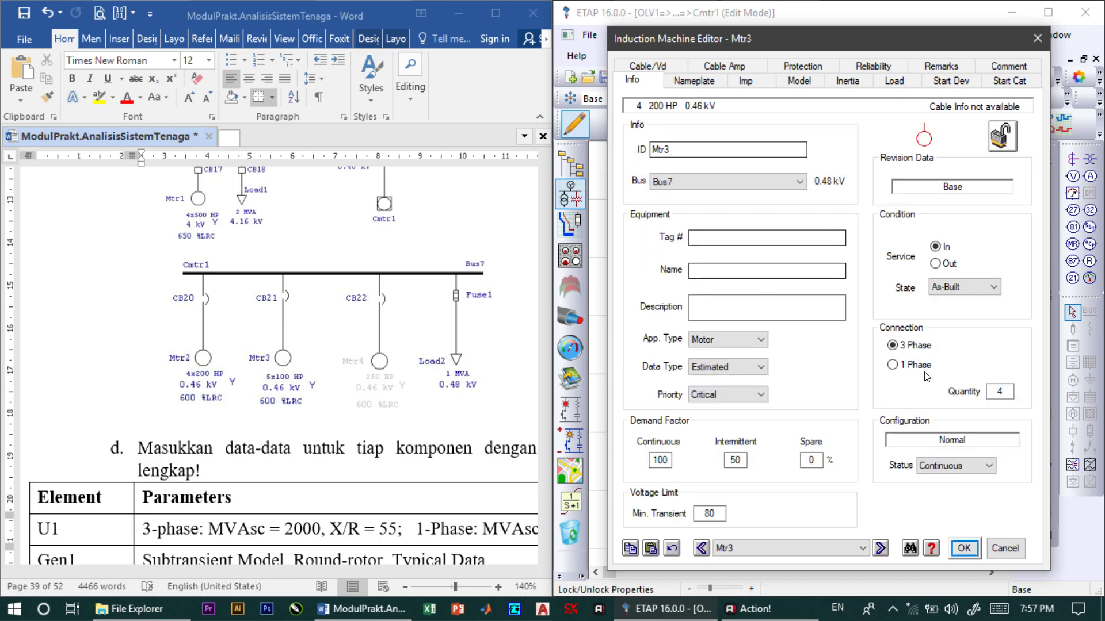
# Review Mtr3's locked-rotor current percentage and grounding settings and accept the motor editor.
pyautogui.click(744, 82)
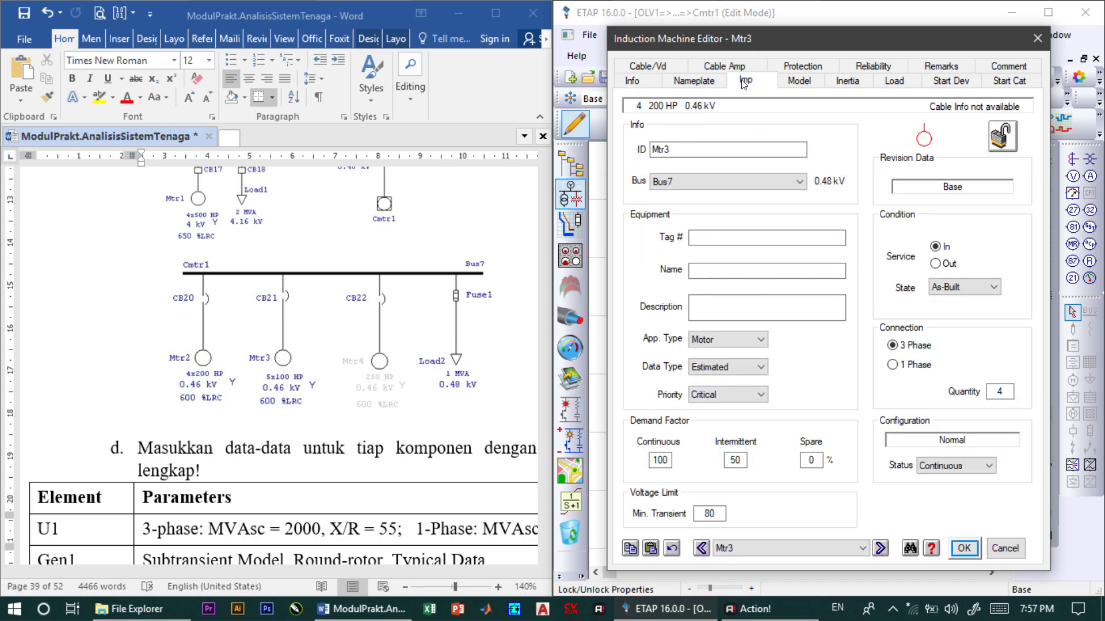
pyautogui.click(657, 196)
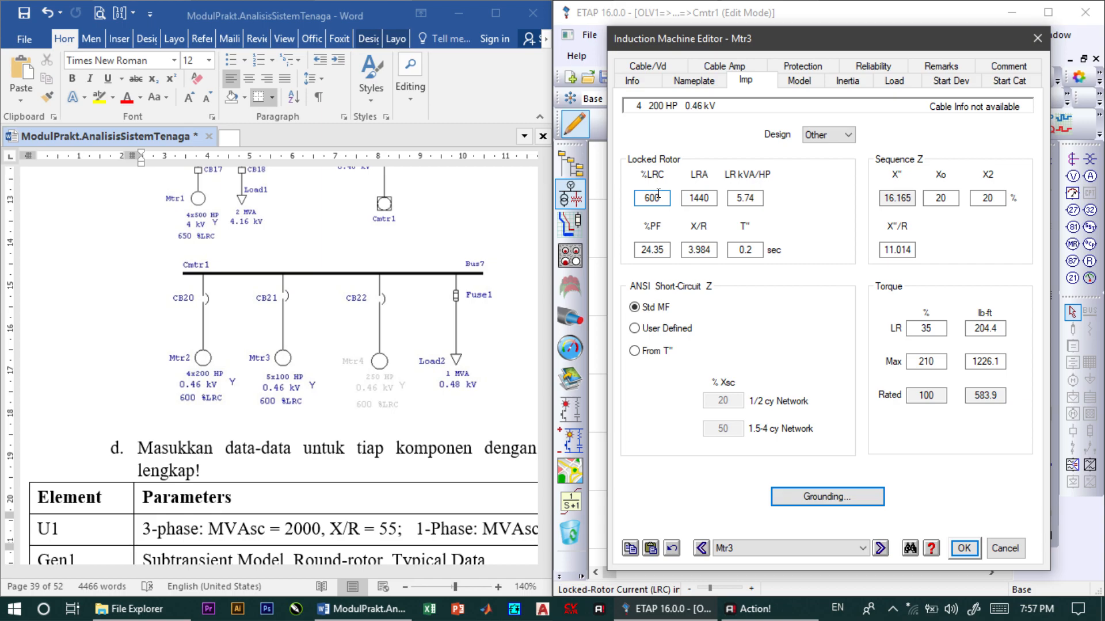
pyautogui.click(824, 496)
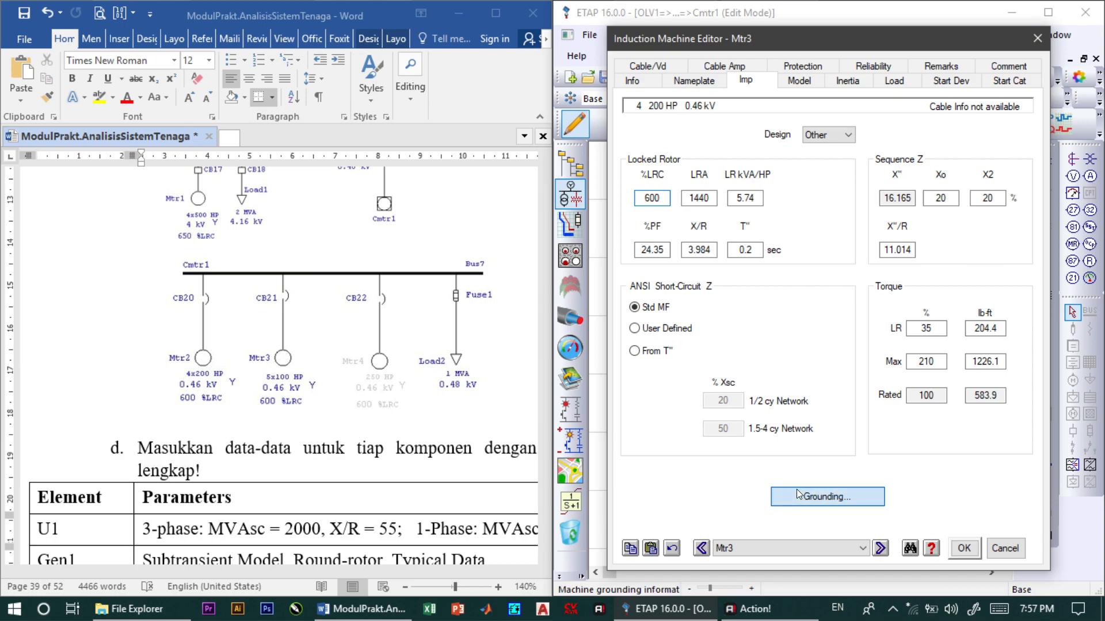
pyautogui.click(906, 322)
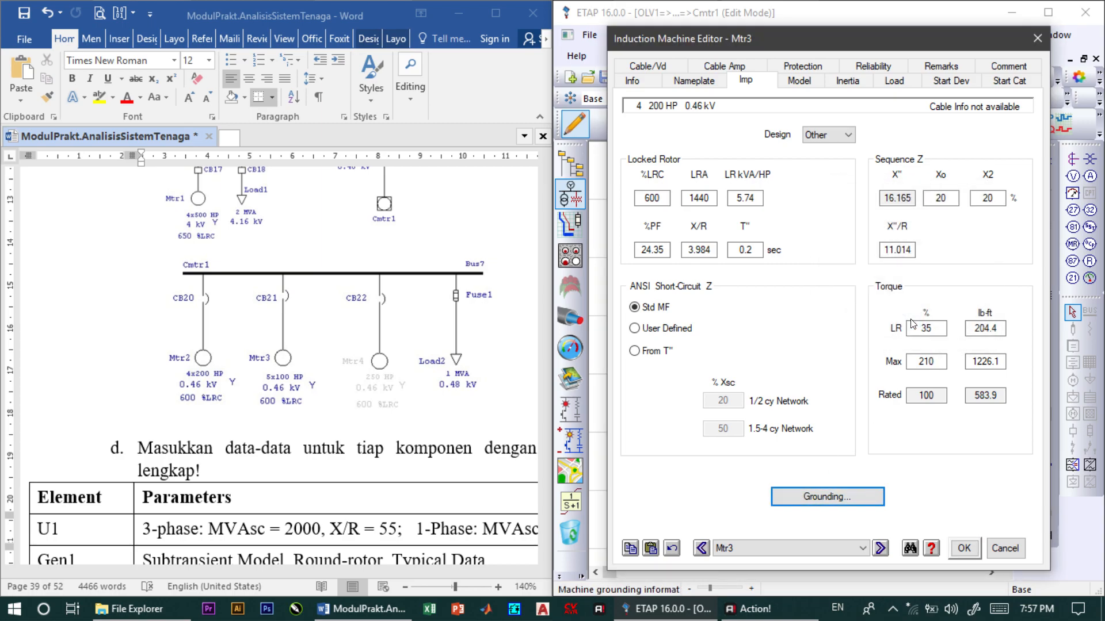
pyautogui.click(964, 548)
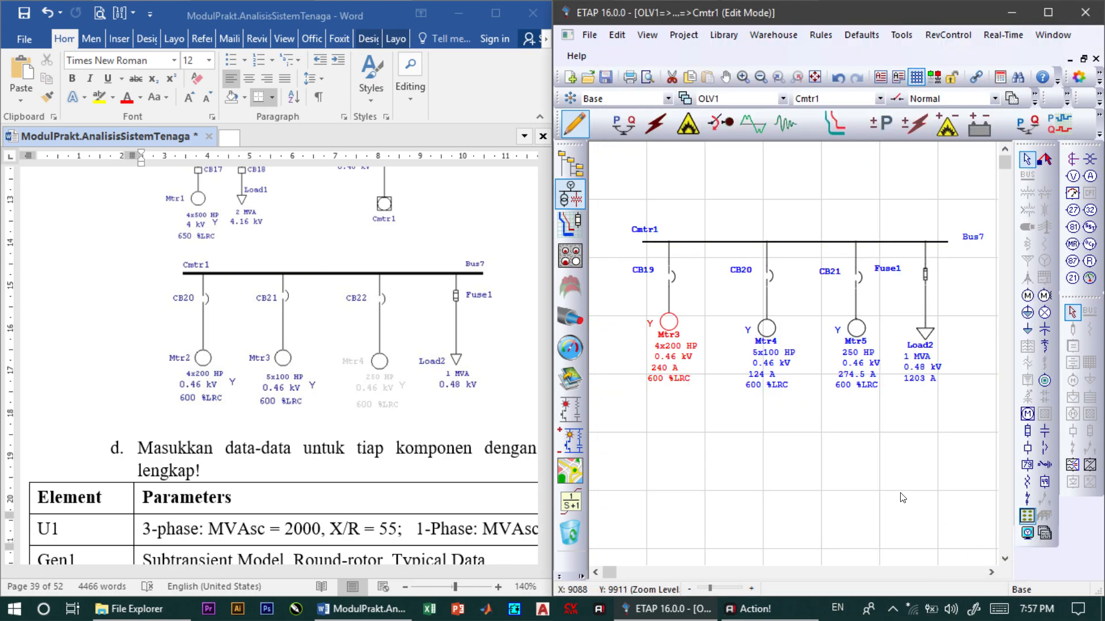
# Review motor Mtr4's nameplate ratings, locked-rotor impedance and grounding settings against the module's diagram.
pyautogui.click(766, 330)
pyautogui.doubleClick(766, 331)
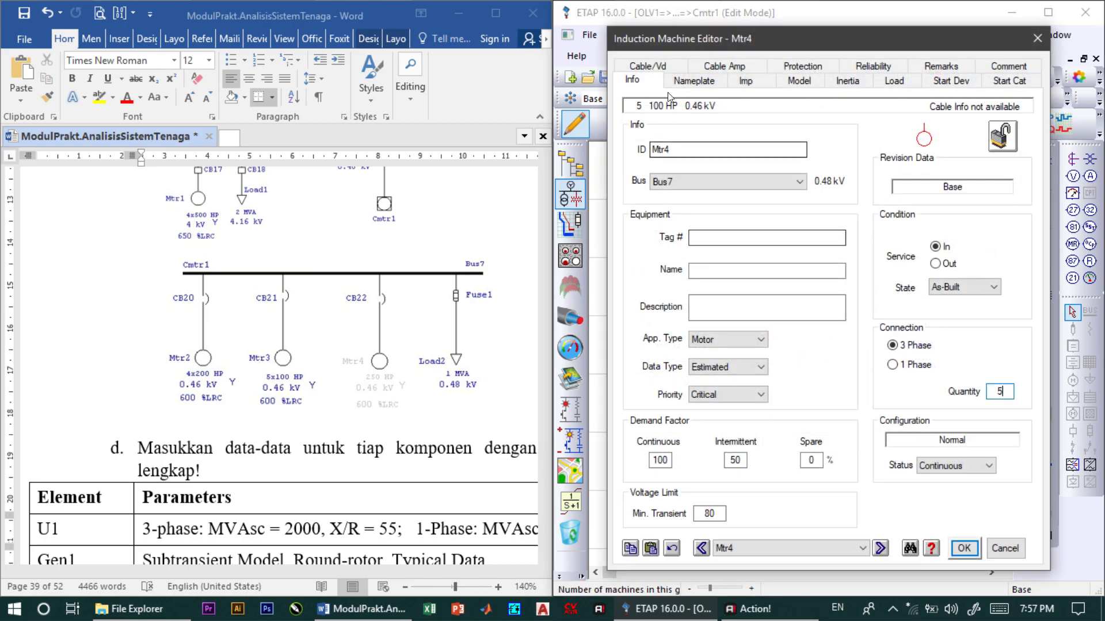
pyautogui.click(683, 82)
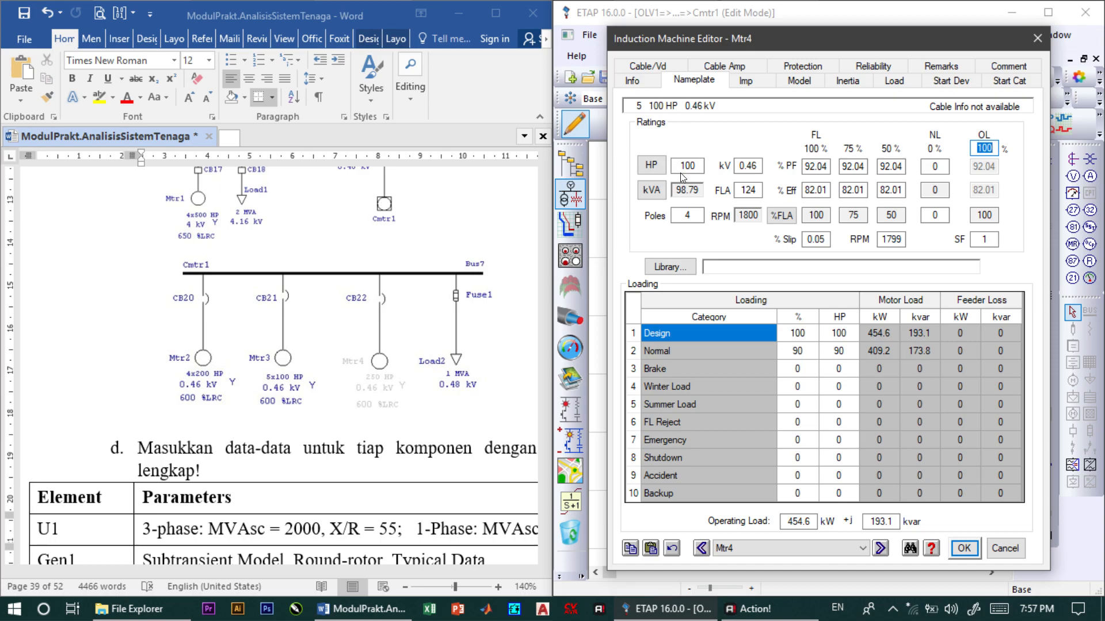
pyautogui.click(757, 164)
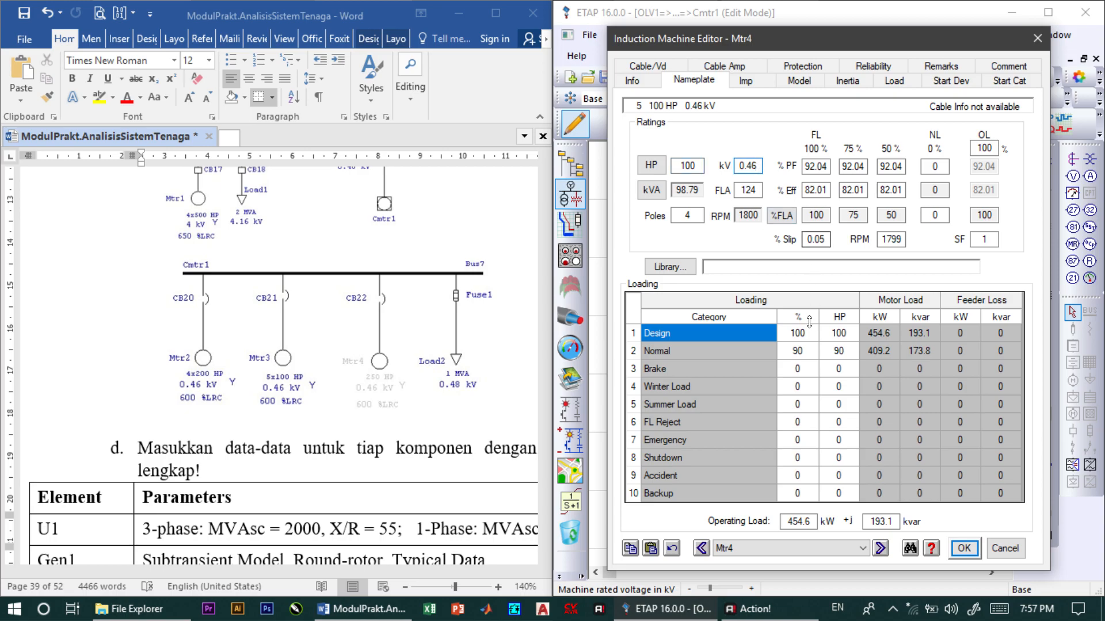
pyautogui.click(750, 80)
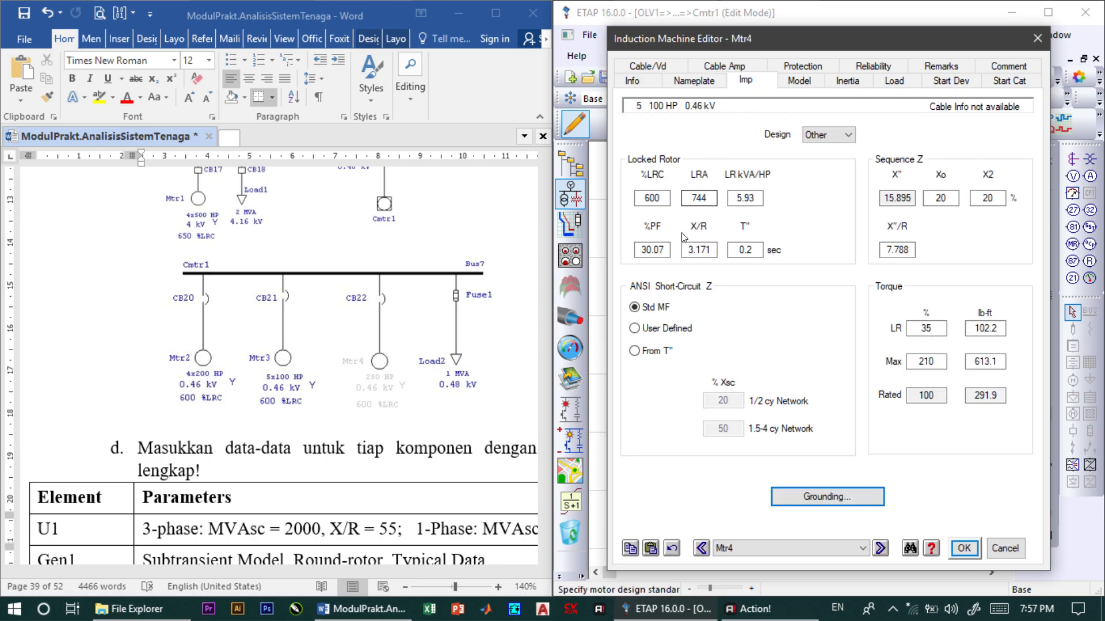
pyautogui.click(855, 496)
pyautogui.click(910, 323)
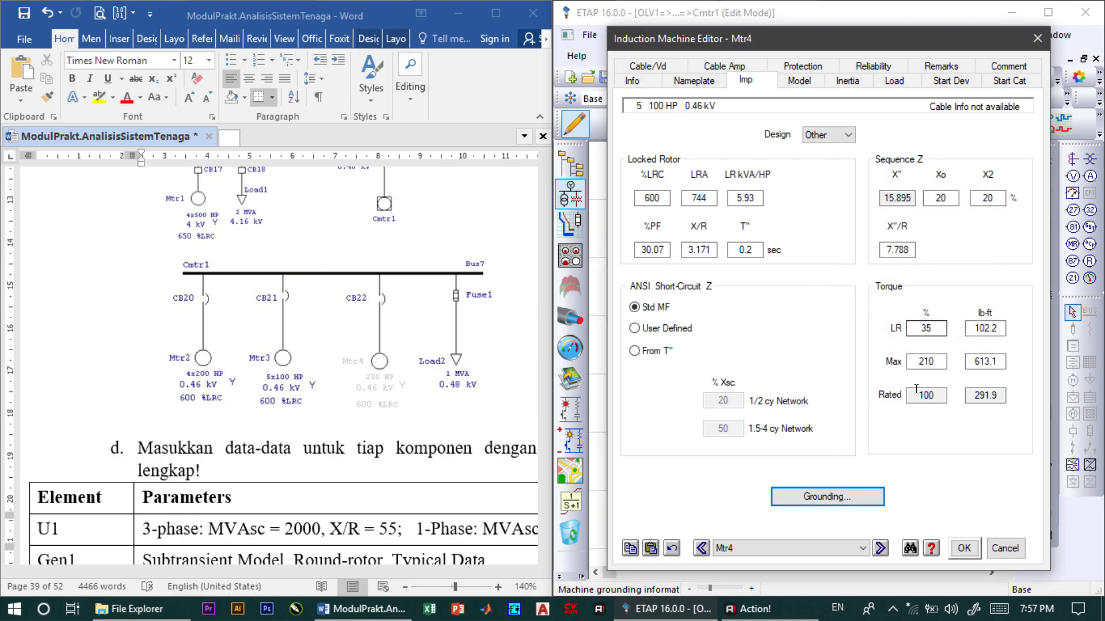
pyautogui.click(964, 548)
# Review motor Mtr5's horsepower, voltage, locked-rotor impedance and grounding settings.
pyautogui.doubleClick(852, 325)
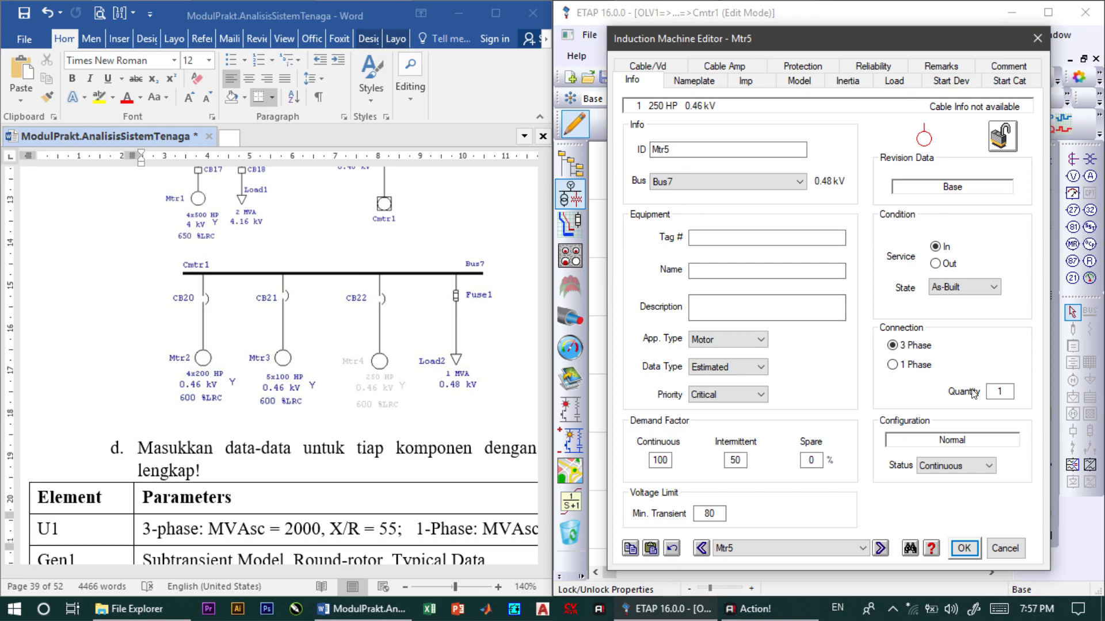
pyautogui.click(693, 80)
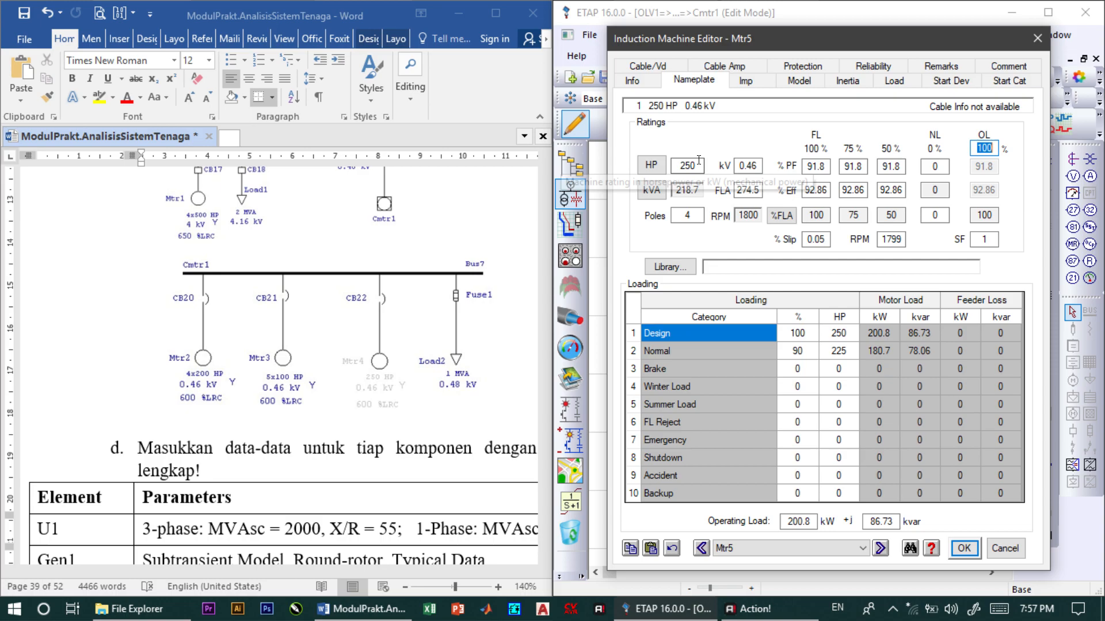
pyautogui.click(758, 162)
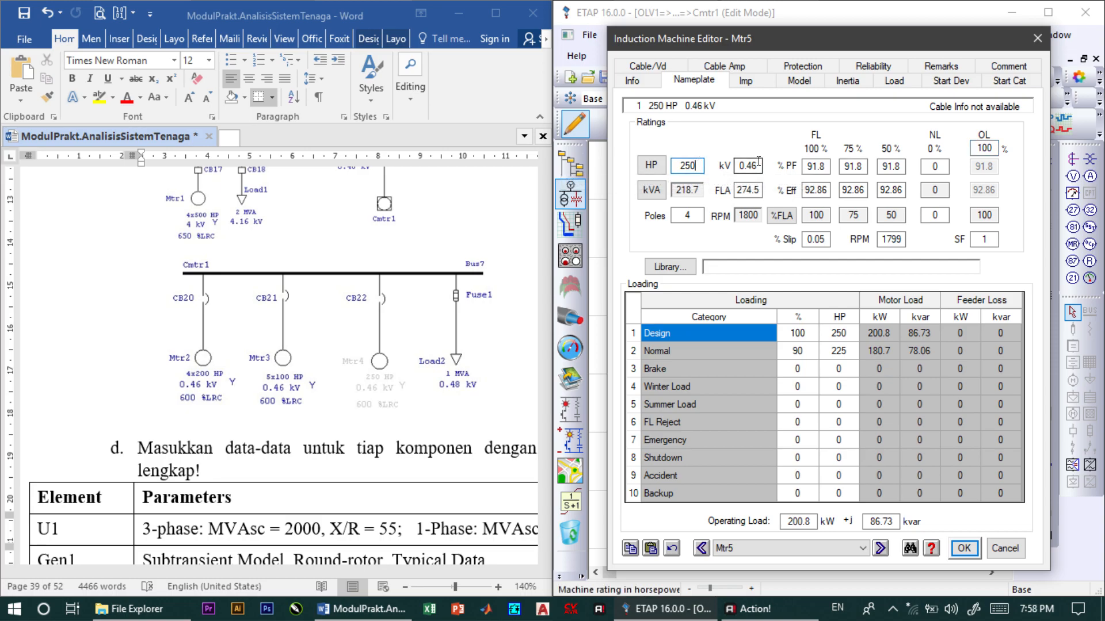
pyautogui.click(768, 82)
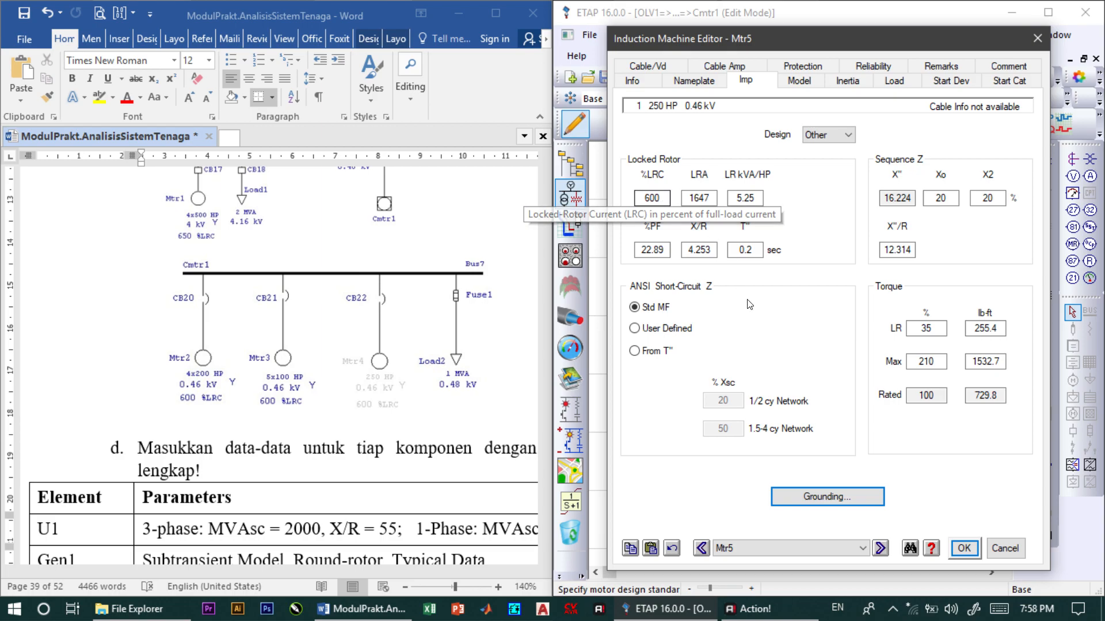
pyautogui.click(799, 496)
pyautogui.click(906, 322)
pyautogui.click(960, 551)
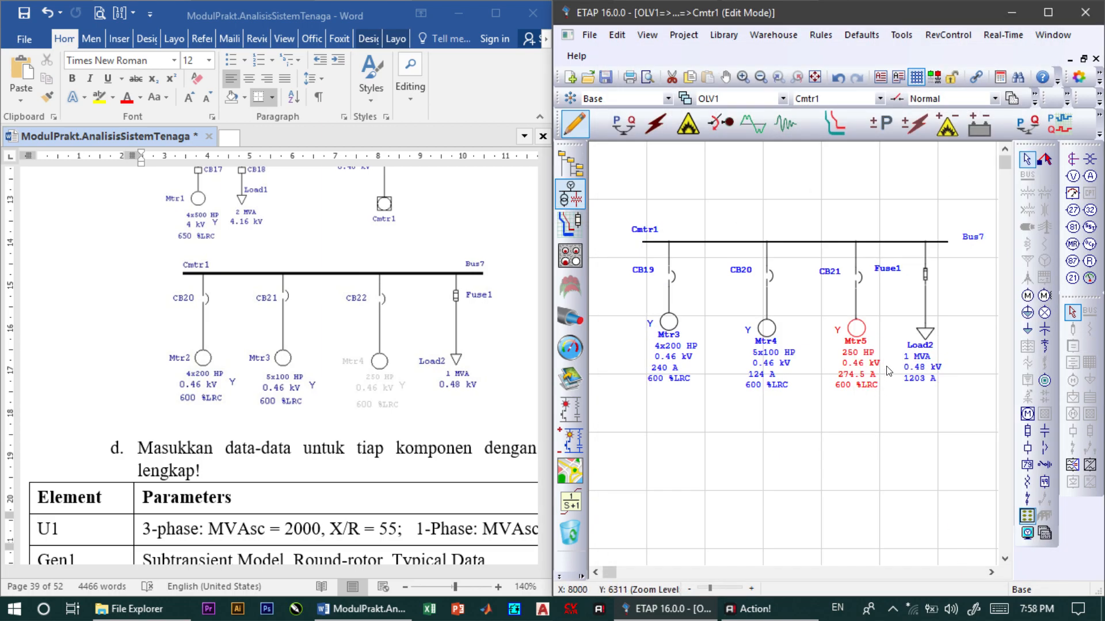
# Check the voltage and MVA loading ratings of static load Load2.
pyautogui.click(926, 334)
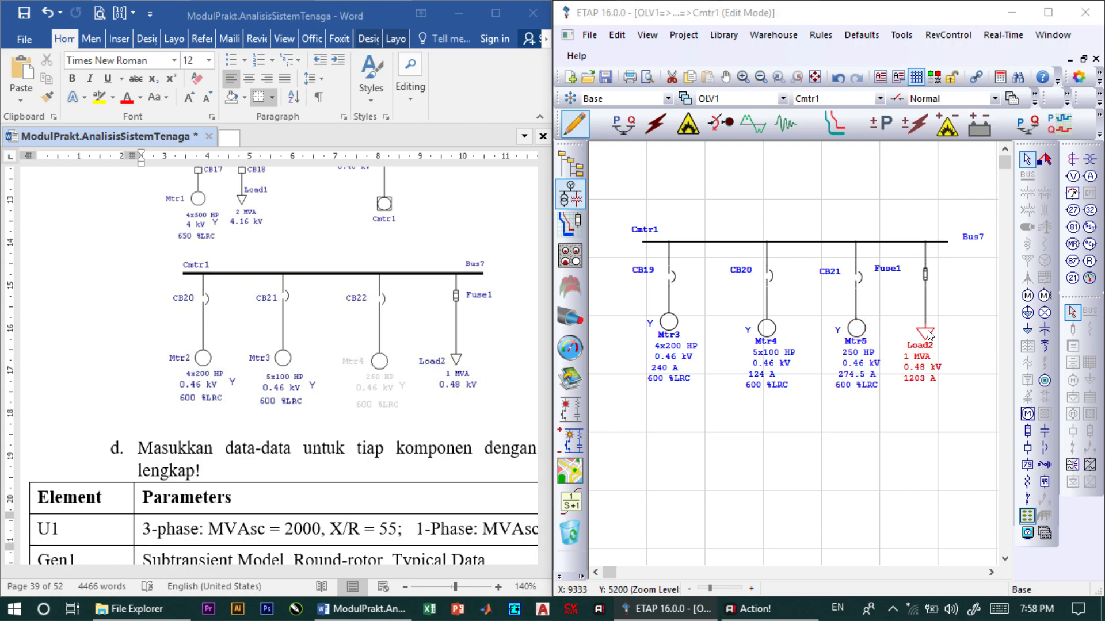
pyautogui.doubleClick(928, 334)
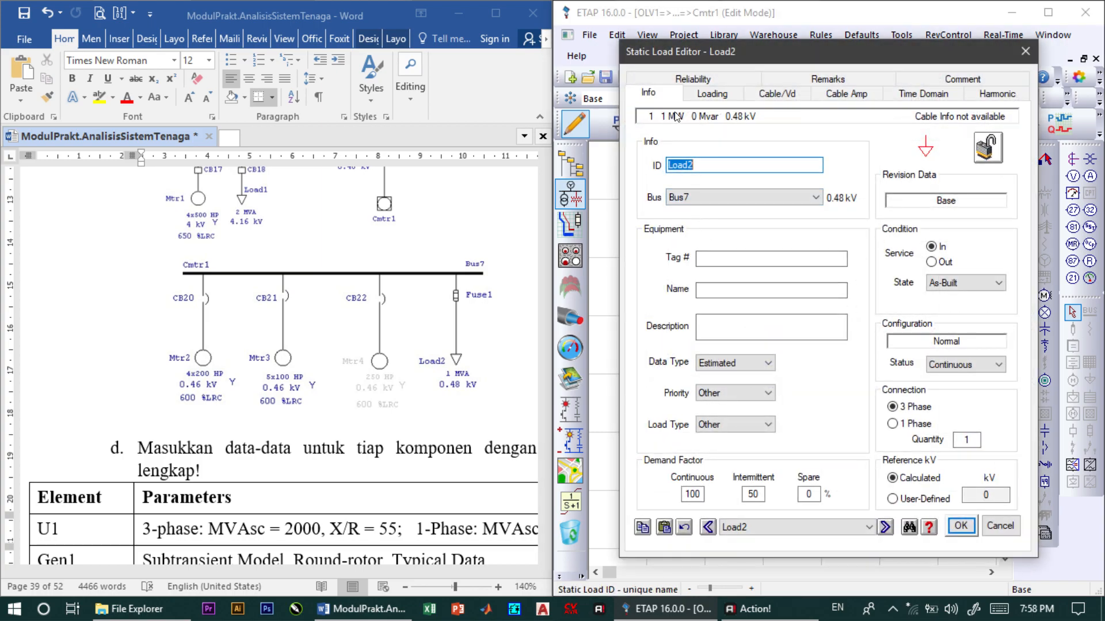
pyautogui.click(712, 93)
pyautogui.click(712, 183)
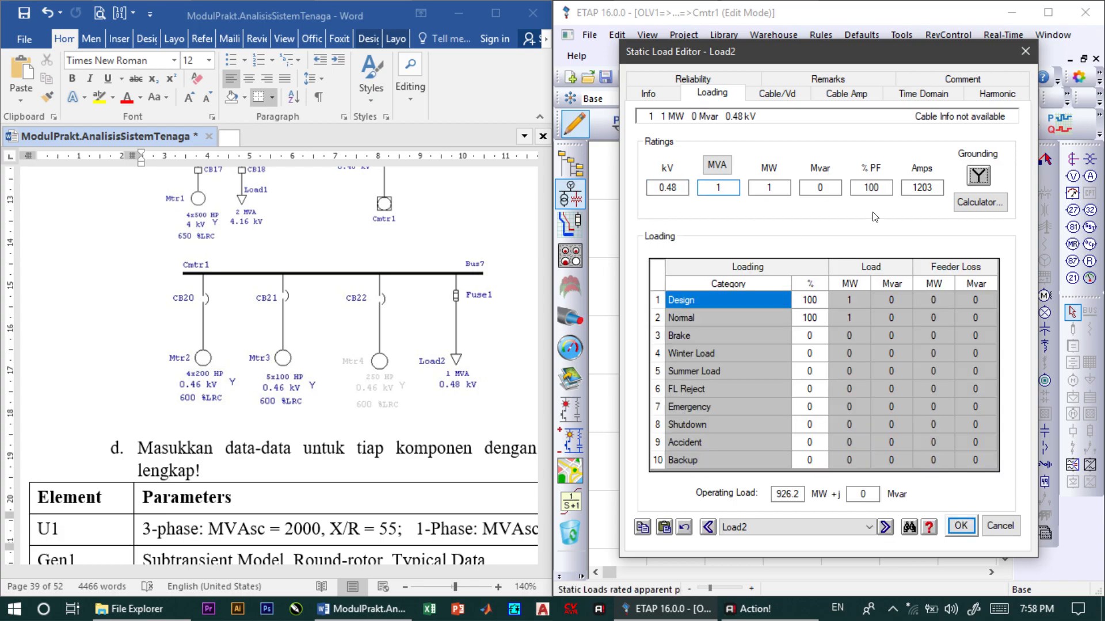
pyautogui.click(966, 528)
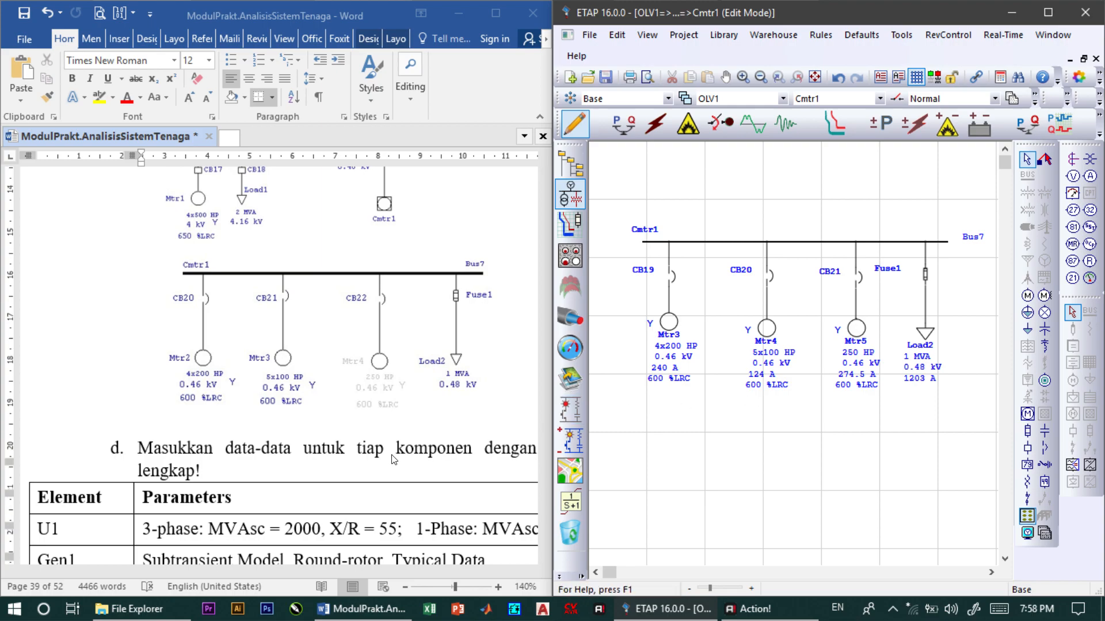
# Read the component parameter table in the module document and return to the Network1 diagram.
pyautogui.scroll(-5, 394, 462)
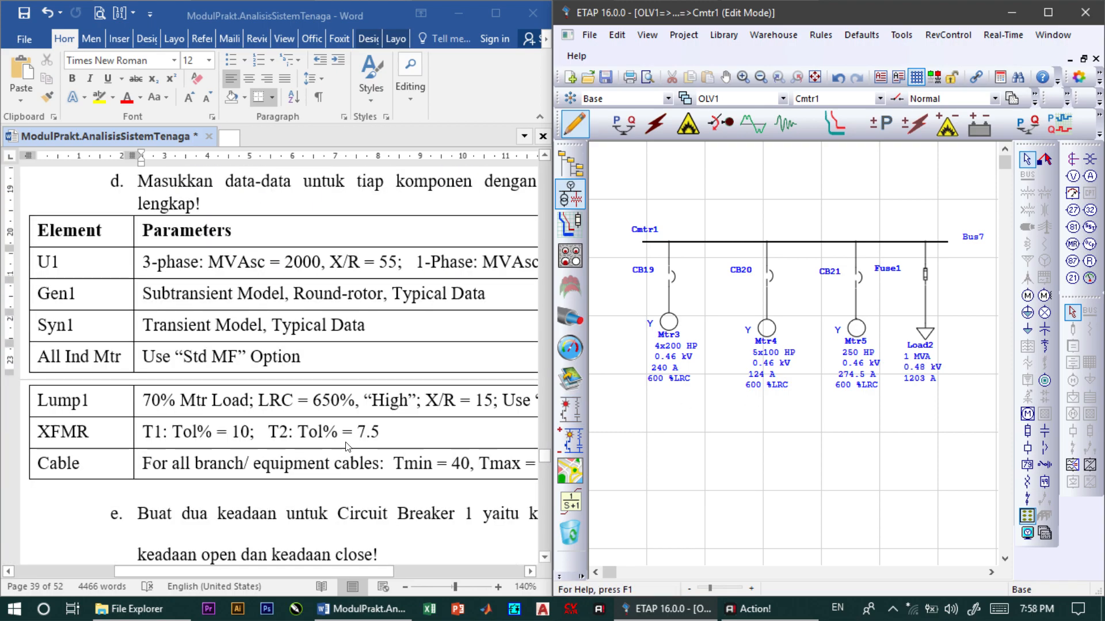
pyautogui.scroll(-2, 345, 448)
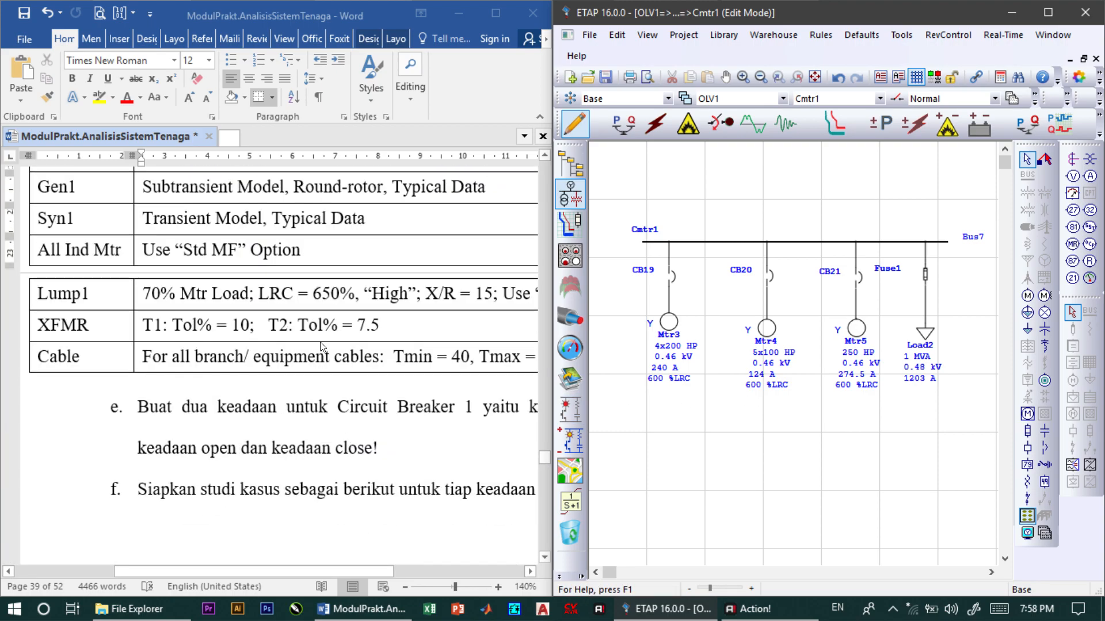
pyautogui.scroll(2, 321, 347)
pyautogui.click(880, 99)
pyautogui.click(839, 124)
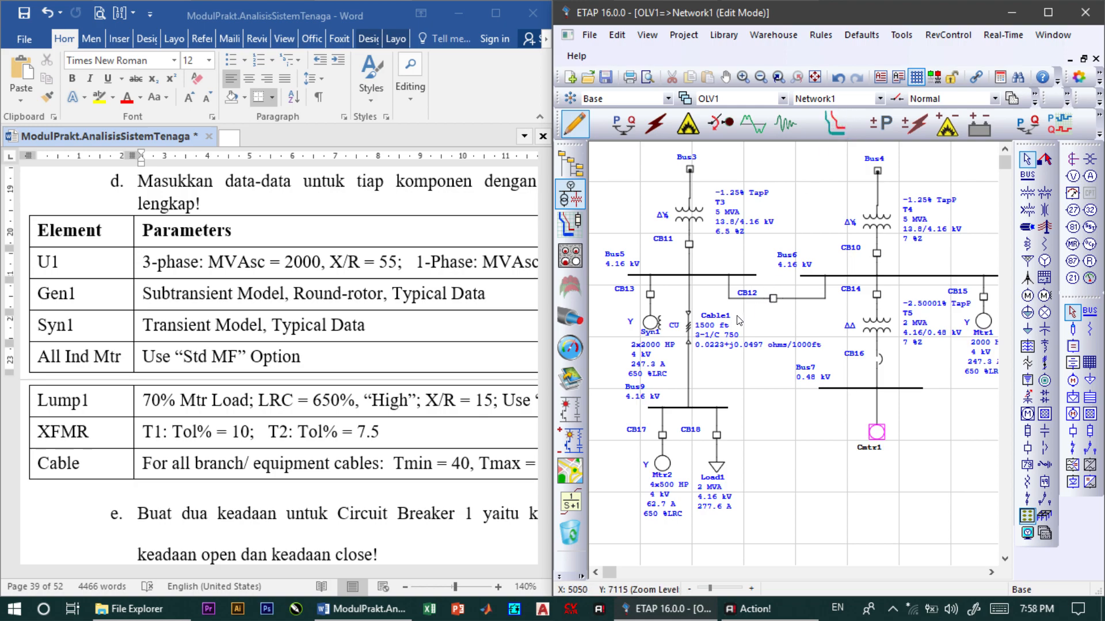
# Open the properties of Cable1 and compare its length with the reference diagram in the document.
pyautogui.doubleClick(688, 331)
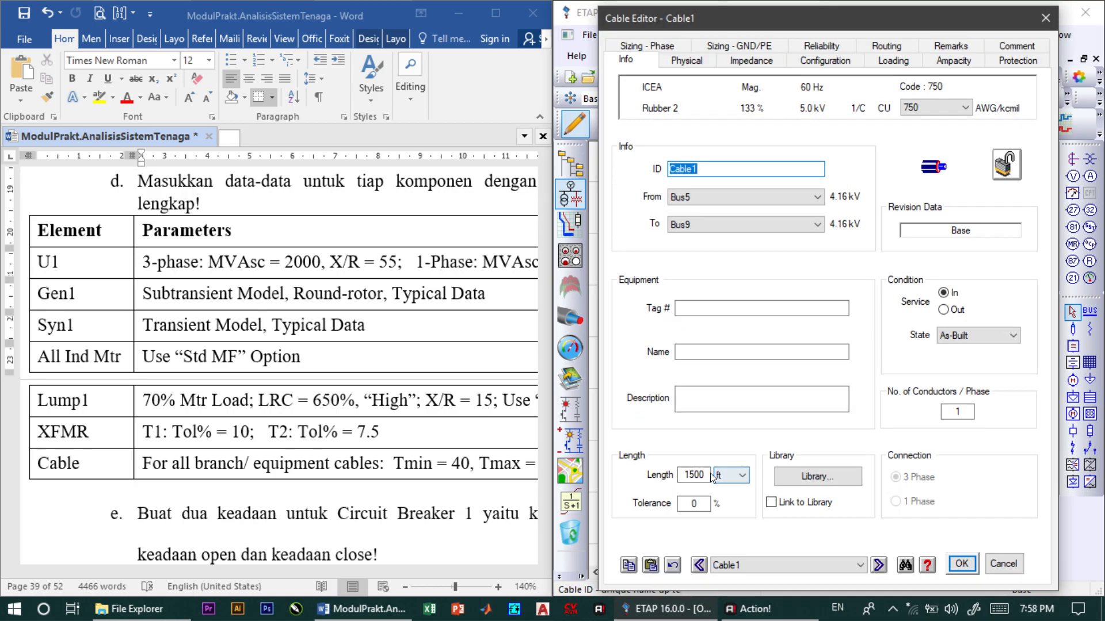
pyautogui.scroll(3, 331, 313)
pyautogui.scroll(3, 331, 312)
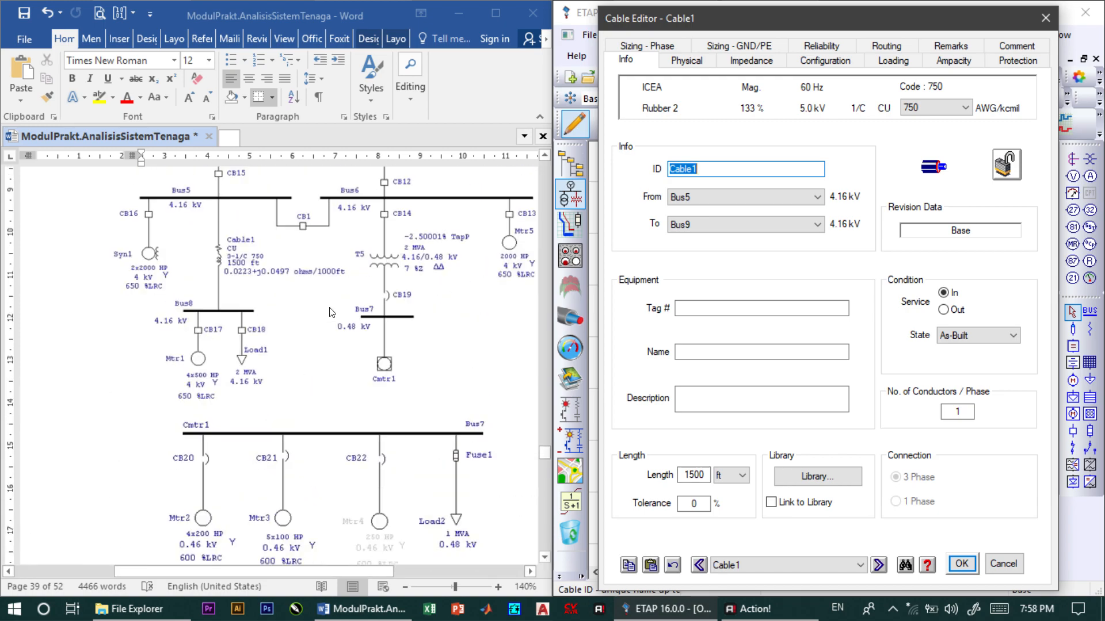
pyautogui.click(702, 473)
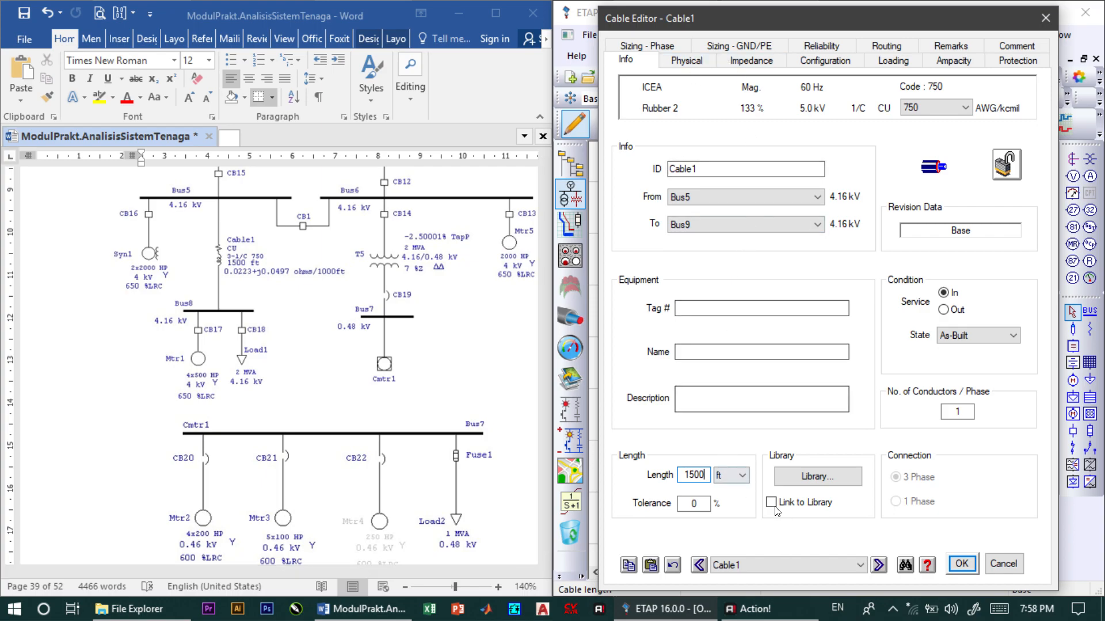
# Open the cable library for Cable1 and filter the conductor type to CU only.
pyautogui.click(814, 478)
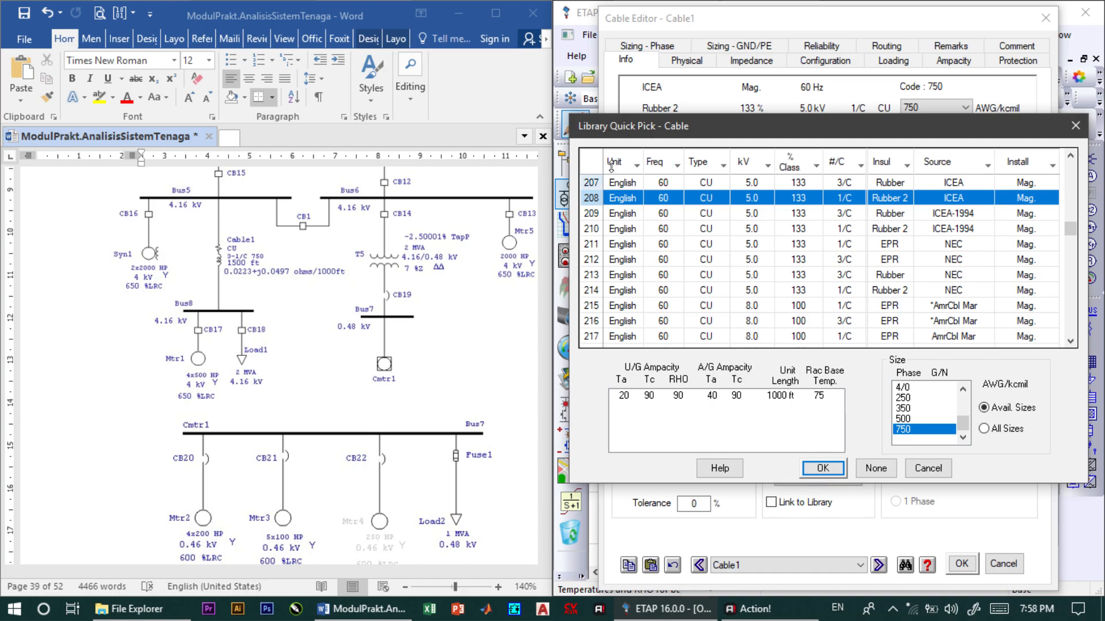
pyautogui.click(723, 164)
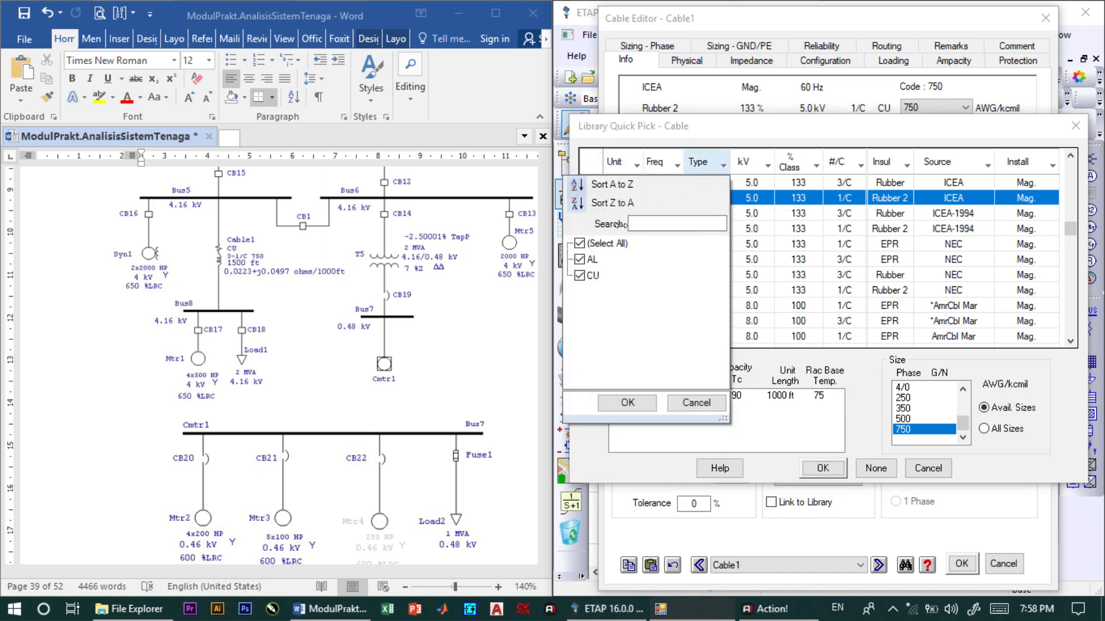
pyautogui.click(580, 244)
pyautogui.click(580, 276)
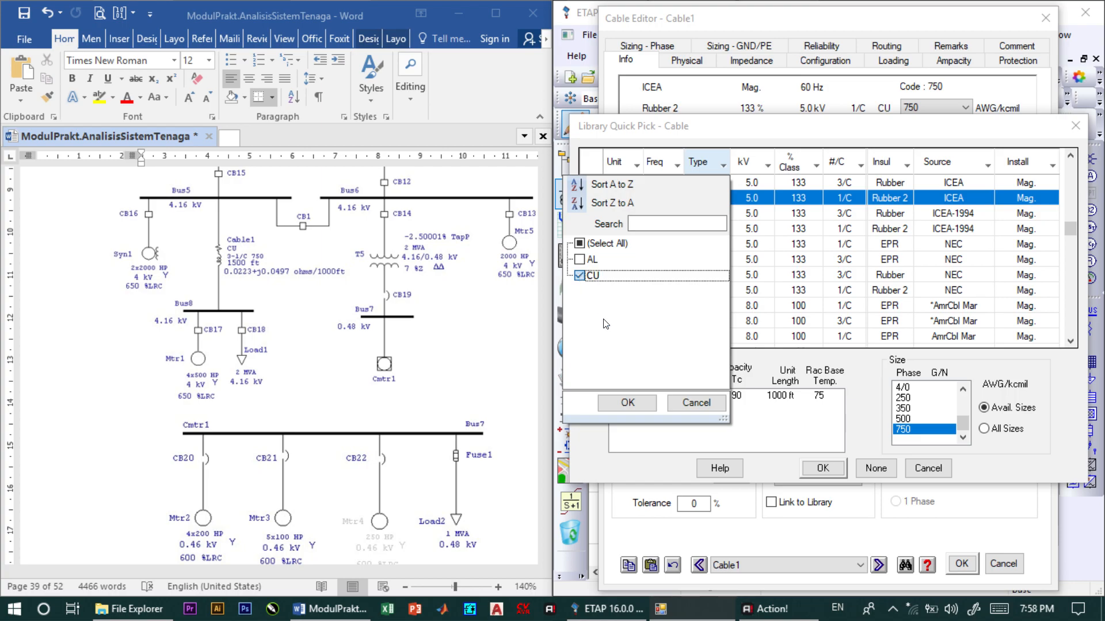
pyautogui.click(627, 403)
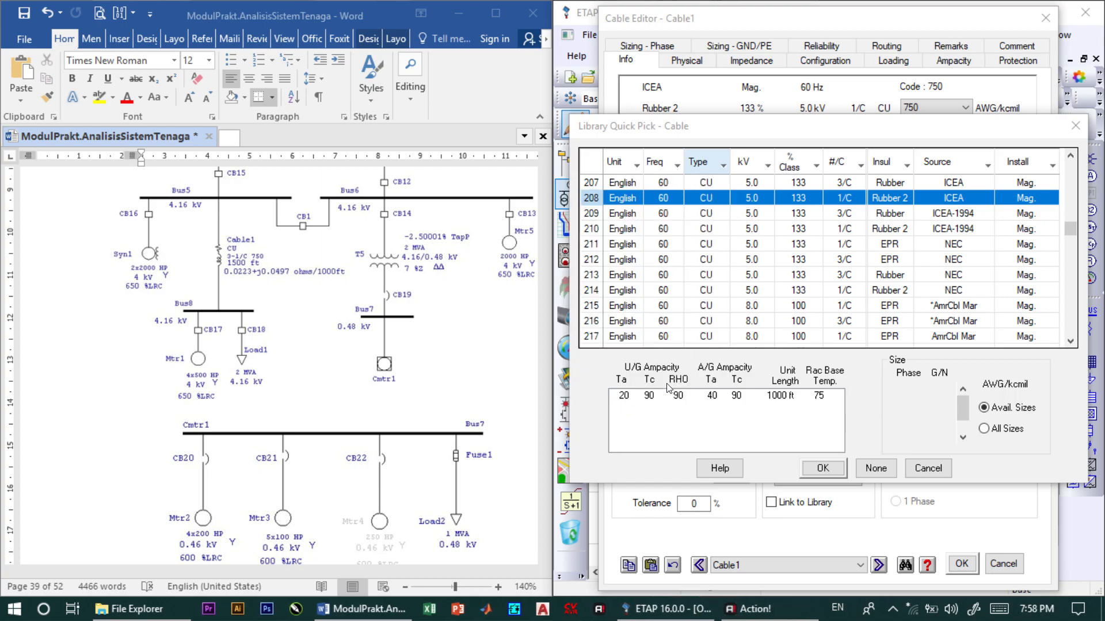
# Filter the cable library's kV rating to 5.0 only.
pyautogui.click(767, 166)
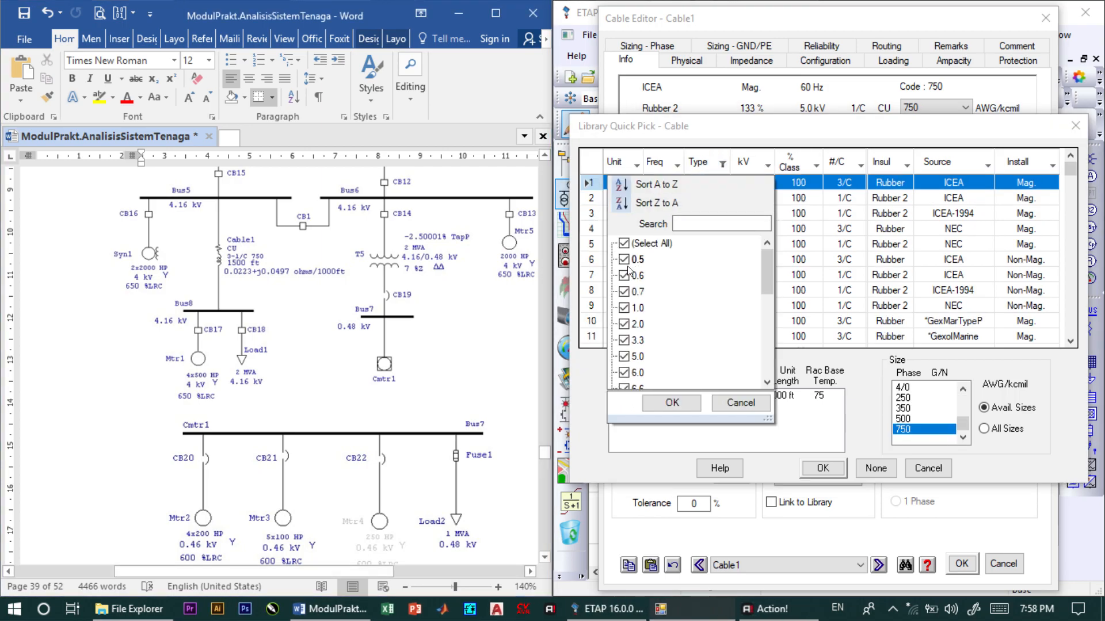
pyautogui.click(651, 244)
pyautogui.scroll(-1, 648, 322)
pyautogui.scroll(-1, 643, 338)
pyautogui.click(625, 260)
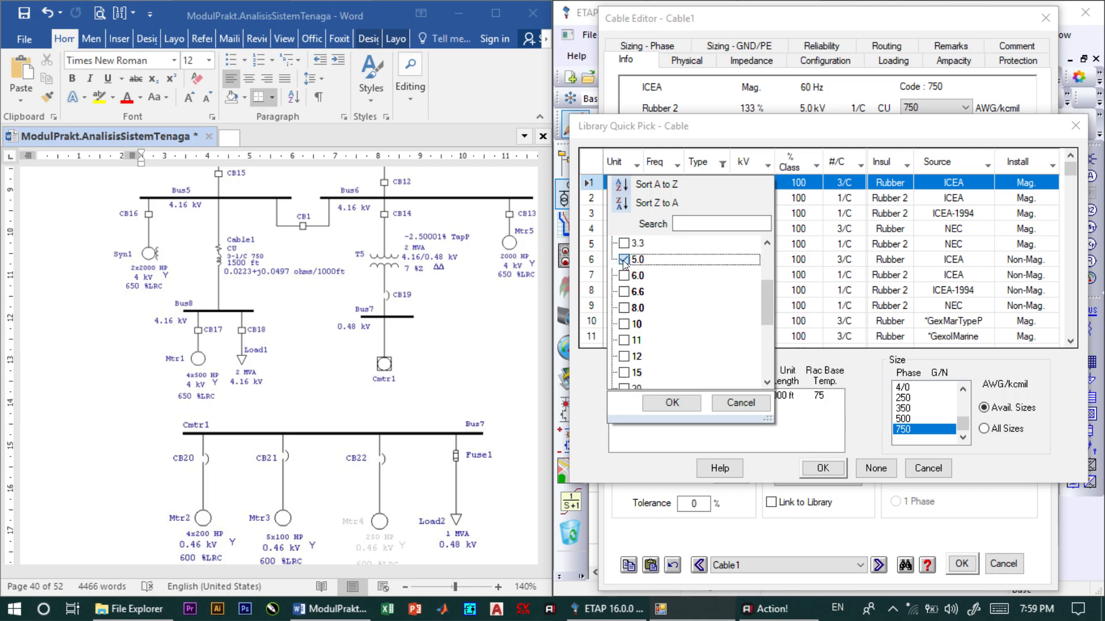
pyautogui.click(671, 403)
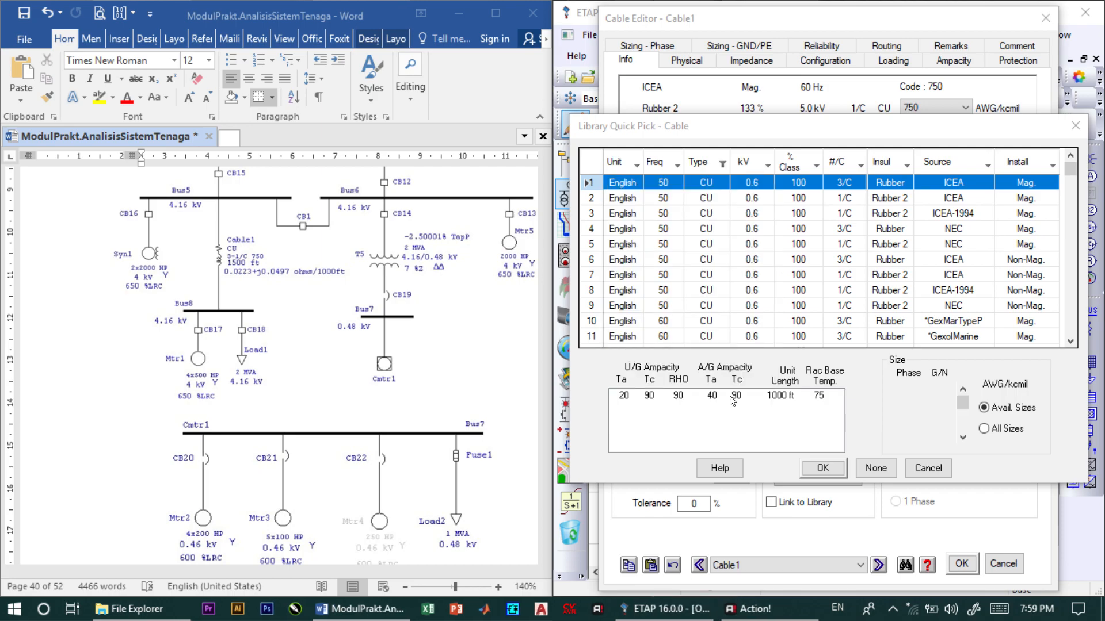
# Filter the cable library's number of conductors to 1/C only.
pyautogui.click(858, 167)
pyautogui.click(723, 245)
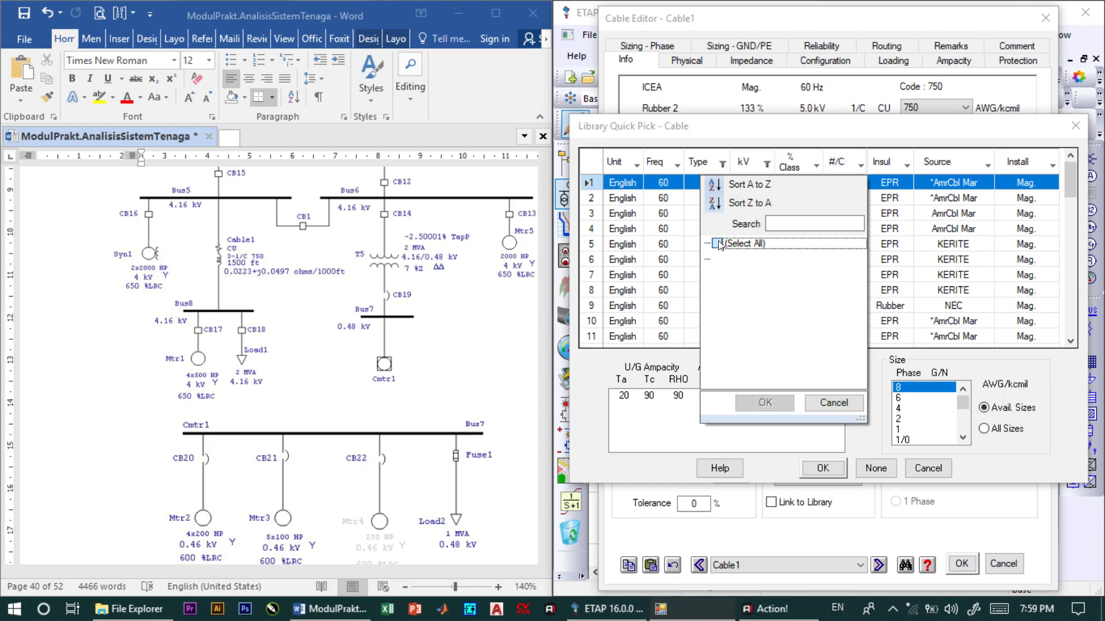
pyautogui.click(717, 259)
pyautogui.click(761, 403)
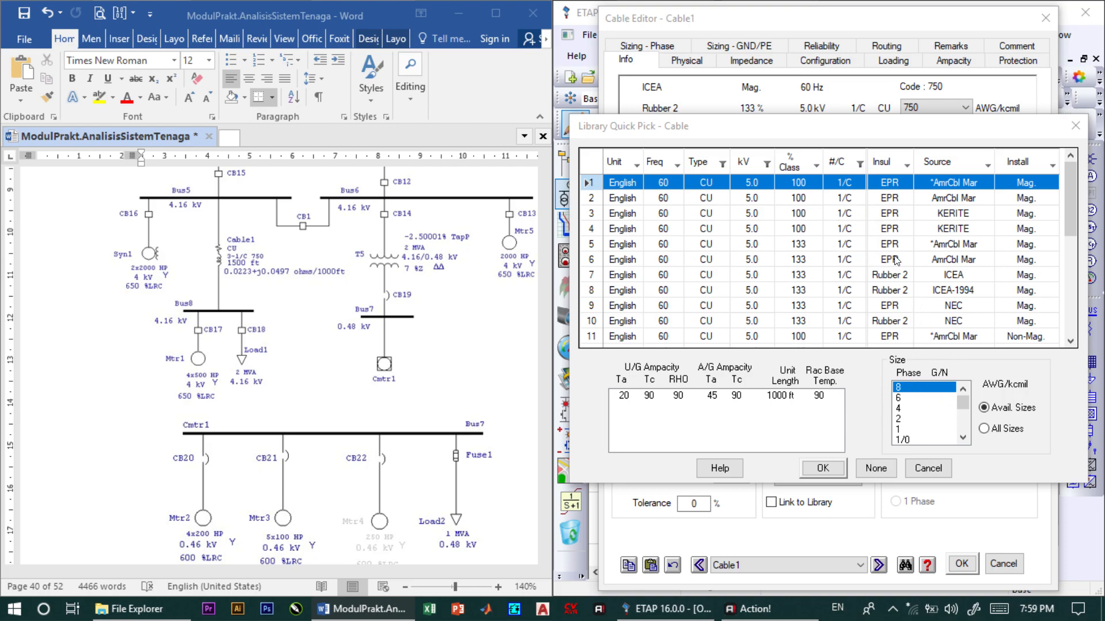
# Assign the 133% class Rubber 2 ICEA magnetic-installation cable in size 750 to Cable1 and save its properties.
pyautogui.click(902, 276)
pyautogui.moveTo(963, 403); pyautogui.dragTo(965, 434)
pyautogui.click(904, 429)
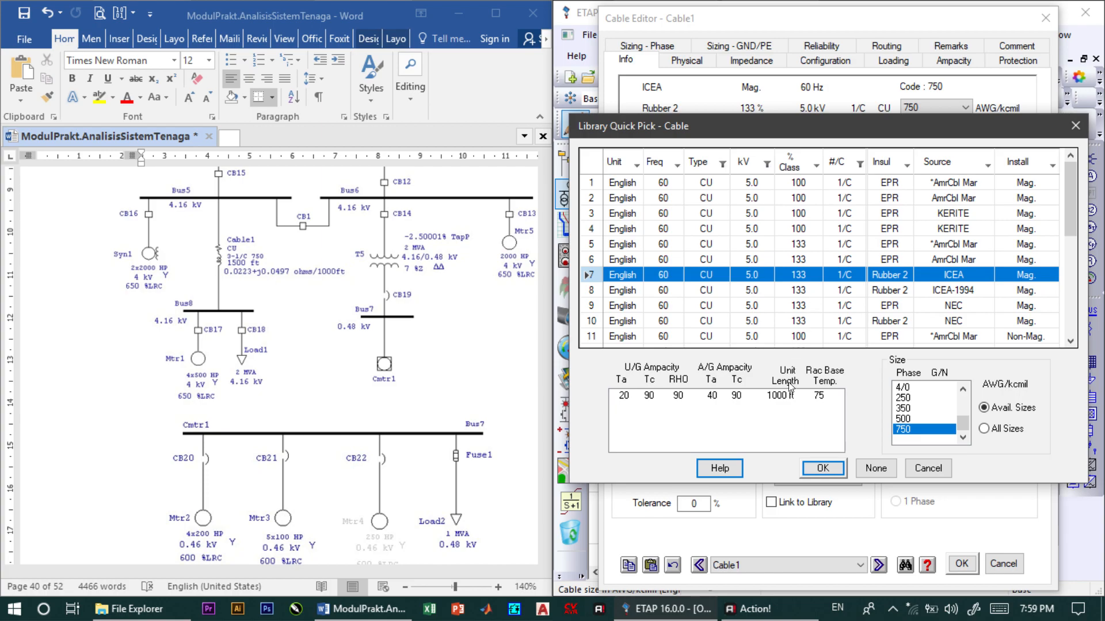
pyautogui.click(822, 468)
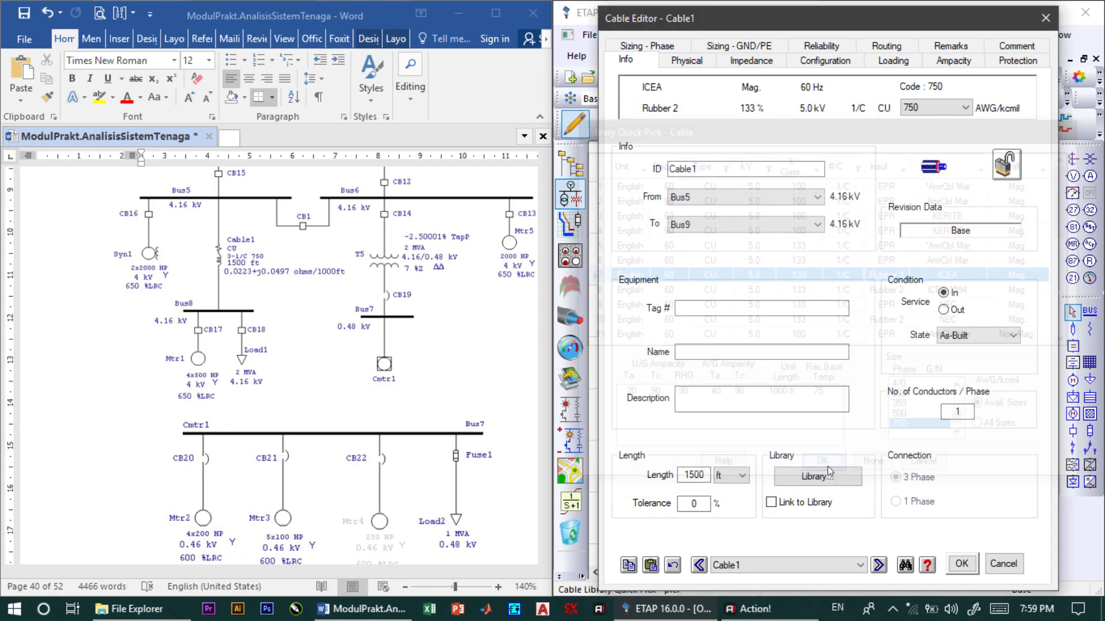
pyautogui.click(956, 565)
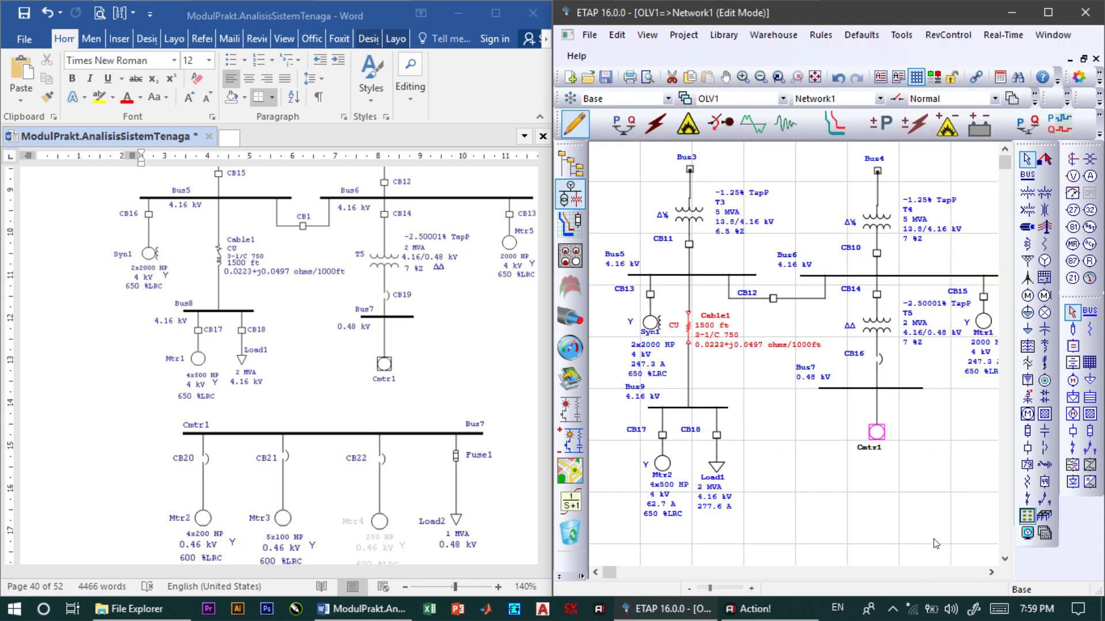
pyautogui.click(747, 393)
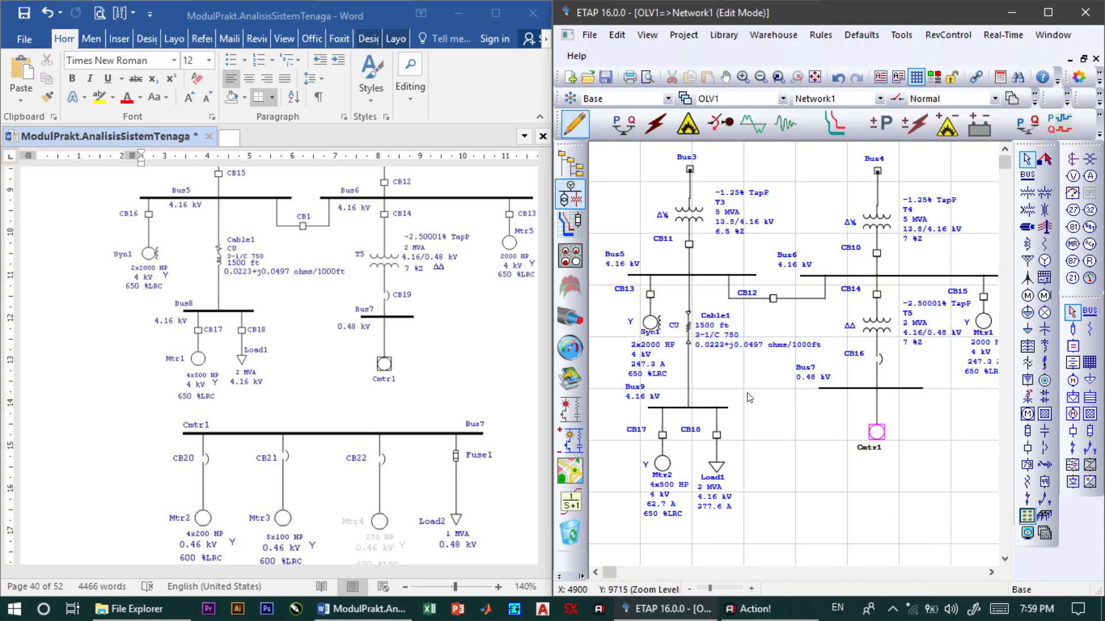
# Set Cable1's positive-sequence library impedance to R 0.0223 and X 0.0497 ohms per 1000 ft.
pyautogui.doubleClick(719, 340)
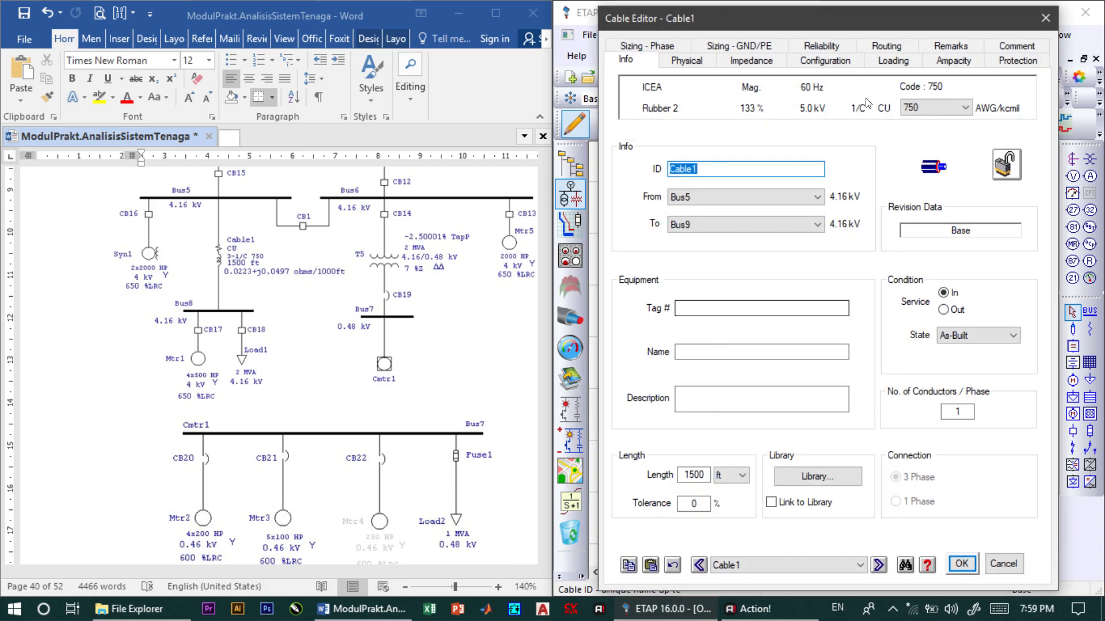
pyautogui.click(753, 62)
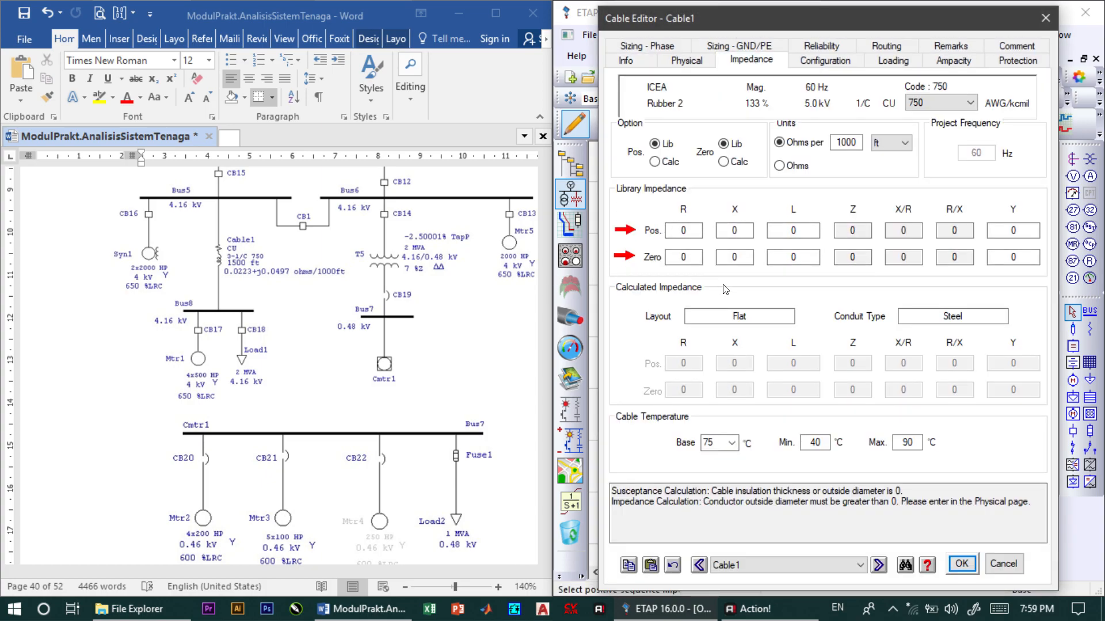
pyautogui.click(698, 59)
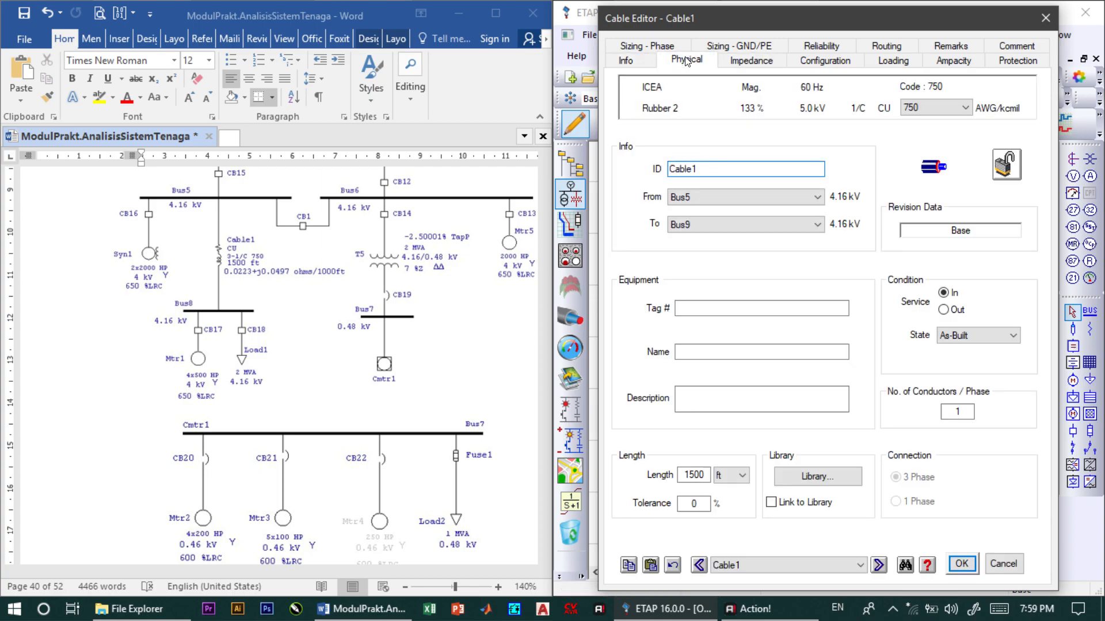
pyautogui.click(751, 60)
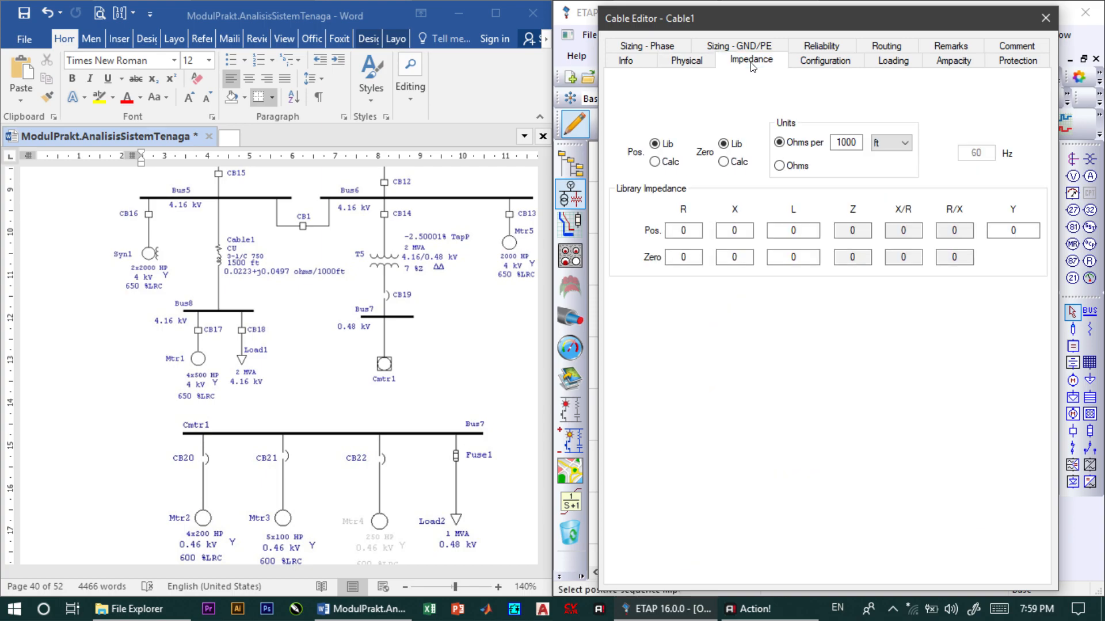
pyautogui.click(685, 230)
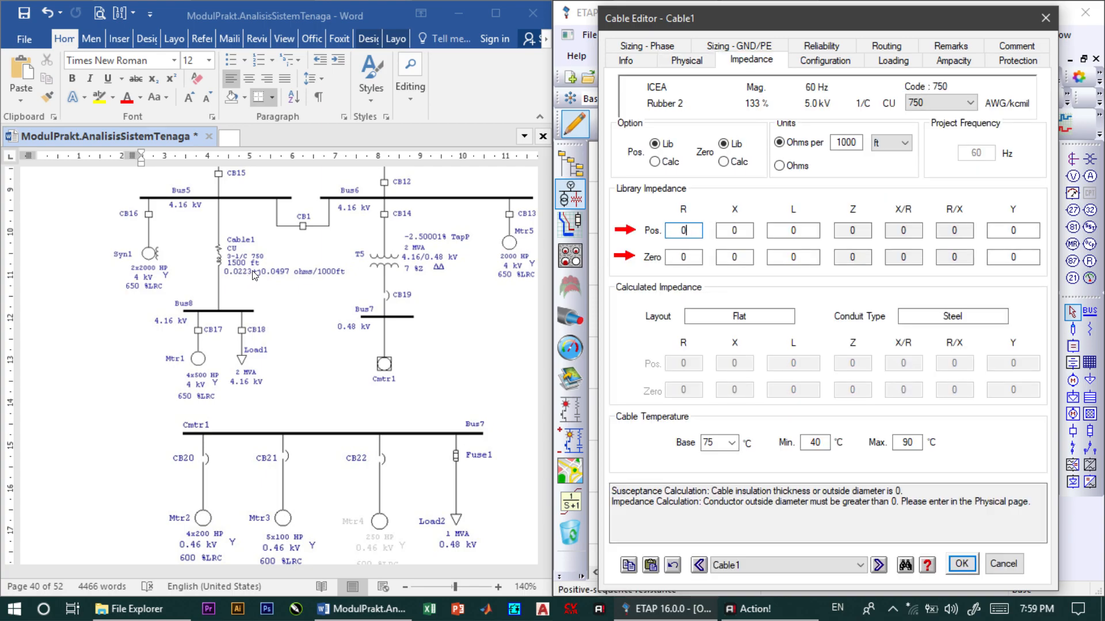
pyautogui.click(739, 230)
pyautogui.doubleClick(674, 229)
pyautogui.write('.03')
pyautogui.press('BackSpace')
pyautogui.write('223')
pyautogui.press('Tab')
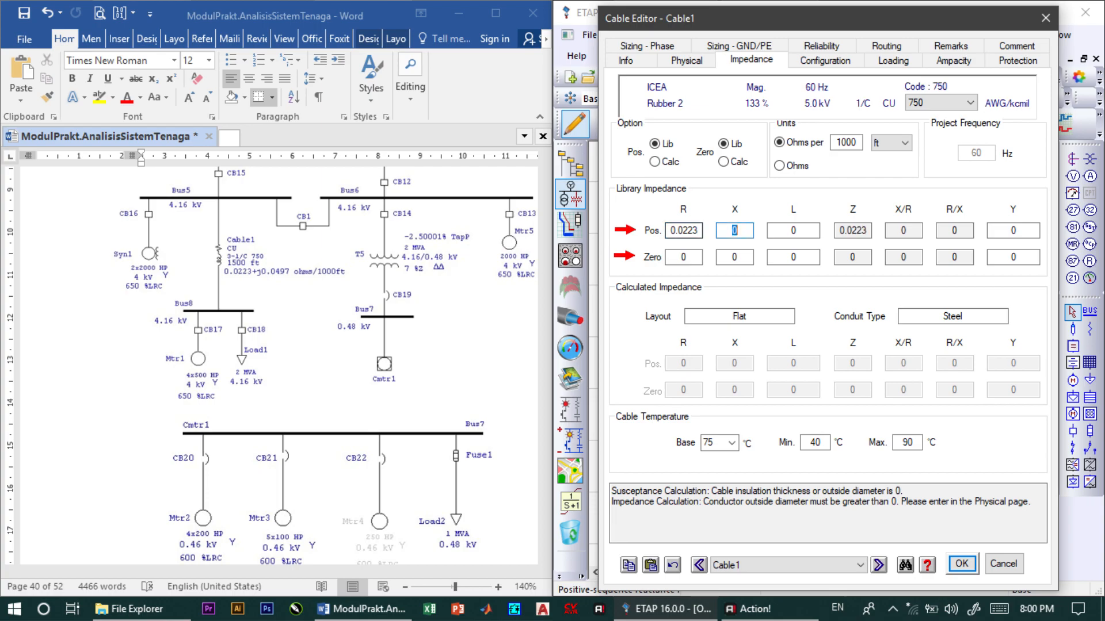
pyautogui.write('0.0497')
# Copy Cable1's positive-sequence R and X values, 0.0223 and 0.0497, into the zero-sequence library impedance.
pyautogui.moveTo(699, 229); pyautogui.dragTo(659, 225)
pyautogui.hotkey('ctrl', 'c')
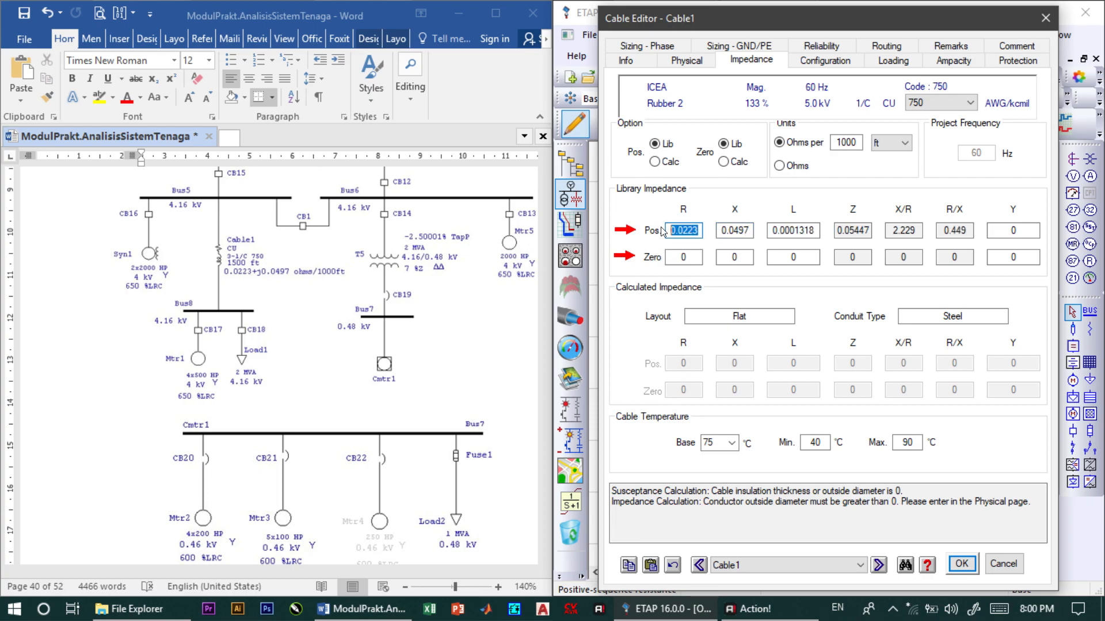
pyautogui.click(686, 254)
pyautogui.hotkey('ctrl', 'v')
pyautogui.moveTo(749, 230); pyautogui.dragTo(712, 231)
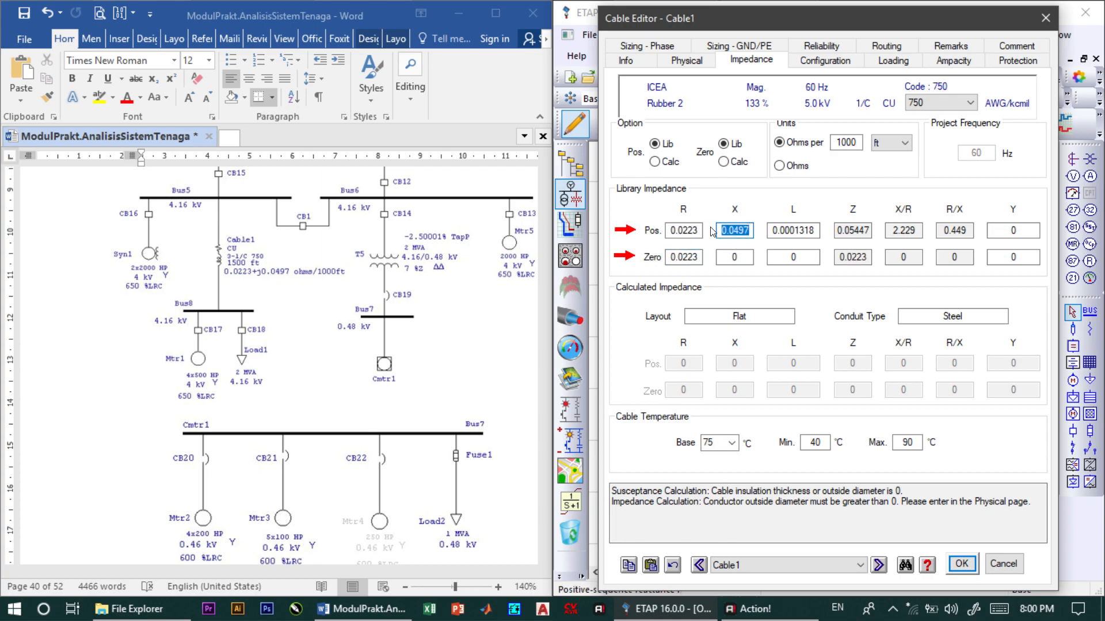
pyautogui.hotkey('ctrl', 'c')
pyautogui.click(734, 257)
pyautogui.hotkey('ctrl', 'v')
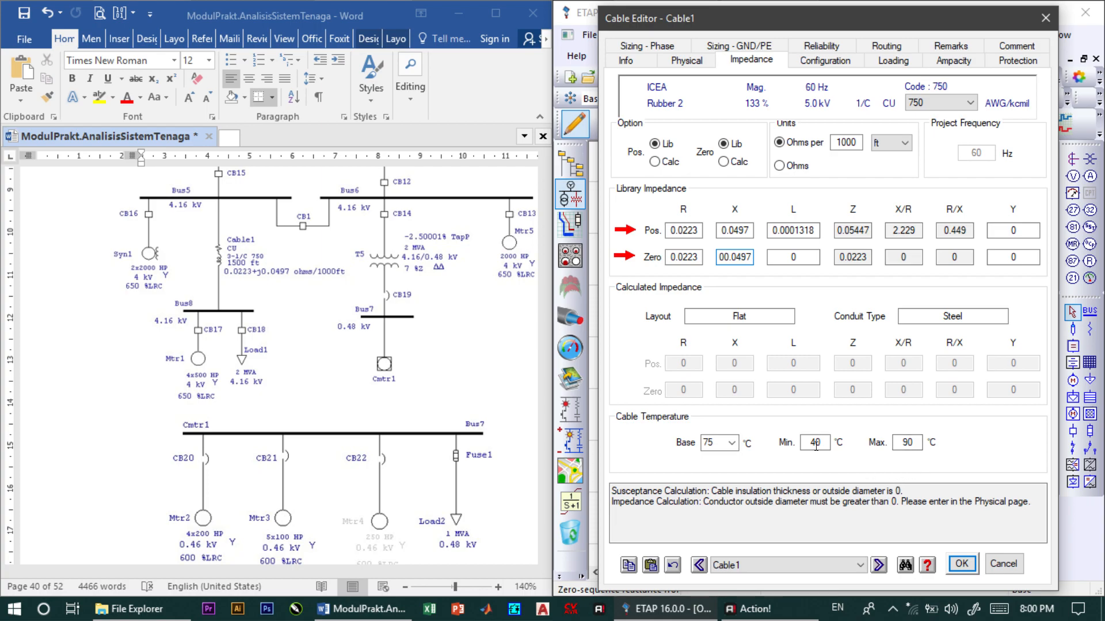
# Check Cable1's minimum and maximum temperatures against the cable row of the module's parameter table and save the cable properties.
pyautogui.scroll(-10, 372, 369)
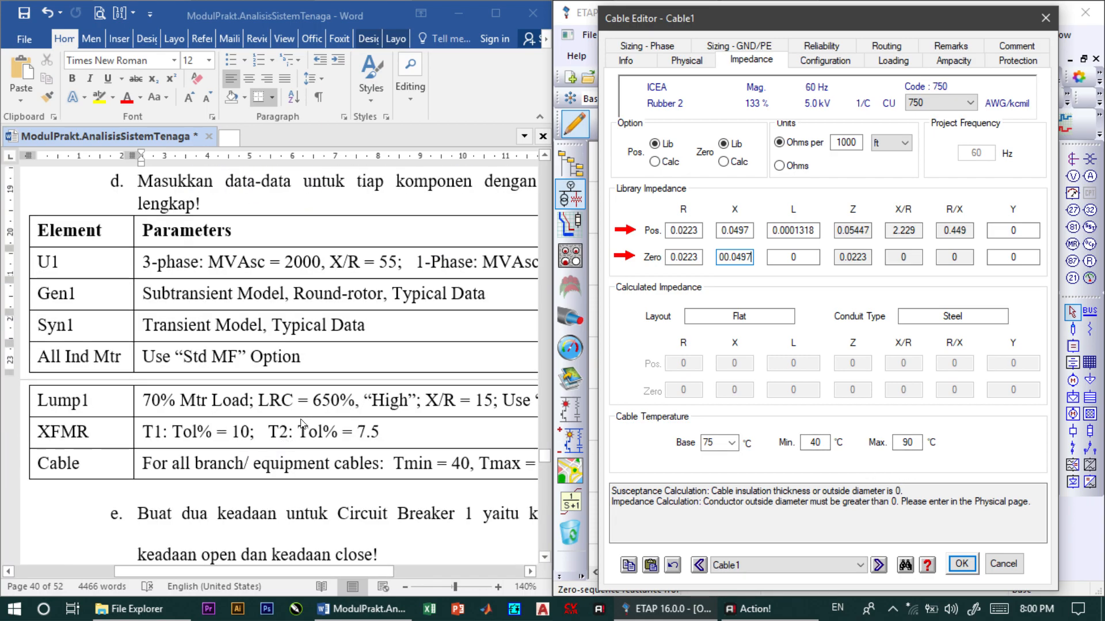
pyautogui.moveTo(280, 568); pyautogui.dragTo(336, 576)
pyautogui.click(823, 439)
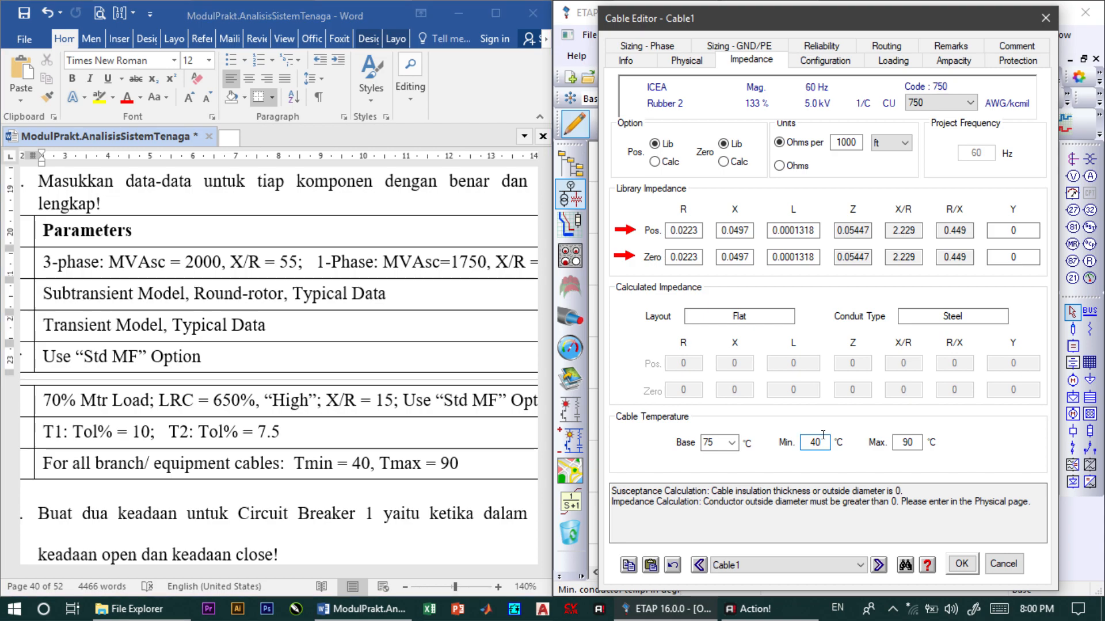
pyautogui.click(913, 441)
pyautogui.click(961, 565)
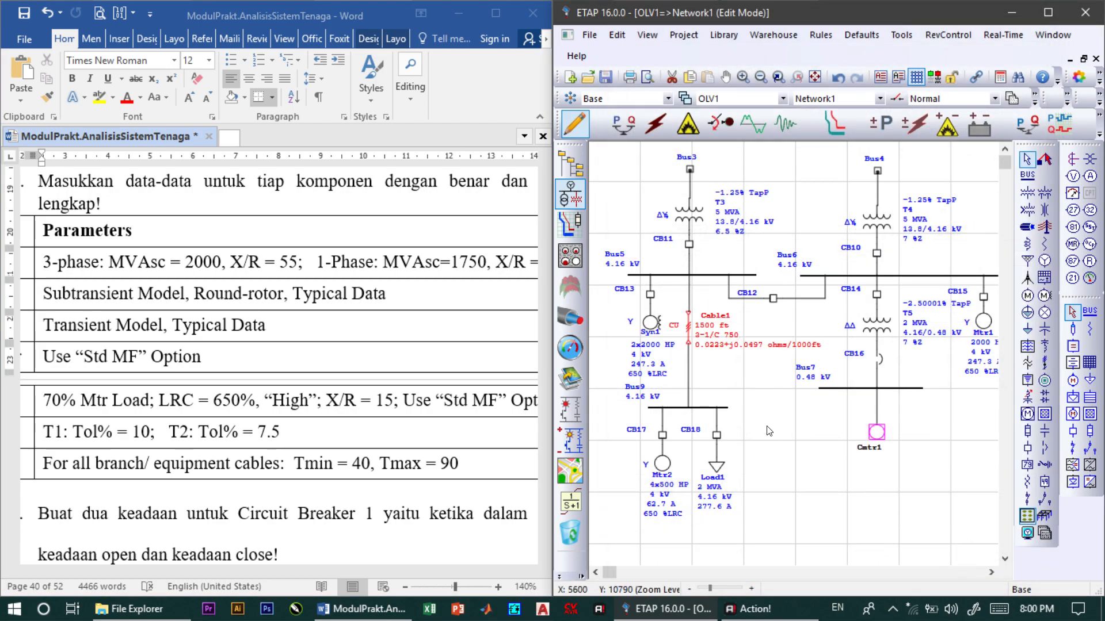
# Switch the Network1 one-line diagram to Short-Circuit Analysis mode.
pyautogui.scroll(-1, 737, 388)
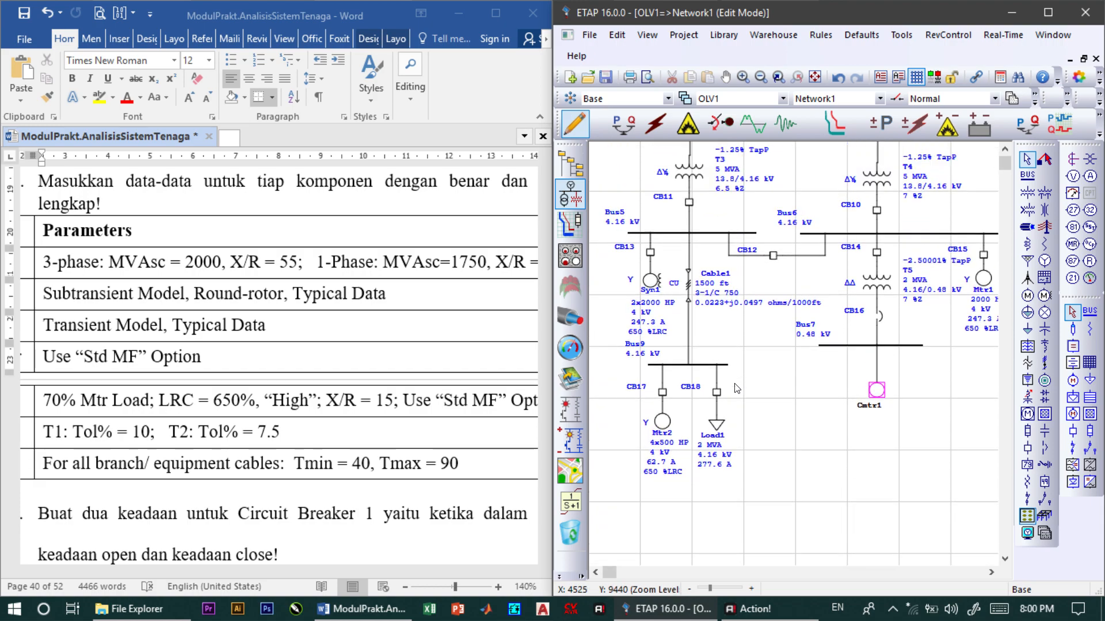
pyautogui.scroll(3, 737, 389)
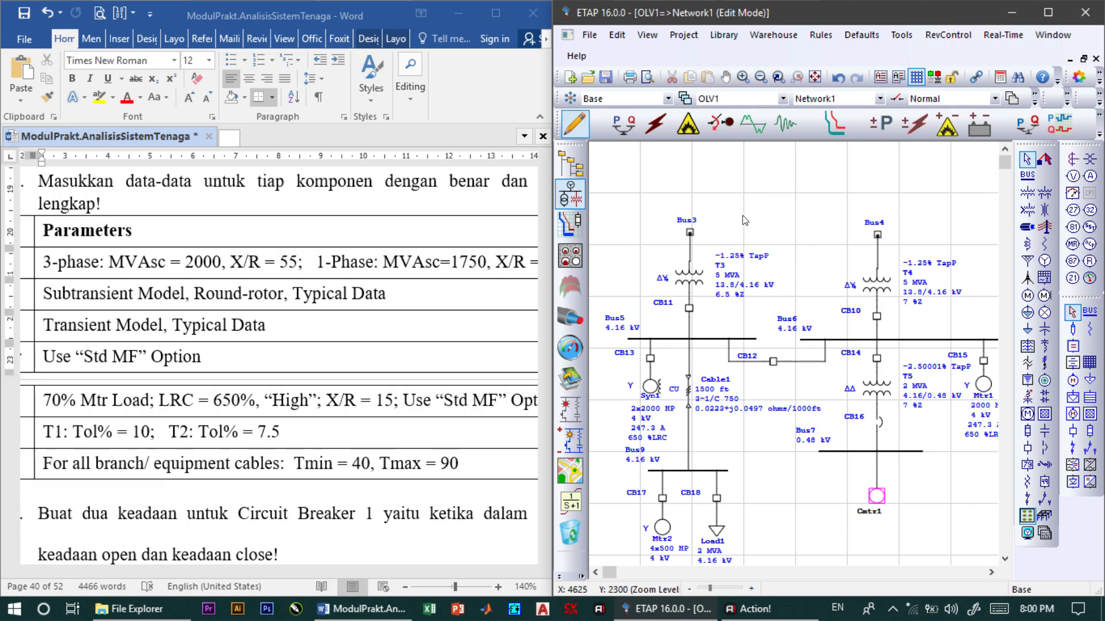
pyautogui.click(655, 123)
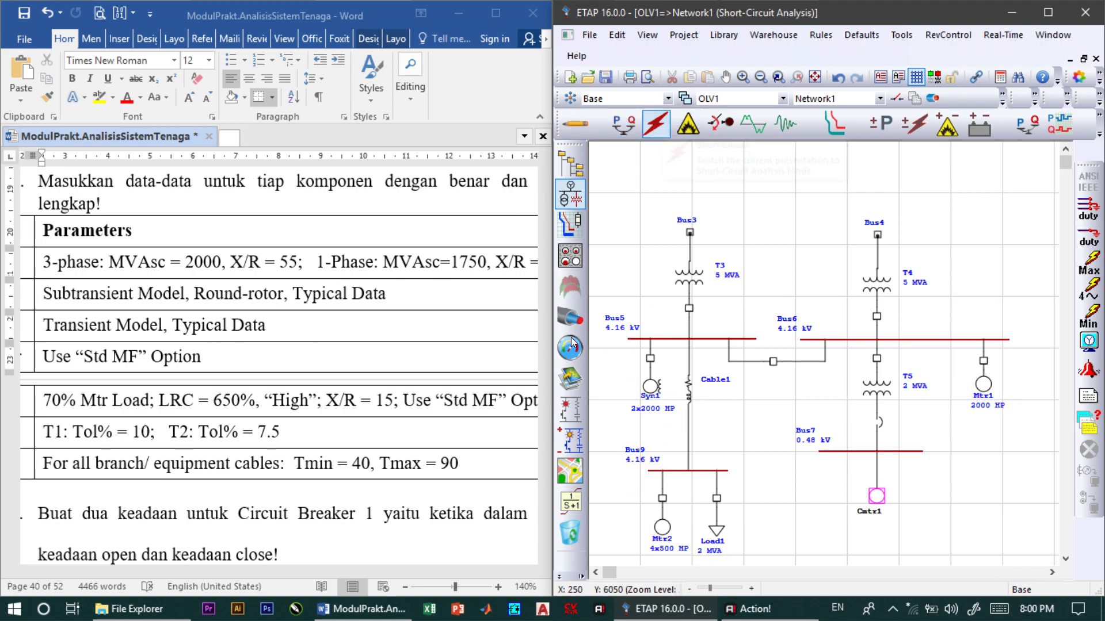
# Read the module's study case tables and the preceding instructions on the Circuit Breaker 1 states.
pyautogui.scroll(-5, 348, 301)
pyautogui.scroll(-3, 348, 301)
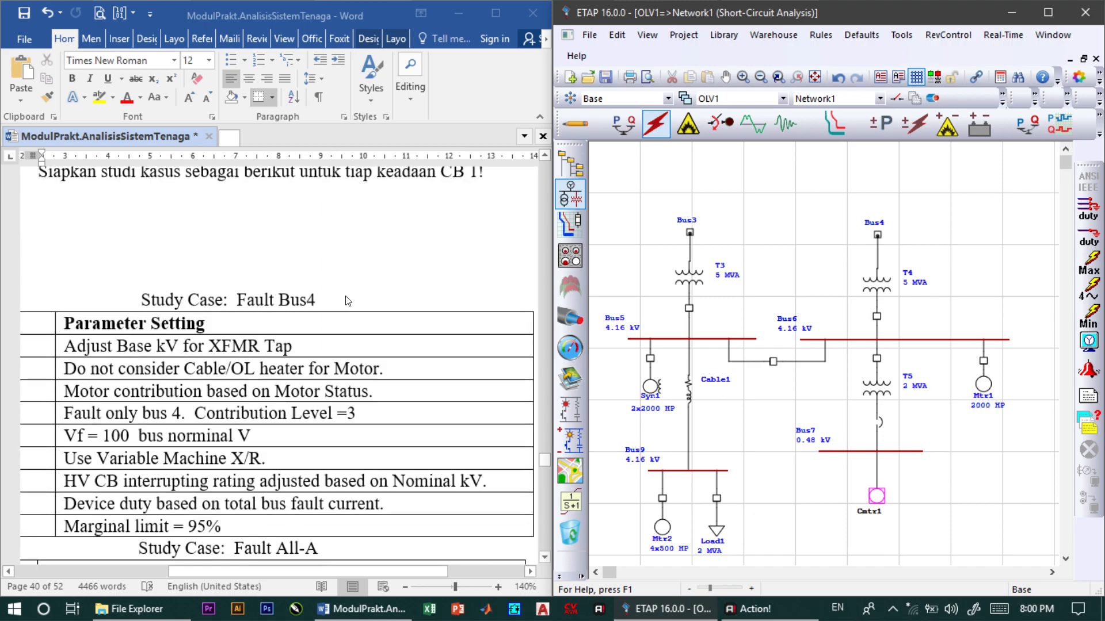
pyautogui.scroll(-1, 325, 303)
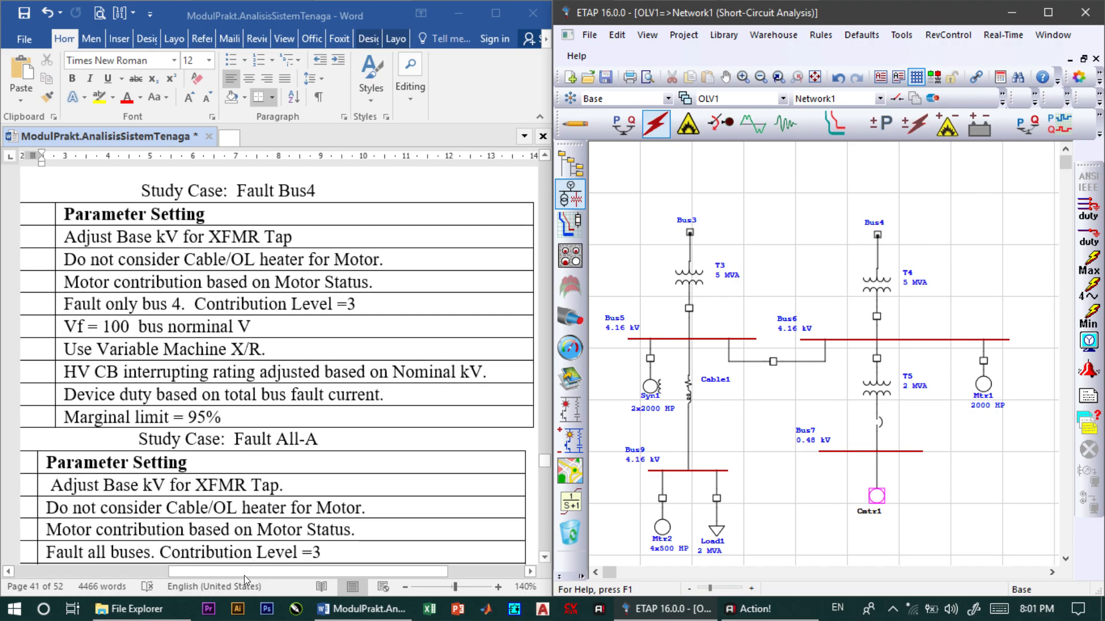
pyautogui.moveTo(245, 574); pyautogui.dragTo(225, 574)
pyautogui.scroll(3, 235, 400)
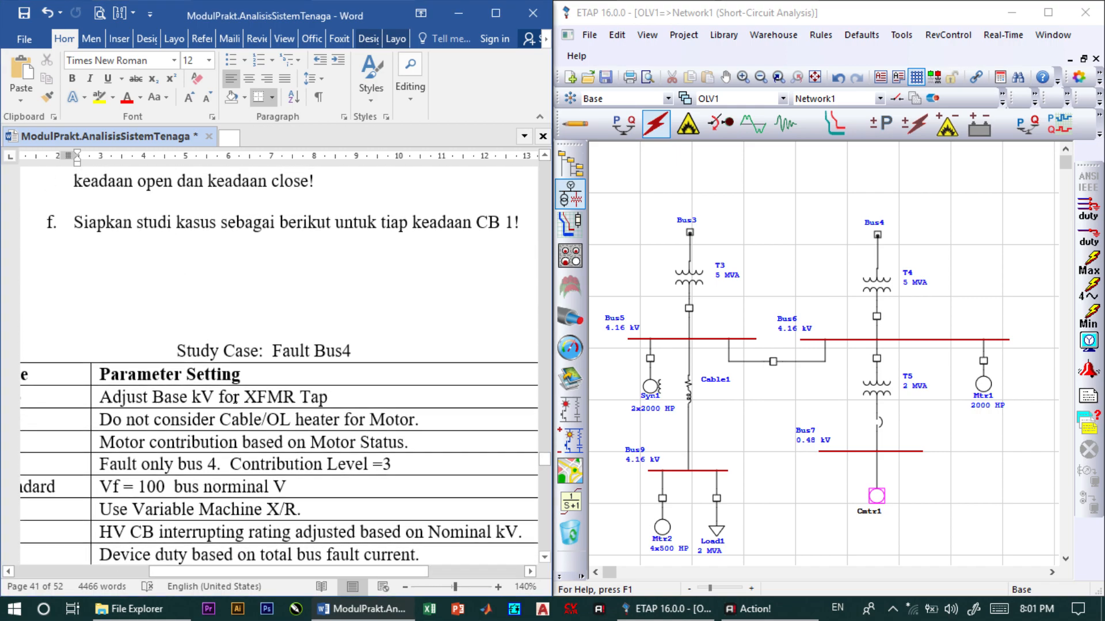
pyautogui.scroll(2, 235, 399)
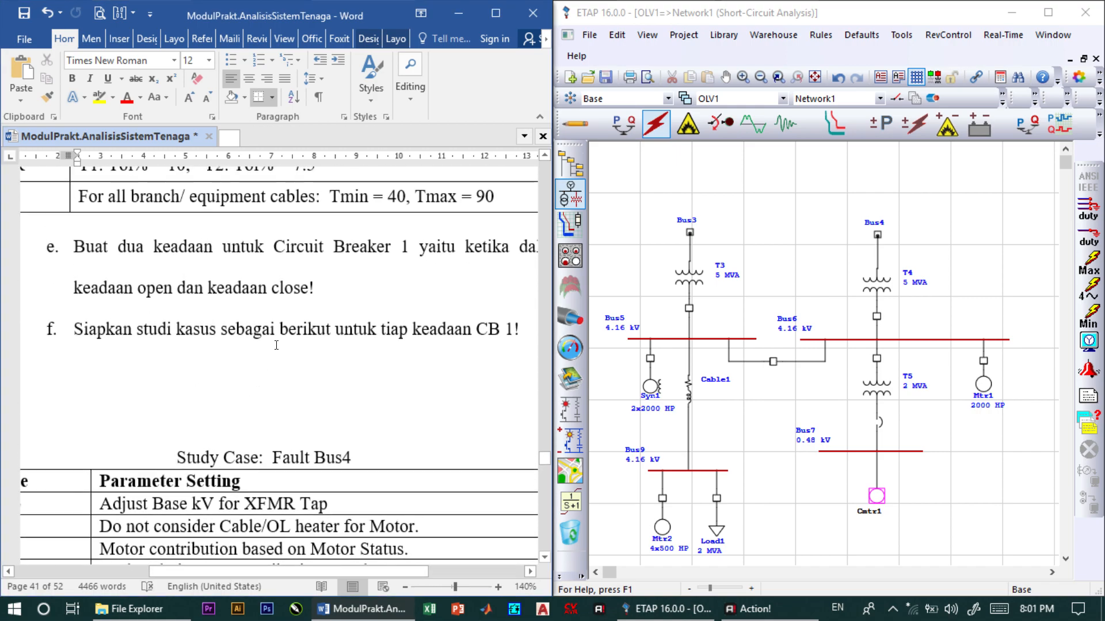
pyautogui.scroll(-4, 276, 345)
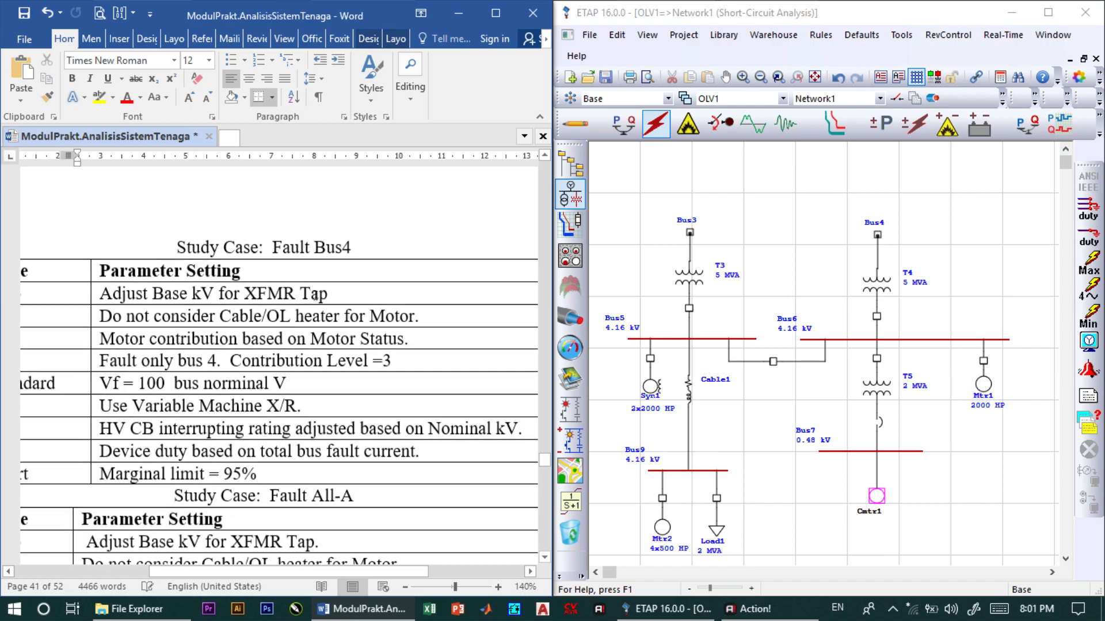
pyautogui.scroll(-3, 292, 389)
pyautogui.scroll(-3, 291, 390)
pyautogui.scroll(12, 315, 410)
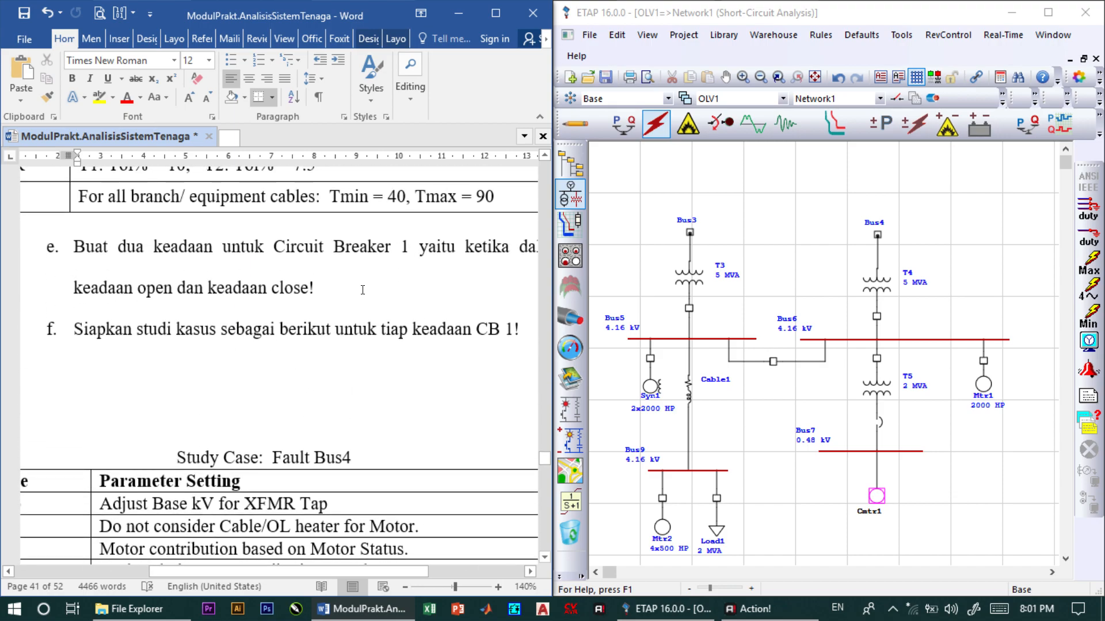
# Select the tie breaker between Bus5 and Bus6 and reread the module's instructions e and f on Circuit Breaker 1.
pyautogui.click(774, 361)
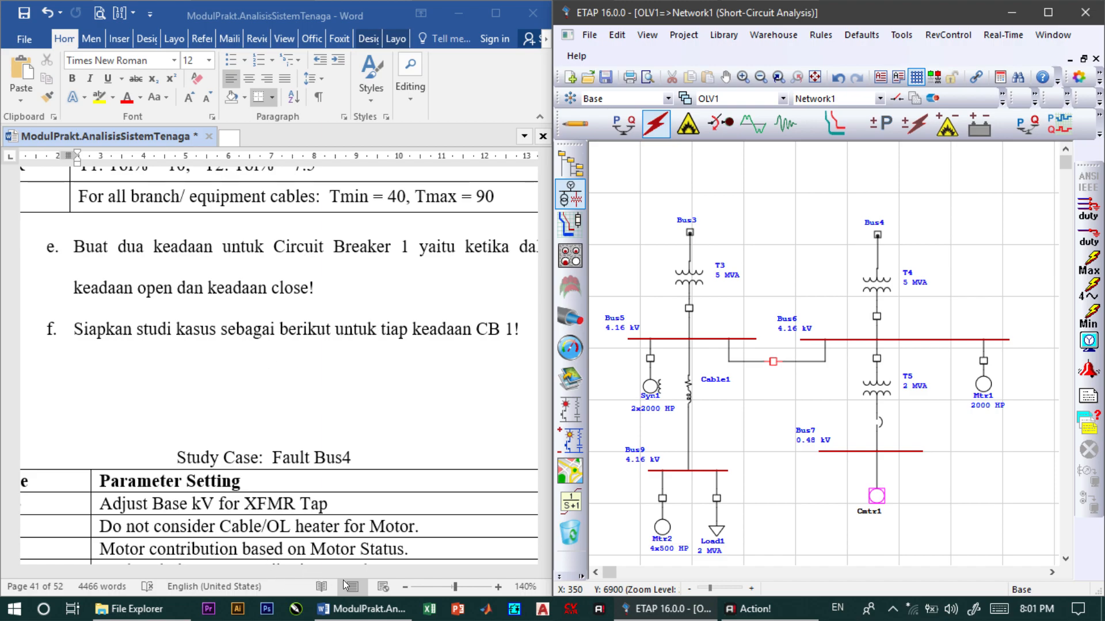
pyautogui.click(223, 372)
pyautogui.moveTo(257, 570)
pyautogui.mouseDown()
pyautogui.moveTo(318, 577)
pyautogui.moveTo(268, 572)
pyautogui.mouseUp()
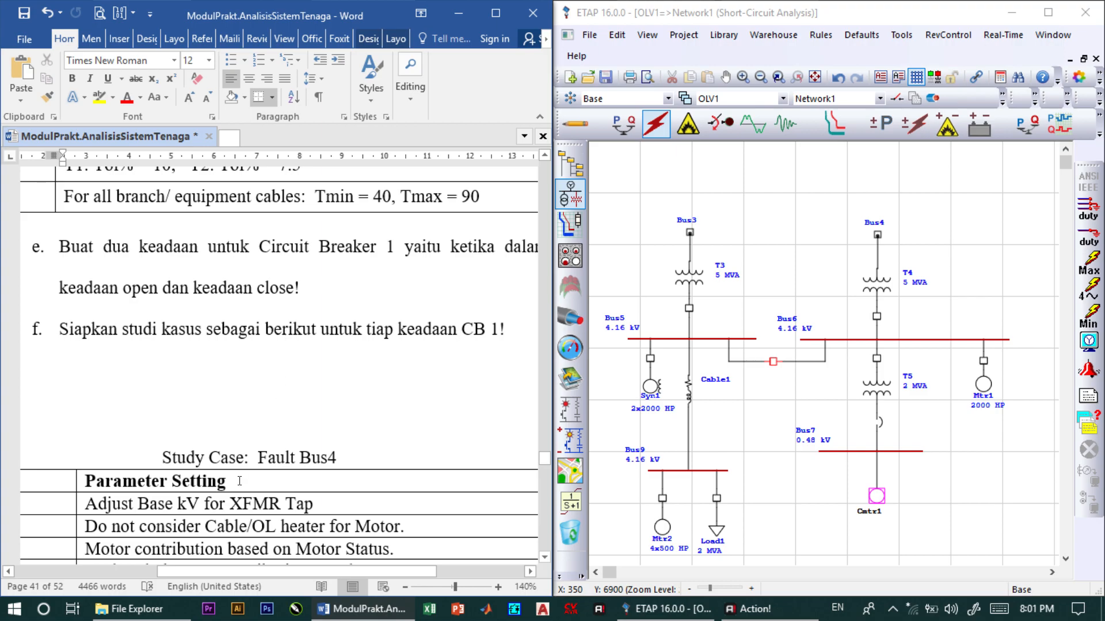
pyautogui.scroll(-2, 289, 371)
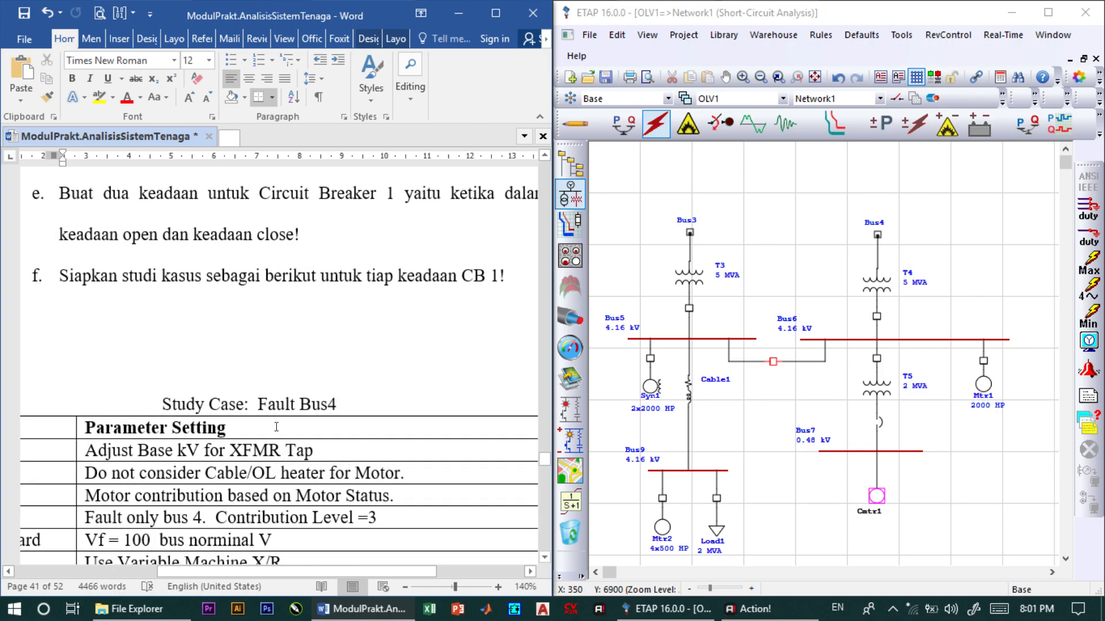
pyautogui.scroll(-2, 276, 424)
pyautogui.scroll(8, 277, 424)
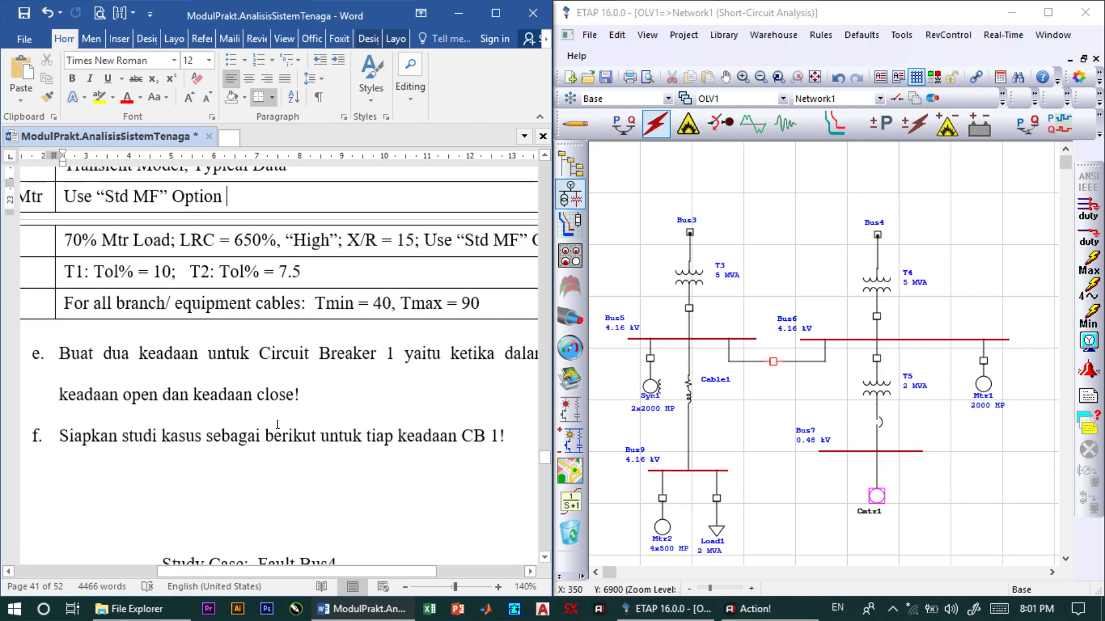
pyautogui.scroll(-4, 278, 425)
pyautogui.scroll(-2, 247, 465)
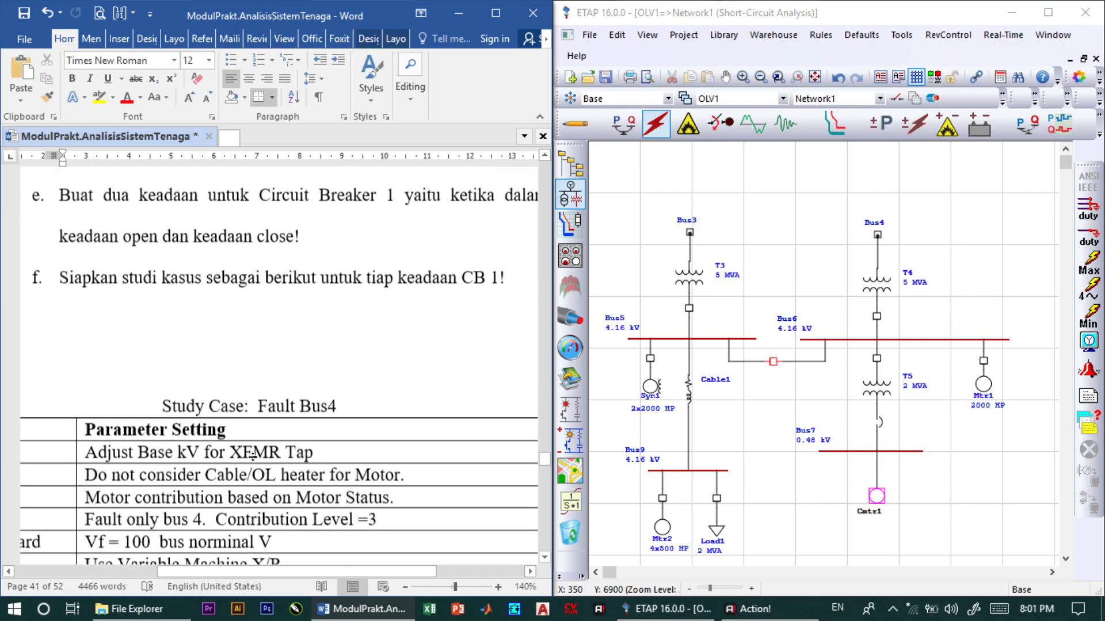
# Review the Fault Bus4, Fault All-A and Fault All-B study case settings and examine CB1 in the module's one-line diagram.
pyautogui.scroll(-4, 291, 430)
pyautogui.scroll(-4, 293, 428)
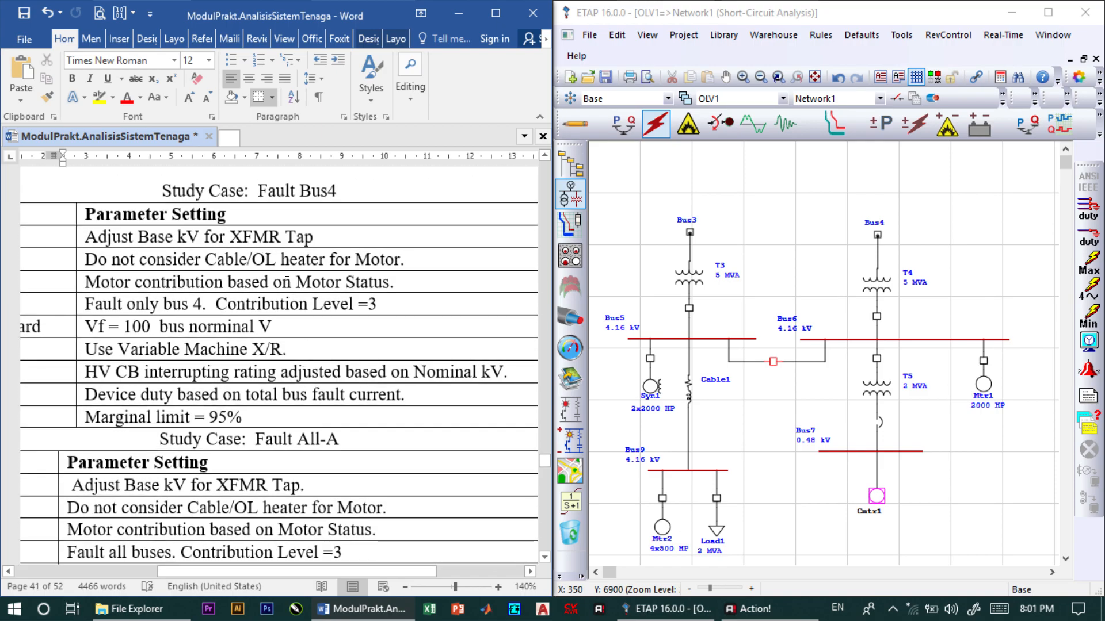
pyautogui.scroll(-4, 247, 346)
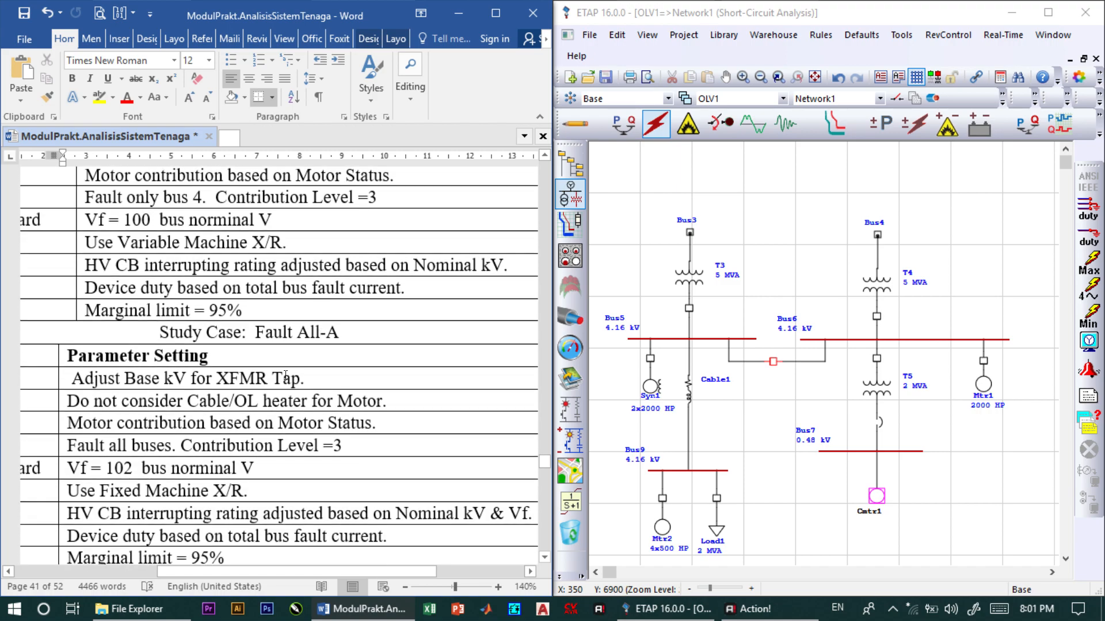
pyautogui.scroll(-8, 286, 375)
pyautogui.scroll(-3, 301, 389)
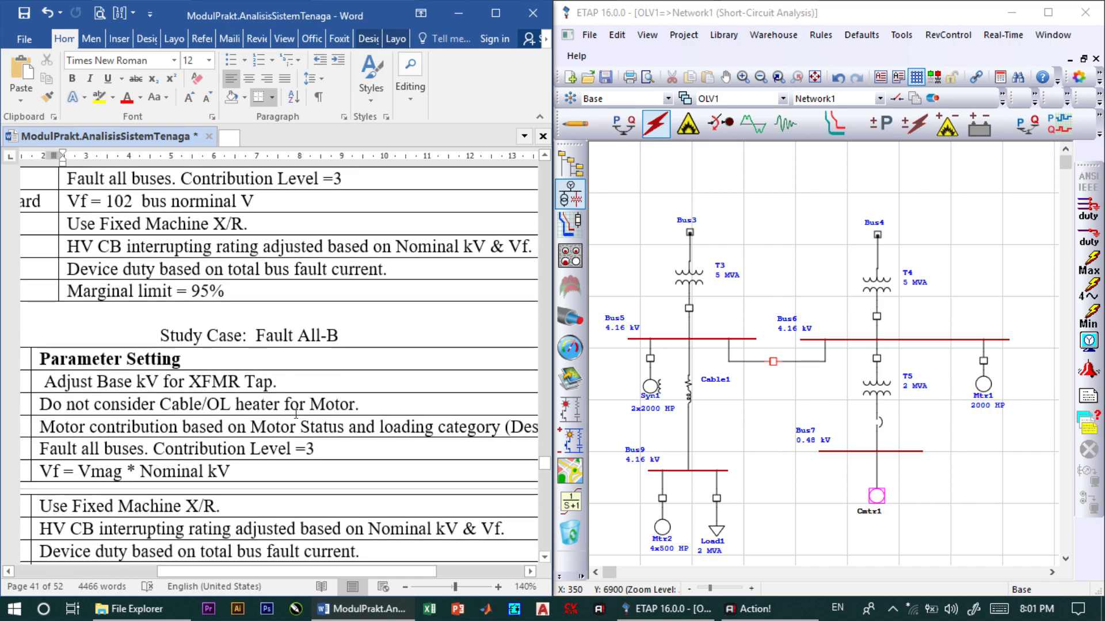
pyautogui.scroll(8, 282, 394)
pyautogui.scroll(20, 261, 397)
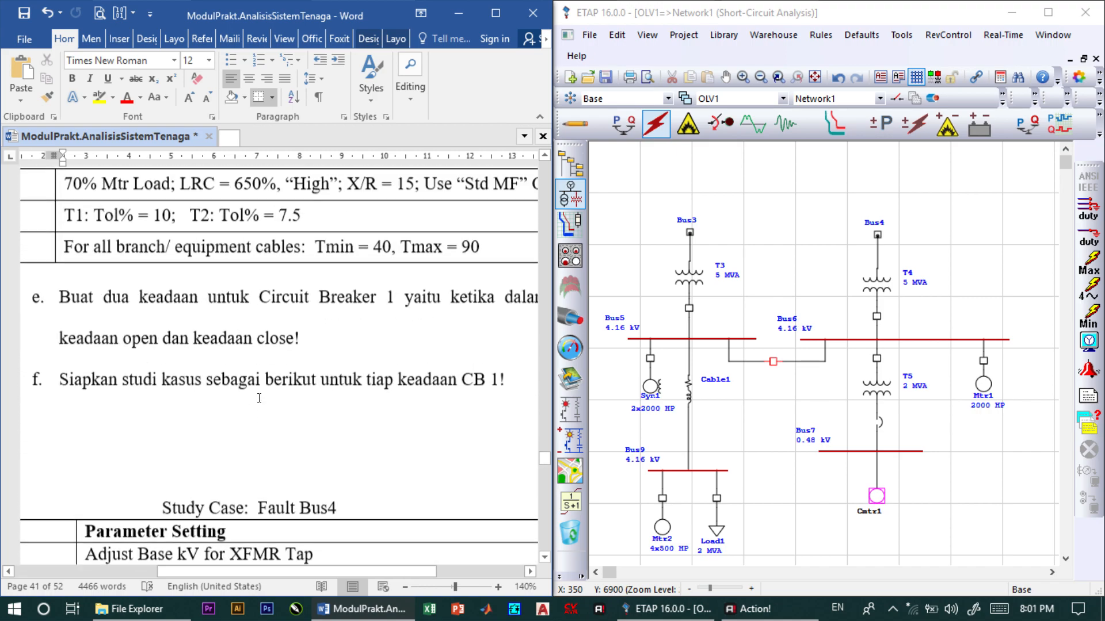
pyautogui.scroll(3, 257, 401)
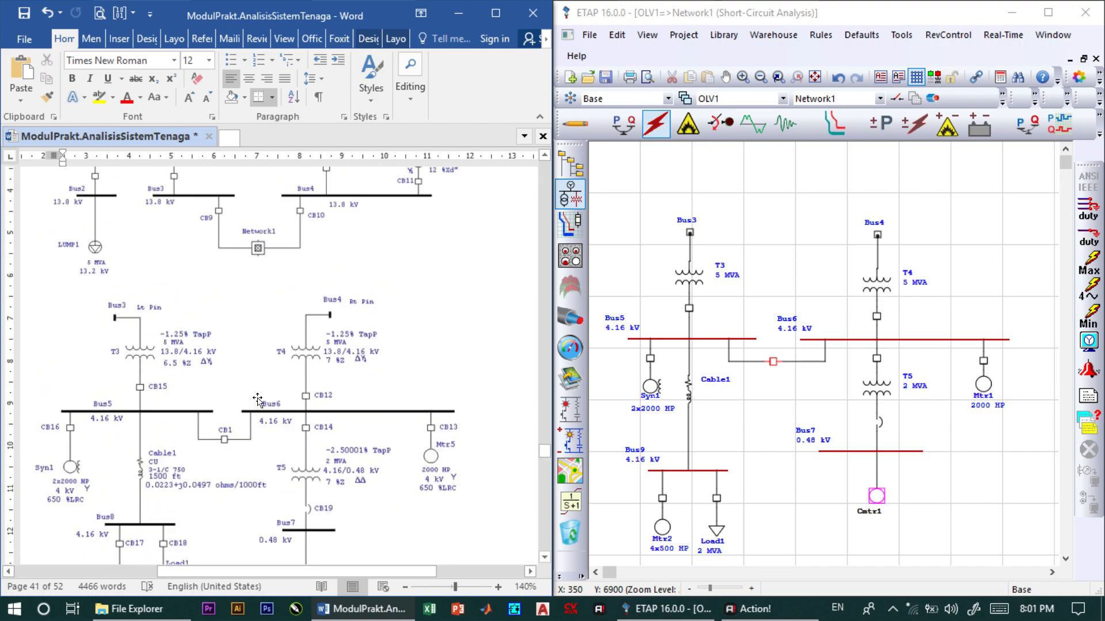
# Return the Network1 diagram to Edit mode and consult the module's instruction on the open and close states of Circuit Breaker 1.
pyautogui.click(761, 385)
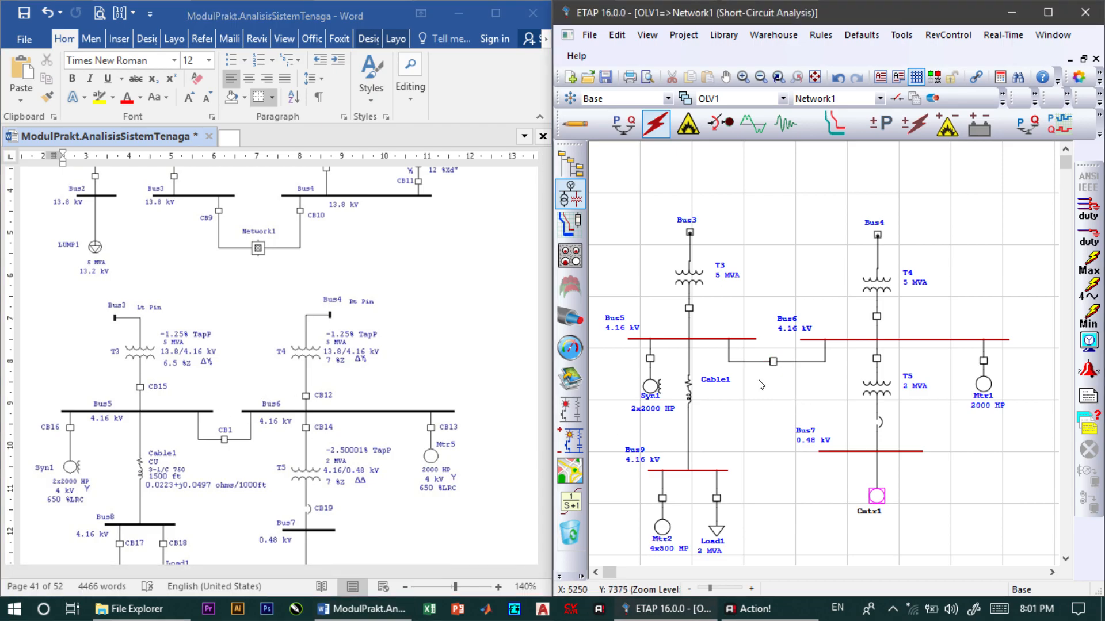
pyautogui.click(578, 123)
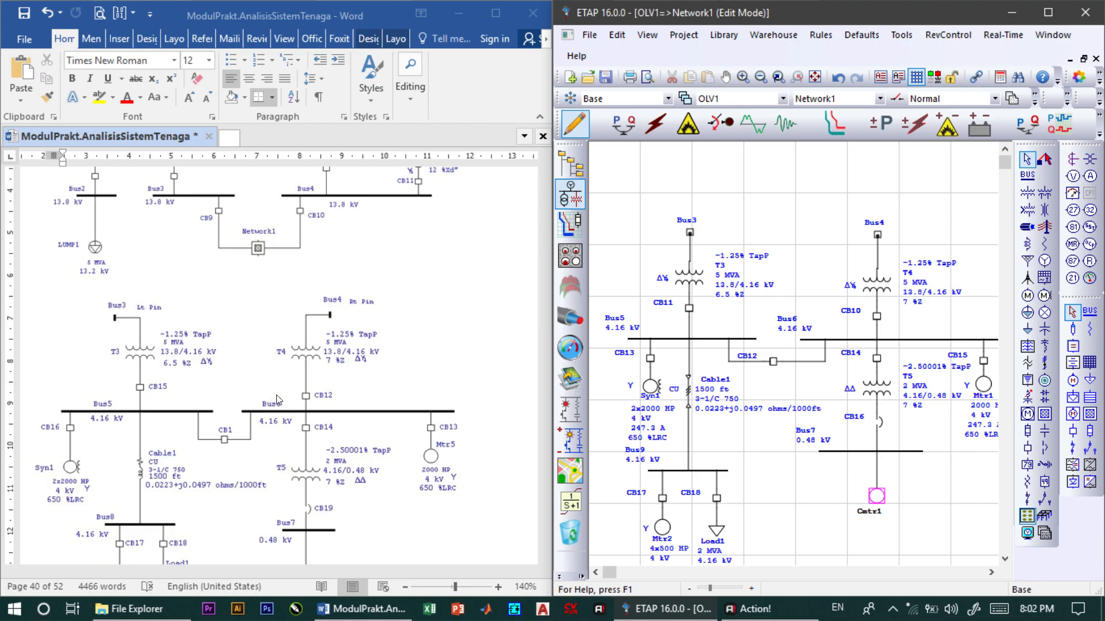
pyautogui.scroll(-10, 277, 399)
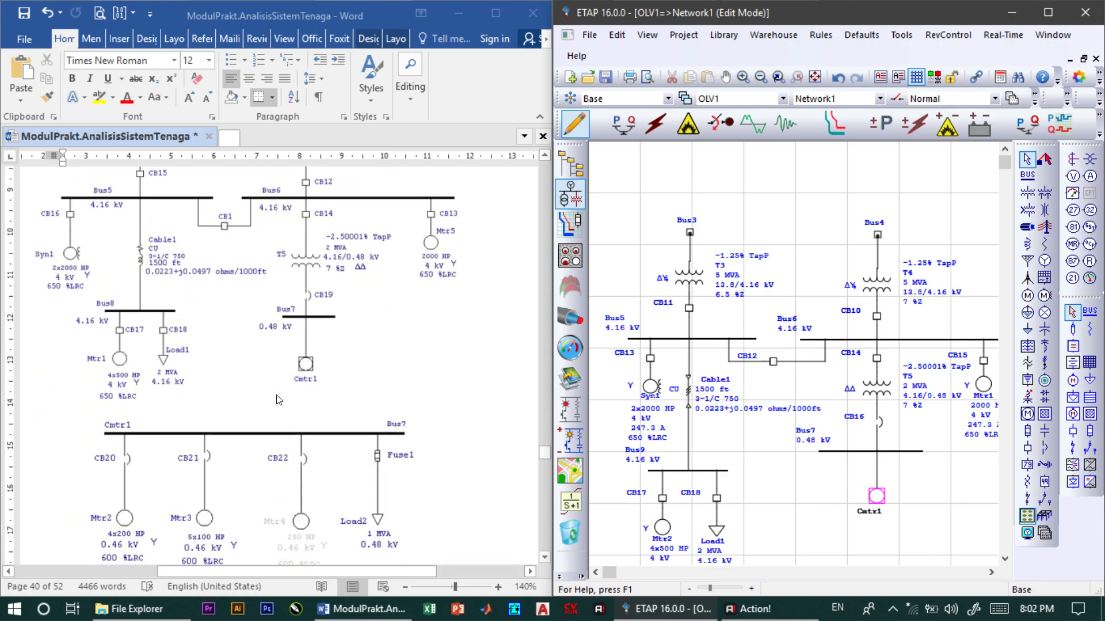
pyautogui.scroll(-20, 276, 399)
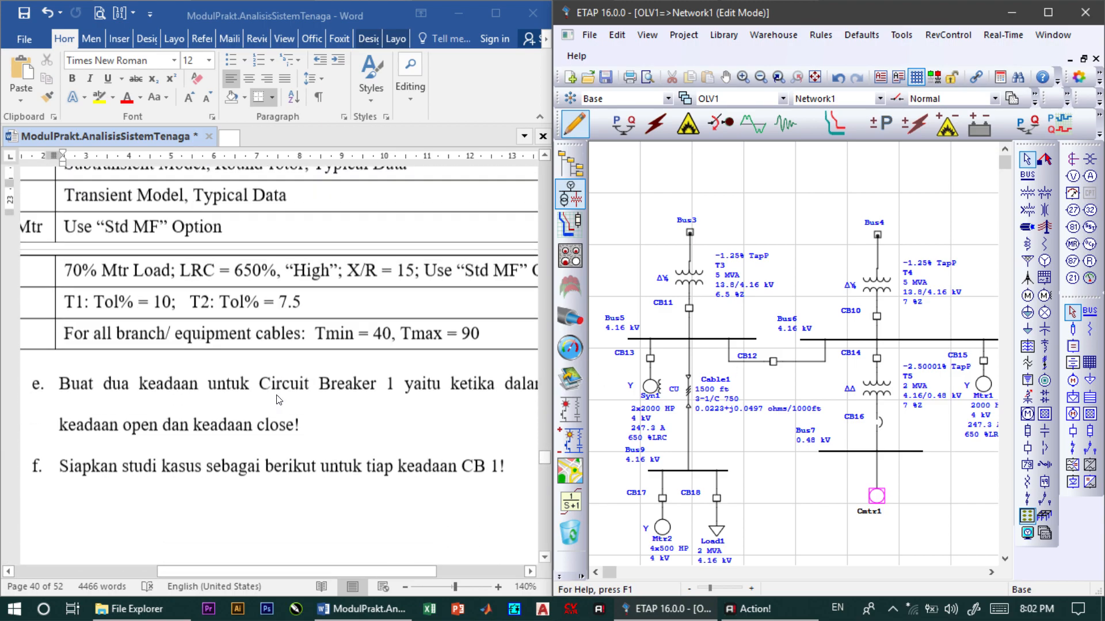
pyautogui.scroll(2, 221, 266)
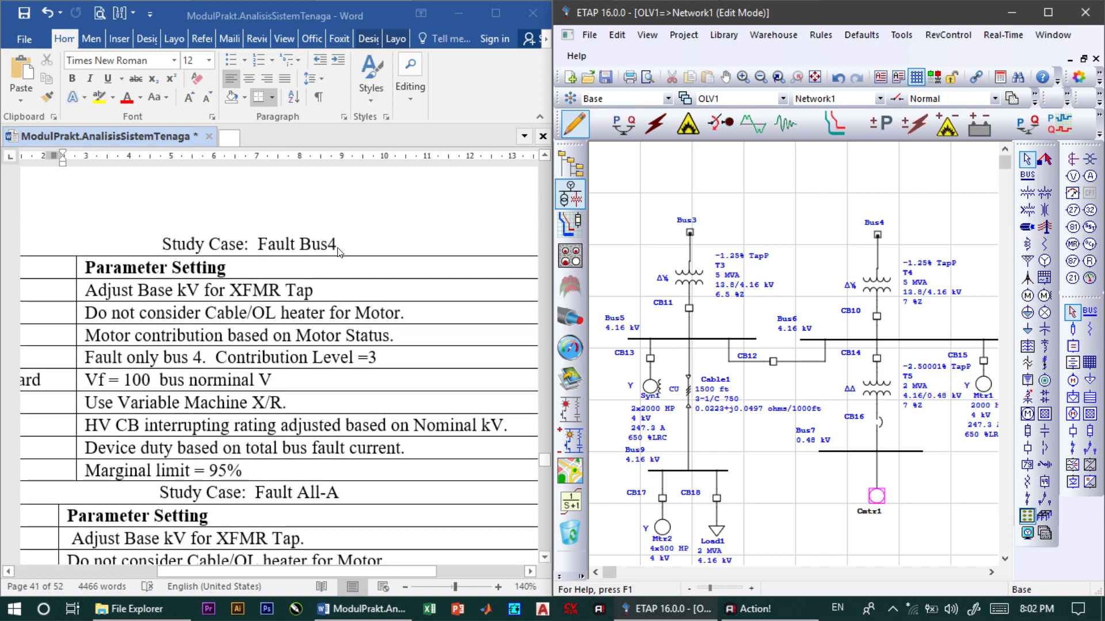
pyautogui.click(1100, 107)
pyautogui.click(827, 154)
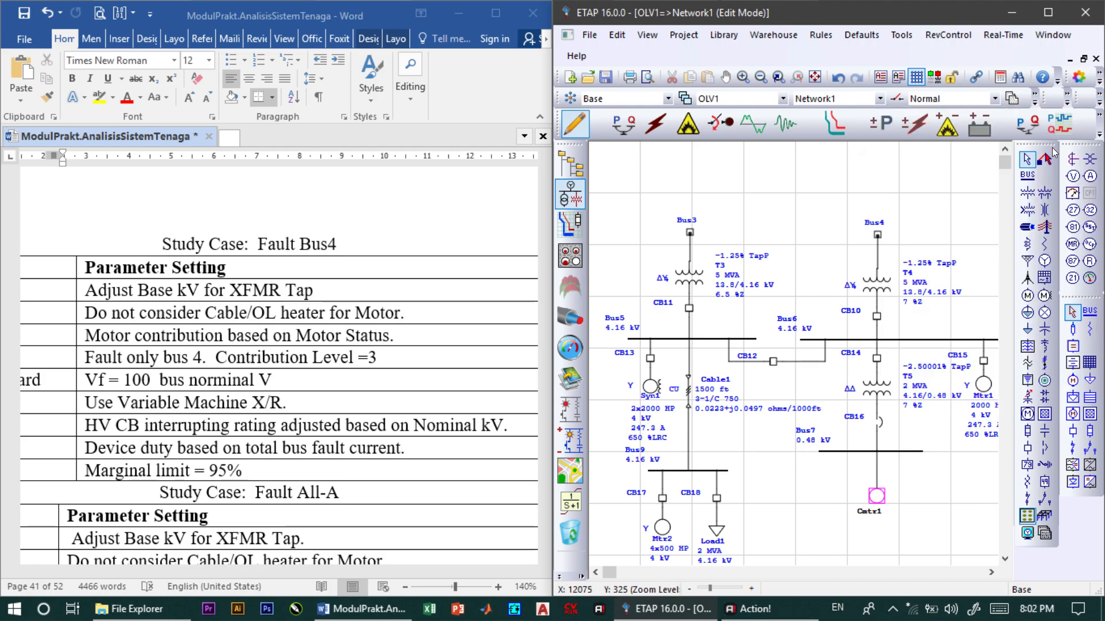
pyautogui.click(1100, 133)
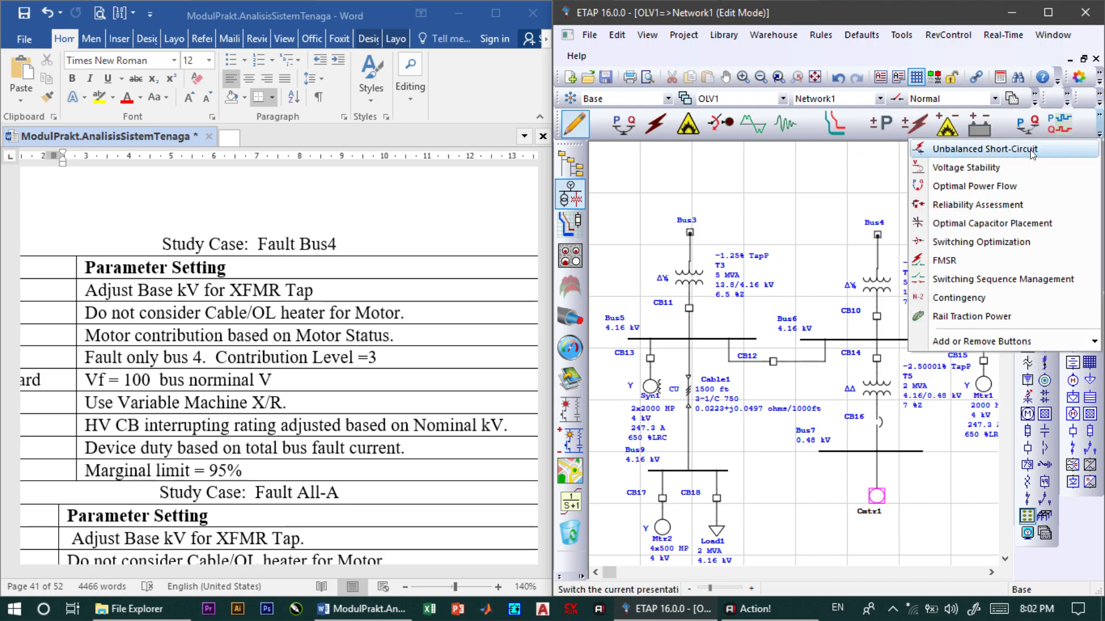
pyautogui.click(853, 179)
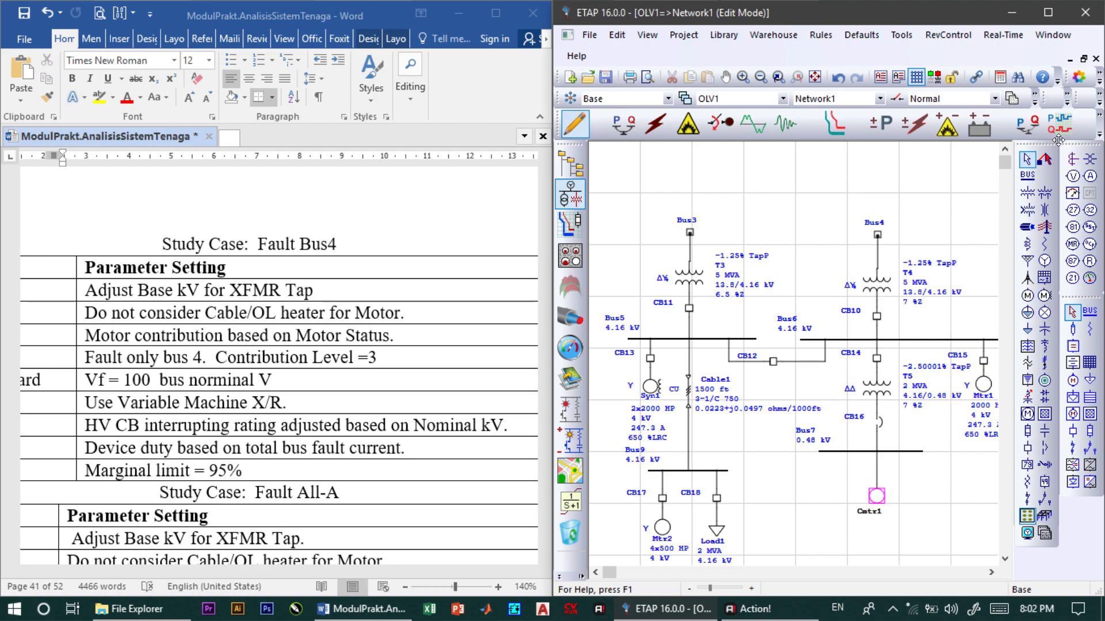
pyautogui.click(1066, 105)
pyautogui.click(1066, 106)
pyautogui.click(1099, 105)
pyautogui.click(1099, 104)
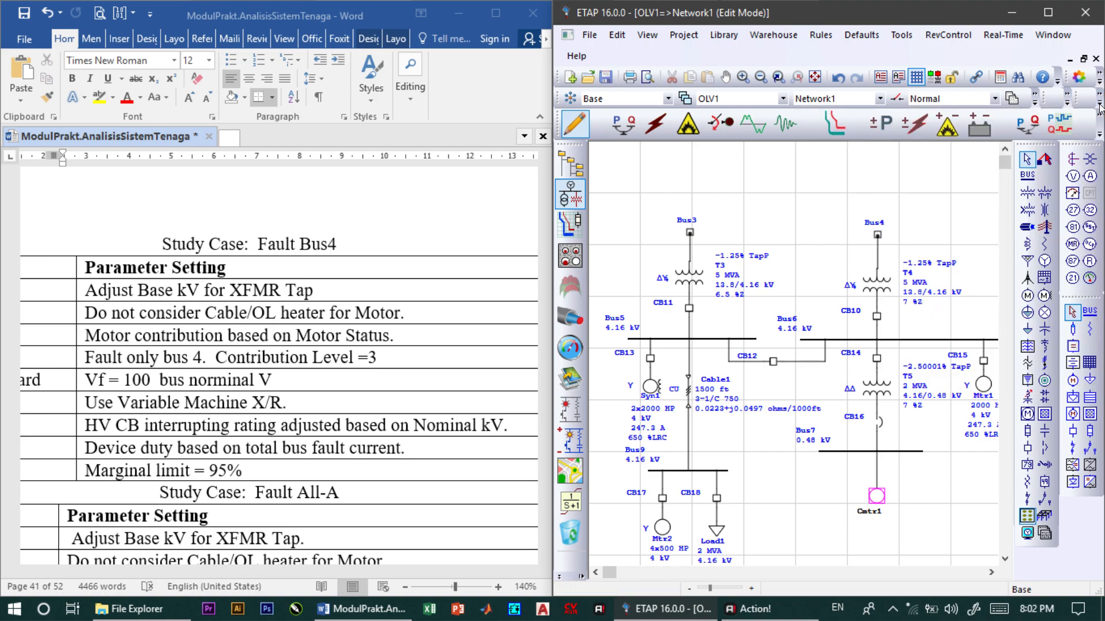
pyautogui.click(1099, 137)
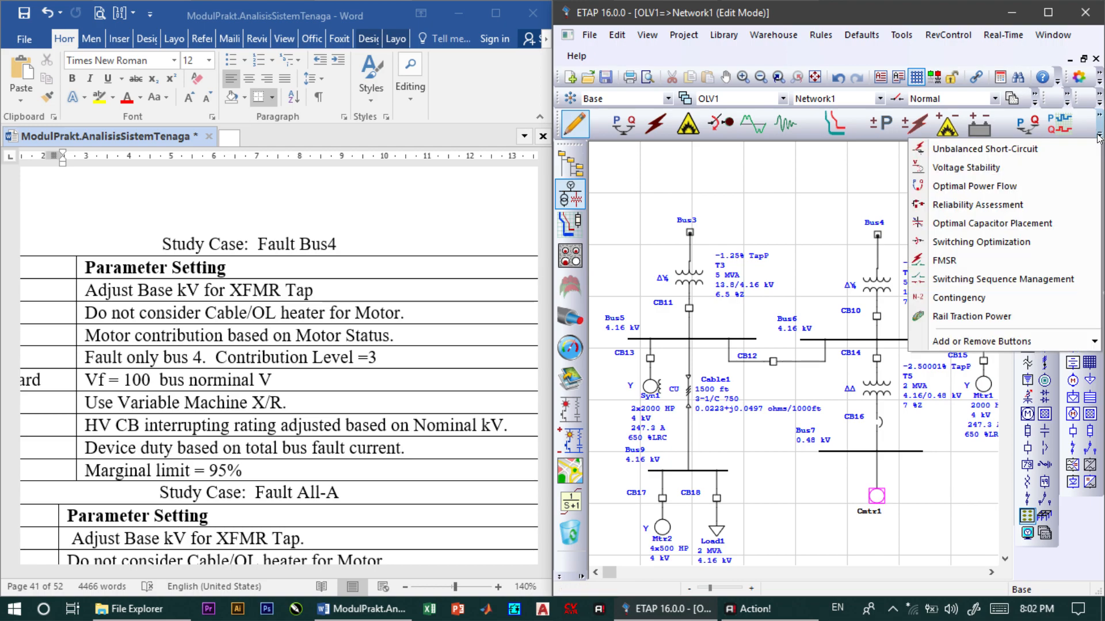
pyautogui.click(1100, 136)
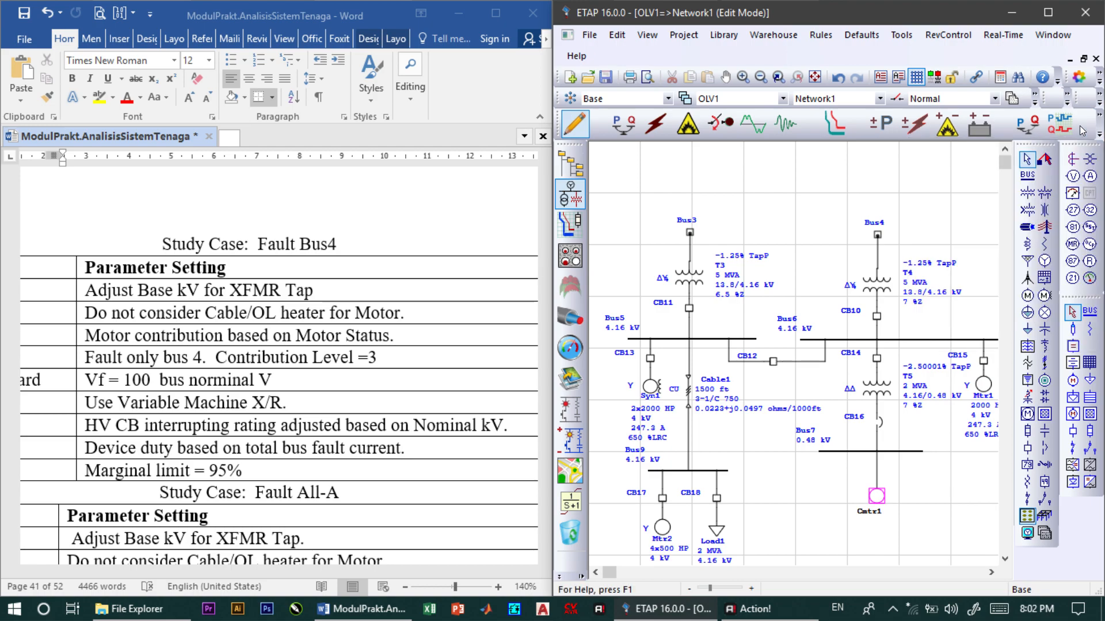
# Switch the Network1 diagram to Short-Circuit Analysis mode and open study case SC for editing.
pyautogui.click(650, 124)
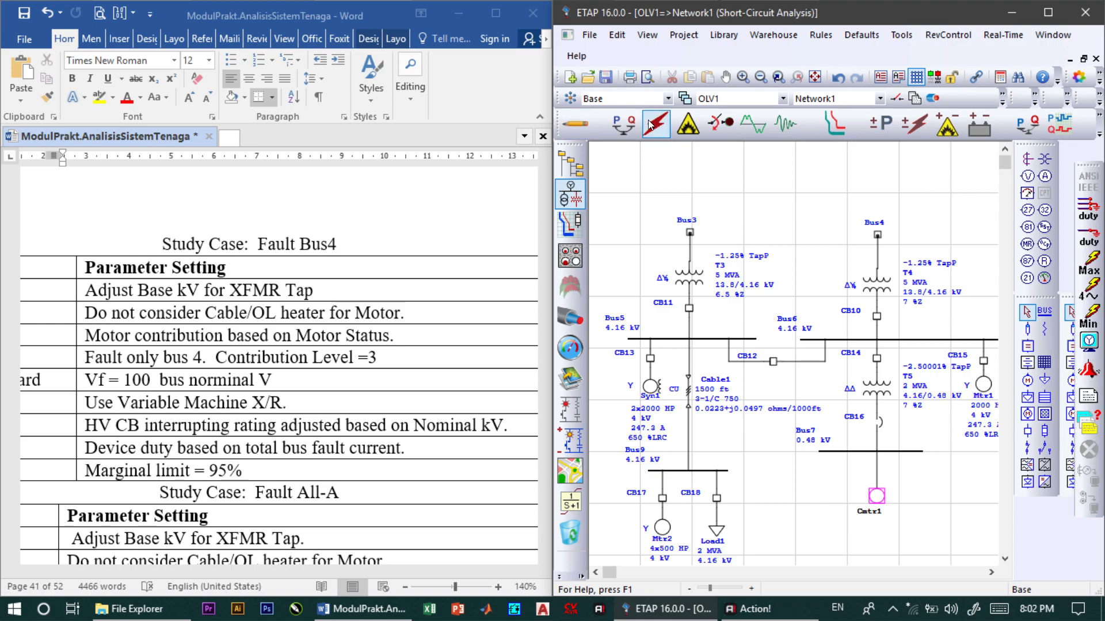
pyautogui.click(1100, 137)
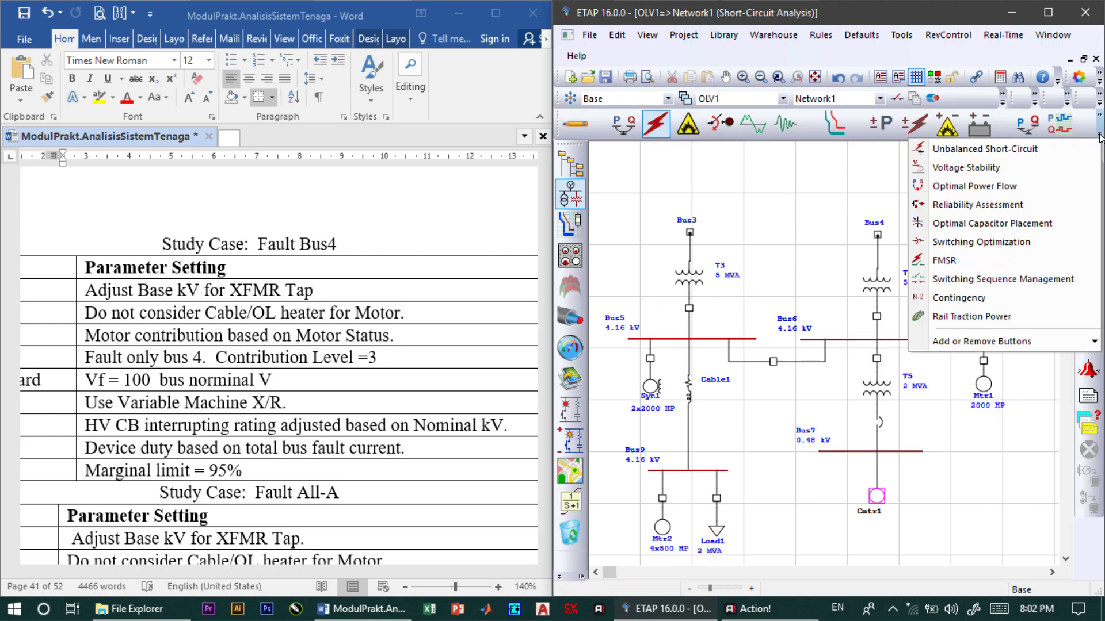
pyautogui.click(1100, 115)
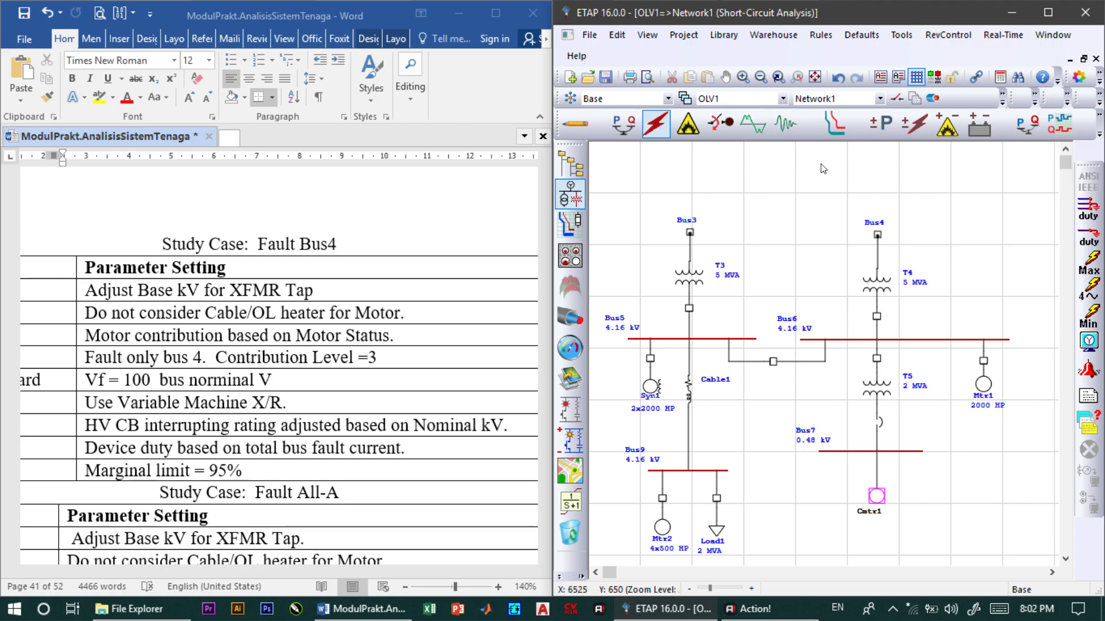
pyautogui.click(1099, 103)
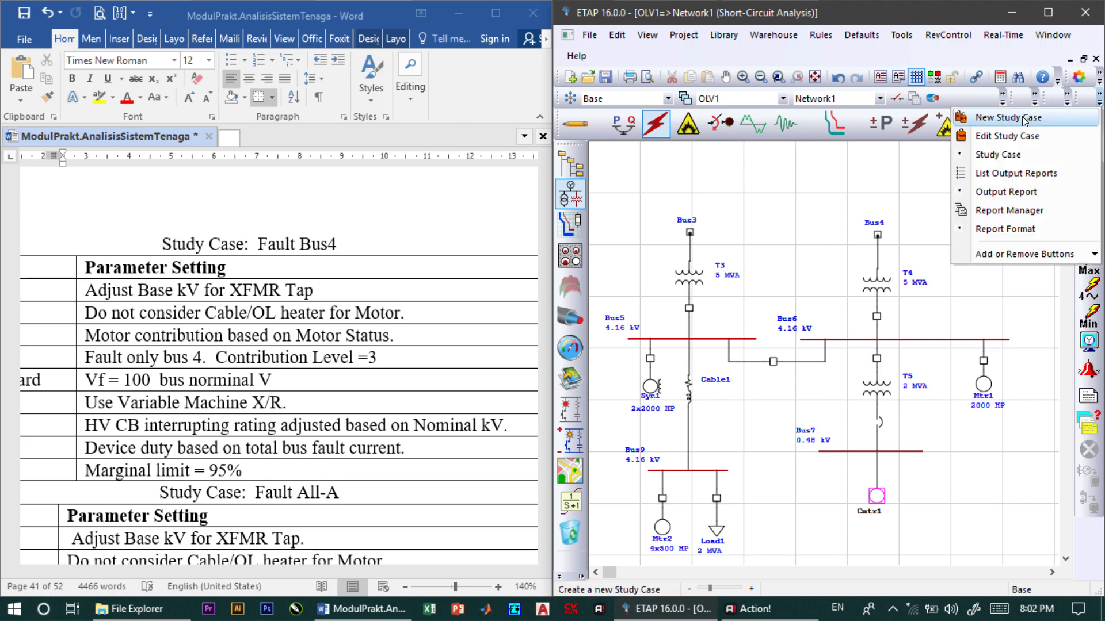
pyautogui.click(996, 128)
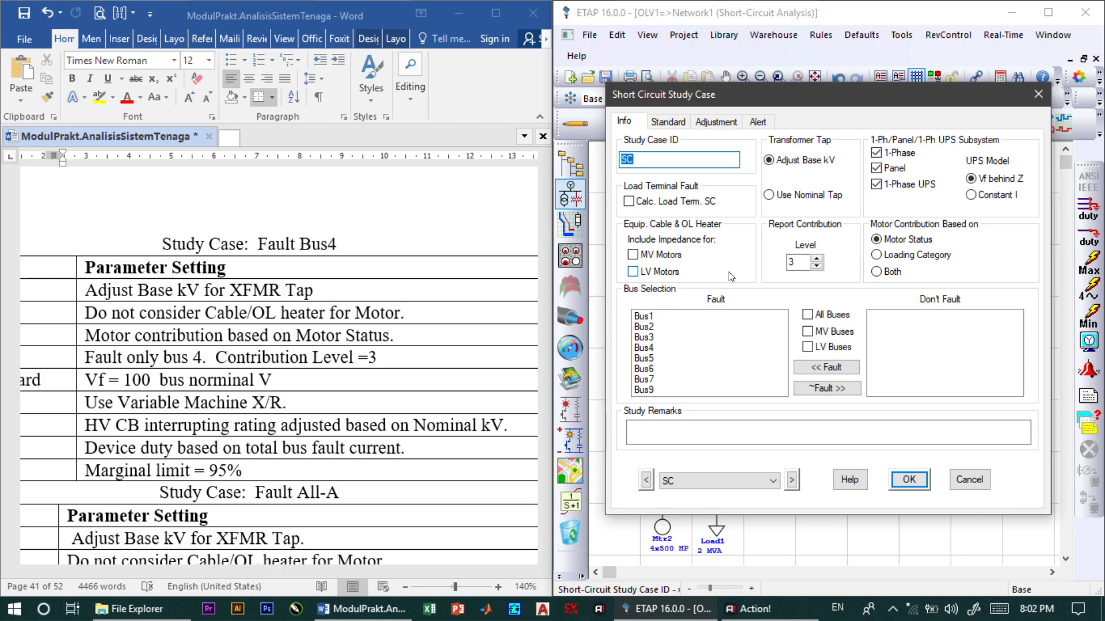
# Set study case SC to fault only Bus4, moving all the other buses to Don't Fault, and save it.
pyautogui.scroll(-1, 297, 255)
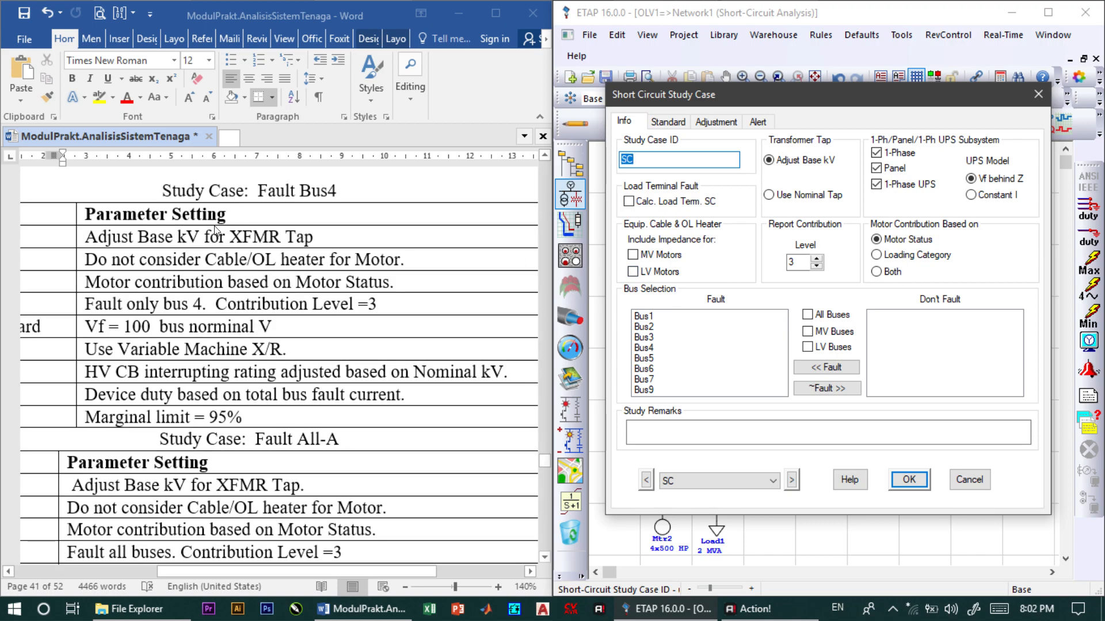
pyautogui.moveTo(259, 572)
pyautogui.mouseDown()
pyautogui.moveTo(229, 572)
pyautogui.moveTo(243, 573)
pyautogui.mouseUp()
pyautogui.click(405, 587)
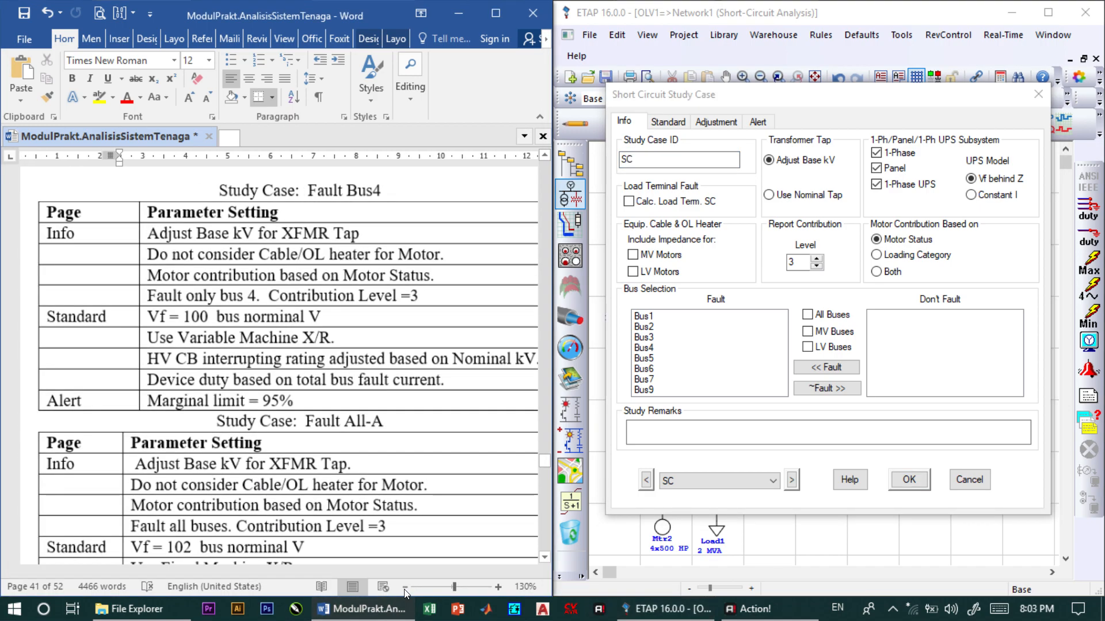
pyautogui.click(405, 587)
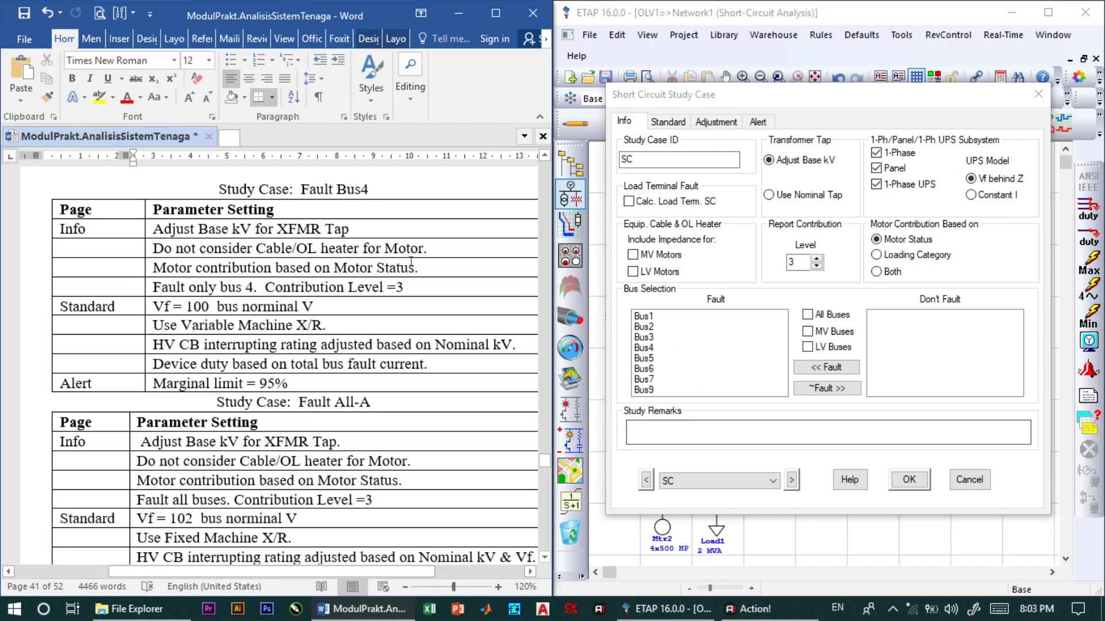
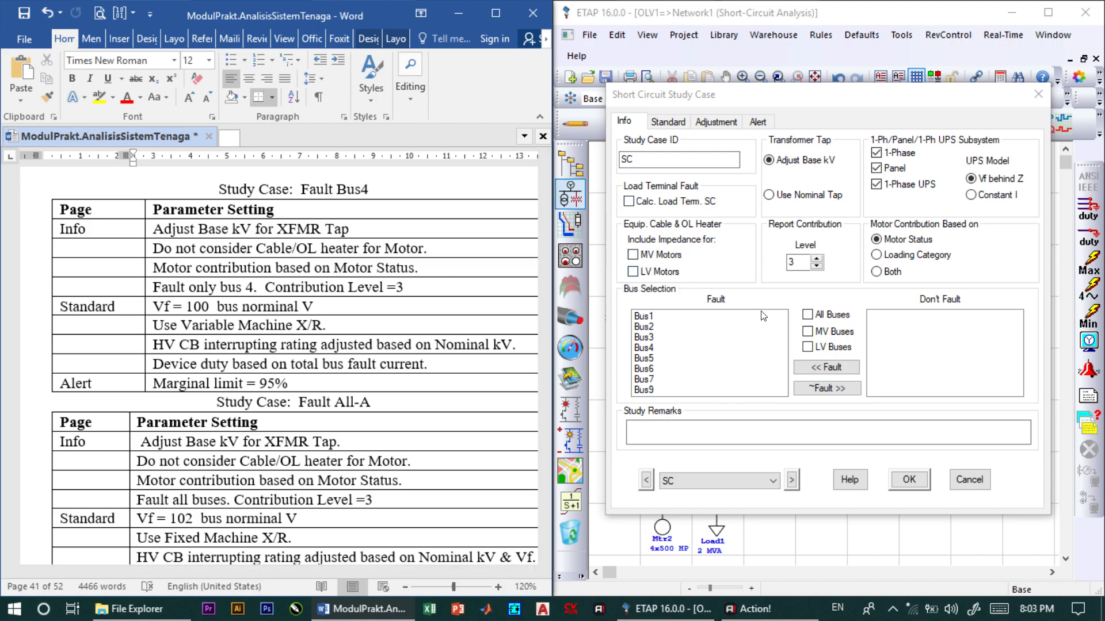
pyautogui.click(840, 386)
pyautogui.click(808, 315)
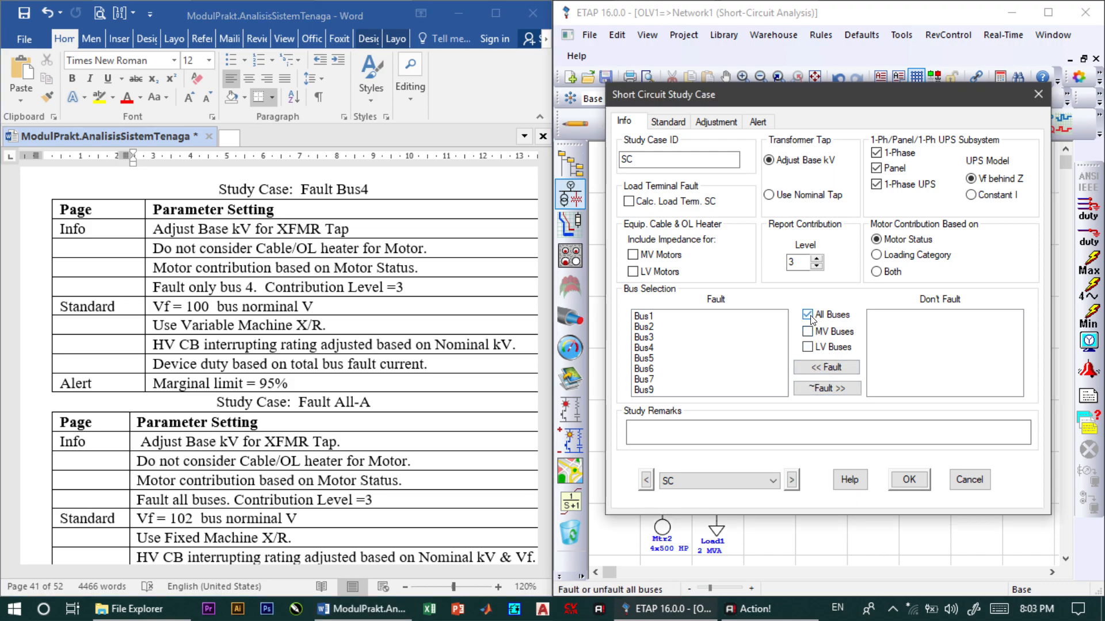
pyautogui.click(839, 387)
pyautogui.click(879, 348)
pyautogui.click(836, 368)
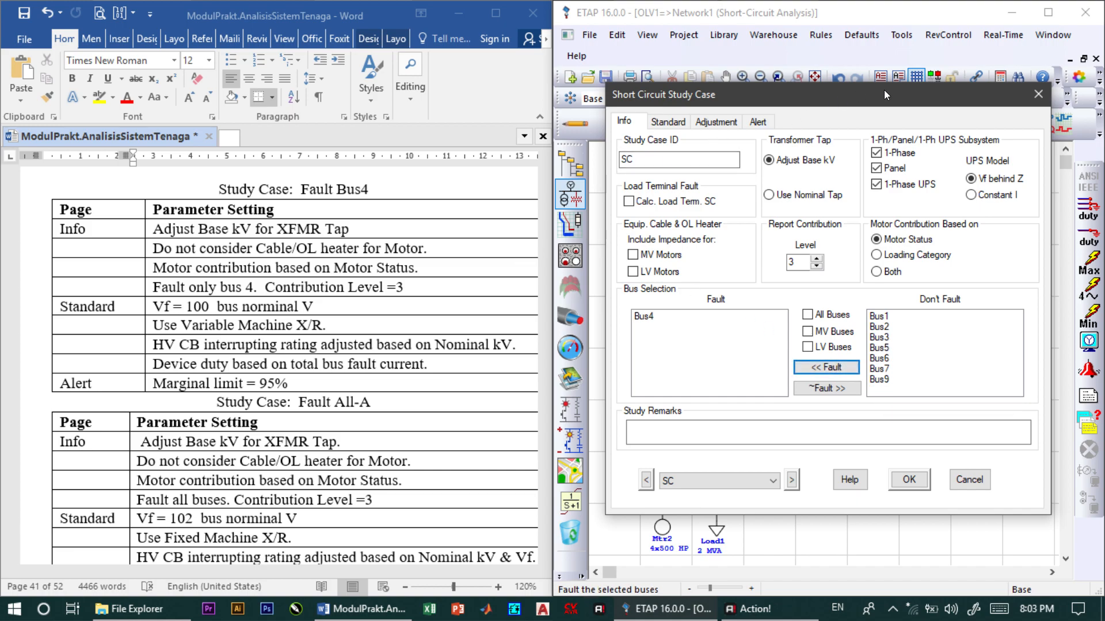
pyautogui.click(909, 481)
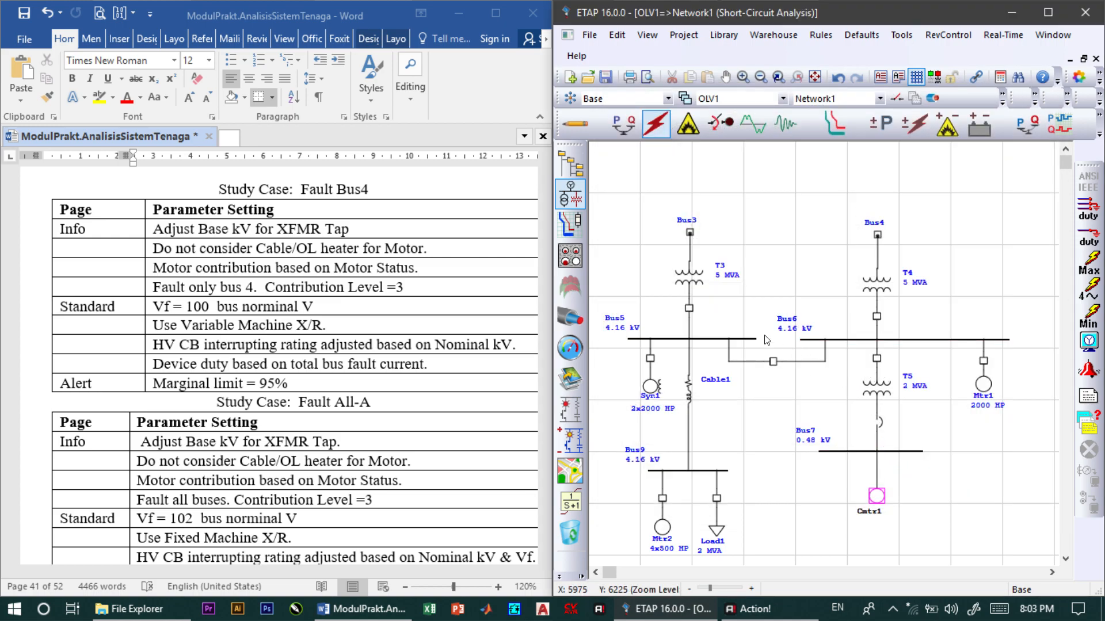
# Display the OLV1 diagram and reopen study case SC.
pyautogui.click(869, 99)
pyautogui.click(870, 113)
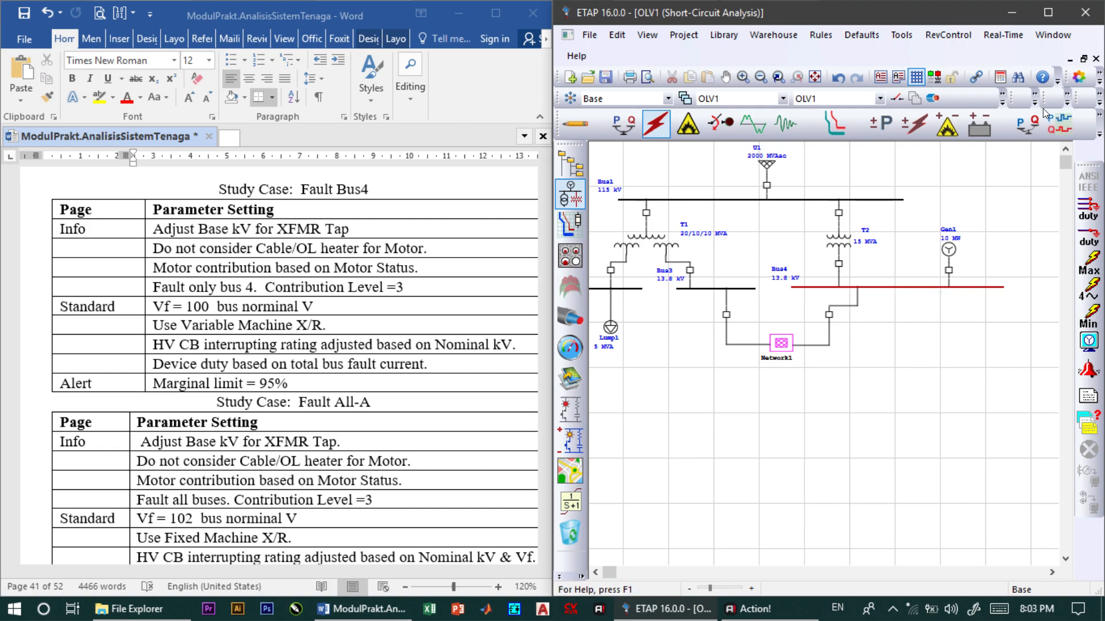
pyautogui.click(1099, 107)
pyautogui.click(1002, 132)
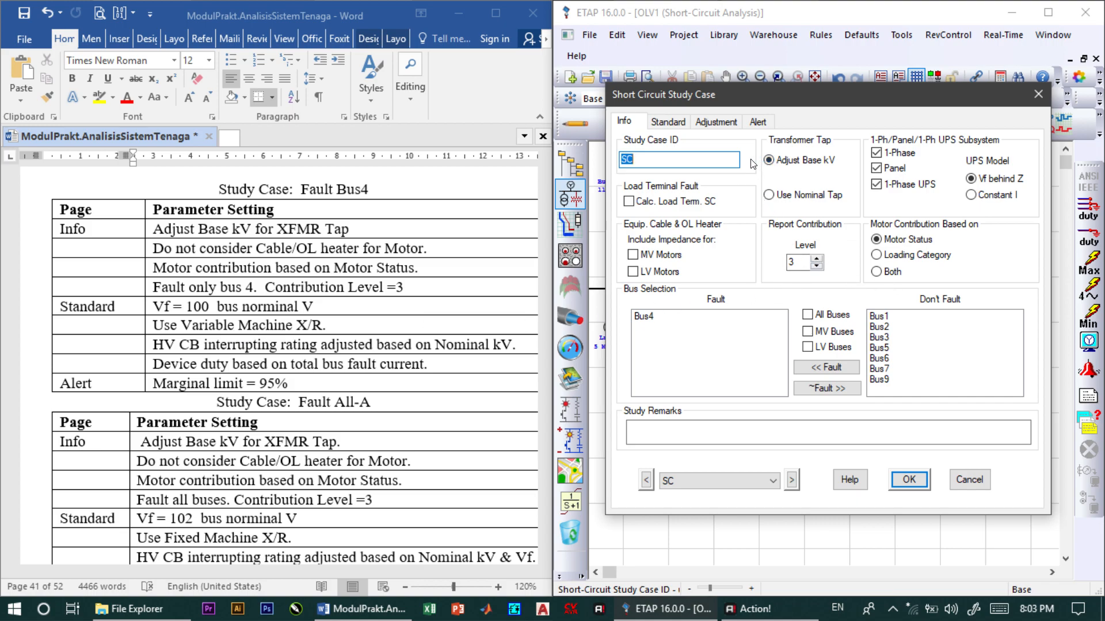
# Review study case SC's Standard, Adjustment and Alert settings, including the marginal limits, against the module's Fault Bus4 table.
pyautogui.click(669, 121)
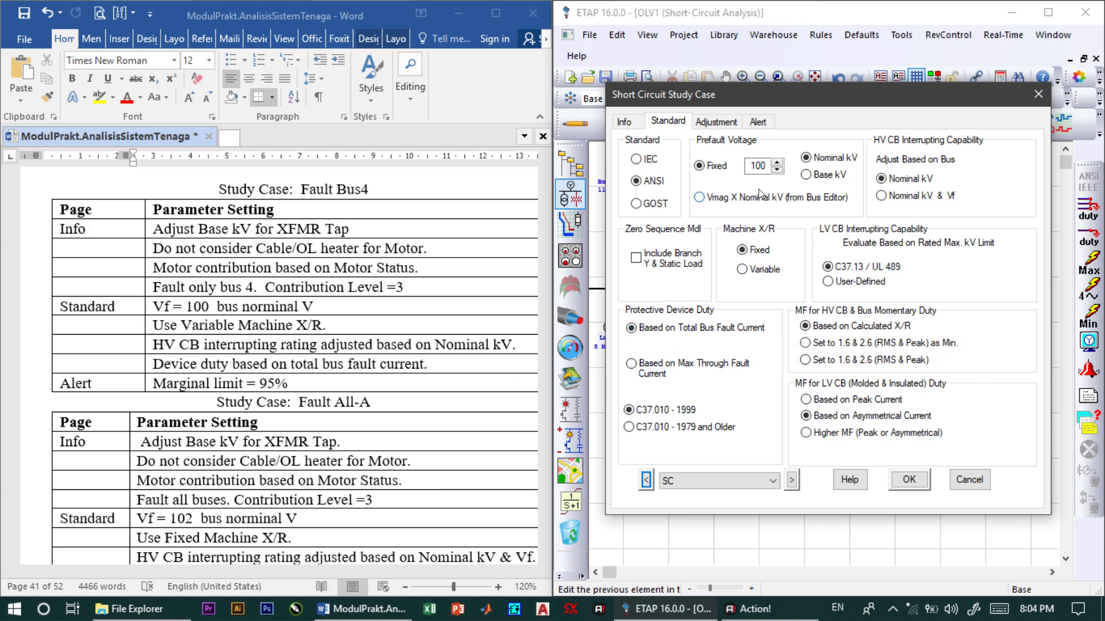
pyautogui.click(716, 122)
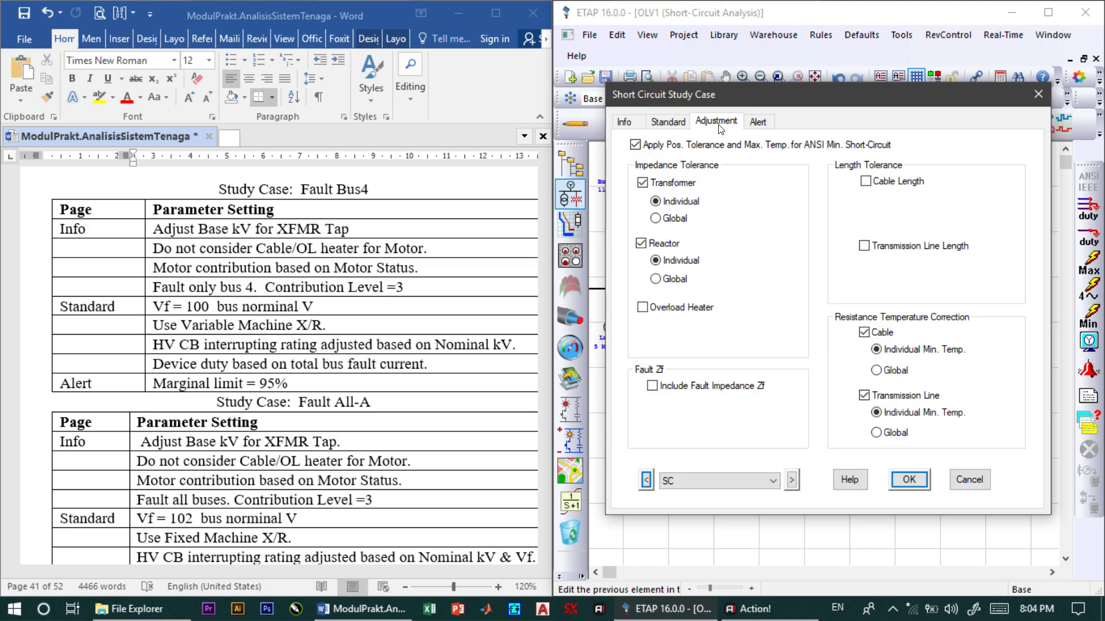
pyautogui.click(757, 122)
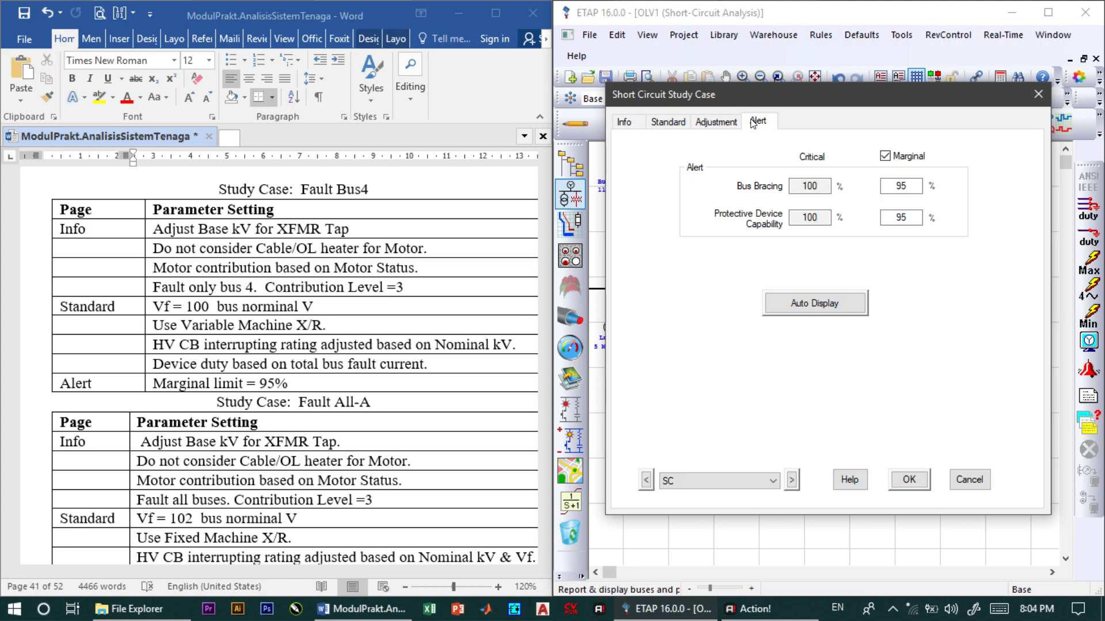
pyautogui.click(885, 157)
pyautogui.click(885, 158)
pyautogui.click(880, 157)
pyautogui.click(880, 157)
pyautogui.click(904, 481)
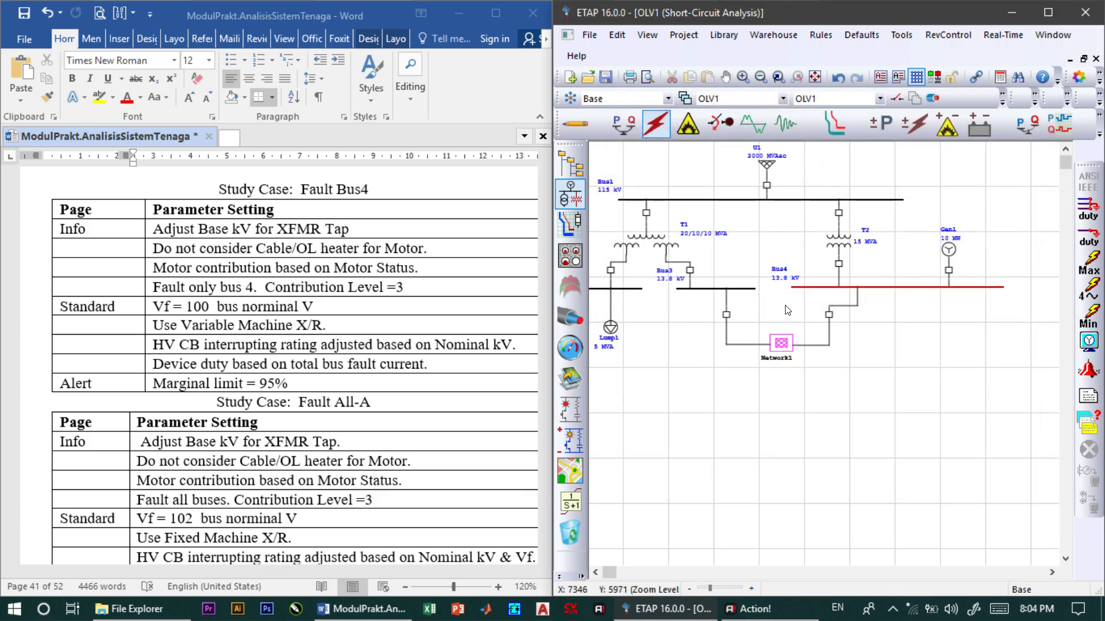
# Return to the Network1 diagram and check the properties of tie breaker CB12 between Bus5 and Bus6.
pyautogui.click(880, 99)
pyautogui.click(818, 124)
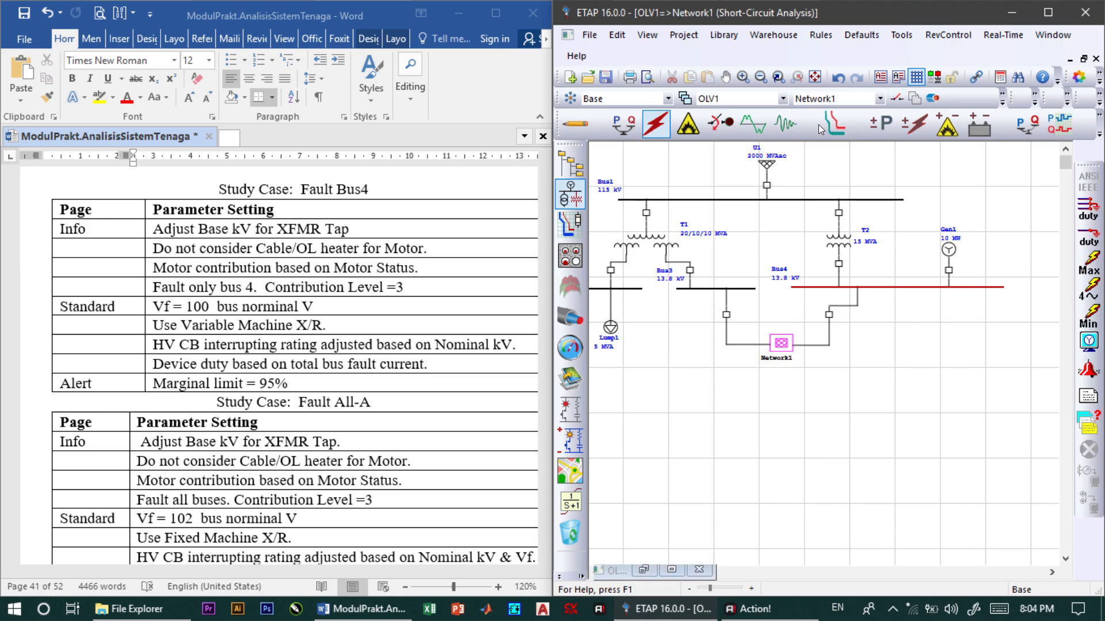
pyautogui.doubleClick(781, 344)
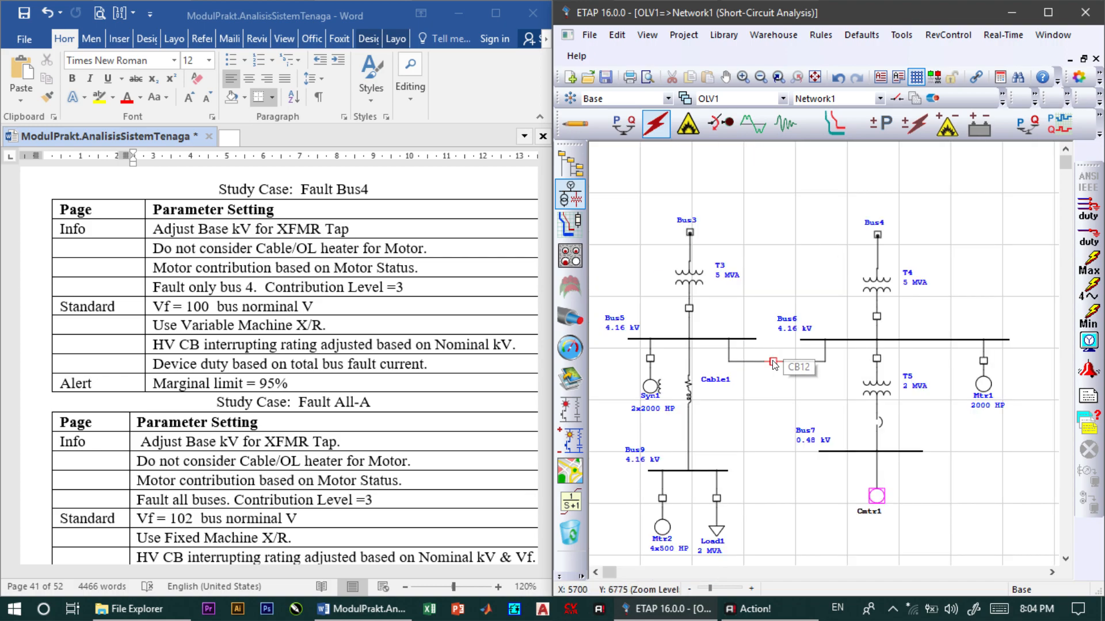
pyautogui.doubleClick(773, 362)
pyautogui.click(964, 515)
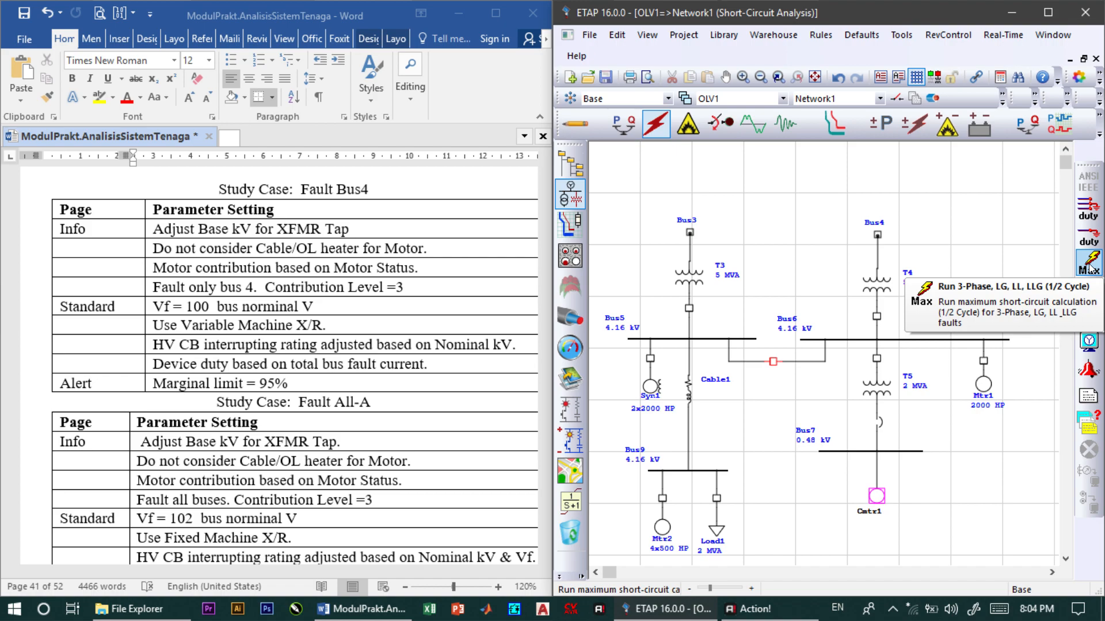
# Run the ANSI 3-phase device duty calculation and view the results on the Network1, OLV1 and Cmtr1 diagrams.
pyautogui.click(1094, 216)
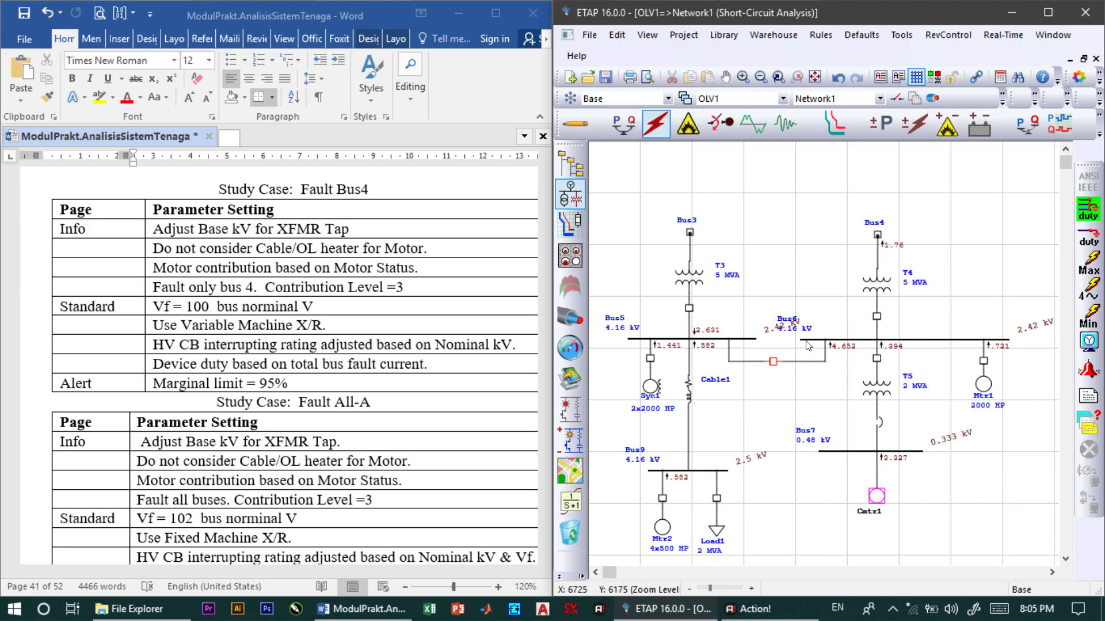
pyautogui.click(879, 102)
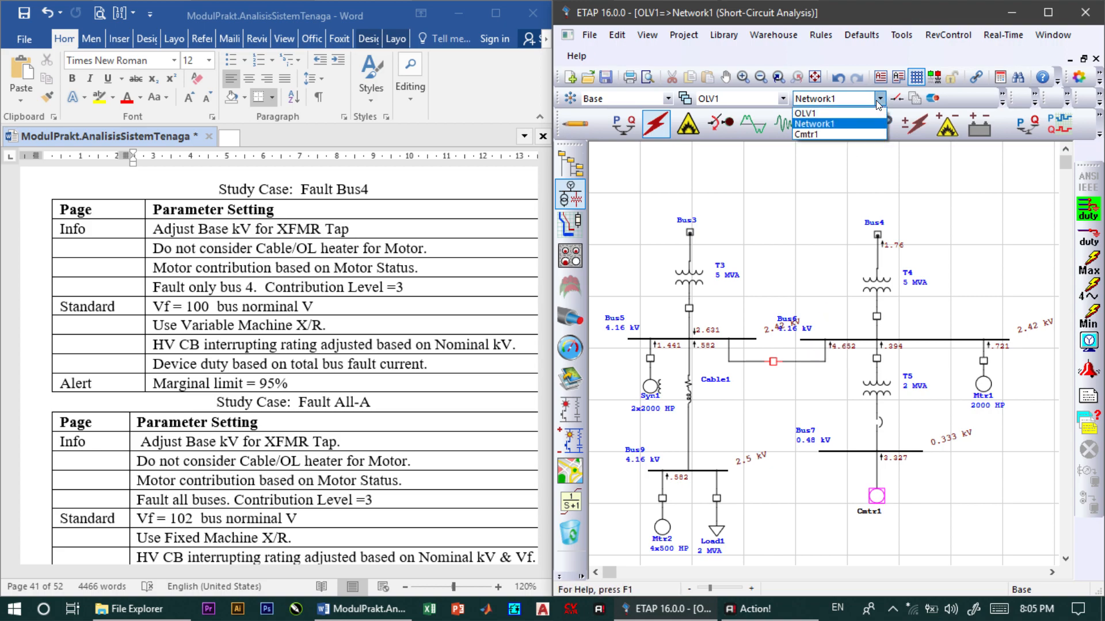
pyautogui.click(841, 114)
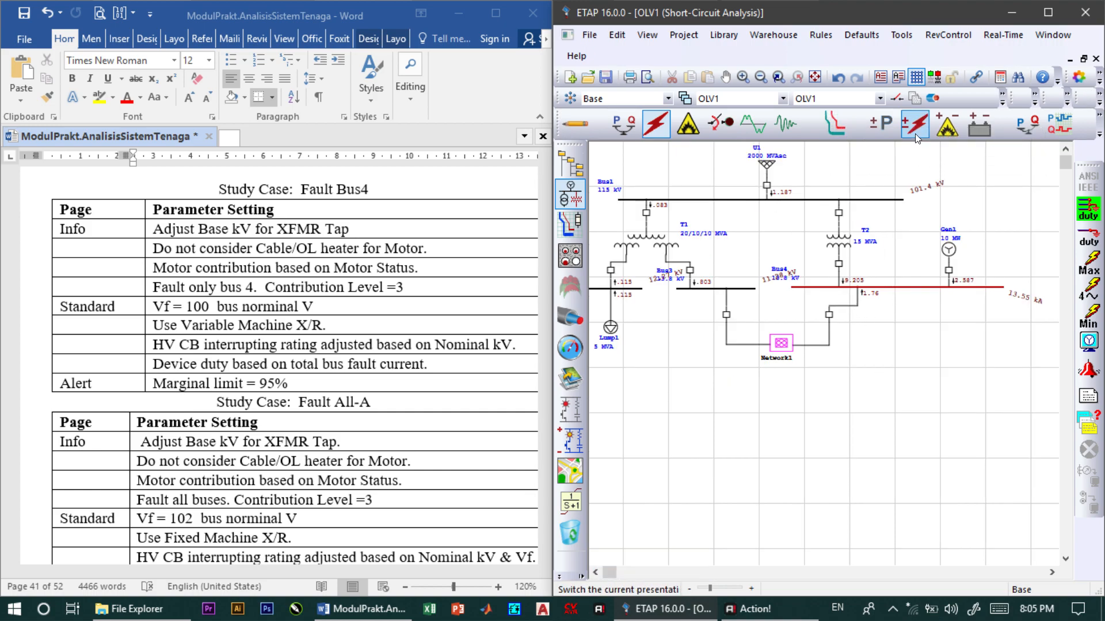
pyautogui.click(860, 97)
pyautogui.click(828, 129)
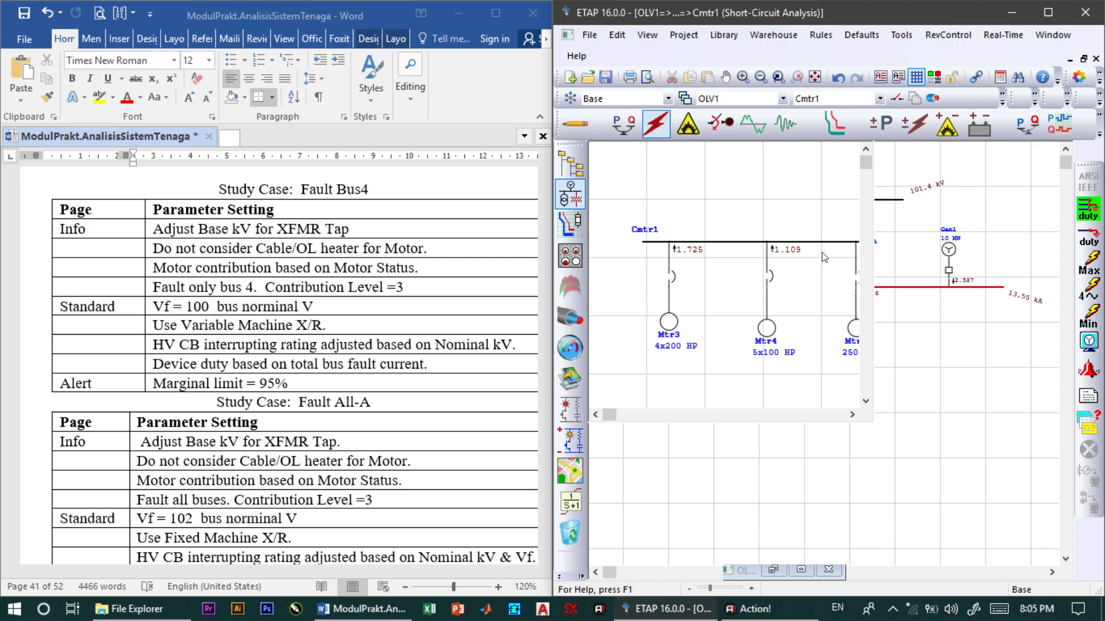
pyautogui.click(881, 98)
pyautogui.click(835, 120)
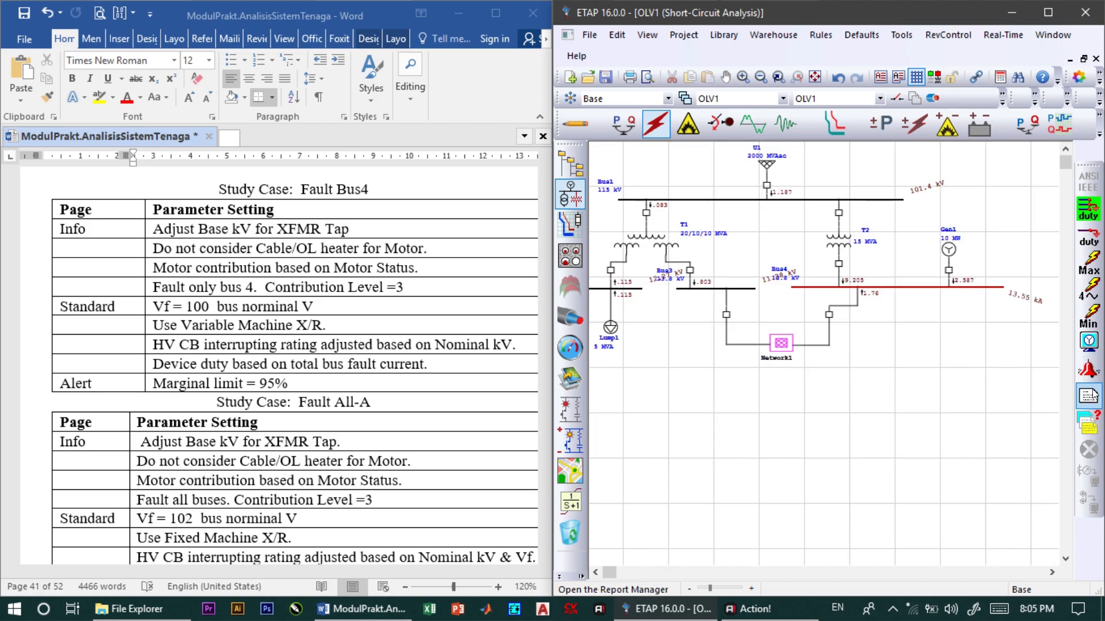
# Produce the Summary report for the ANSI 3-phase device duty calculation in the report viewer.
pyautogui.click(1089, 396)
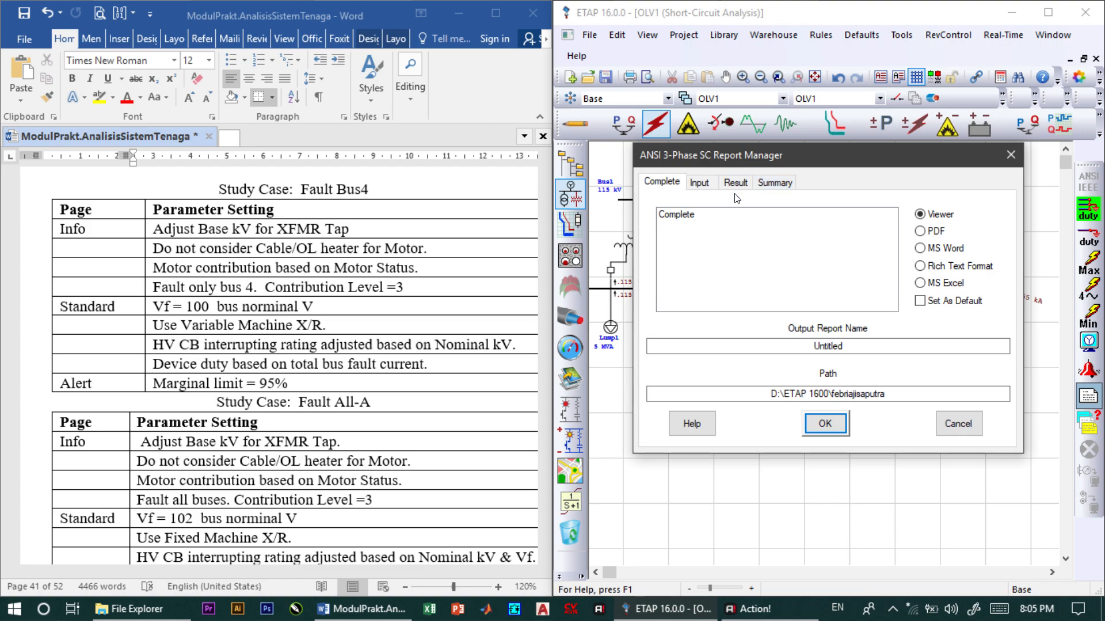
pyautogui.click(765, 187)
pyautogui.click(679, 298)
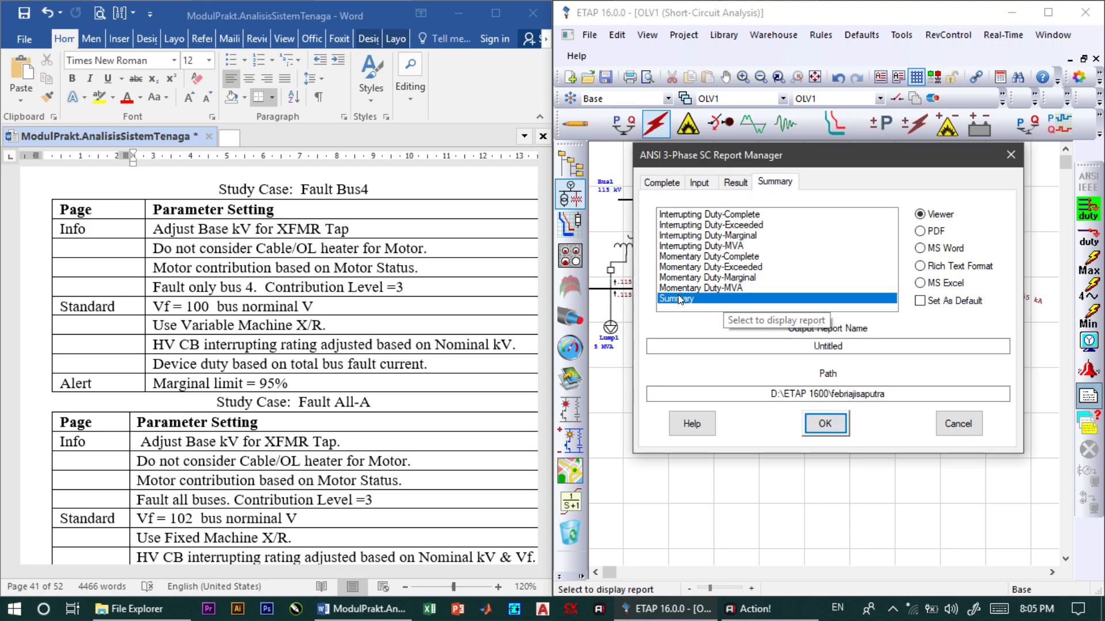
pyautogui.click(825, 423)
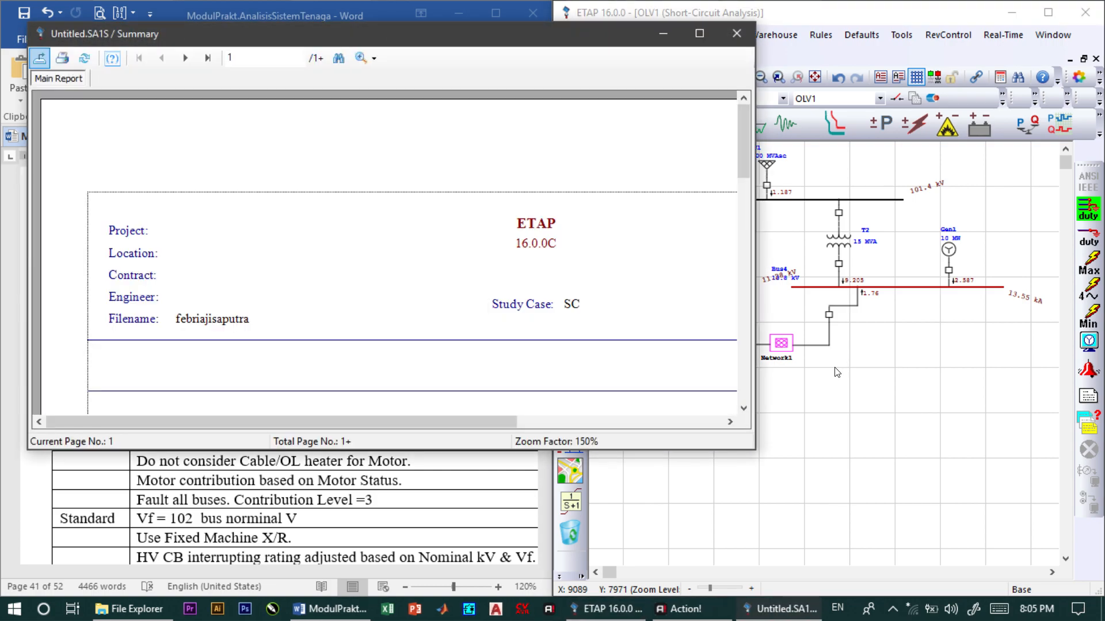
# Examine the momentary and interrupting duty summary pages for Bus4, including the interrupting duty columns, and close the report.
pyautogui.scroll(-10, 517, 230)
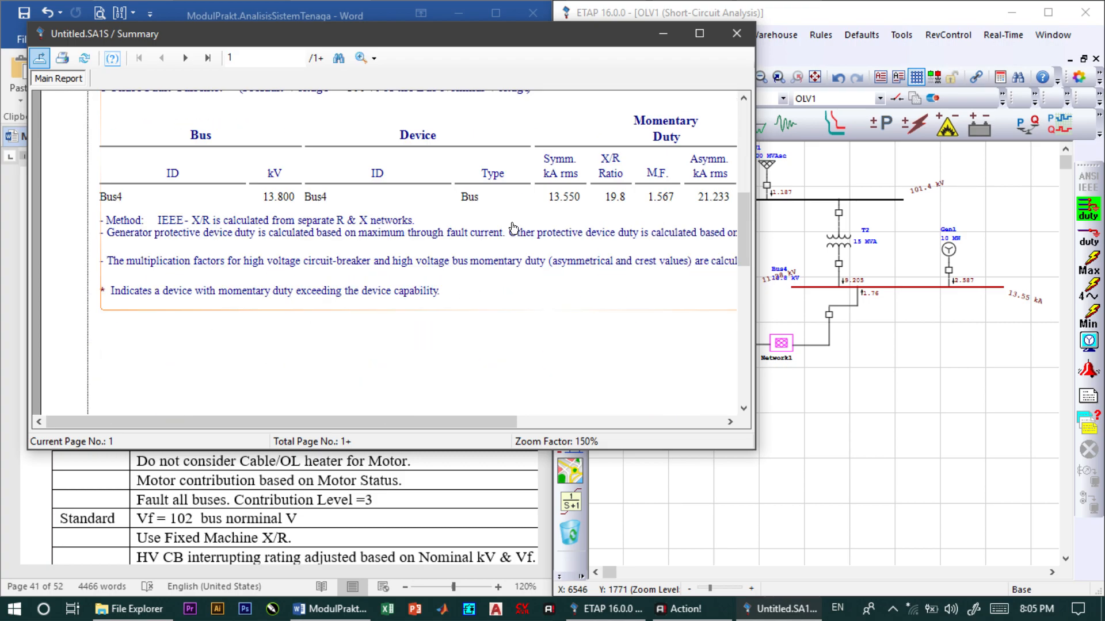
pyautogui.scroll(5, 518, 229)
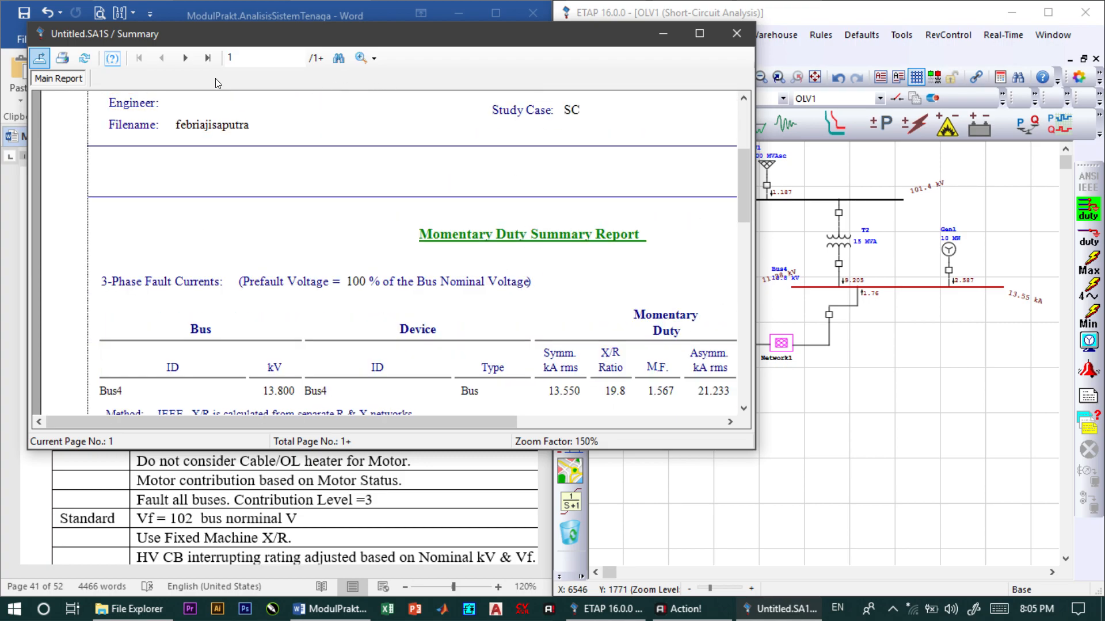
pyautogui.click(208, 57)
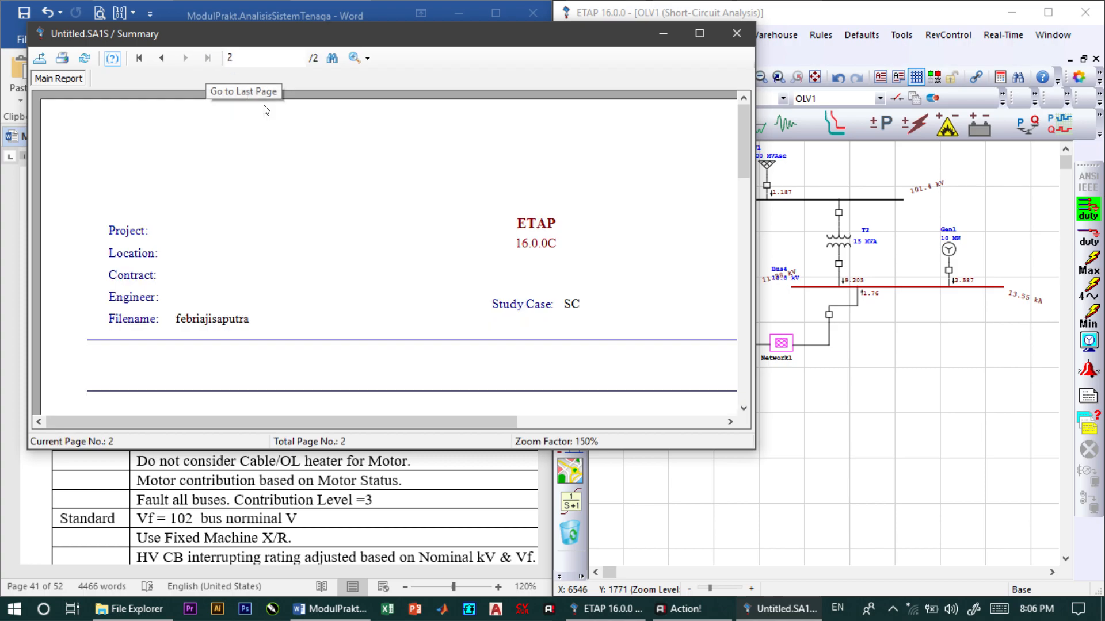
pyautogui.scroll(-5, 404, 258)
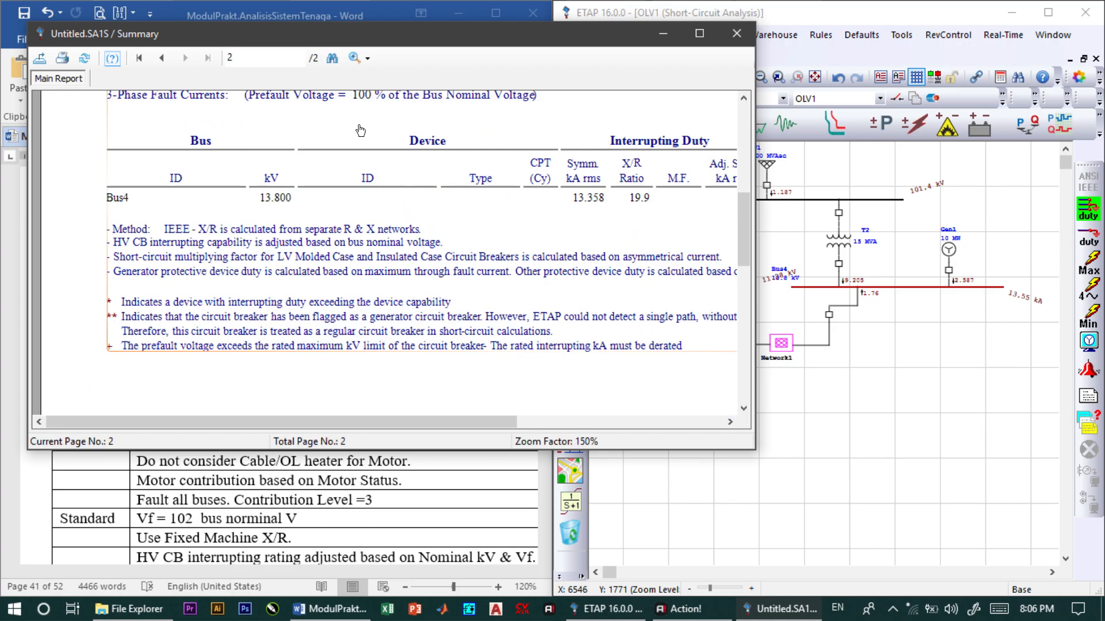
pyautogui.scroll(2, 505, 221)
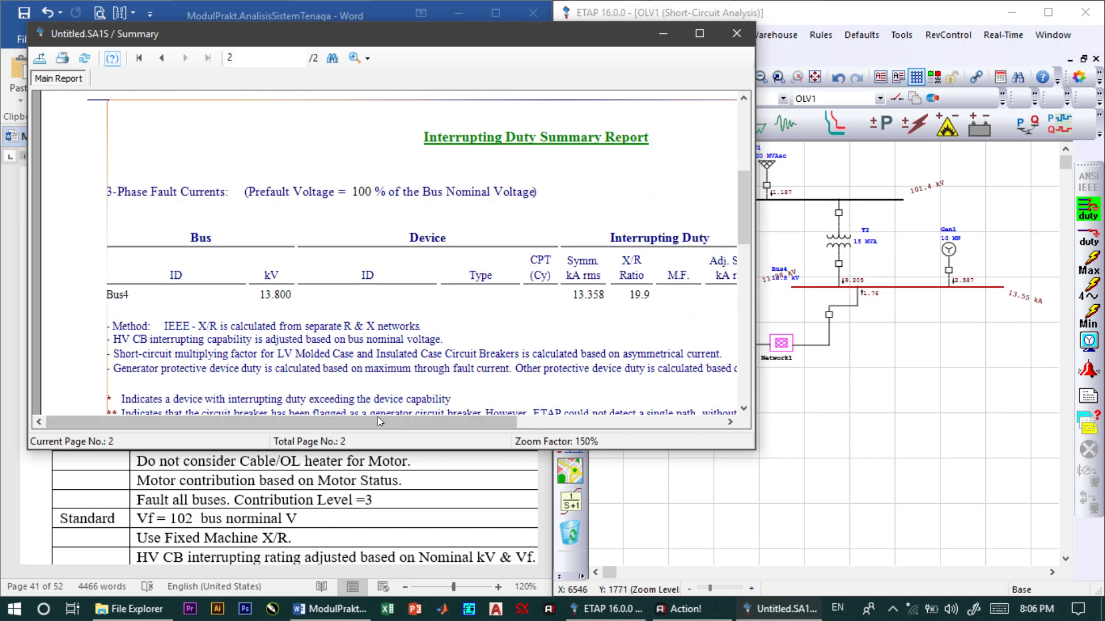
pyautogui.moveTo(399, 419); pyautogui.dragTo(431, 423)
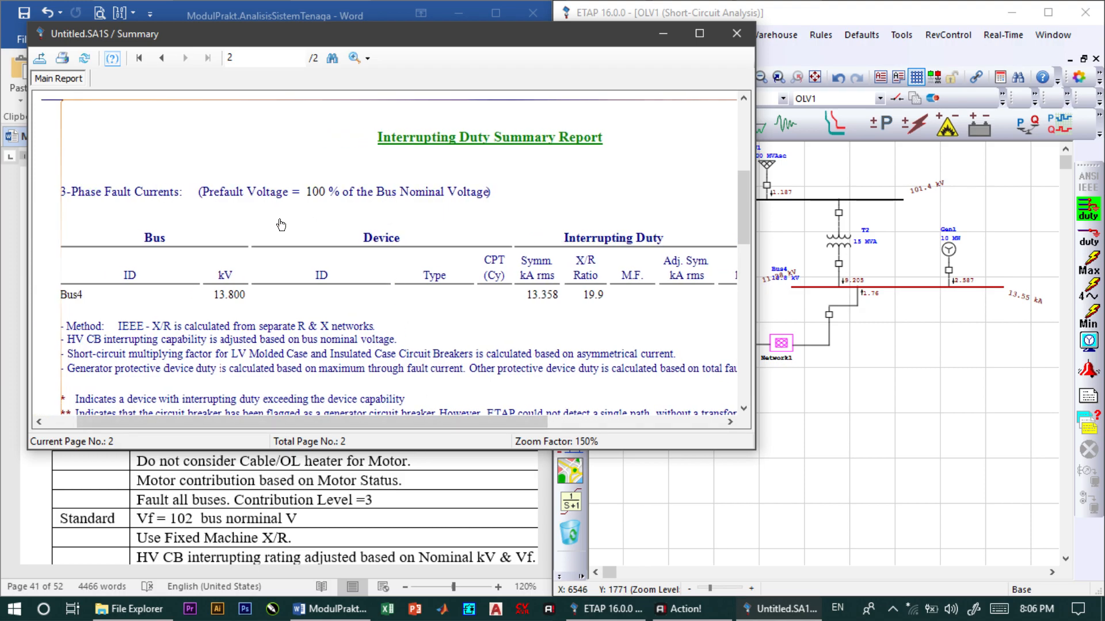
pyautogui.moveTo(350, 422); pyautogui.dragTo(324, 422)
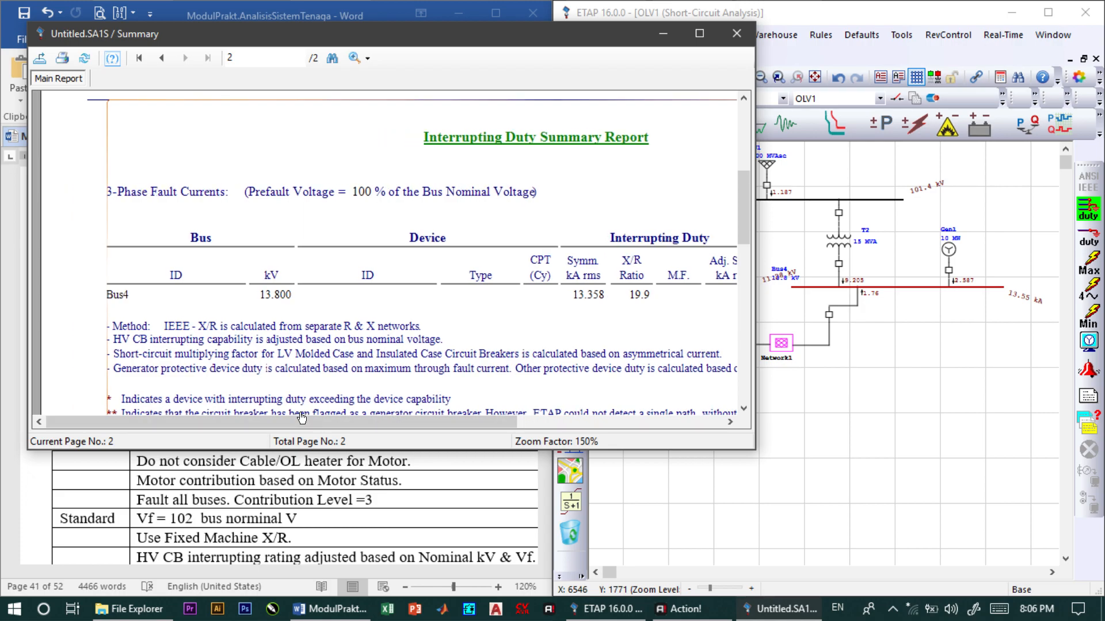
pyautogui.click(741, 34)
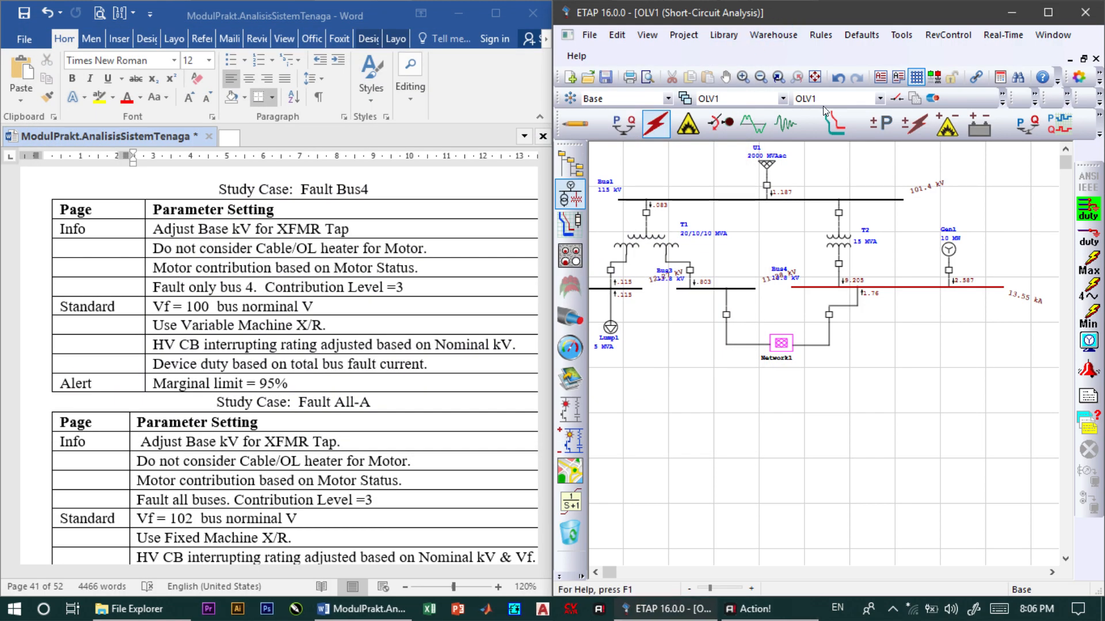
# Run the maximum short-circuit calculation for the Bus4 fault and produce its Summary report in the viewer.
pyautogui.click(1089, 260)
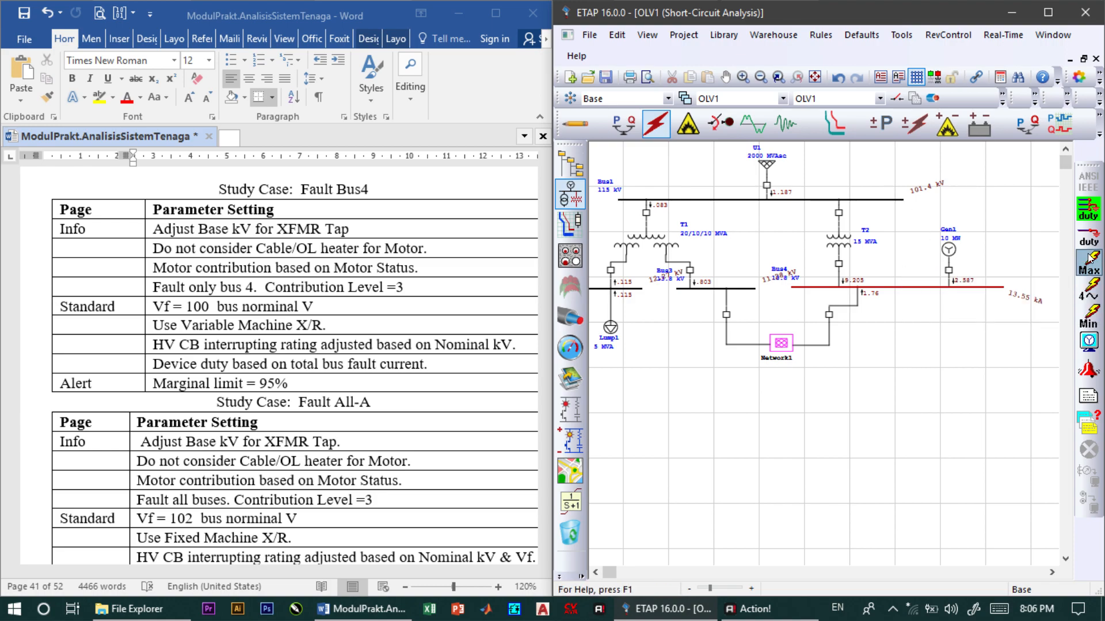
pyautogui.click(1089, 259)
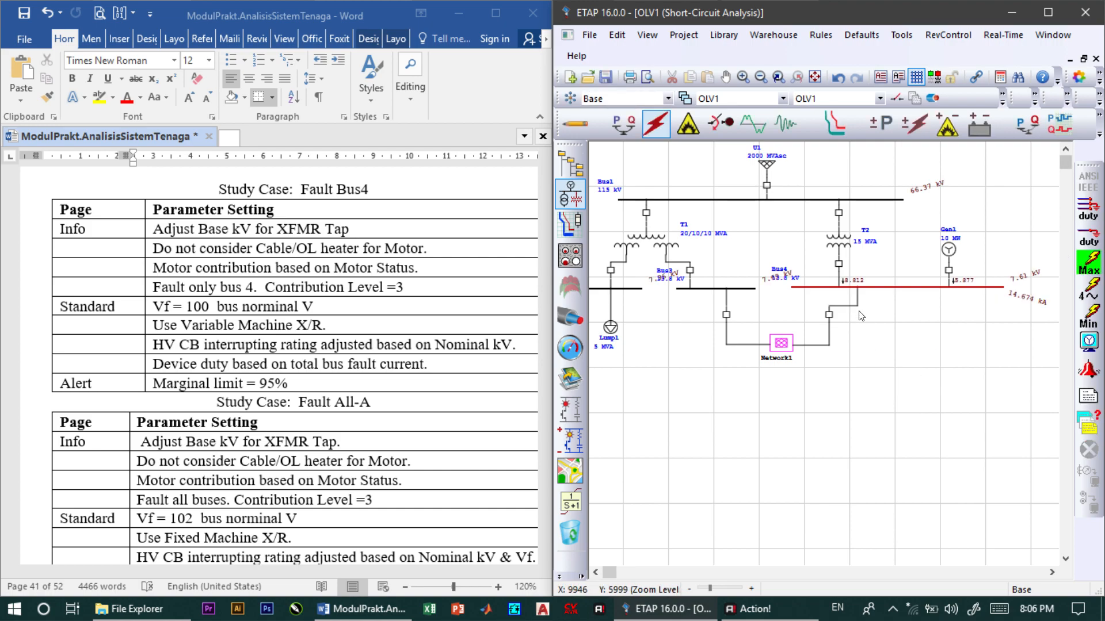
pyautogui.click(1088, 396)
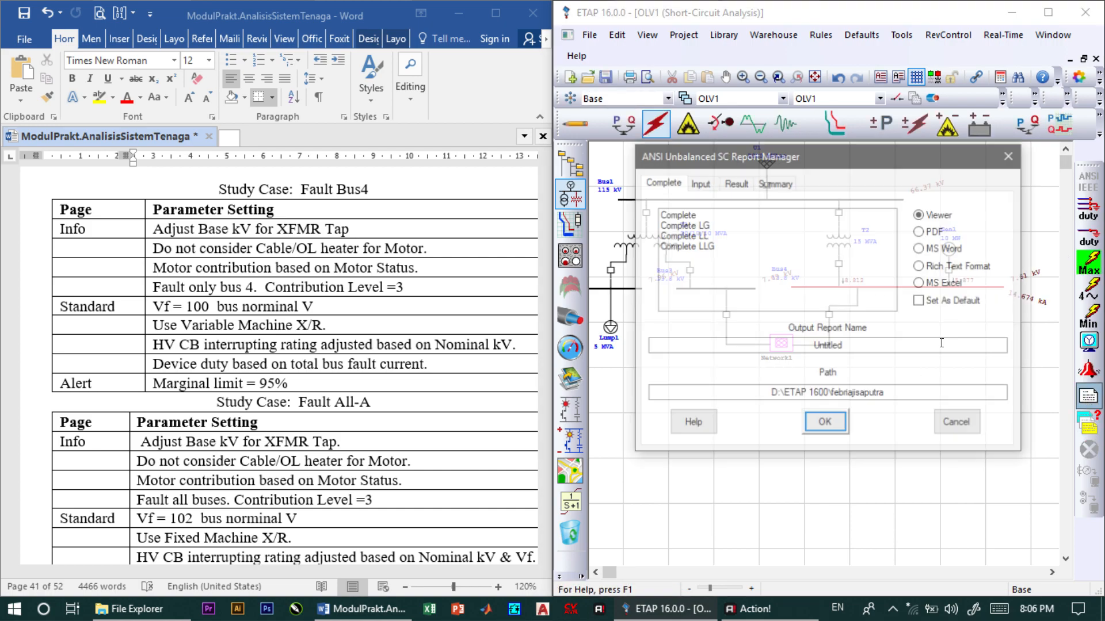
pyautogui.click(777, 182)
pyautogui.click(698, 216)
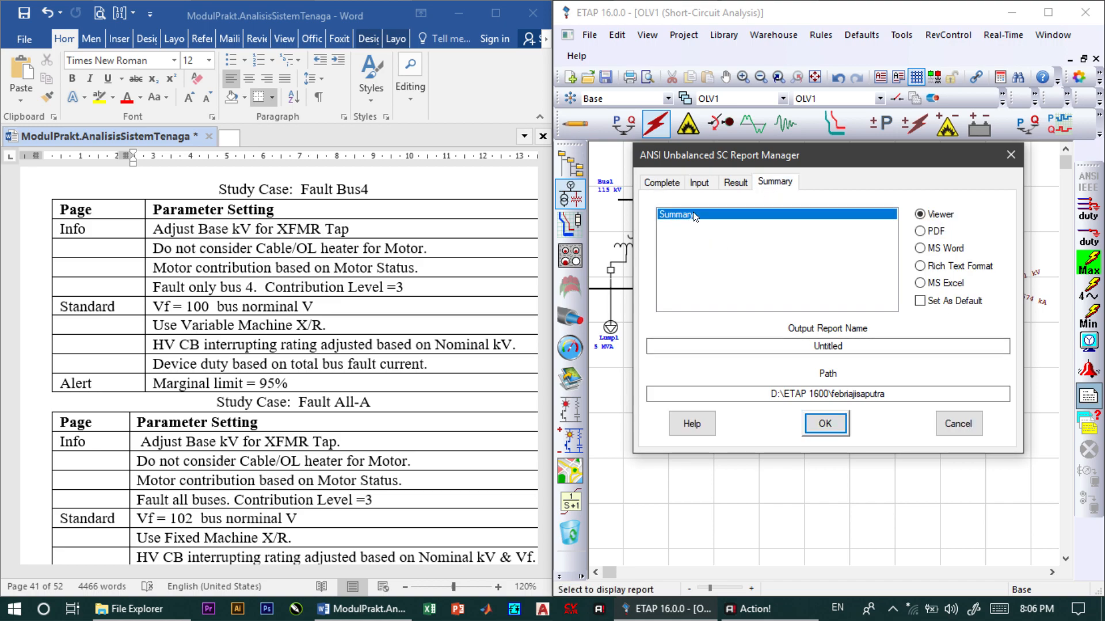
pyautogui.click(821, 420)
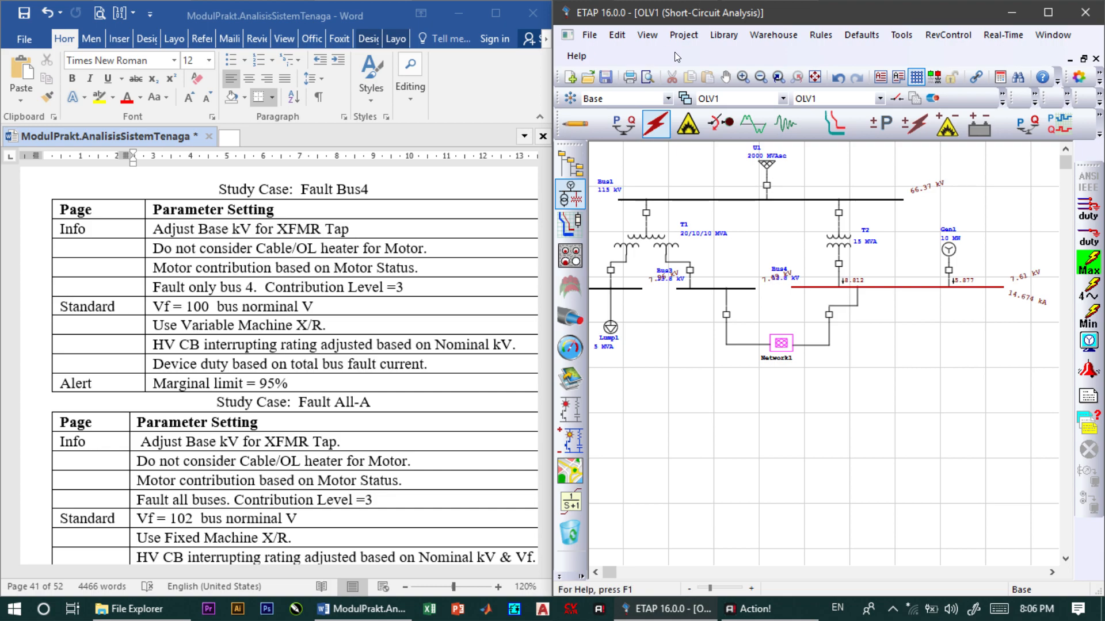
pyautogui.click(647, 77)
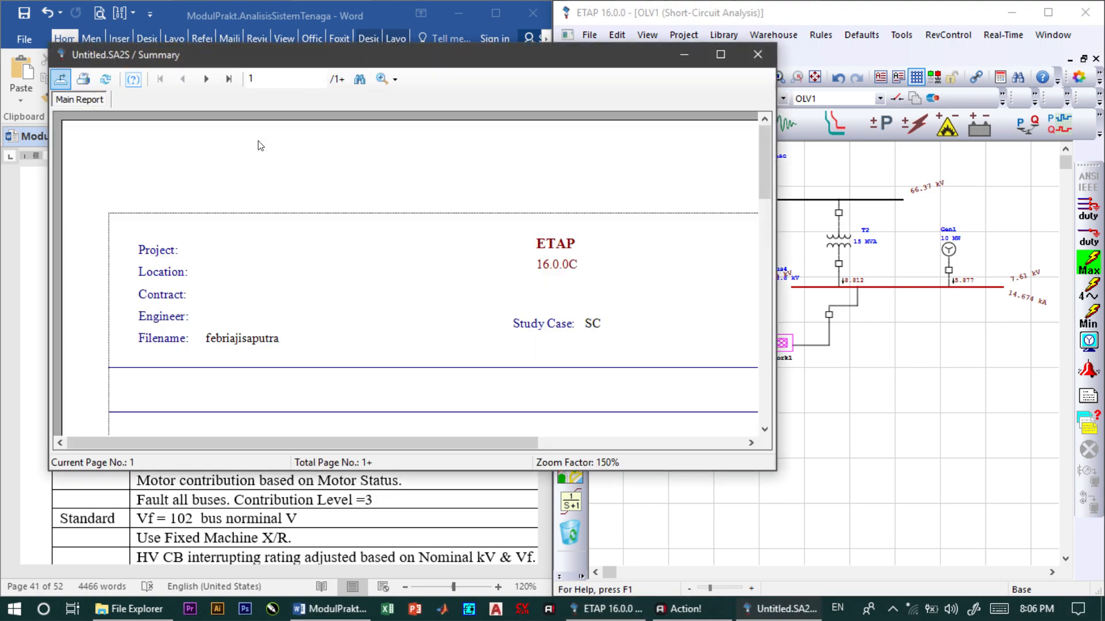
# Examine Bus4's 3-phase, line-to-ground, line-to-line and line-to-line-to-ground fault currents in the Short-Circuit Summary Report, and close it.
pyautogui.scroll(-5, 539, 325)
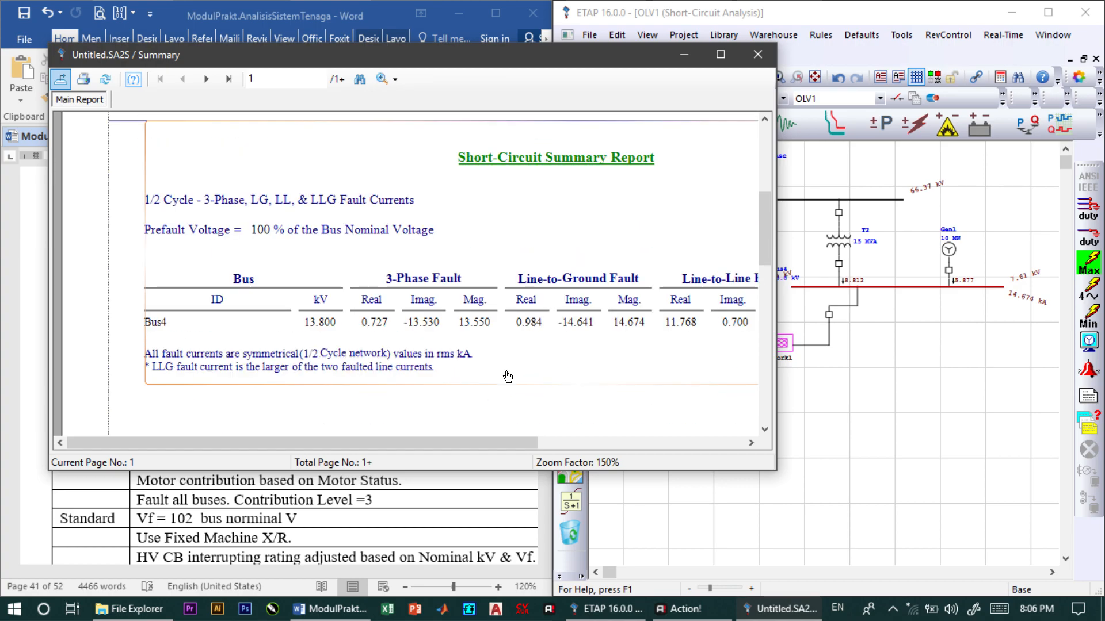
pyautogui.moveTo(466, 443); pyautogui.dragTo(520, 448)
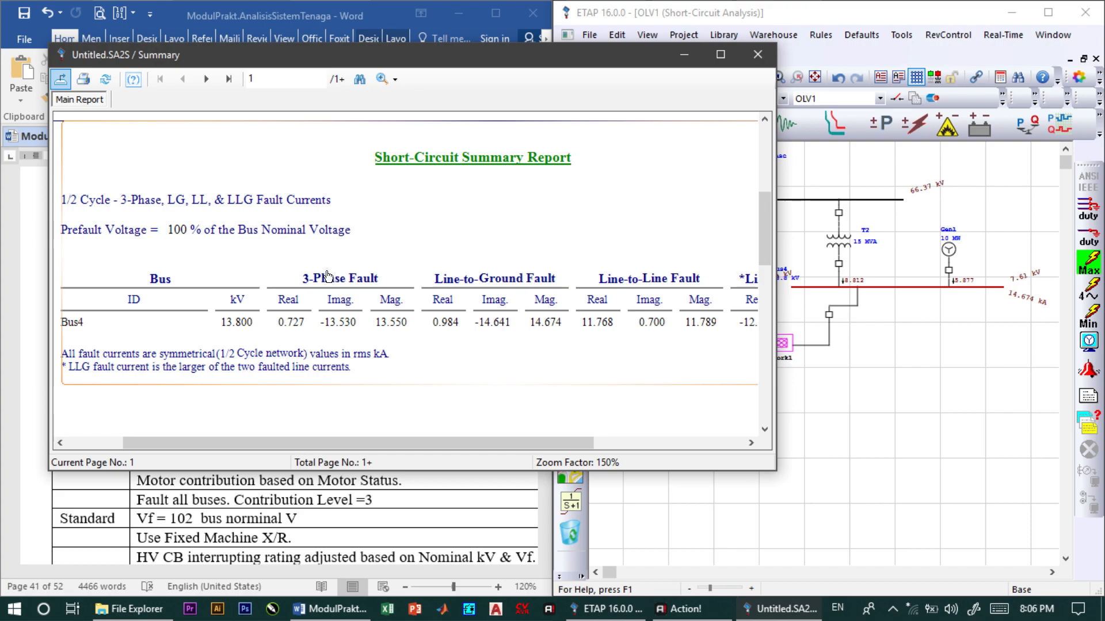
pyautogui.click(383, 413)
pyautogui.moveTo(410, 446); pyautogui.dragTo(402, 446)
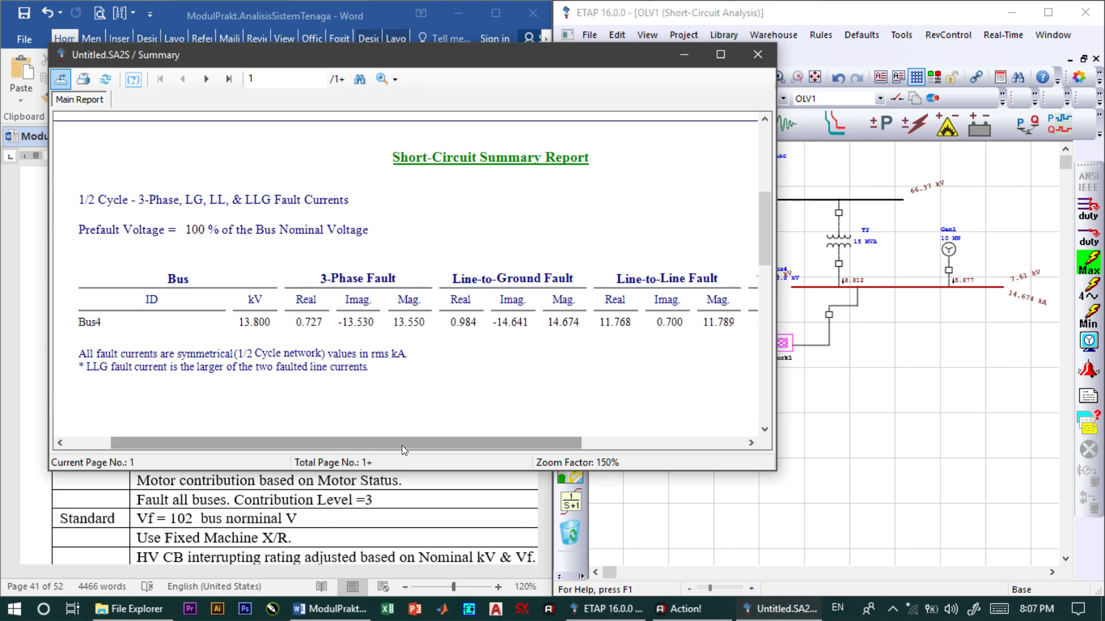
pyautogui.click(439, 375)
pyautogui.moveTo(419, 441); pyautogui.dragTo(493, 443)
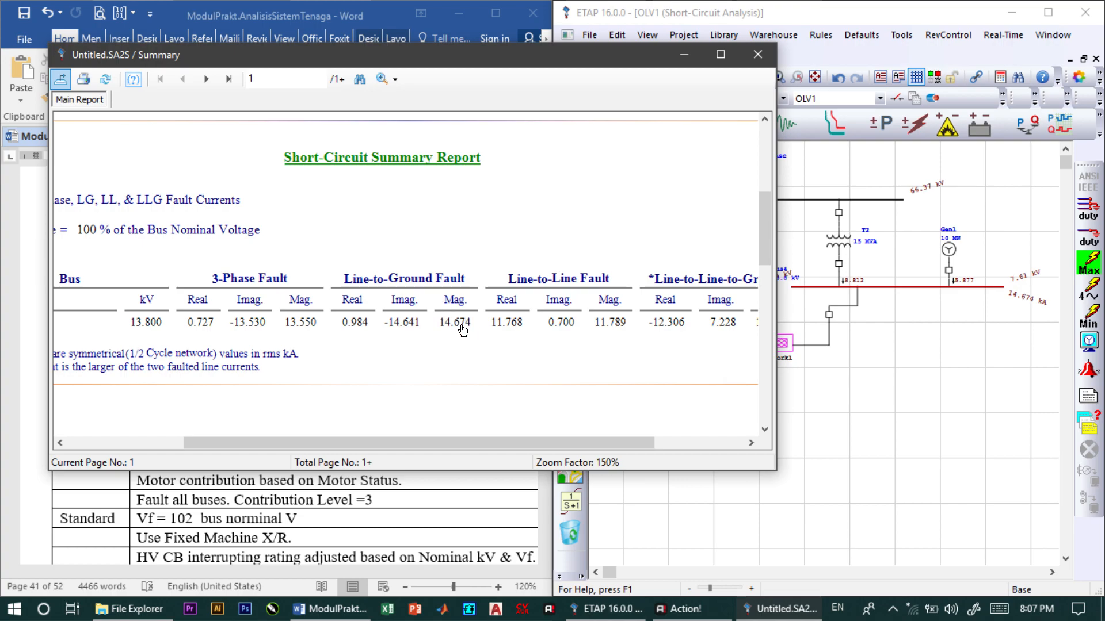
pyautogui.moveTo(488, 440); pyautogui.dragTo(549, 441)
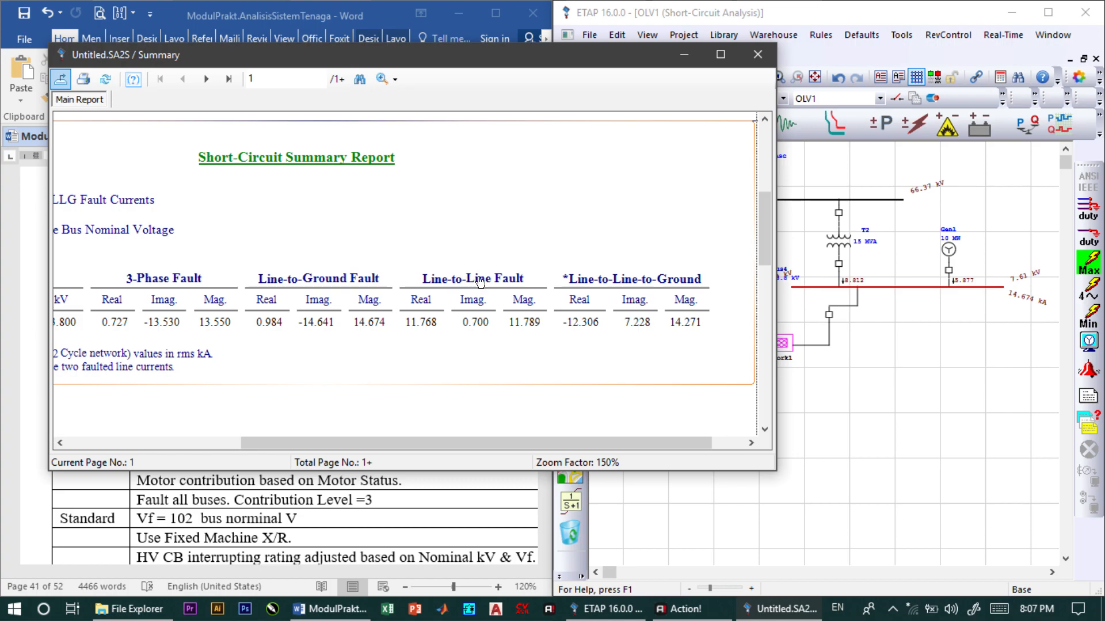
pyautogui.moveTo(531, 439); pyautogui.dragTo(563, 441)
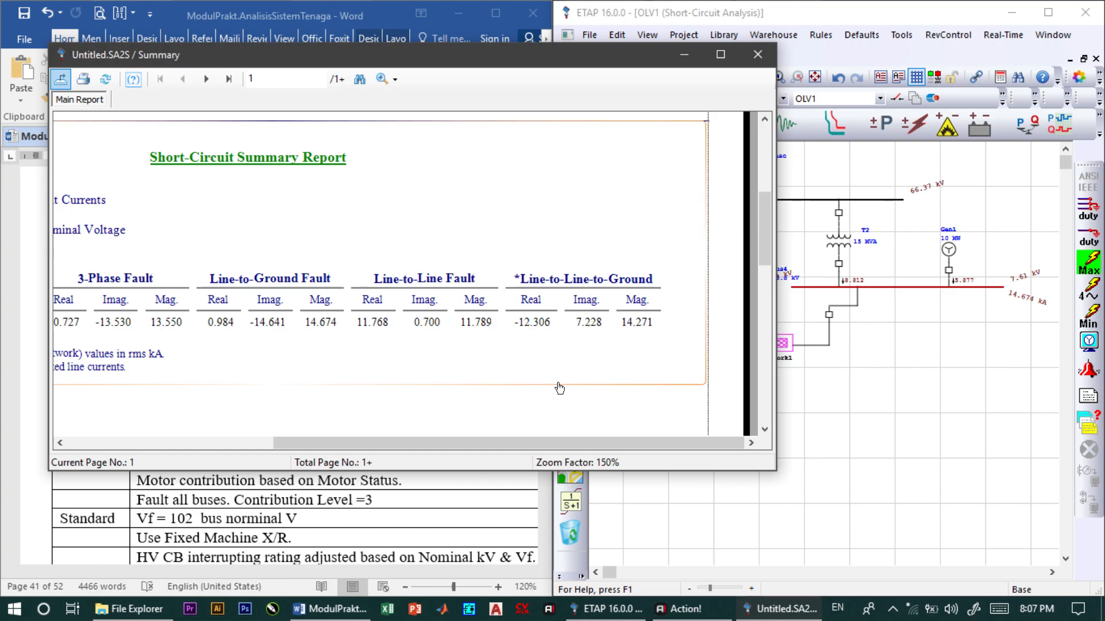
pyautogui.moveTo(519, 443); pyautogui.dragTo(497, 439)
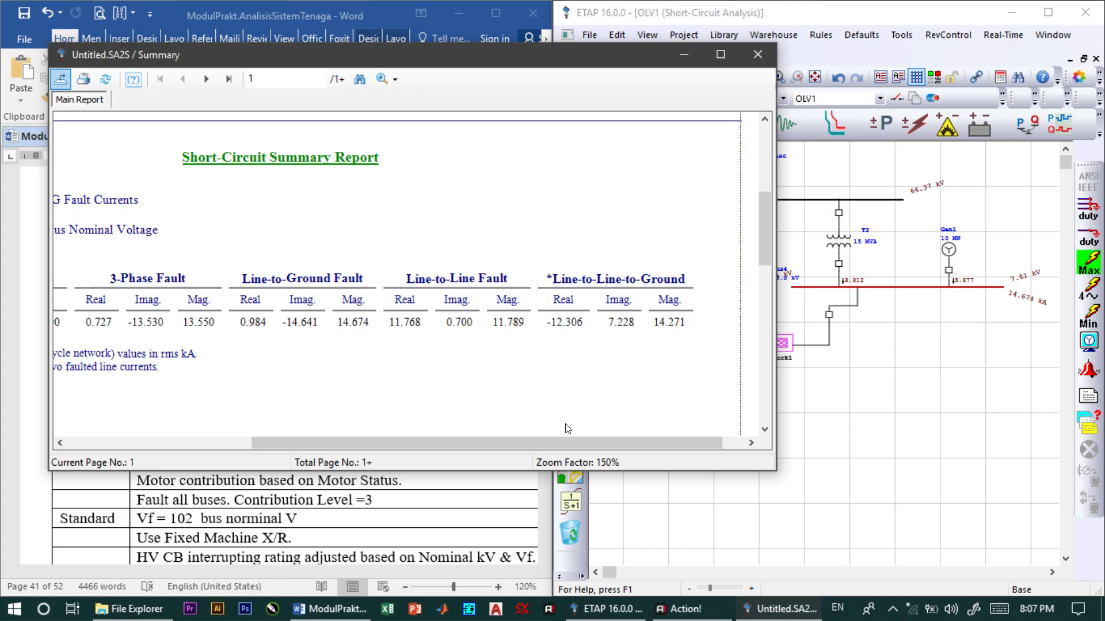
pyautogui.moveTo(547, 441); pyautogui.dragTo(427, 444)
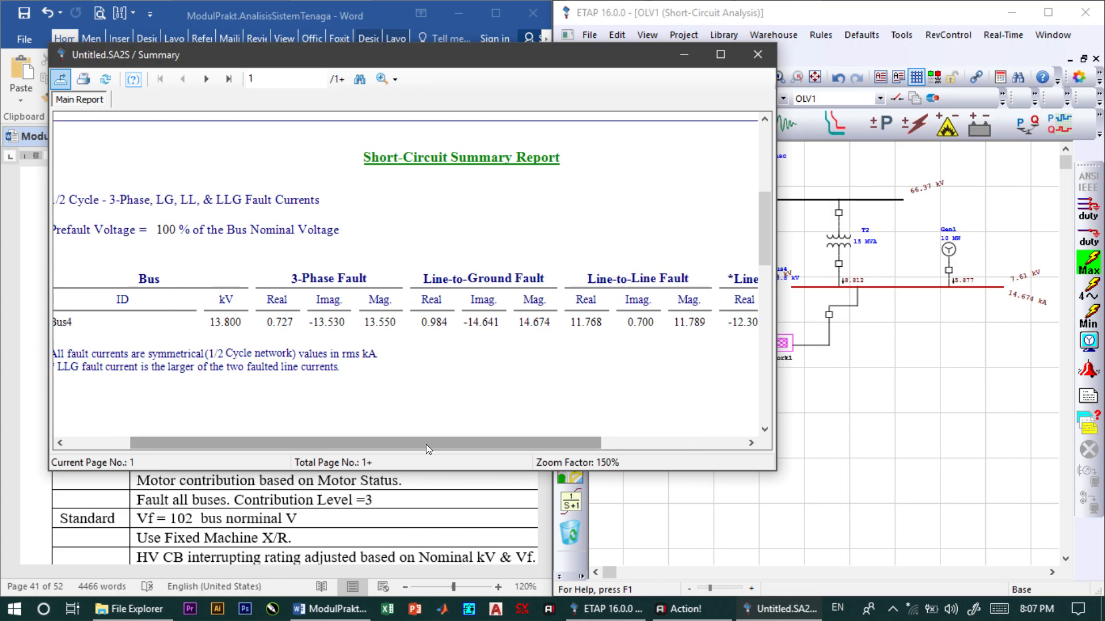
pyautogui.moveTo(402, 439); pyautogui.dragTo(355, 437)
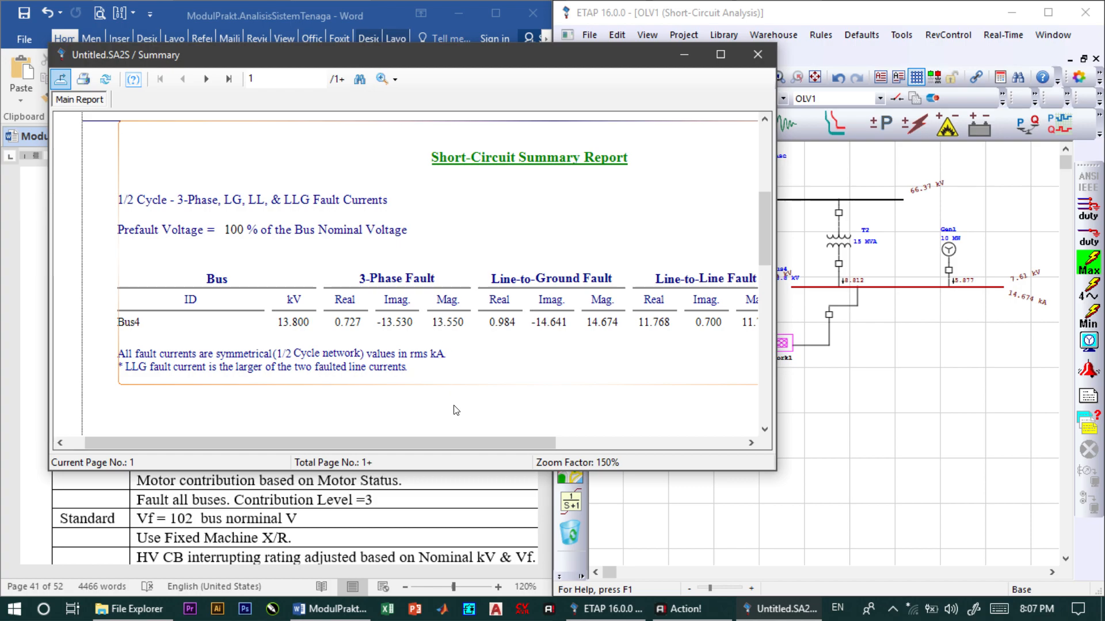
pyautogui.moveTo(452, 442); pyautogui.dragTo(495, 444)
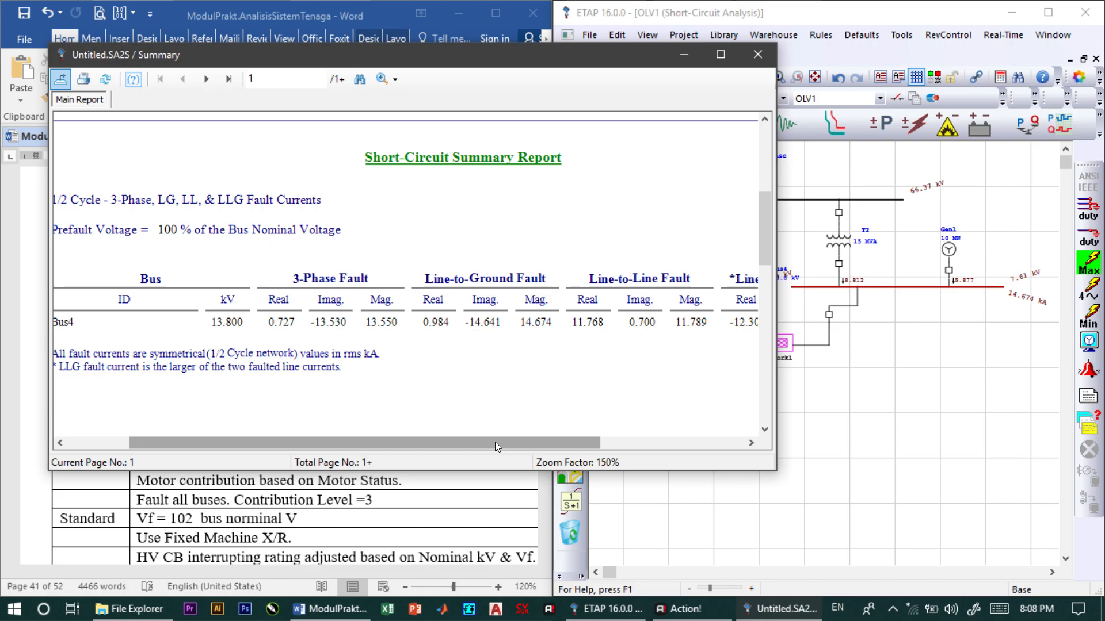
pyautogui.moveTo(487, 437); pyautogui.dragTo(519, 440)
pyautogui.click(763, 48)
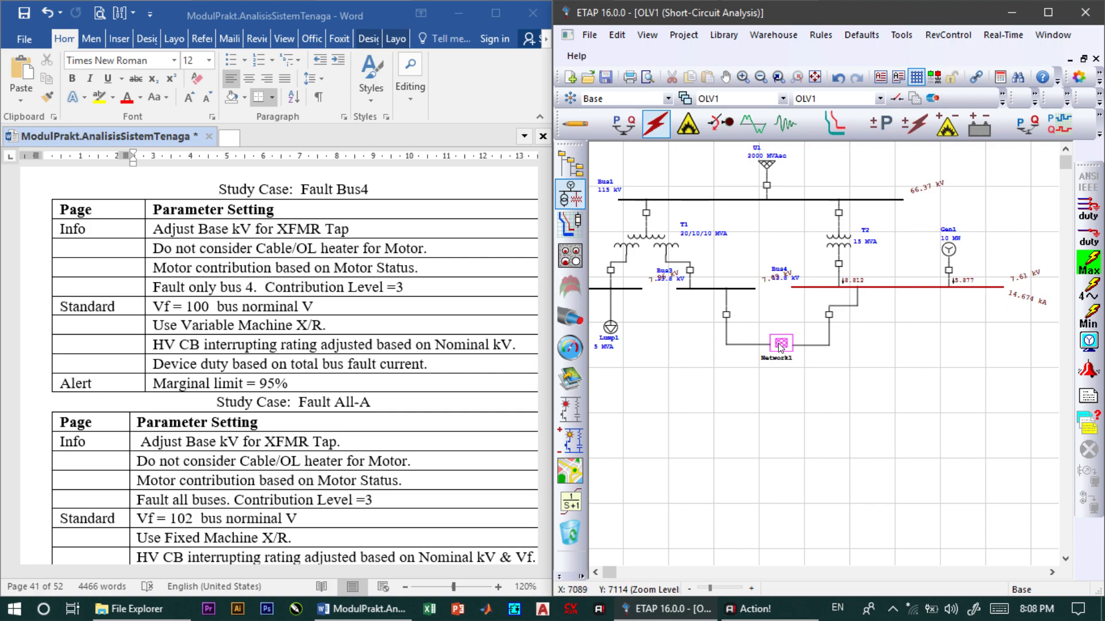
# Display the Network1 diagram and set tie breaker CB12 between Bus5 and Bus6 to Open.
pyautogui.click(881, 99)
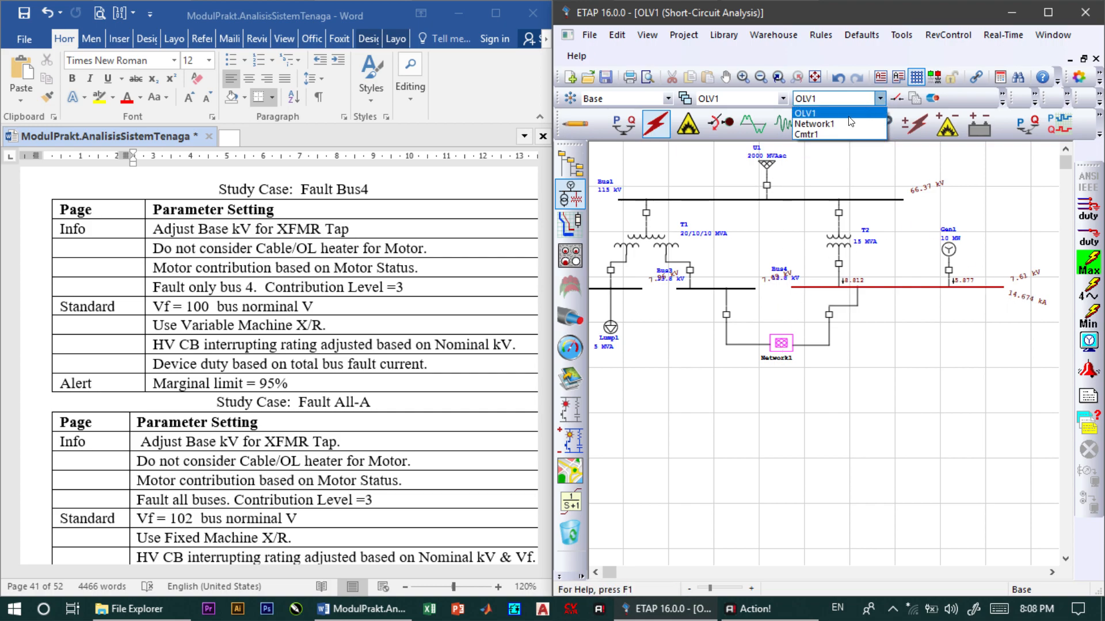
pyautogui.click(840, 120)
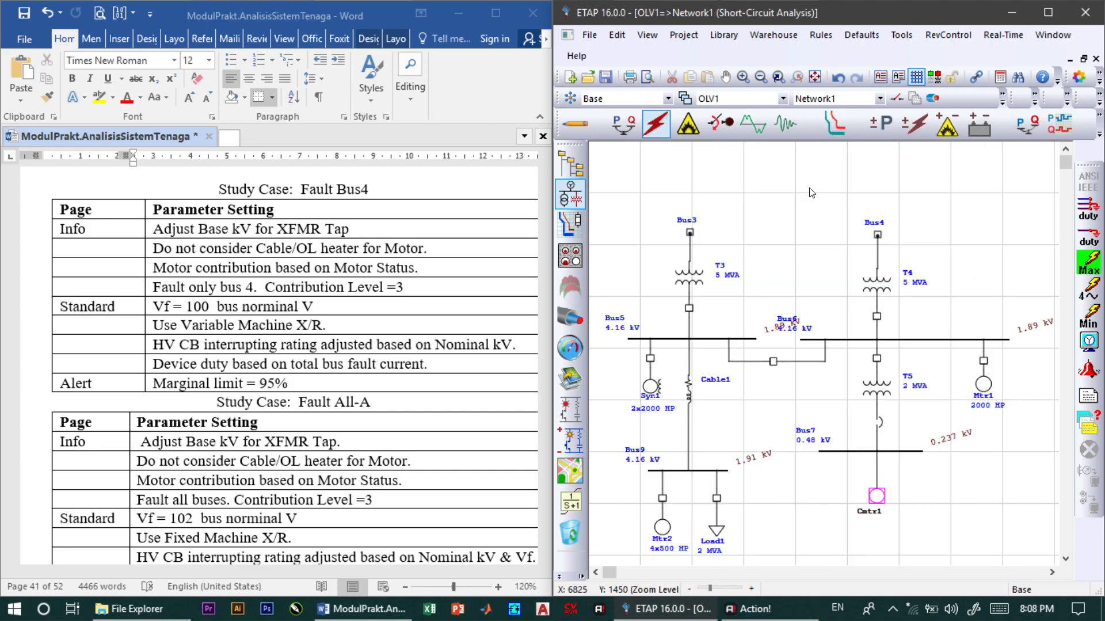
pyautogui.doubleClick(774, 363)
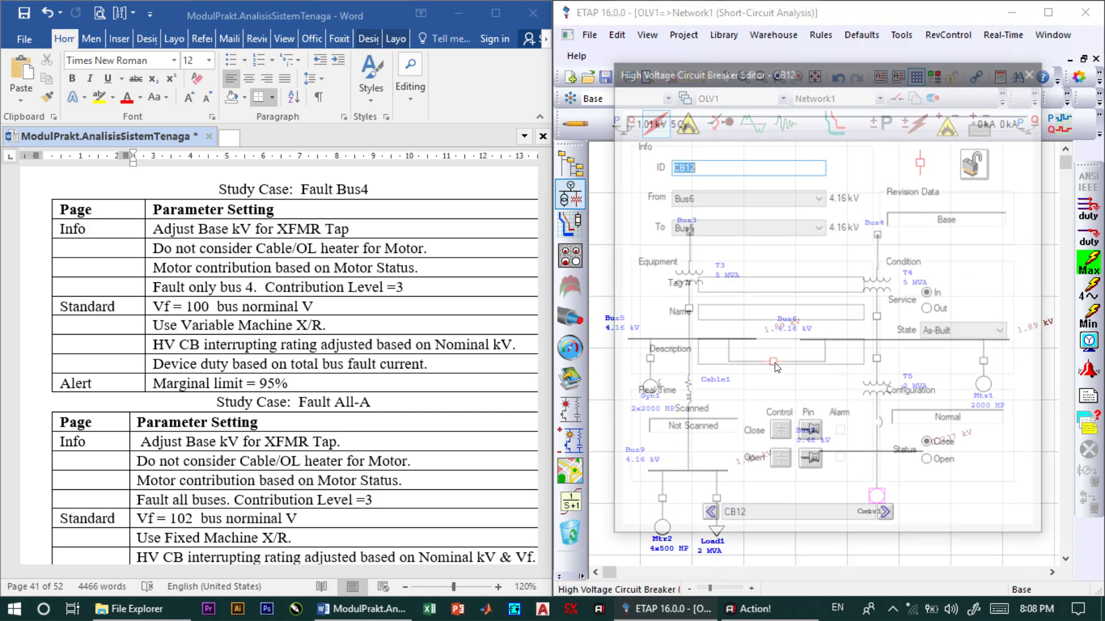
pyautogui.click(957, 512)
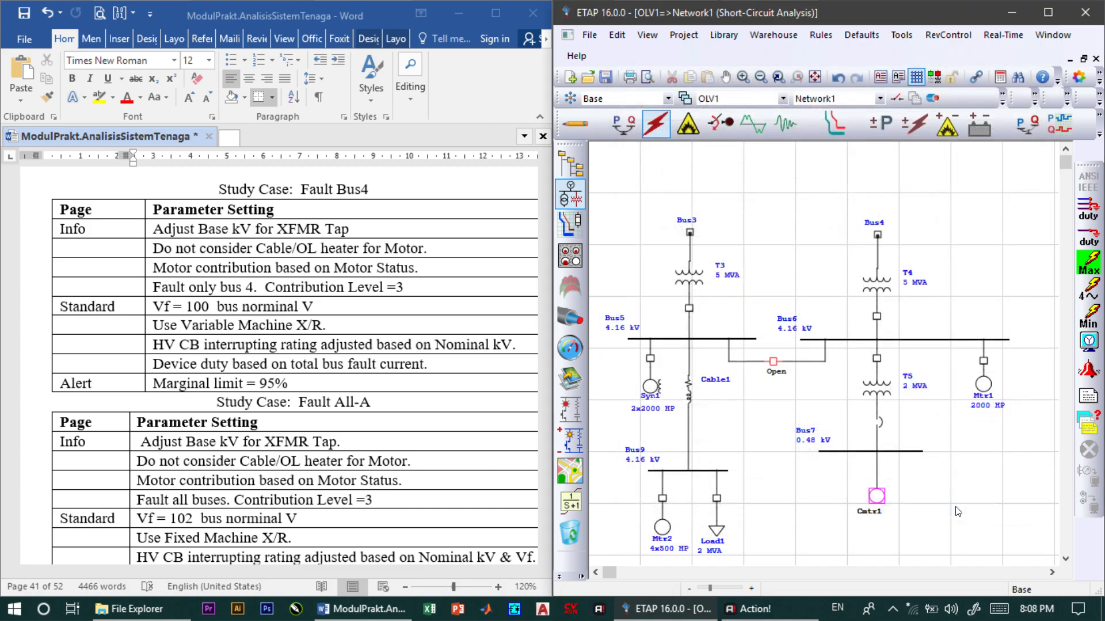
# Rerun the maximum short-circuit calculation with tie breaker CB12 open and produce its Summary report in the viewer.
pyautogui.click(1085, 260)
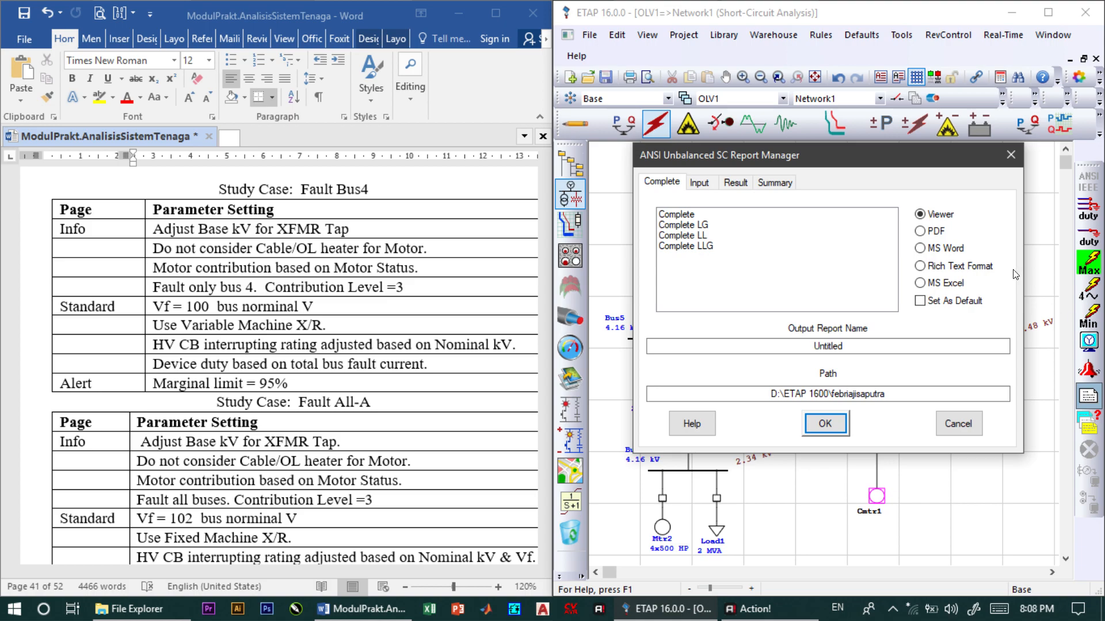
pyautogui.click(774, 182)
pyautogui.click(677, 215)
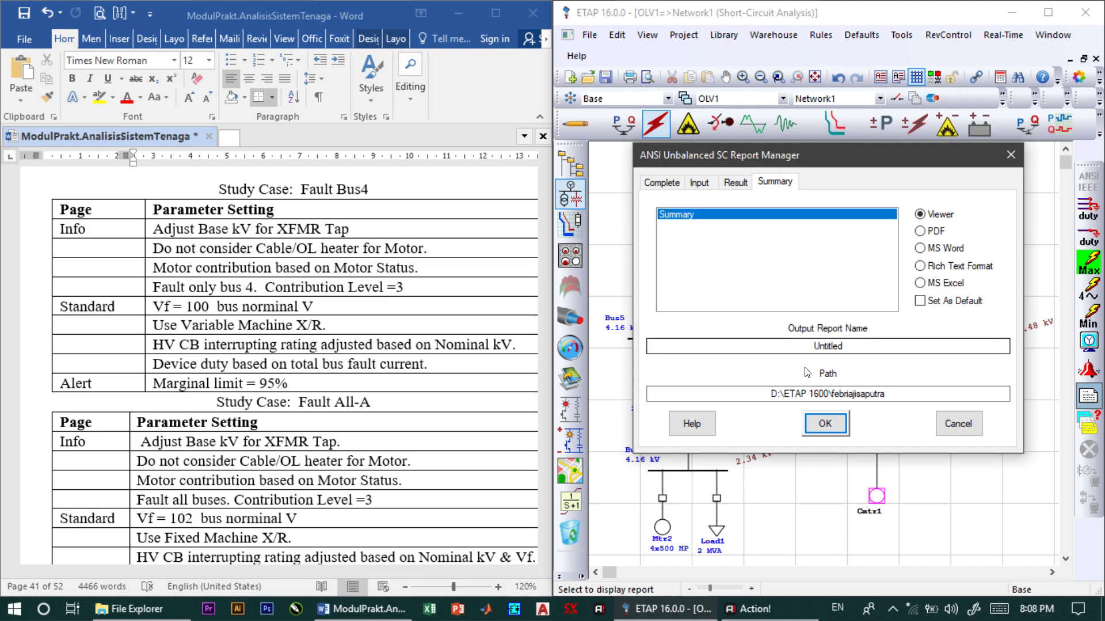
pyautogui.click(827, 429)
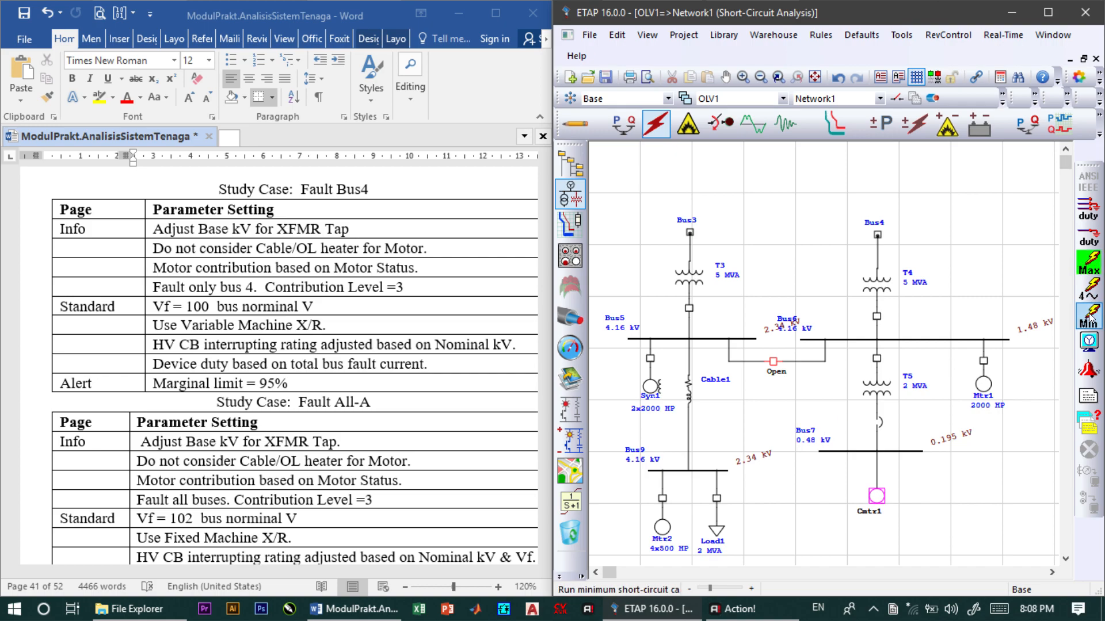
# Examine Bus4's fault currents for the open-CB12 case in the Short-Circuit Summary Report, and close it.
pyautogui.click(1089, 287)
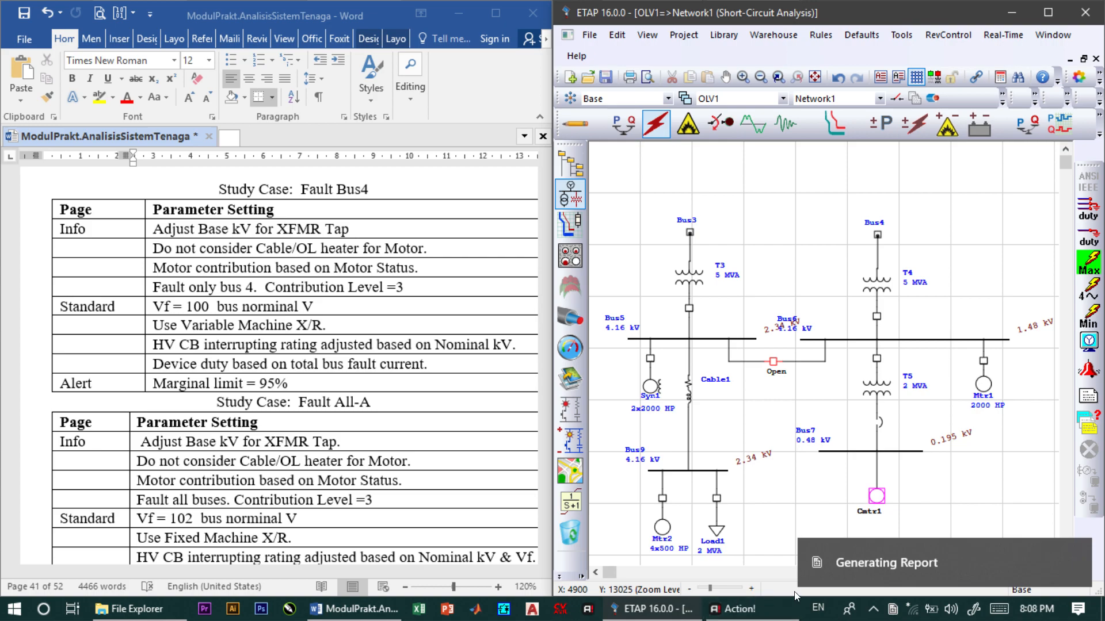
pyautogui.moveTo(729, 607)
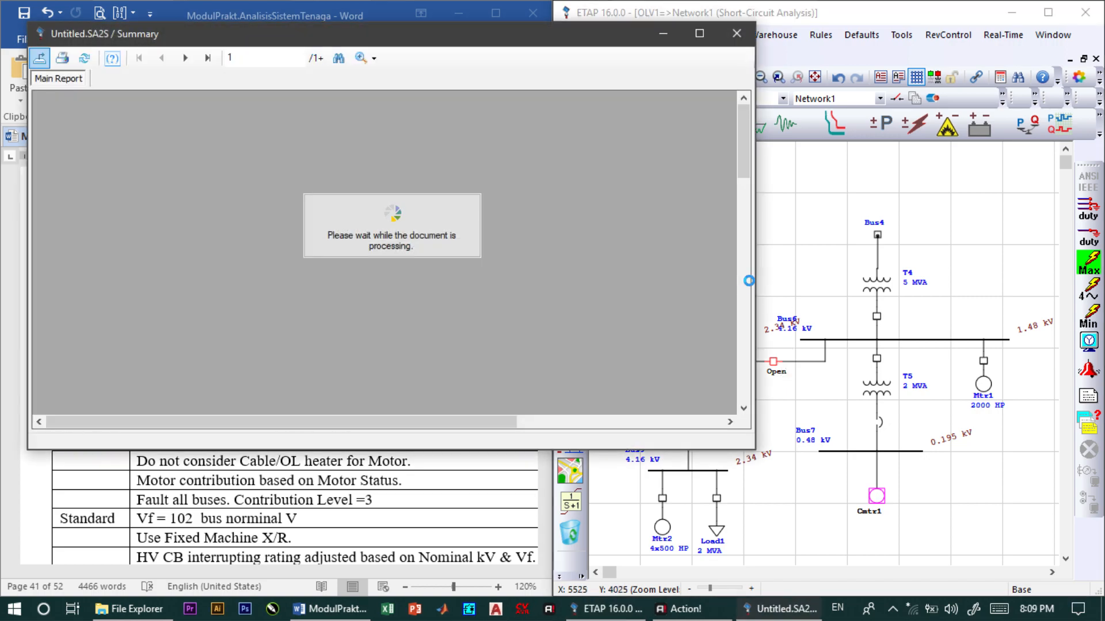
pyautogui.scroll(-5, 474, 226)
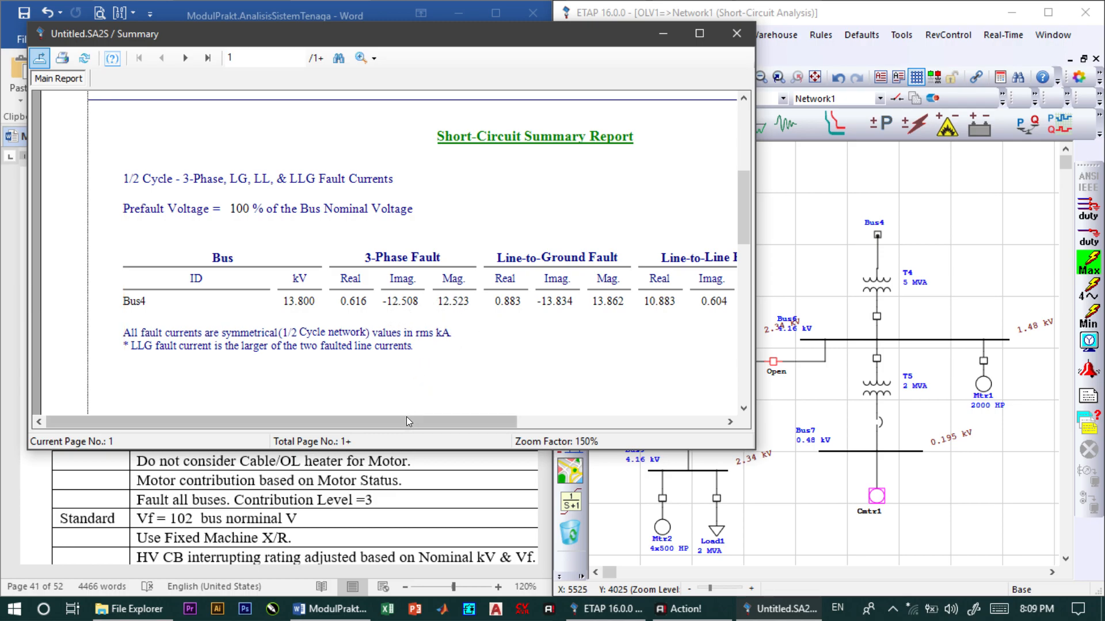
pyautogui.moveTo(406, 421); pyautogui.dragTo(520, 423)
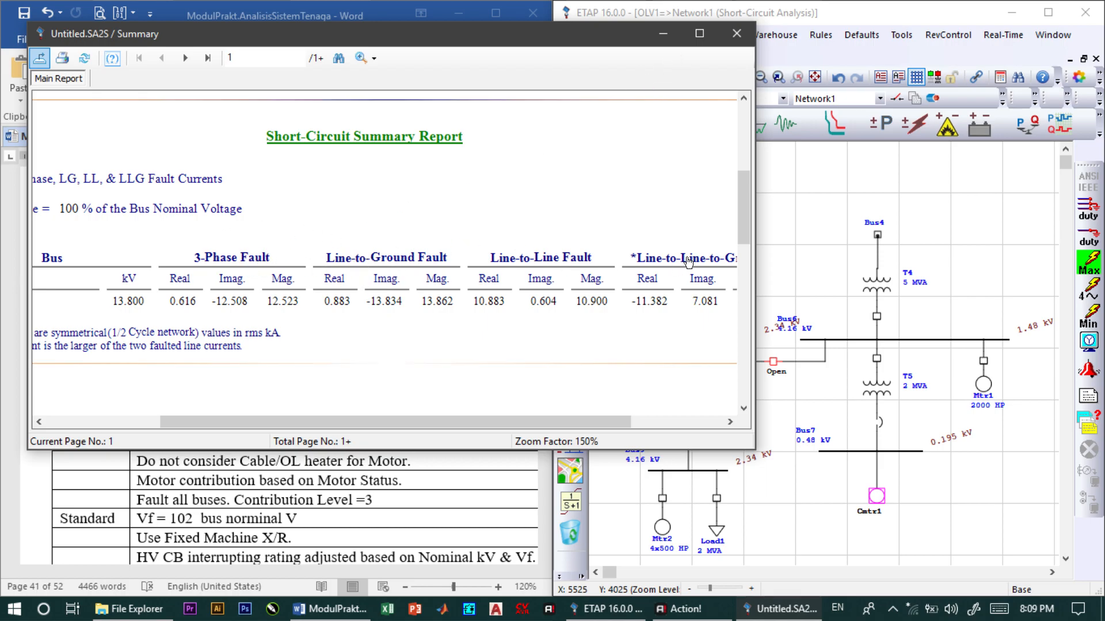
pyautogui.click(736, 32)
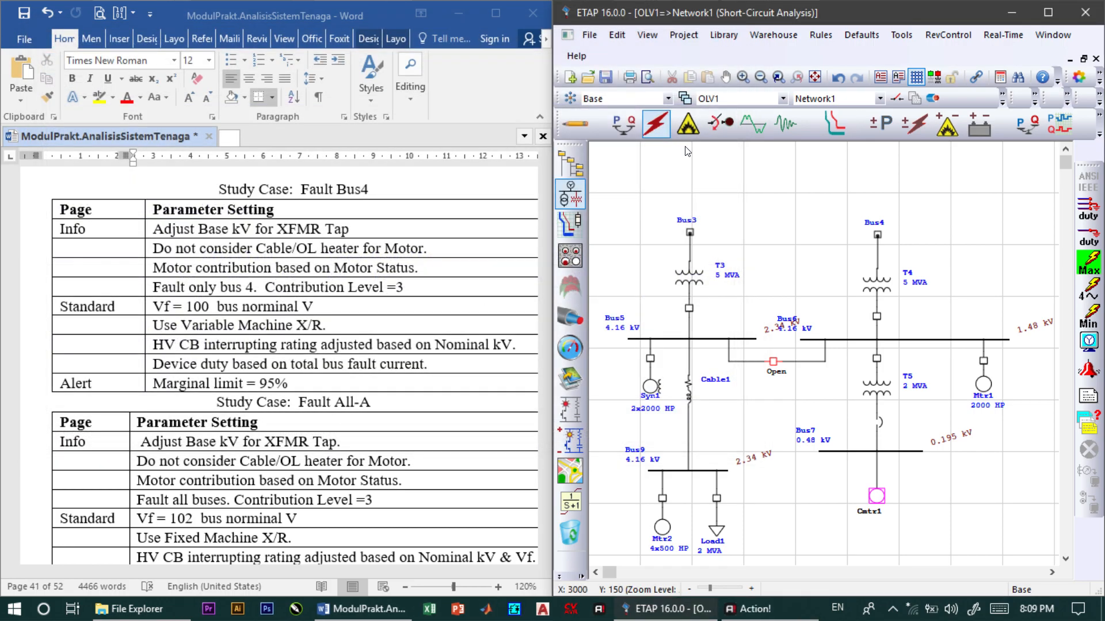
# Edit short-circuit study case SC so that all buses are faulted, following the module's Fault All-A settings.
pyautogui.click(1100, 106)
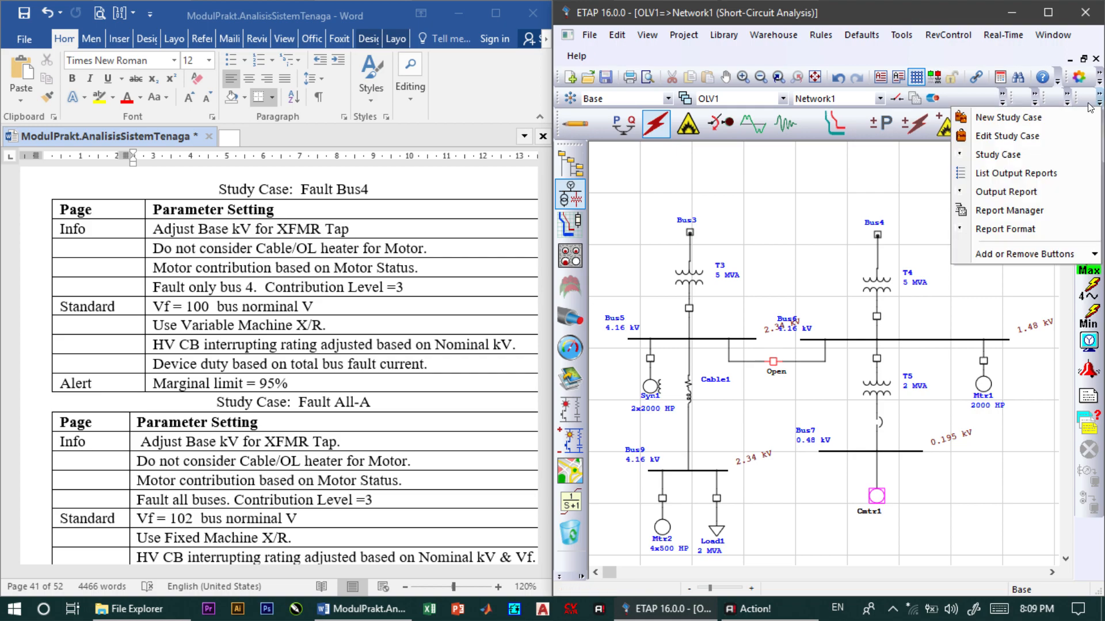
pyautogui.click(989, 134)
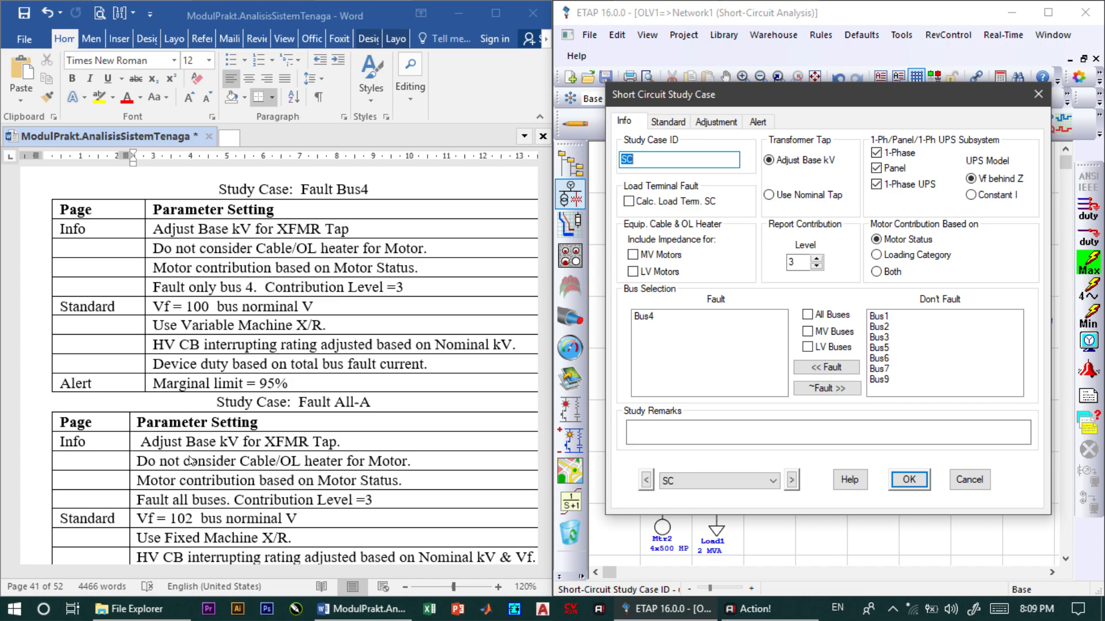
pyautogui.scroll(-1, 279, 368)
pyautogui.click(810, 317)
pyautogui.click(814, 366)
pyautogui.scroll(-1, 512, 302)
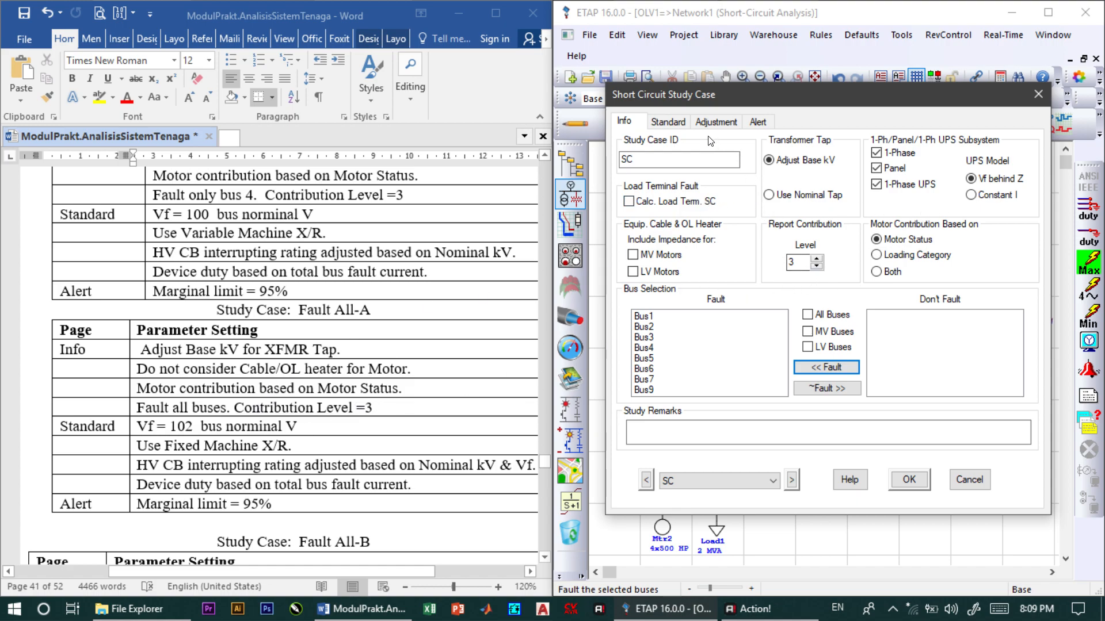
# Set the fixed prefault voltage to 102% of nominal kV, check the alert limits, and apply the study case.
pyautogui.click(668, 121)
pyautogui.click(777, 162)
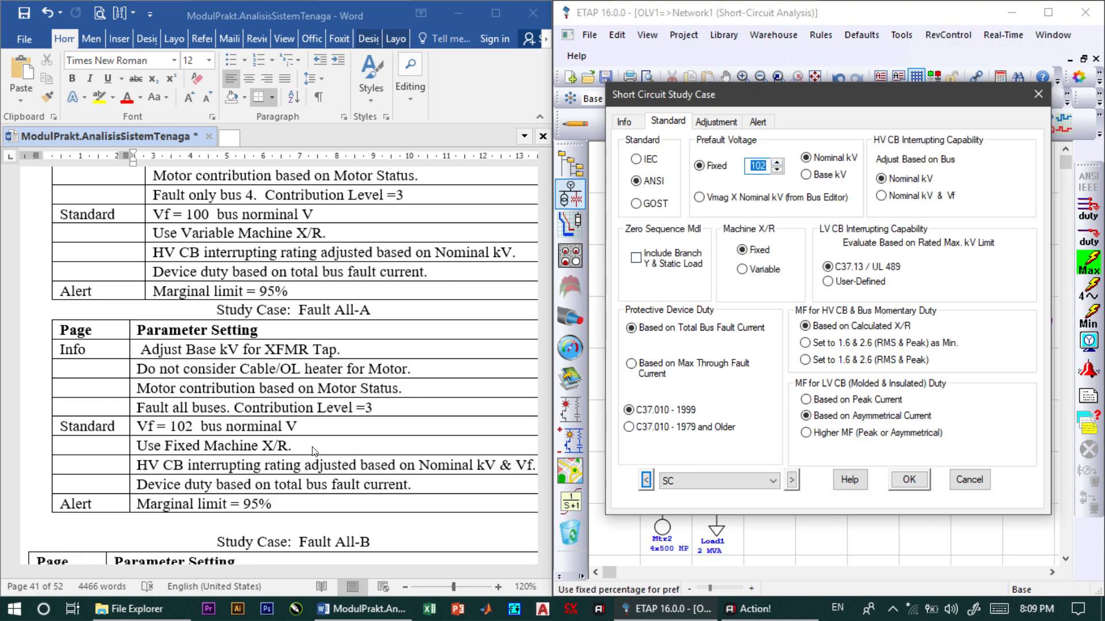
pyautogui.click(757, 122)
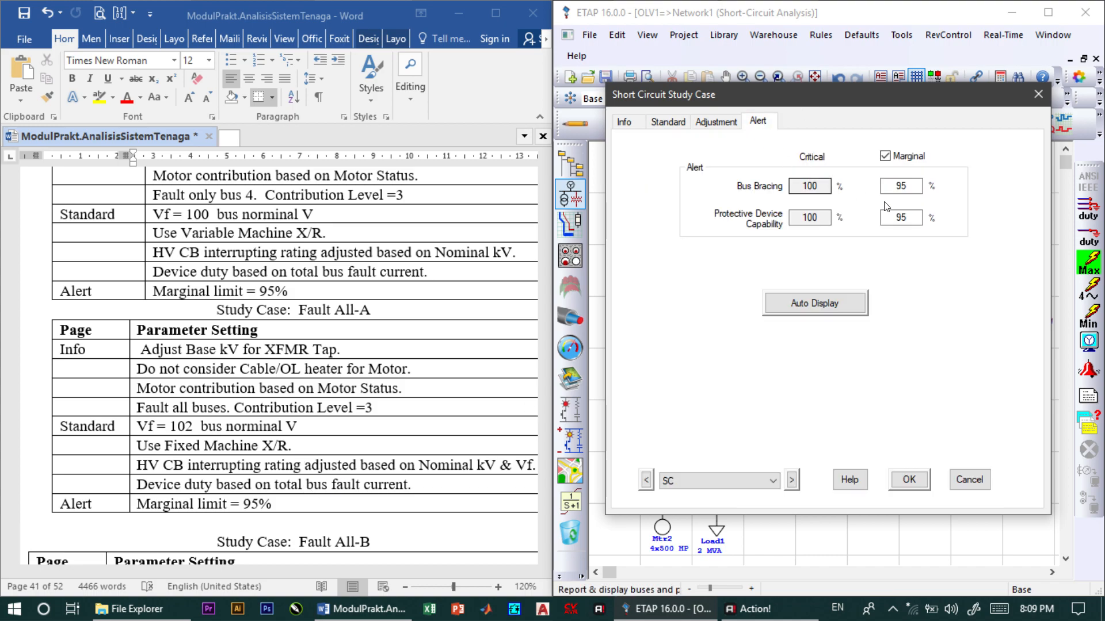
pyautogui.click(908, 480)
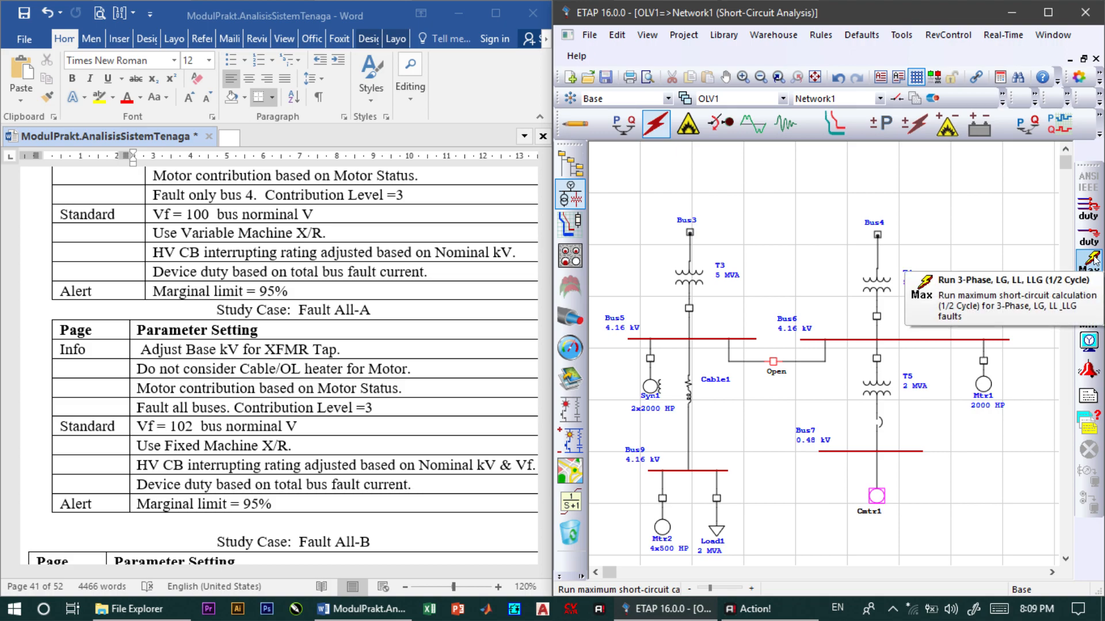
# Run the maximum short-circuit calculation for all faulted buses with CB12 open and produce its Summary report in the viewer.
pyautogui.click(1093, 260)
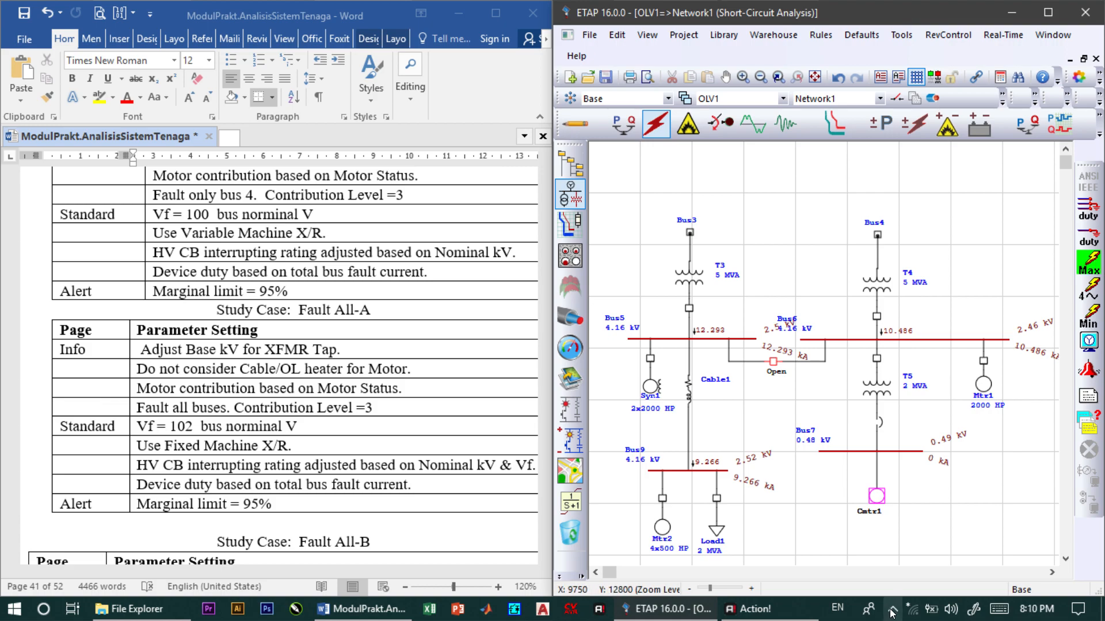
pyautogui.click(1088, 395)
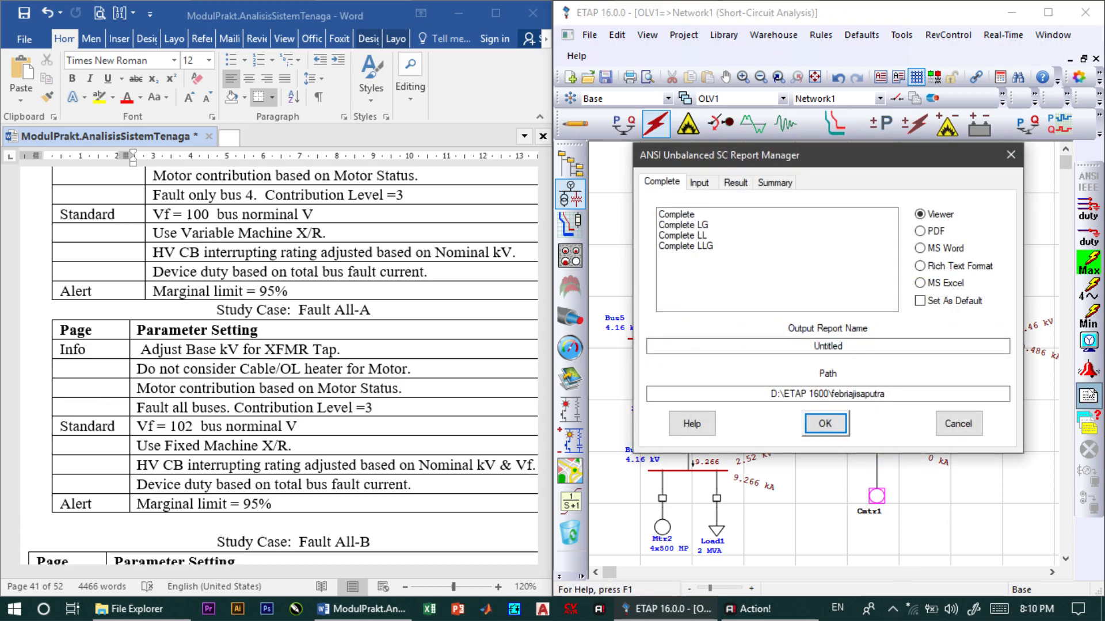
pyautogui.click(775, 181)
pyautogui.click(661, 183)
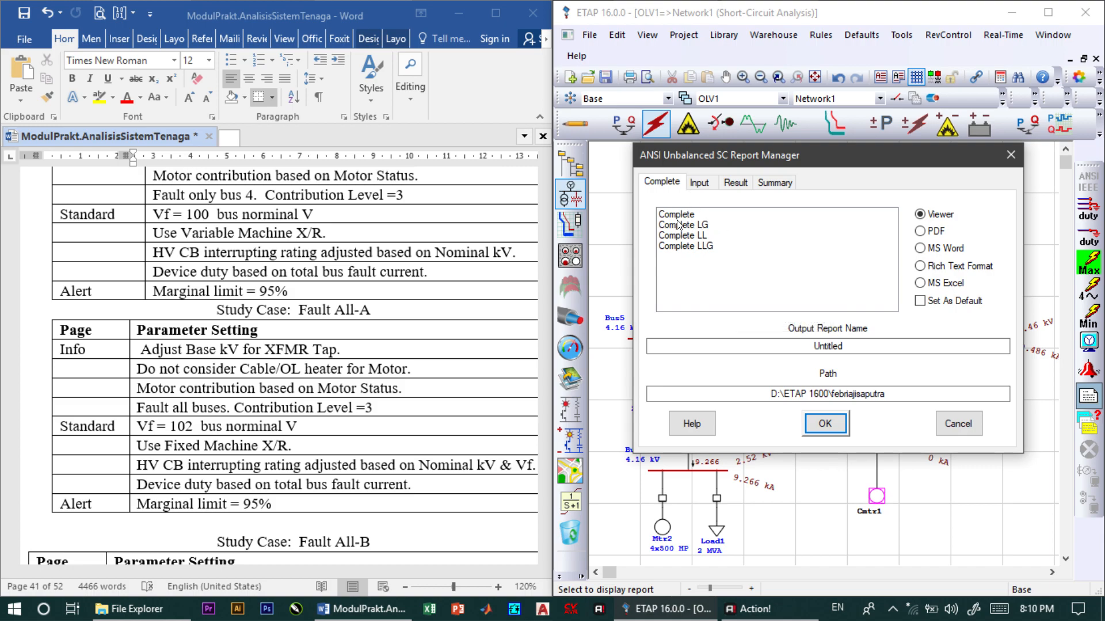
pyautogui.click(778, 184)
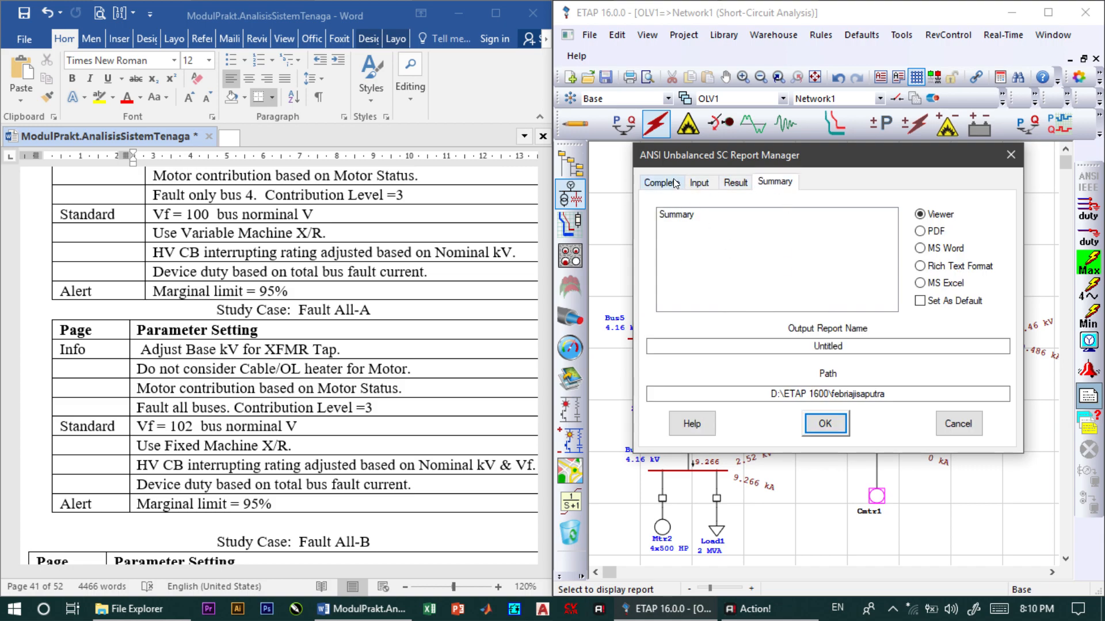
pyautogui.click(675, 183)
pyautogui.click(757, 183)
pyautogui.click(687, 215)
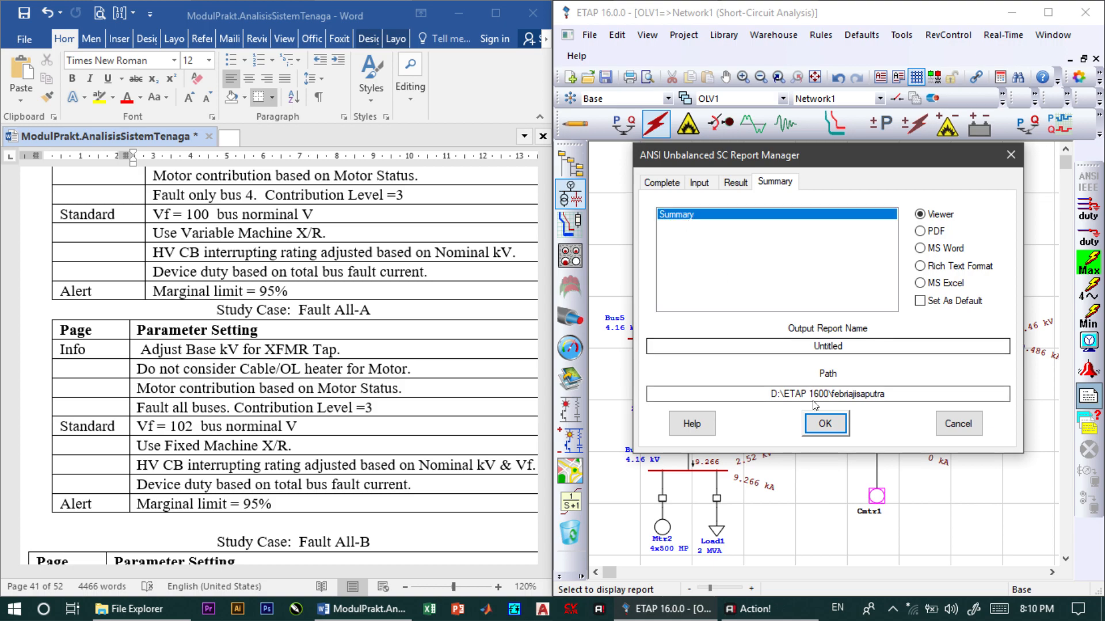
pyautogui.click(824, 422)
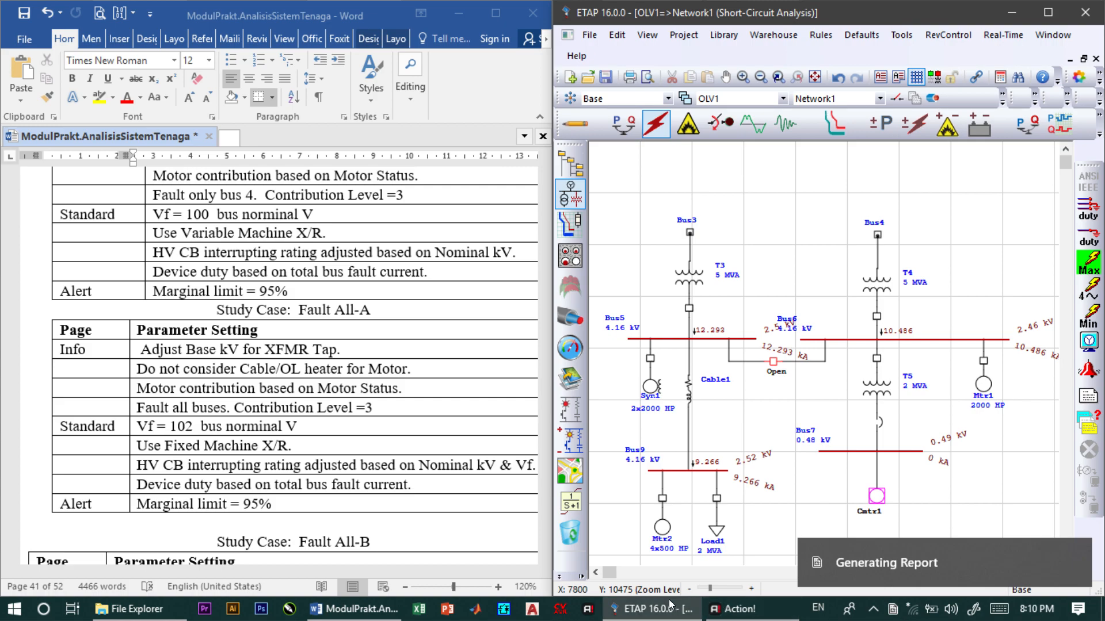
# Examine the 3-phase, line-to-ground, line-to-line and line-to-line-to-ground fault currents of all buses with CB12 open, and close the report.
pyautogui.moveTo(666, 605)
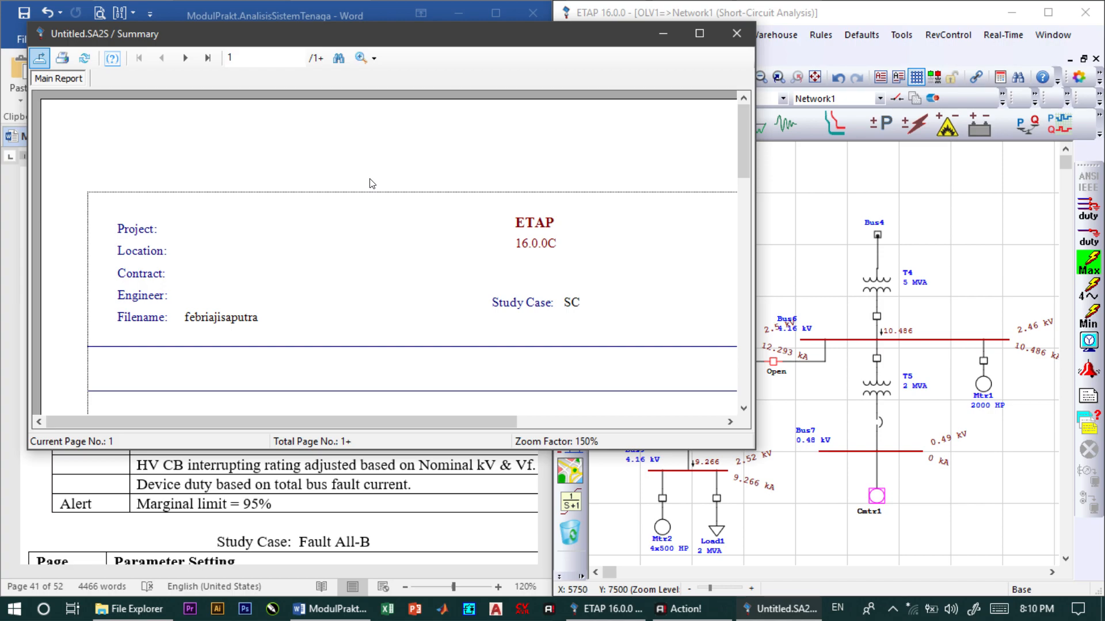
pyautogui.scroll(-6, 427, 275)
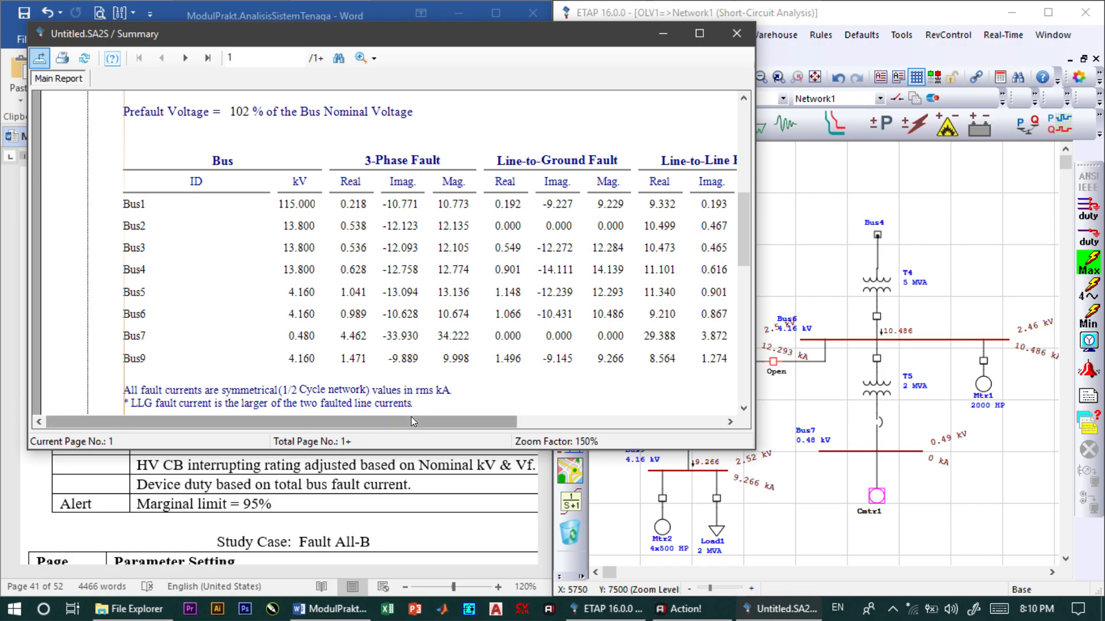
pyautogui.moveTo(411, 420); pyautogui.dragTo(426, 421)
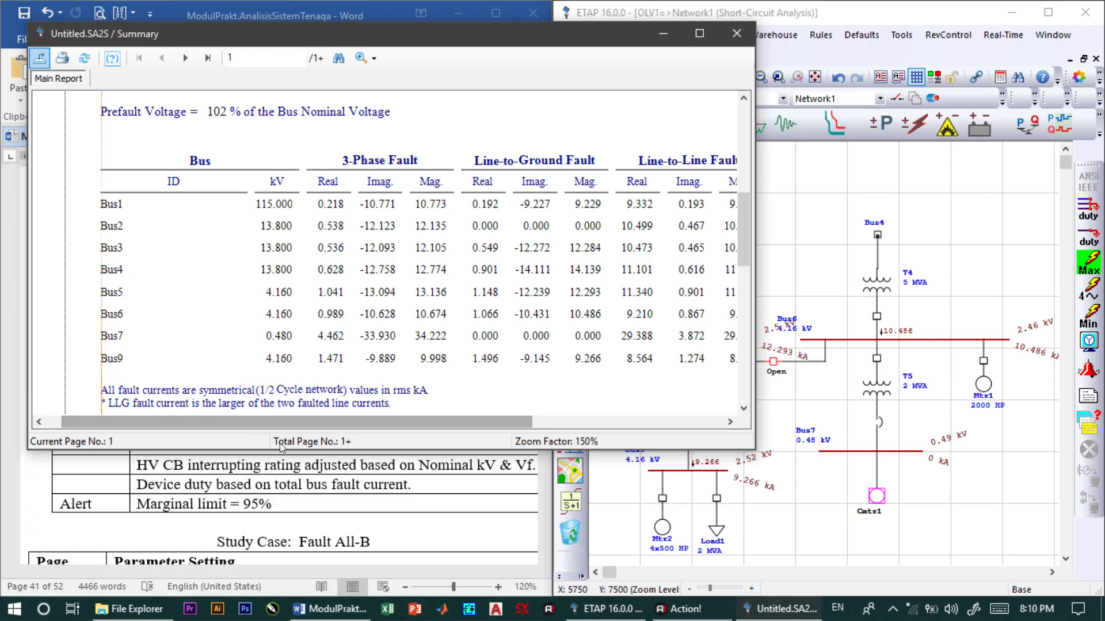
pyautogui.moveTo(289, 426); pyautogui.dragTo(339, 427)
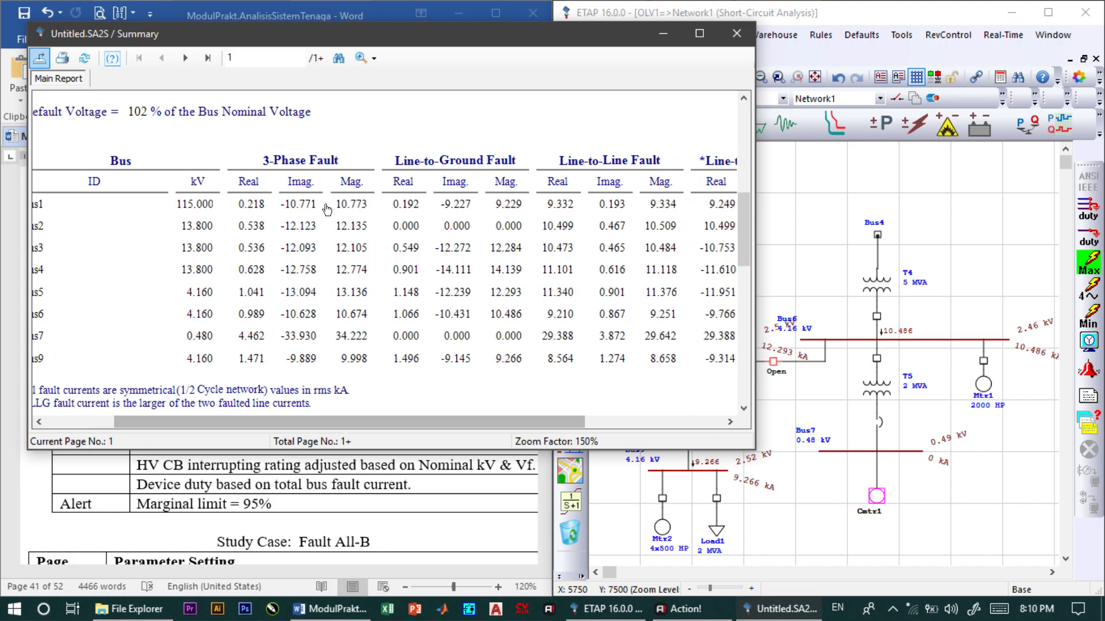
pyautogui.moveTo(428, 421); pyautogui.dragTo(444, 421)
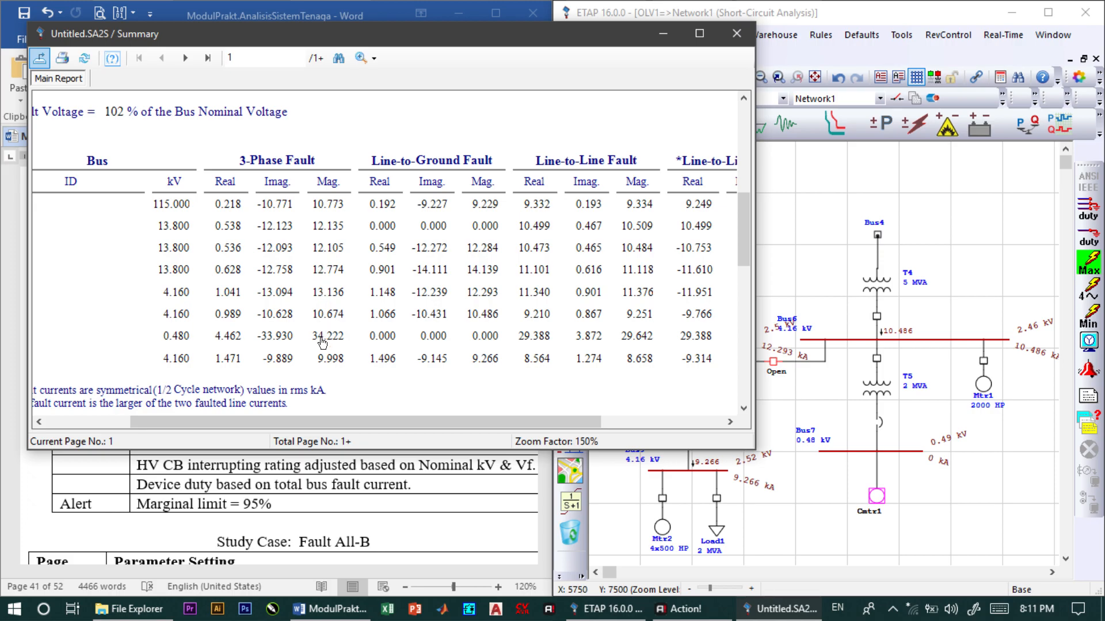
pyautogui.moveTo(386, 423); pyautogui.dragTo(408, 428)
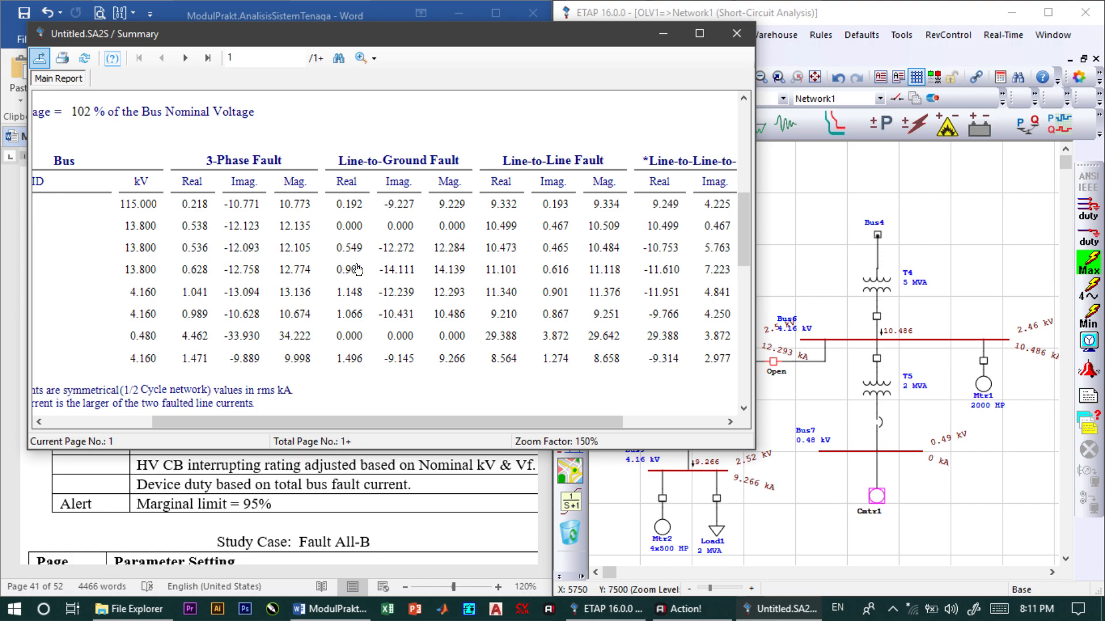
pyautogui.click(737, 33)
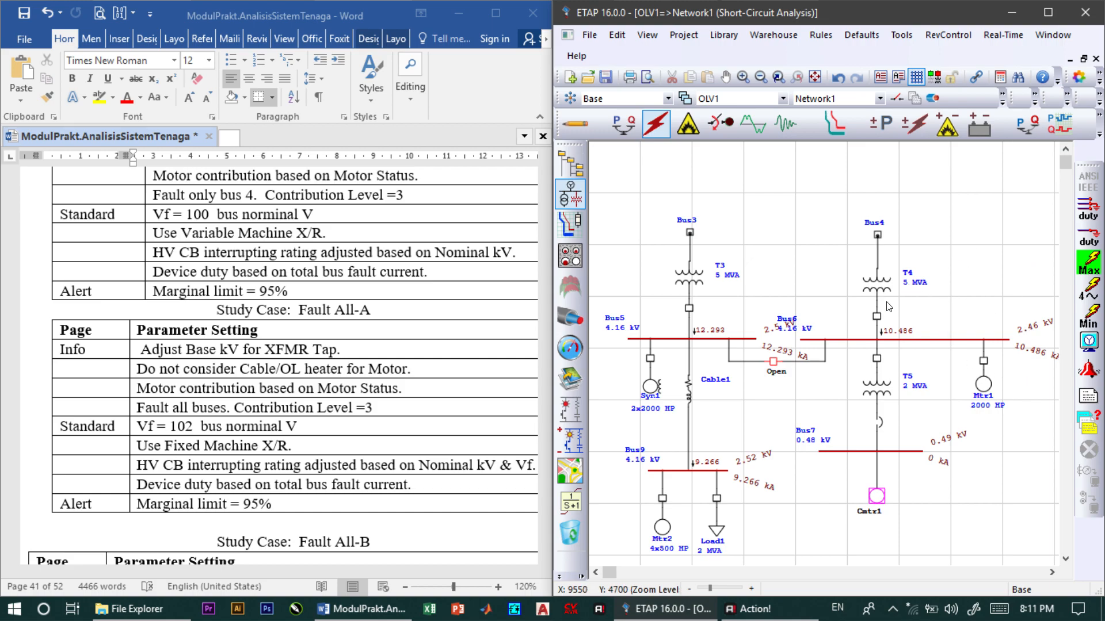
# Set the status of tie breaker CB12 between Bus5 and Bus6 to Close.
pyautogui.doubleClick(771, 363)
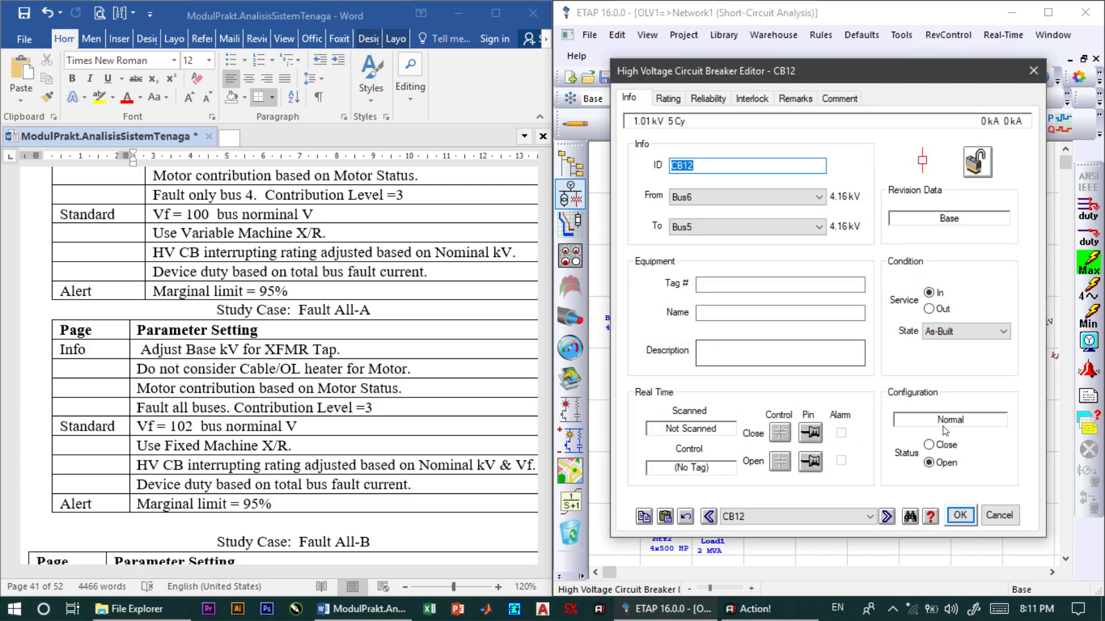
pyautogui.click(928, 445)
pyautogui.click(959, 515)
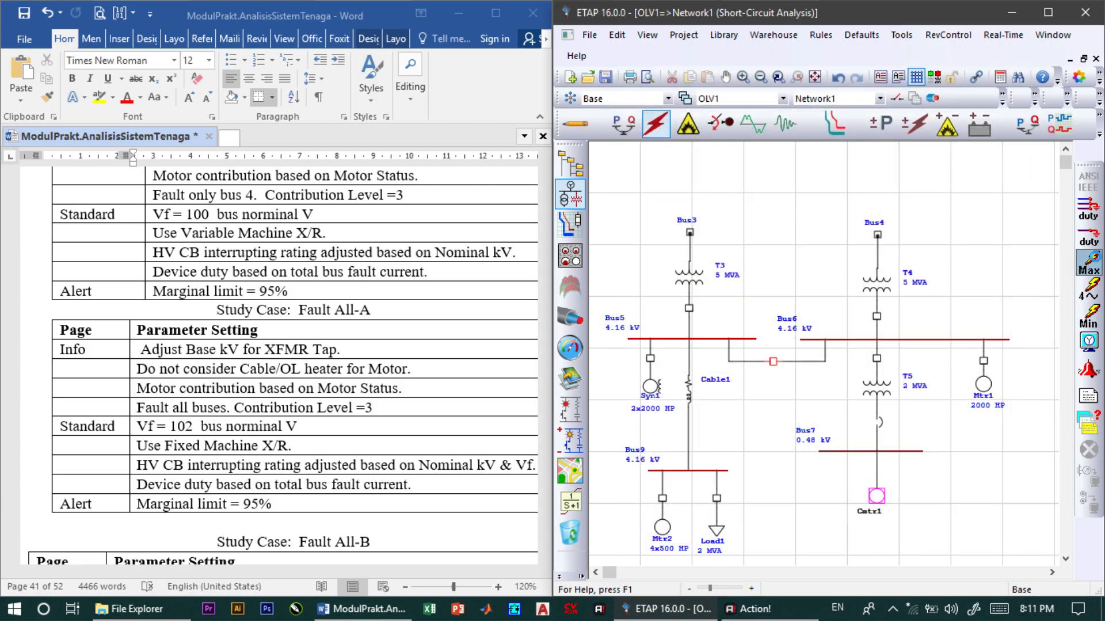
# Rerun the maximum short-circuit calculation for all faulted buses with CB12 closed and produce its Summary report in the viewer.
pyautogui.click(1089, 264)
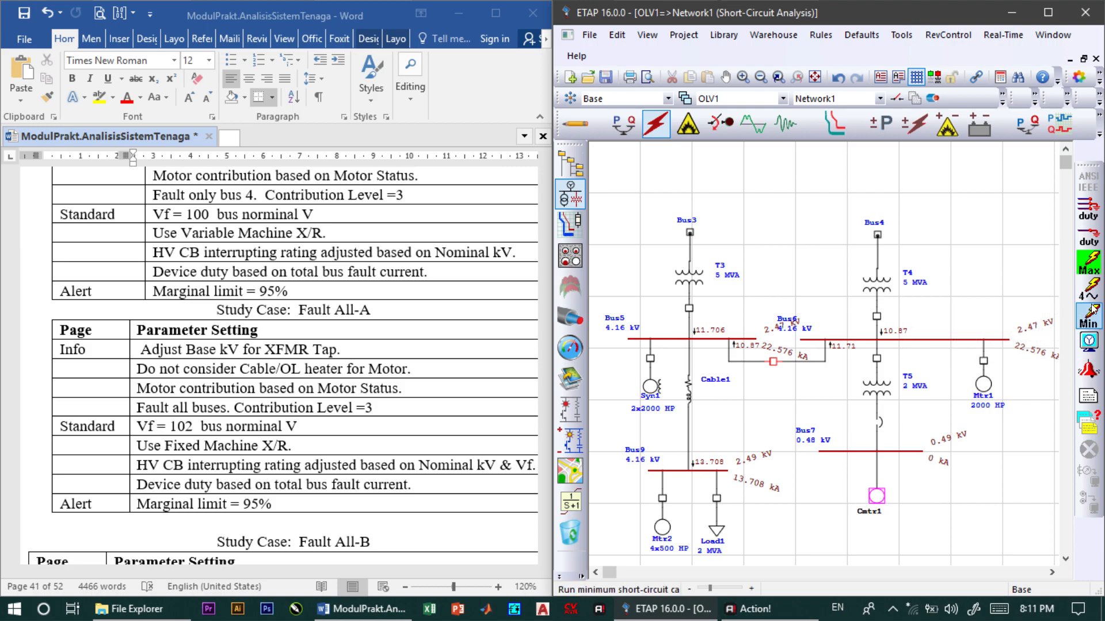
pyautogui.click(1085, 398)
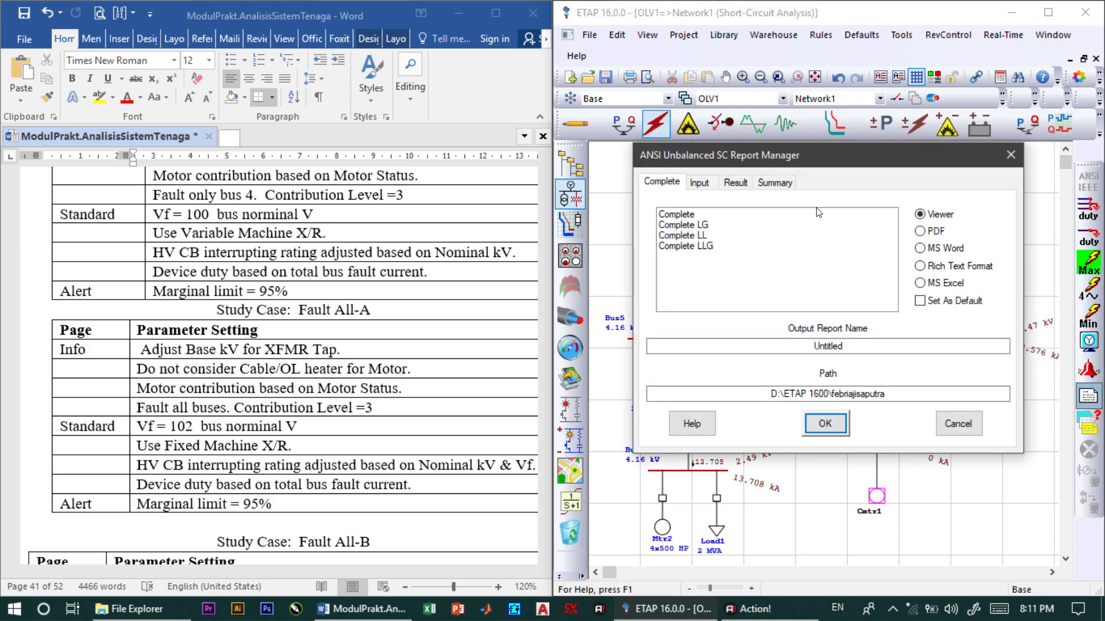
pyautogui.click(774, 182)
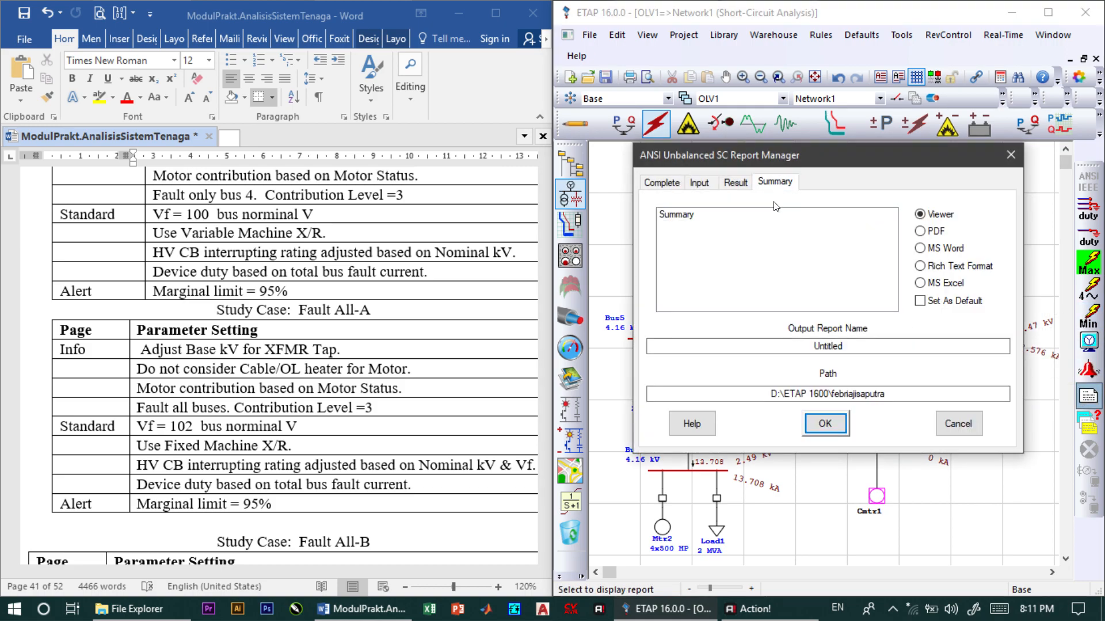
pyautogui.click(733, 218)
pyautogui.click(824, 429)
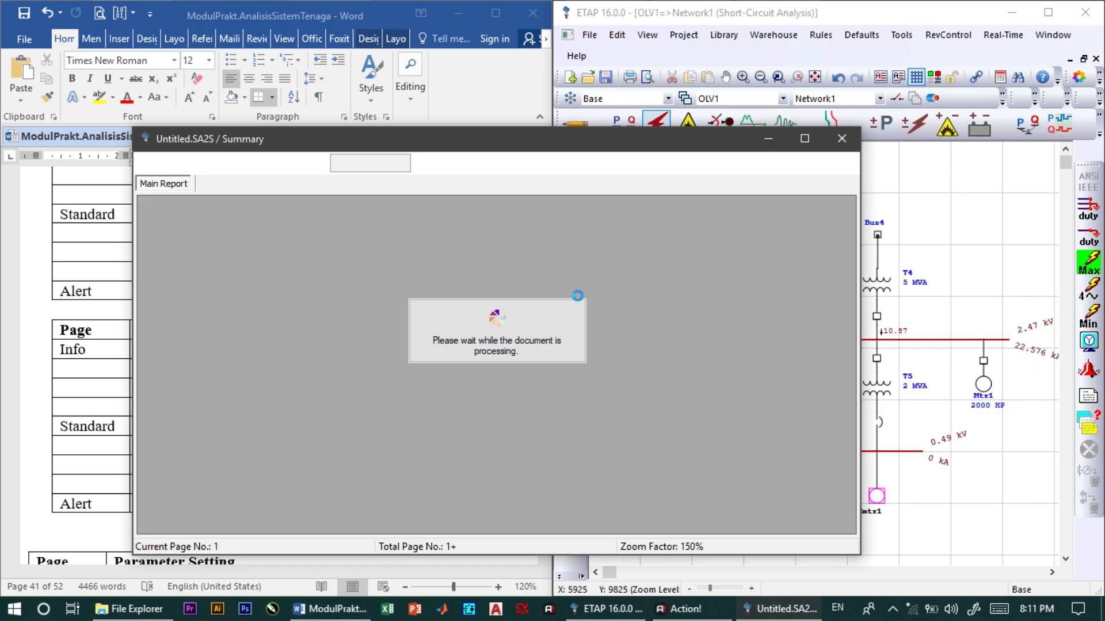
# Examine the fault currents of all buses with CB12 closed in the Short-Circuit Summary Report, and close it.
pyautogui.scroll(-10, 425, 331)
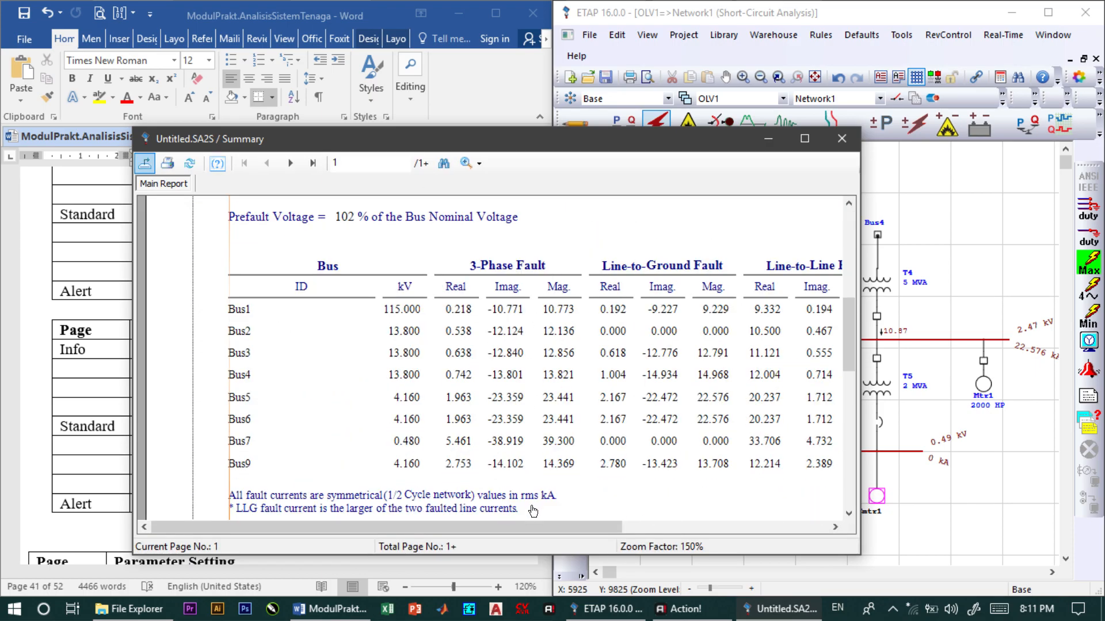
pyautogui.moveTo(513, 526); pyautogui.dragTo(546, 528)
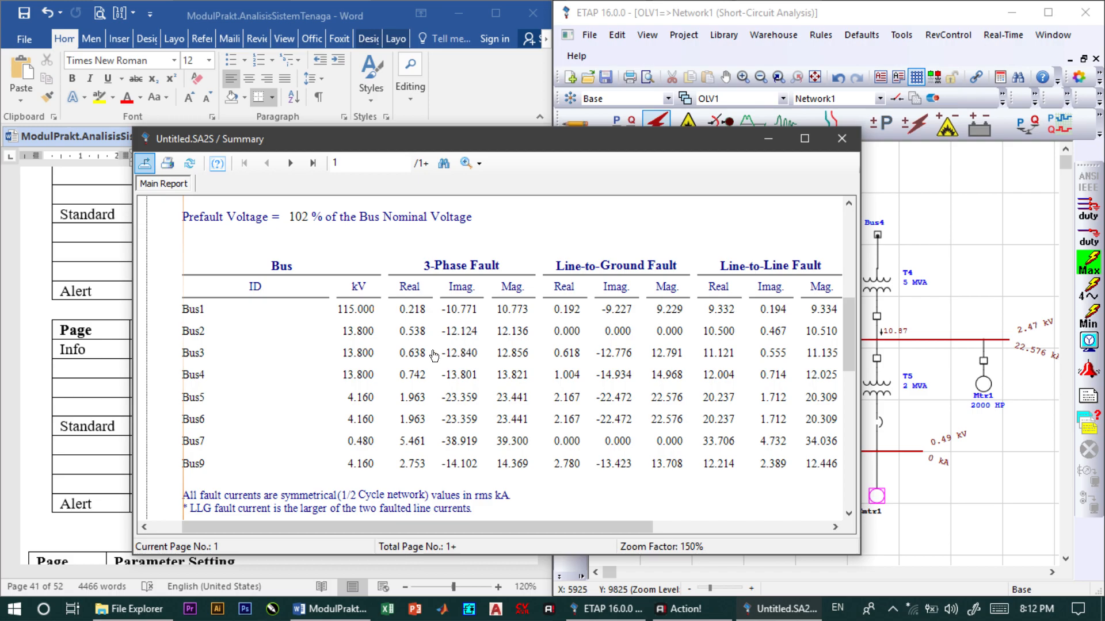
pyautogui.moveTo(451, 526); pyautogui.dragTo(498, 526)
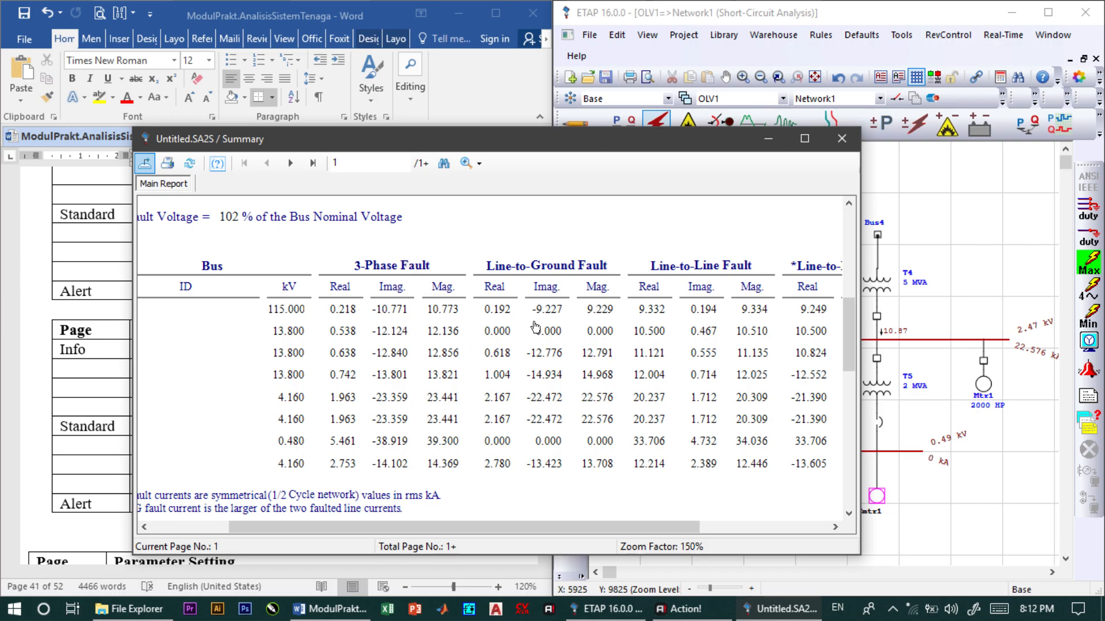
pyautogui.moveTo(502, 524); pyautogui.dragTo(461, 523)
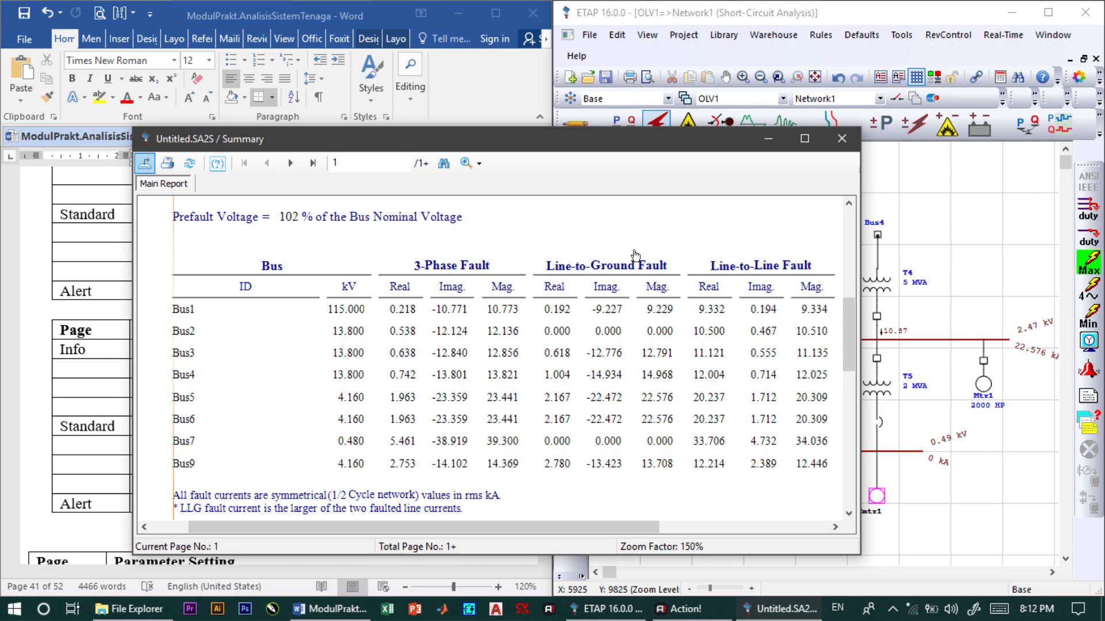
pyautogui.click(839, 139)
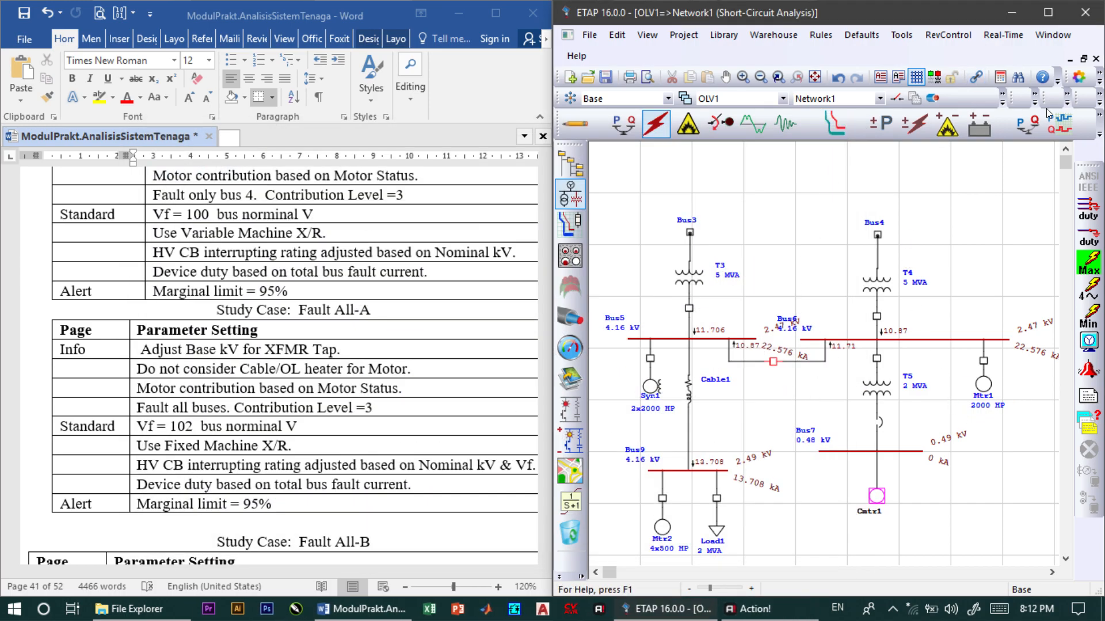
# Set the Fault All-B study case's prefault voltage to Vmag X Nominal kV and HV CB interrupting capability to Nominal kV & Vf.
pyautogui.click(1099, 107)
pyautogui.click(1004, 136)
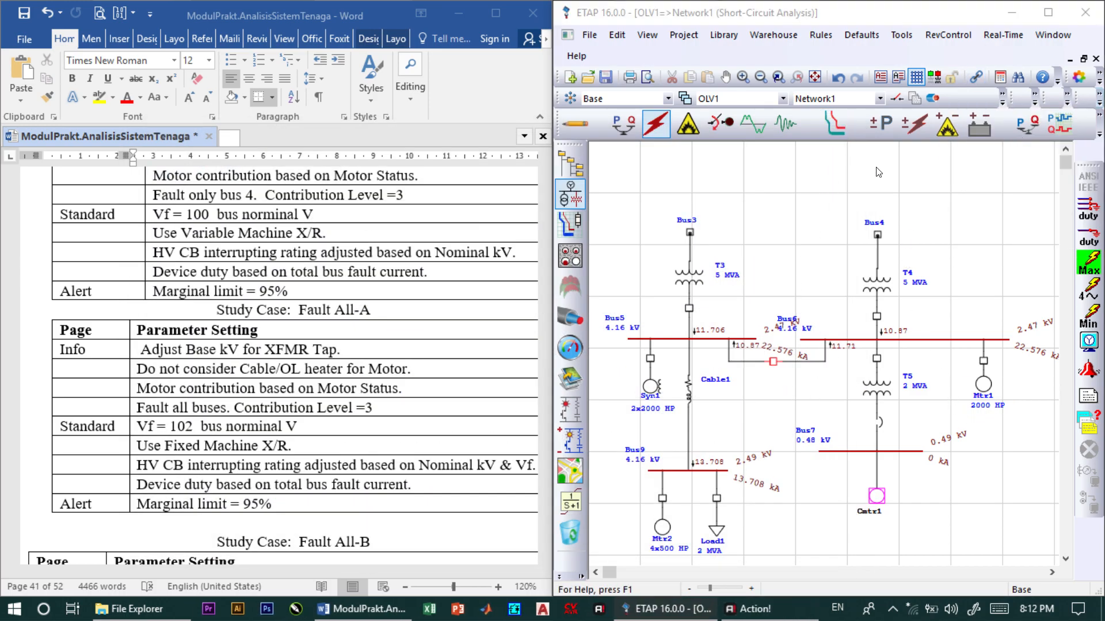
pyautogui.scroll(-3, 132, 404)
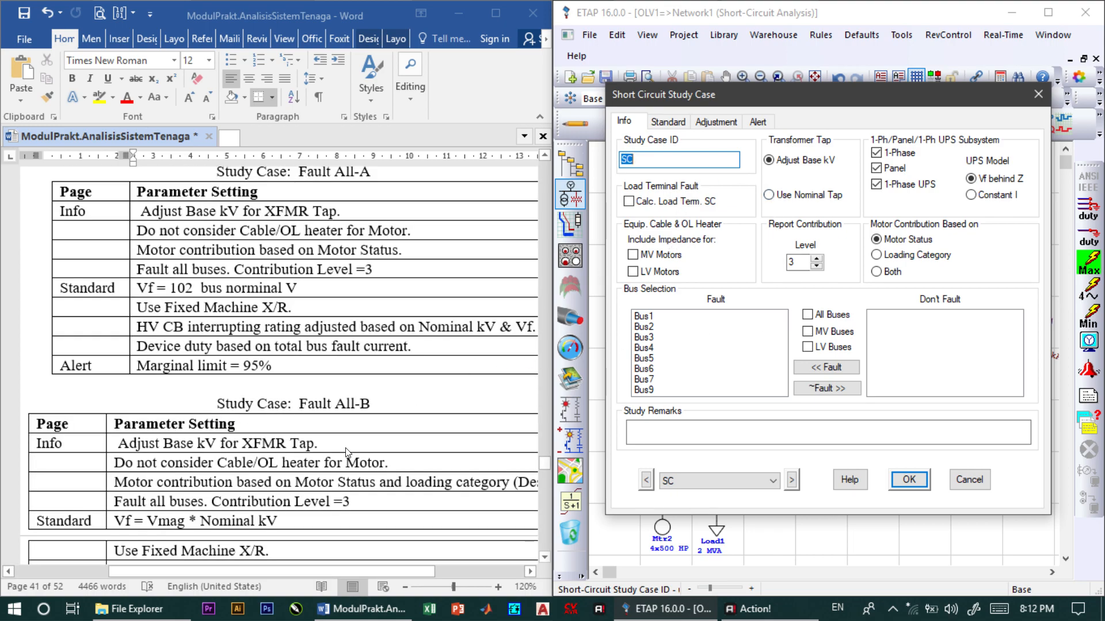
pyautogui.scroll(-1, 349, 453)
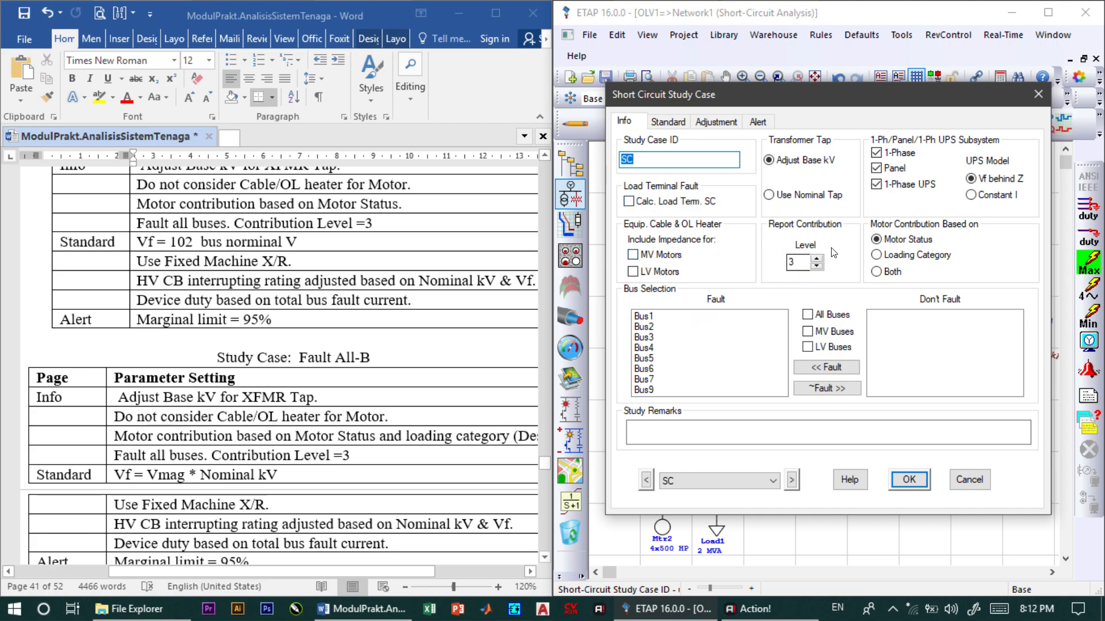
pyautogui.scroll(-1, 445, 313)
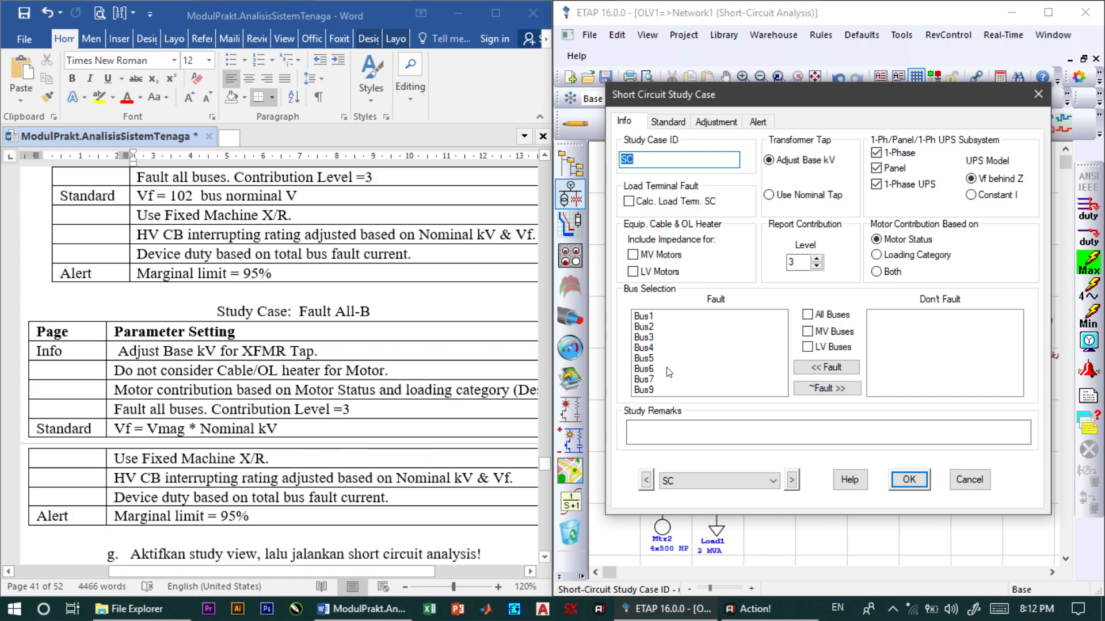
pyautogui.click(669, 121)
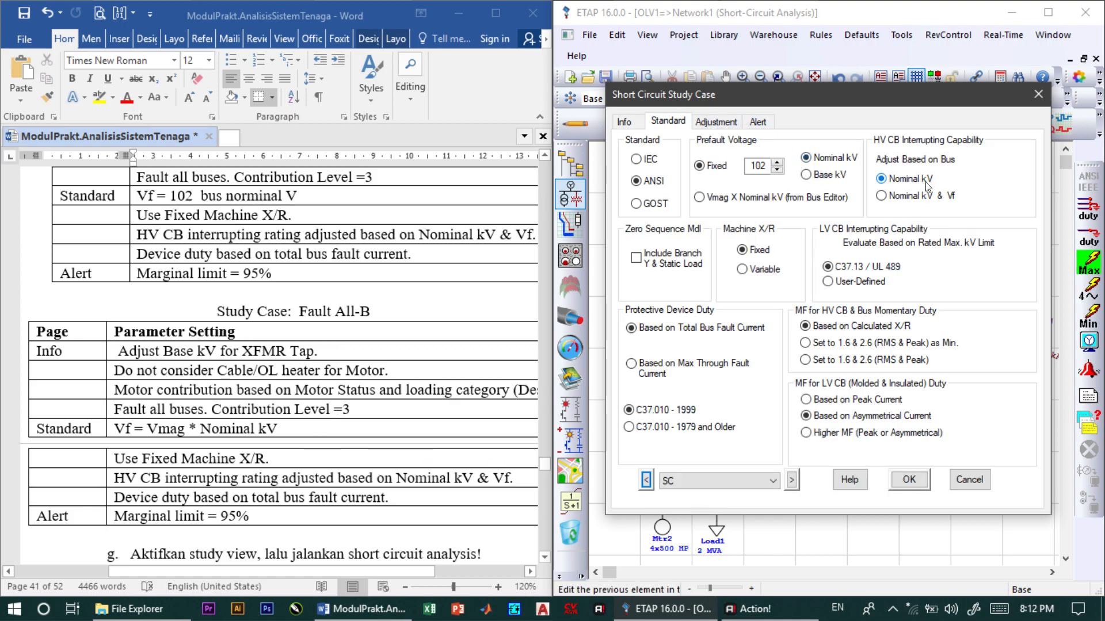
pyautogui.click(882, 195)
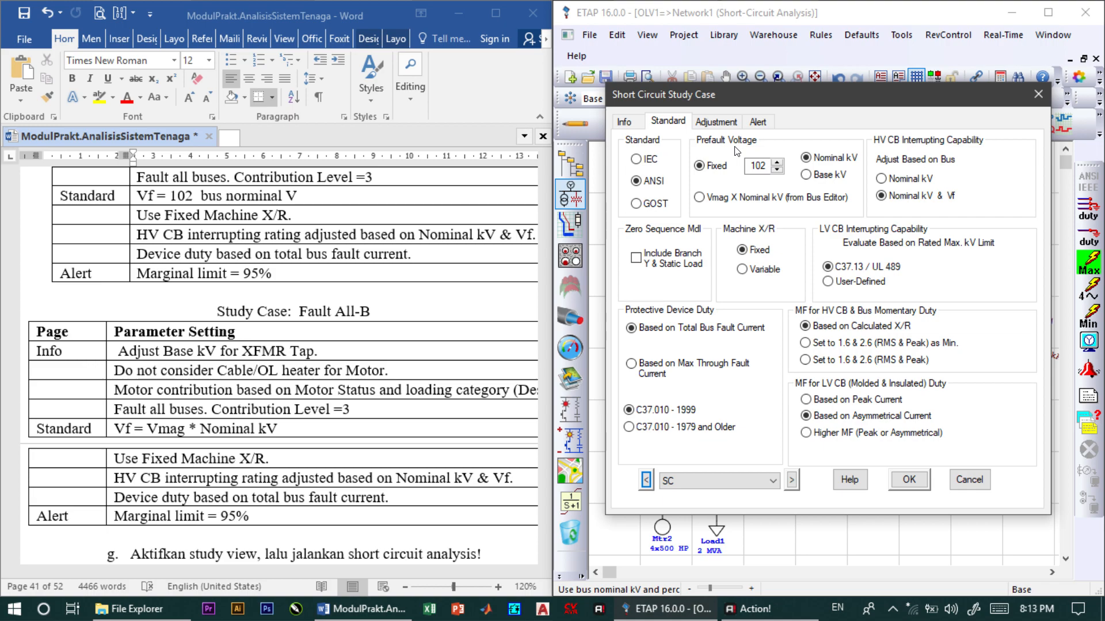
pyautogui.click(699, 197)
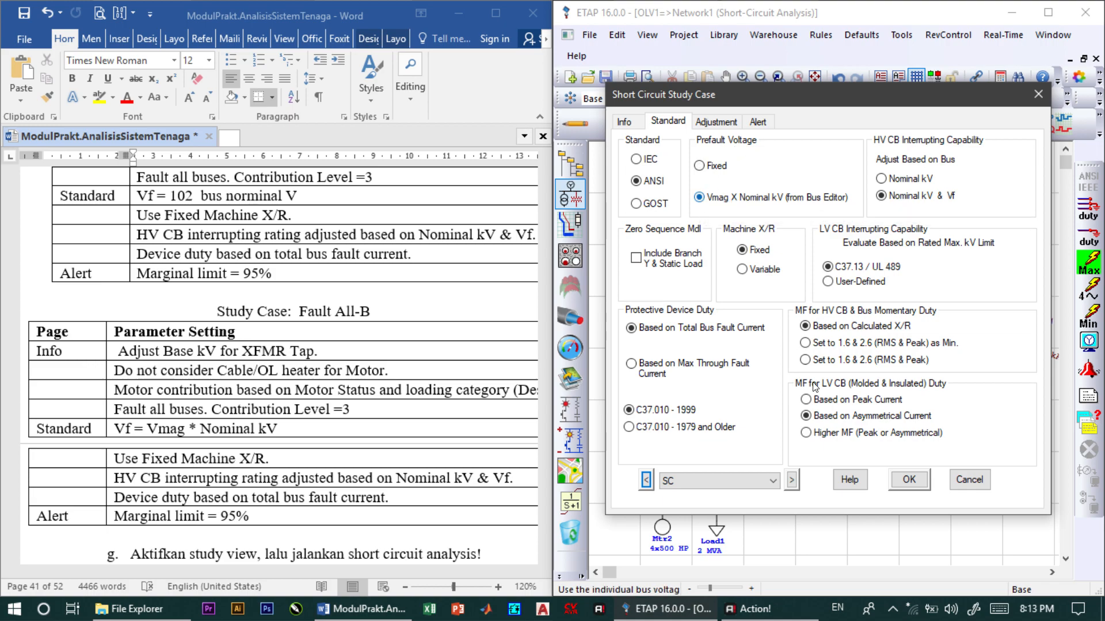
# Enable the Marginal alert with 95% limits for bus bracing and protective device capability, and apply the study case.
pyautogui.click(758, 122)
pyautogui.click(884, 158)
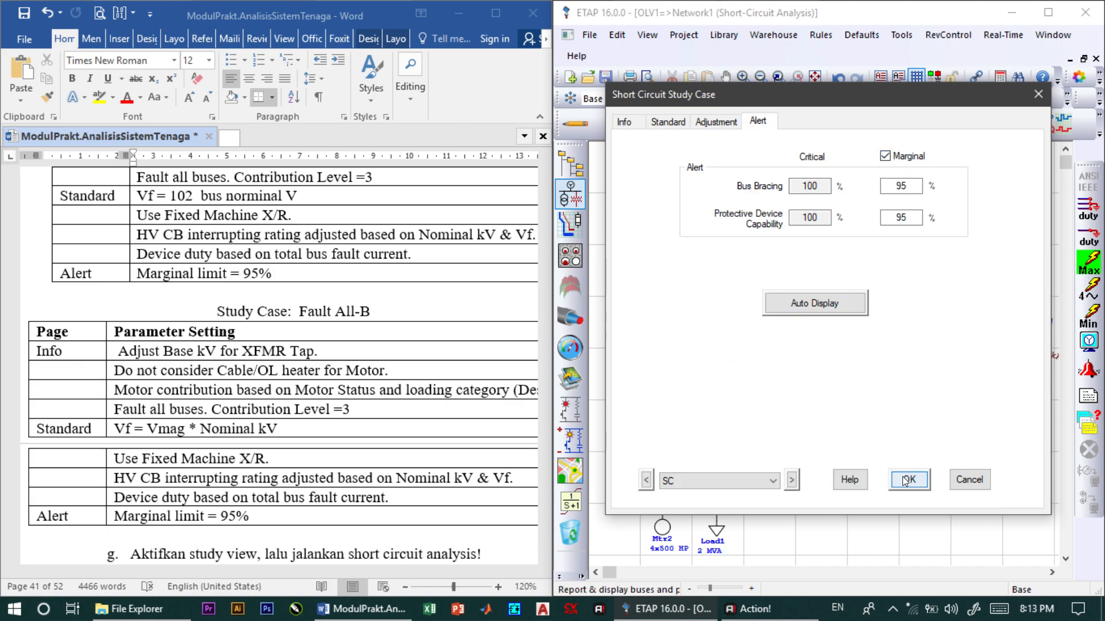
pyautogui.click(907, 479)
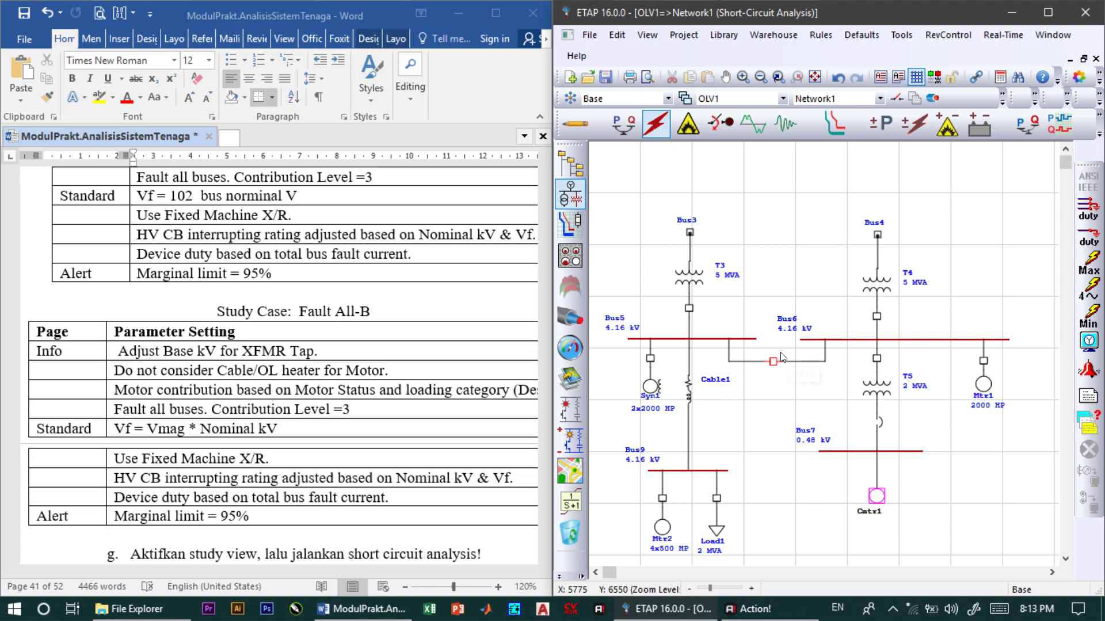
# Run the maximum short-circuit calculation for Fault All-B with CB12 closed and produce its Summary report in the viewer.
pyautogui.click(1089, 264)
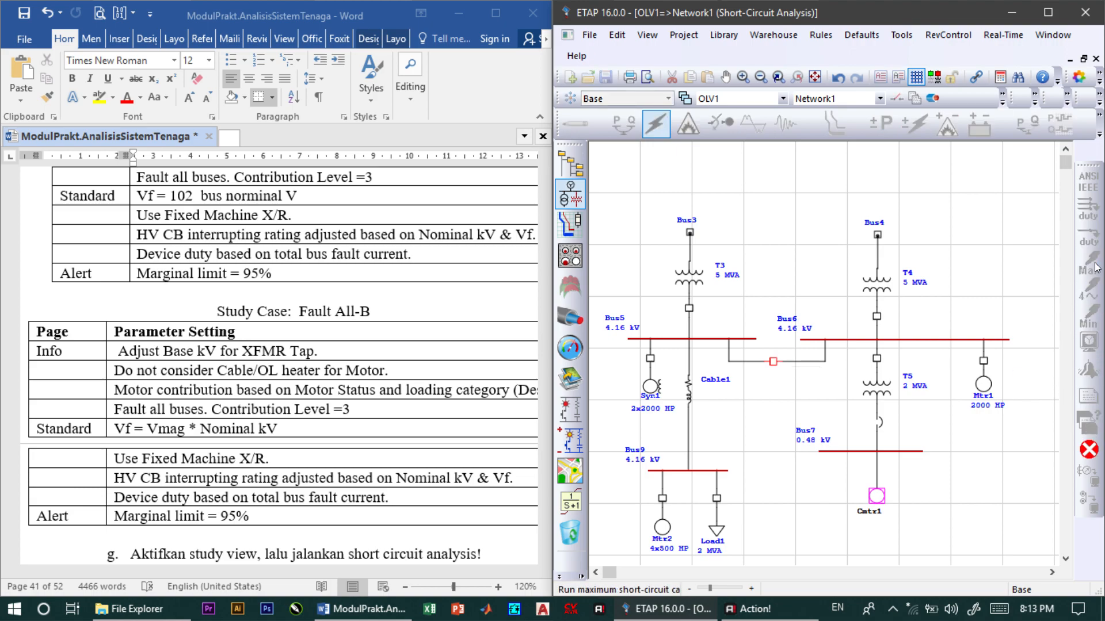
pyautogui.click(1089, 396)
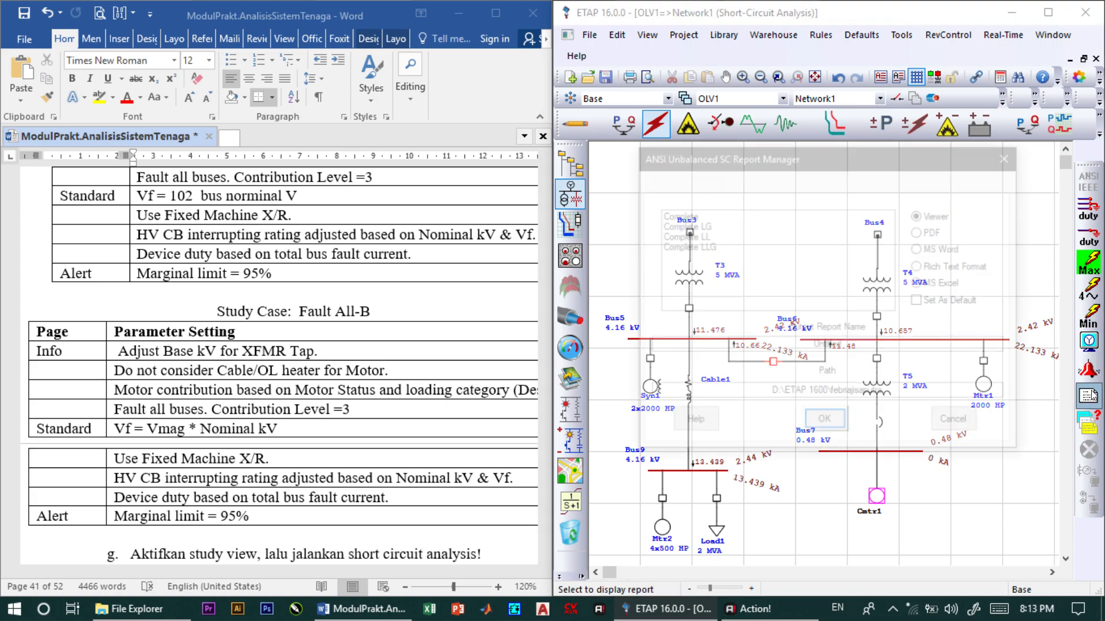
pyautogui.click(775, 182)
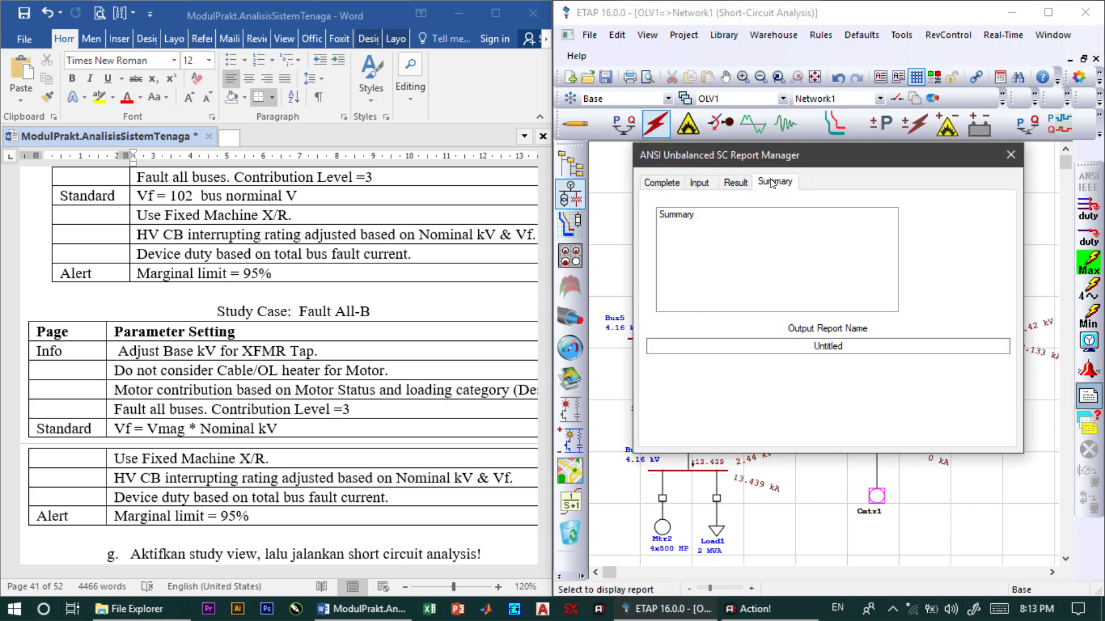
pyautogui.click(683, 214)
pyautogui.click(824, 426)
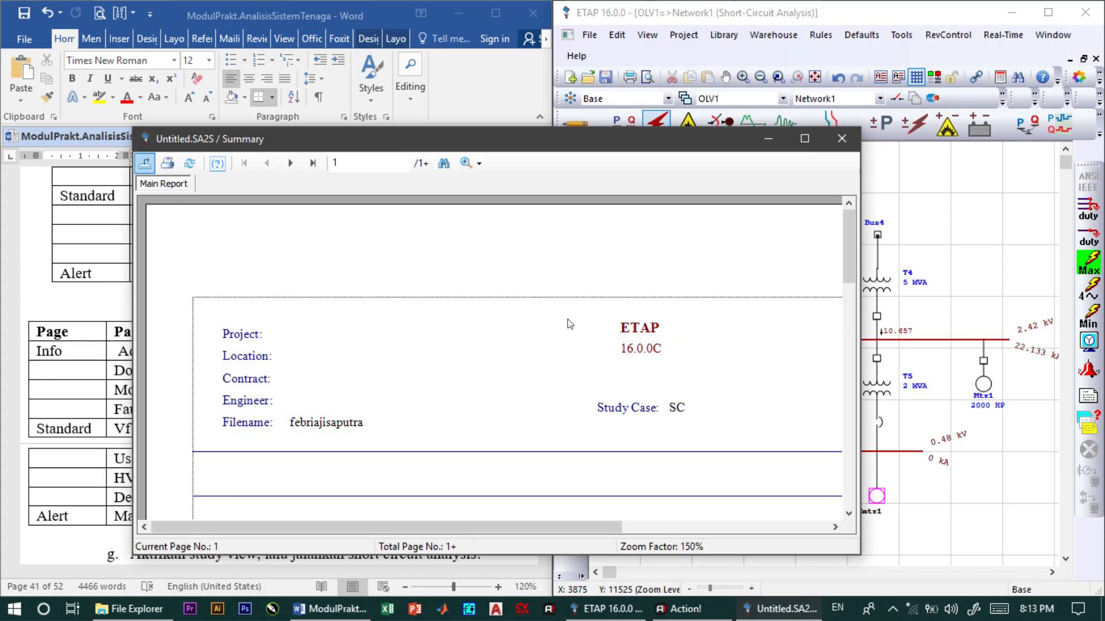
# Examine the 3-phase, line-to-ground and line-to-line fault currents of all buses for Fault All-B with CB12 closed, and close the report.
pyautogui.scroll(-10, 567, 328)
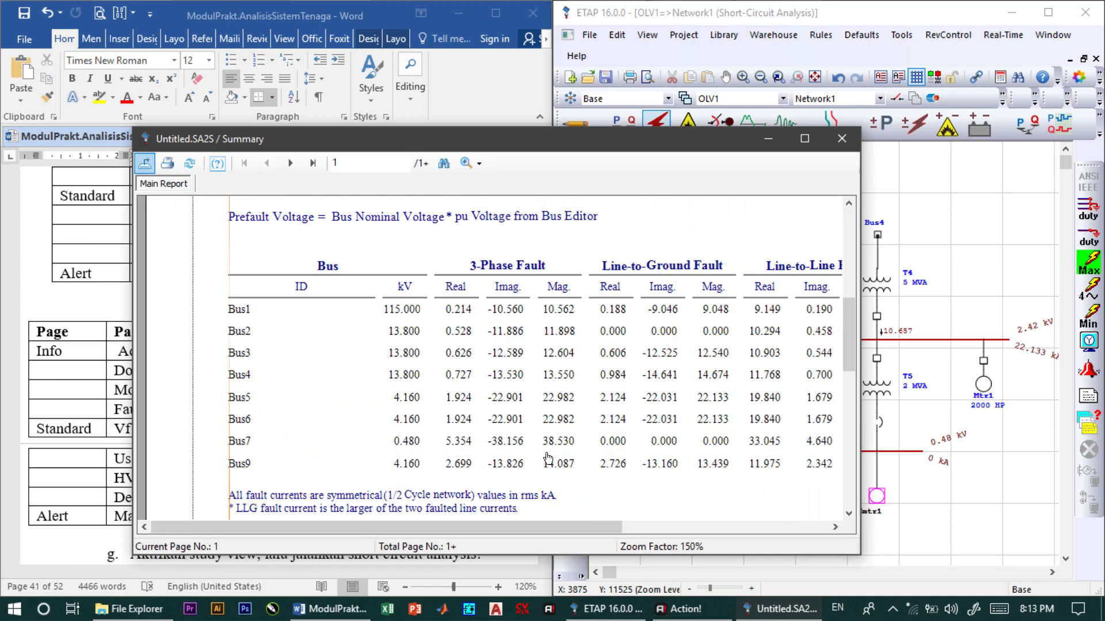
pyautogui.moveTo(546, 529); pyautogui.dragTo(606, 543)
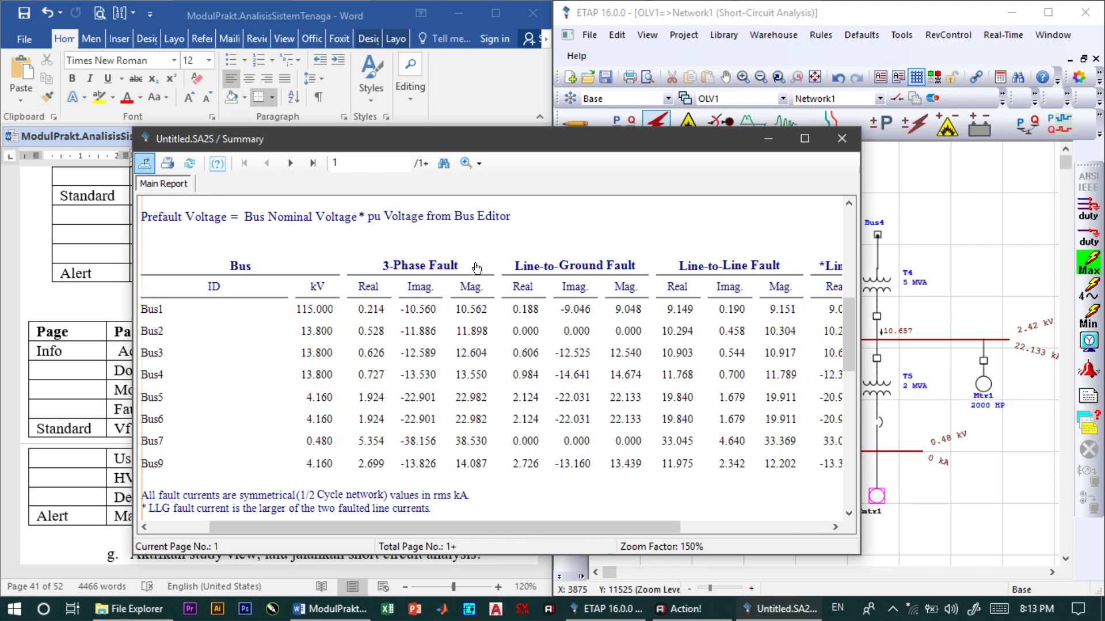
pyautogui.moveTo(546, 524); pyautogui.dragTo(557, 524)
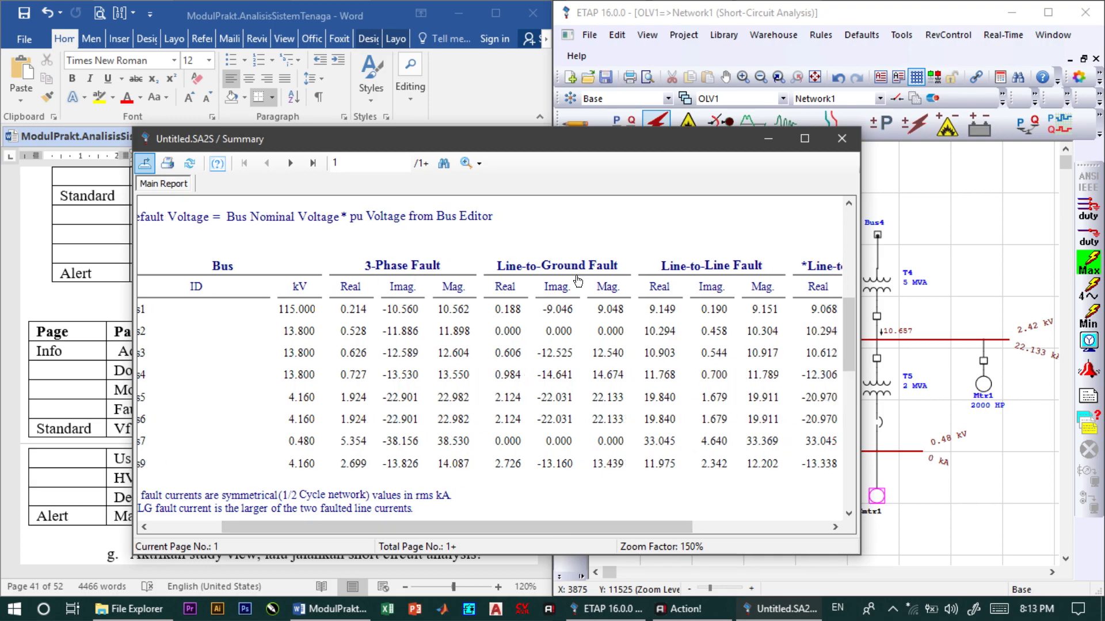
pyautogui.click(845, 137)
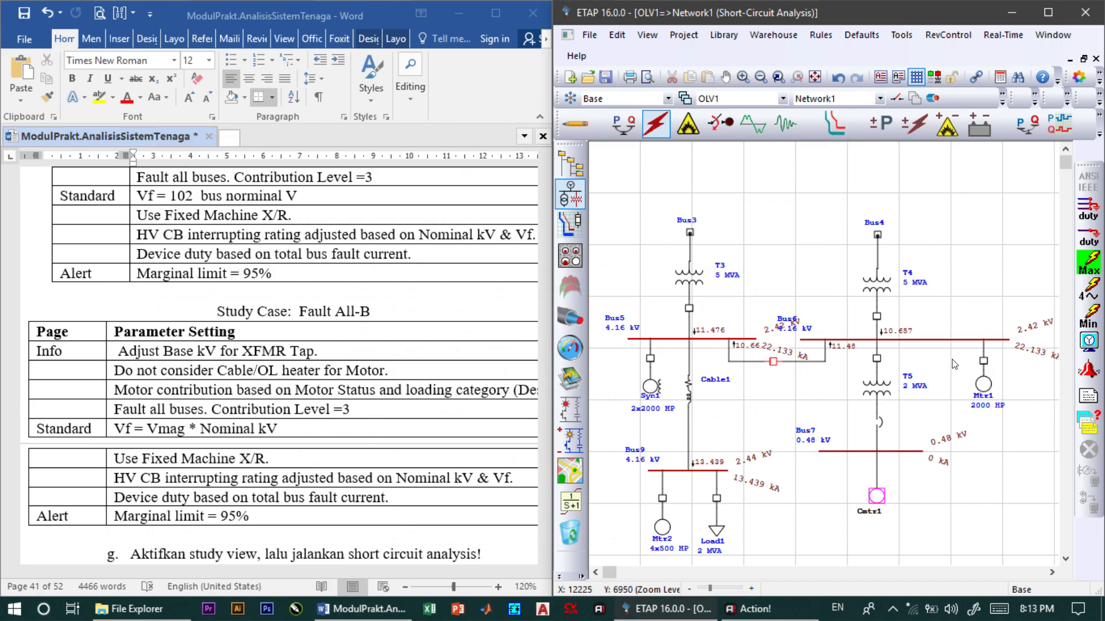
# Set the status of tie breaker CB12 between Bus5 and Bus6 to Open.
pyautogui.doubleClick(772, 362)
pyautogui.click(928, 462)
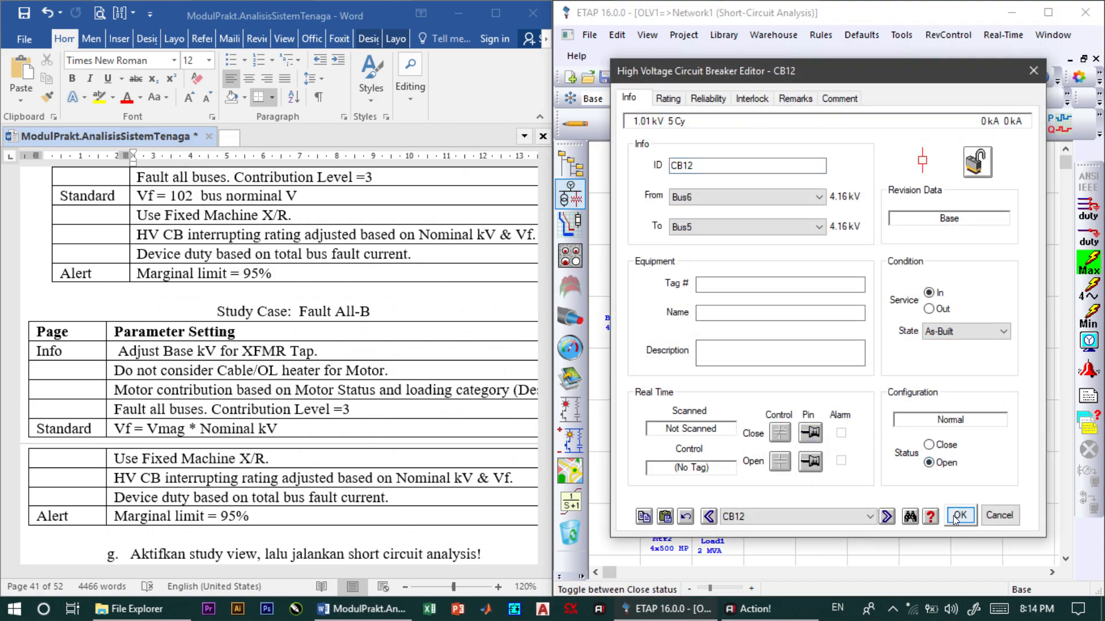
pyautogui.click(960, 515)
# Rerun the maximum short-circuit calculation for Fault All-B with CB12 open and review the bus fault currents in its Summary report.
pyautogui.click(1096, 256)
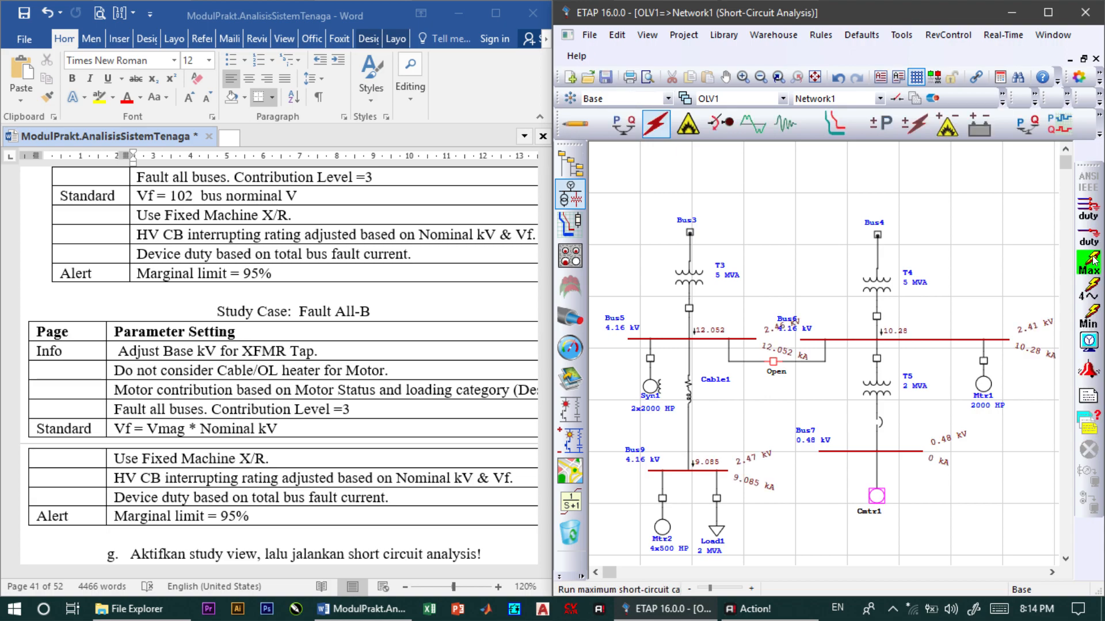
pyautogui.click(1088, 396)
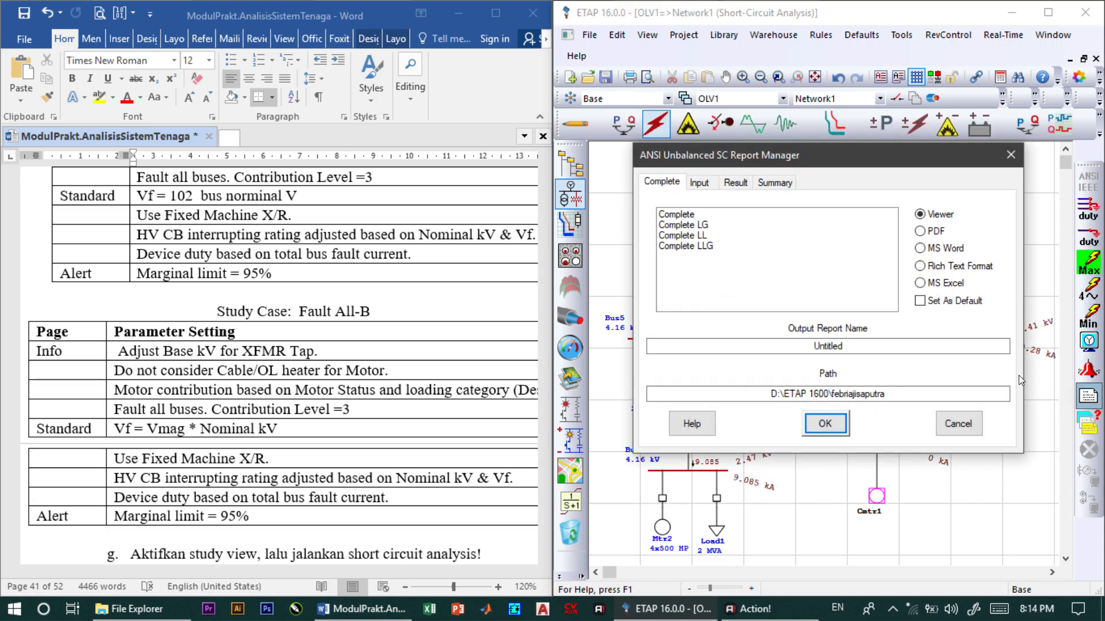
pyautogui.click(774, 182)
pyautogui.click(723, 215)
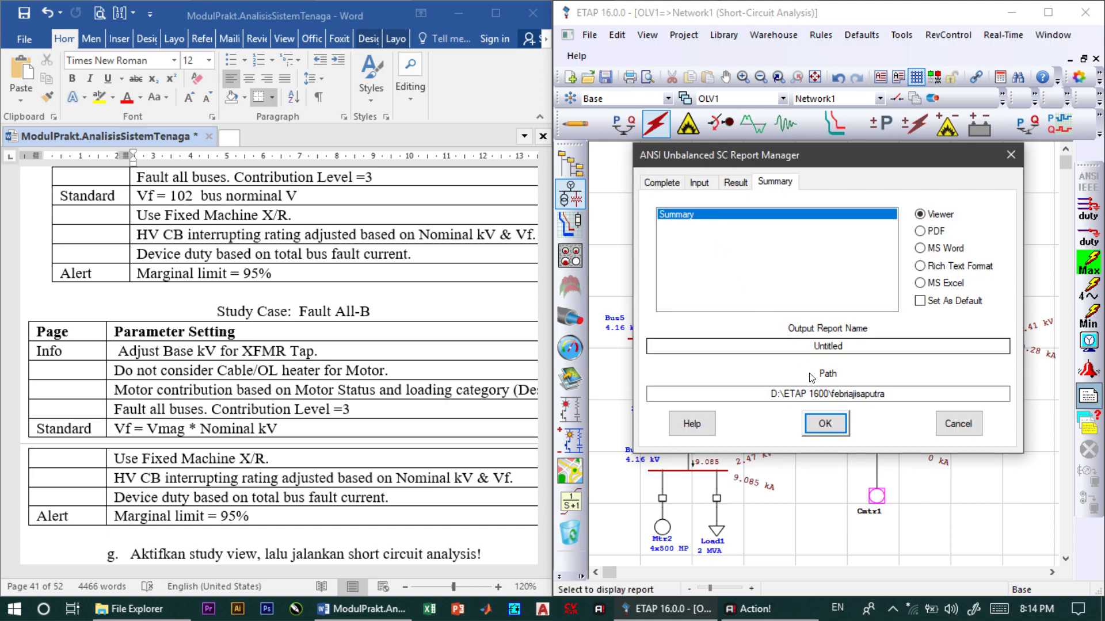
pyautogui.click(824, 425)
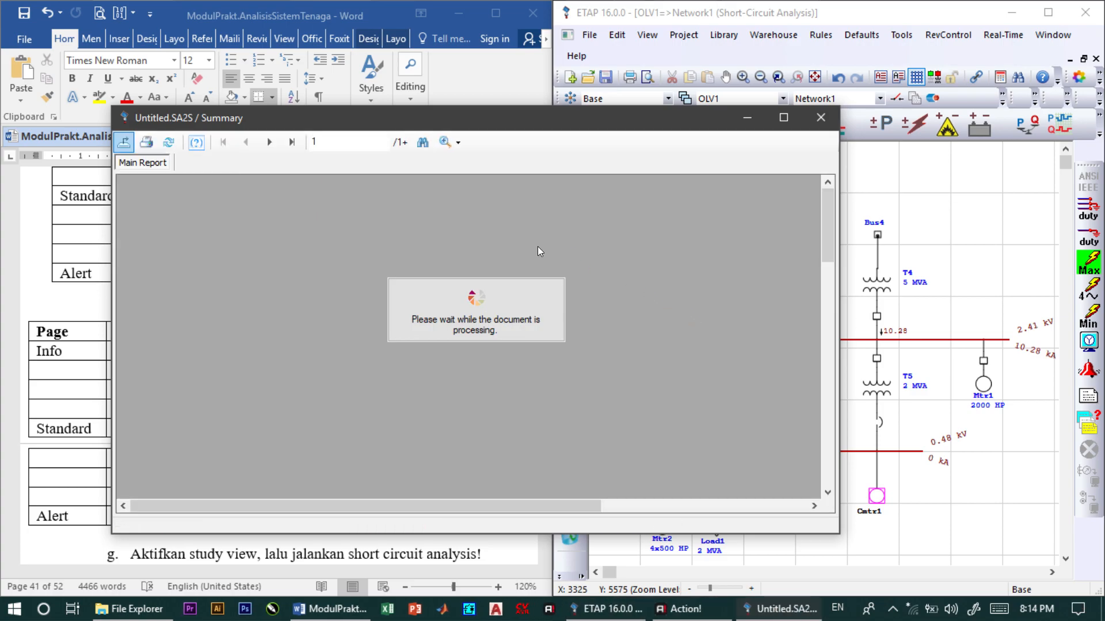
pyautogui.scroll(-6, 540, 252)
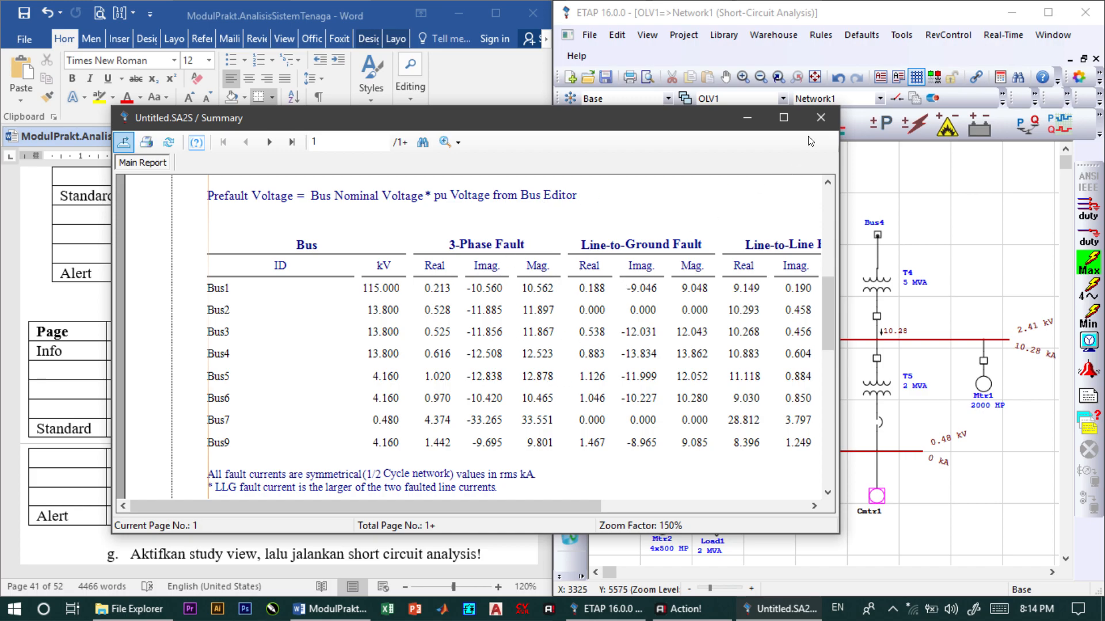
pyautogui.click(820, 118)
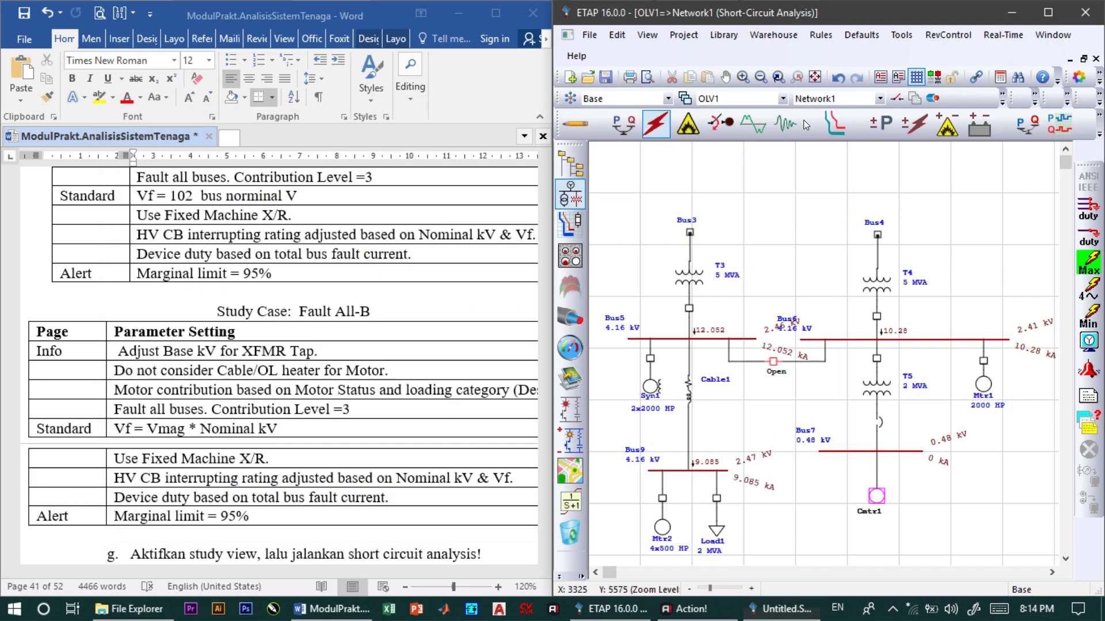
# Look through the Complete and Summary report choices in the ANSI Unbalanced SC Report Manager, and close it.
pyautogui.click(1088, 396)
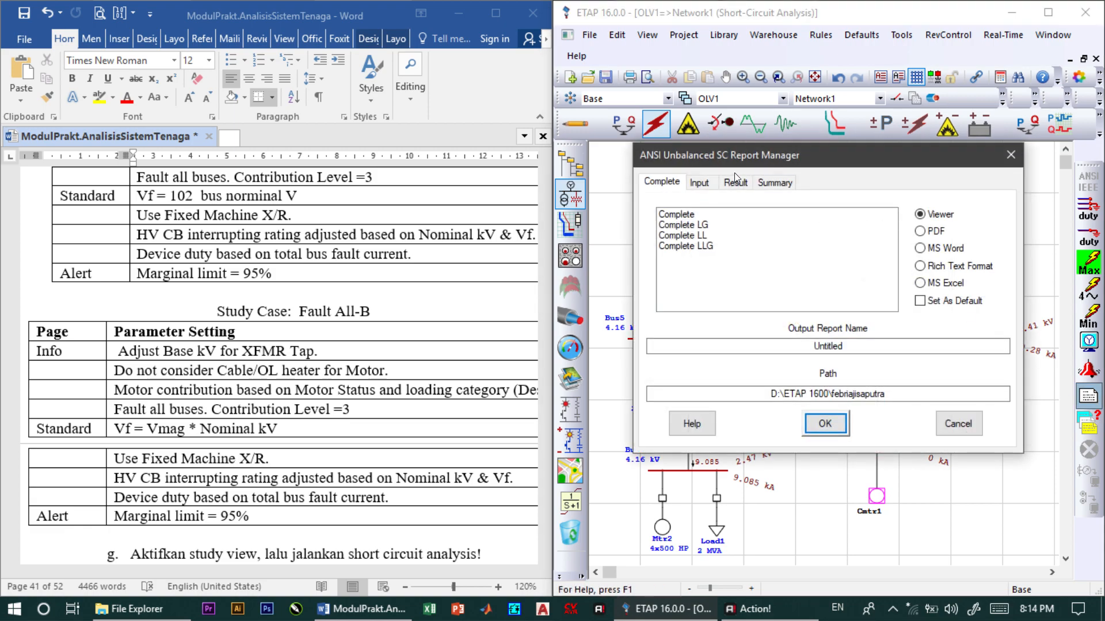
pyautogui.click(765, 185)
pyautogui.click(662, 182)
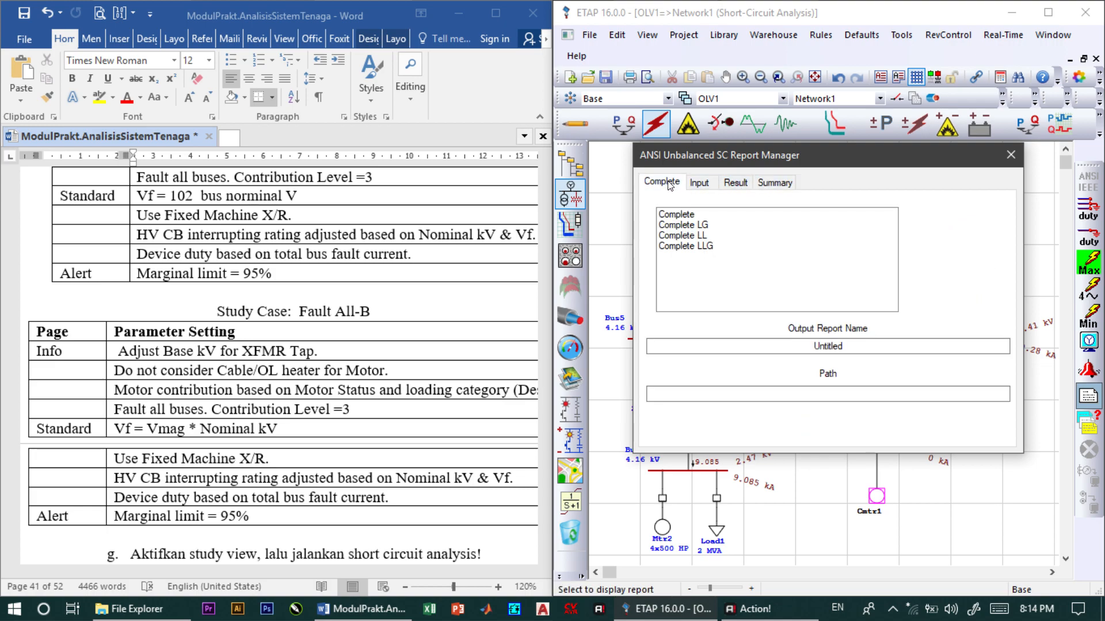
pyautogui.click(686, 215)
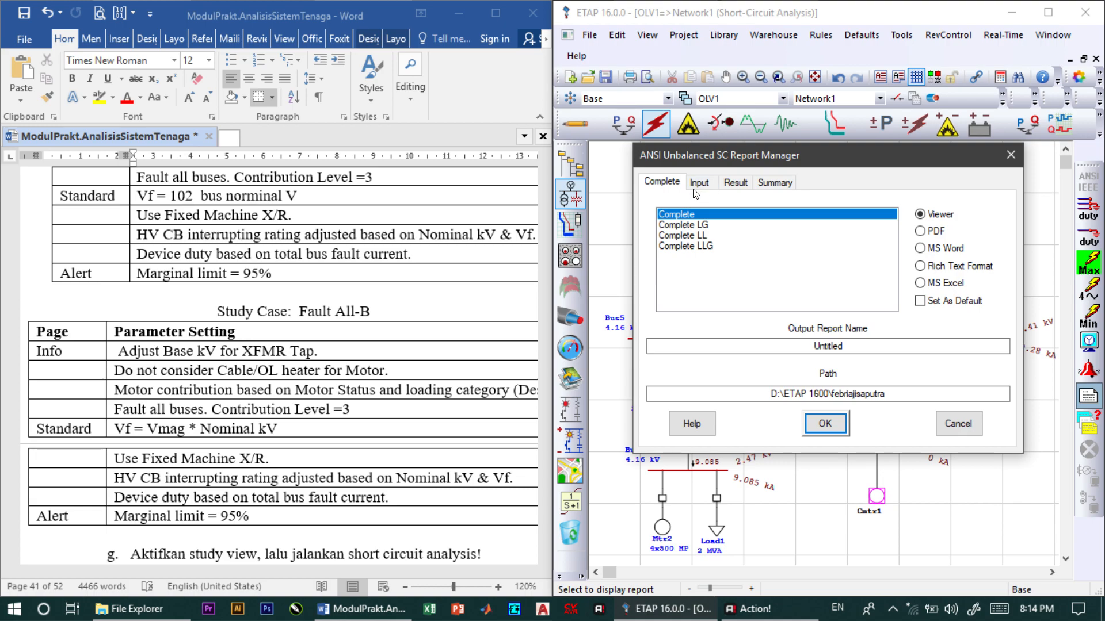
pyautogui.click(776, 183)
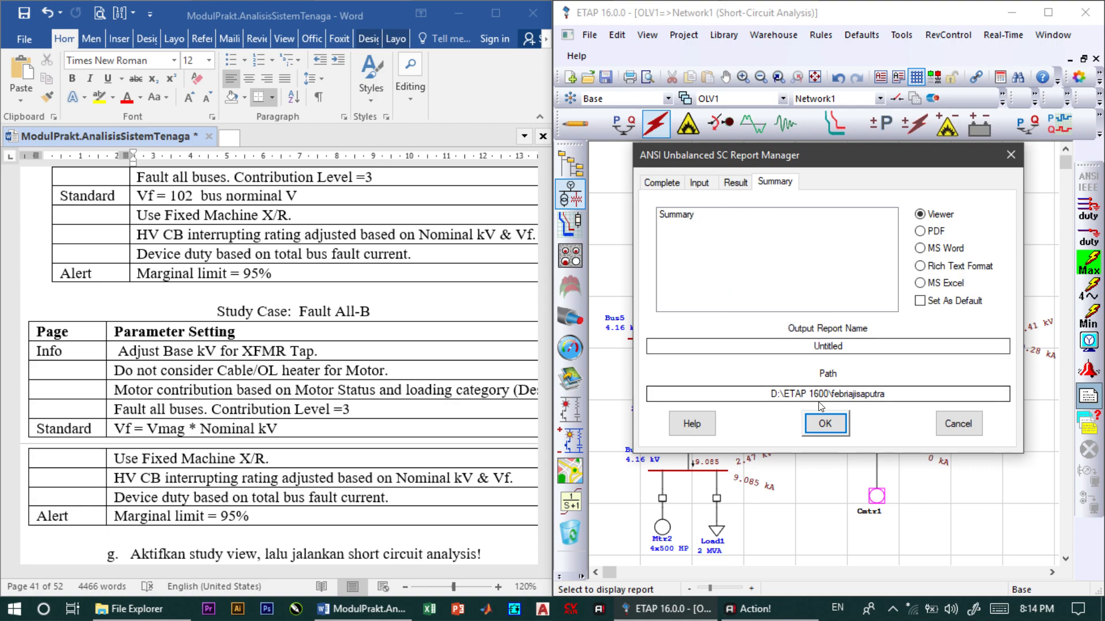
pyautogui.click(1008, 156)
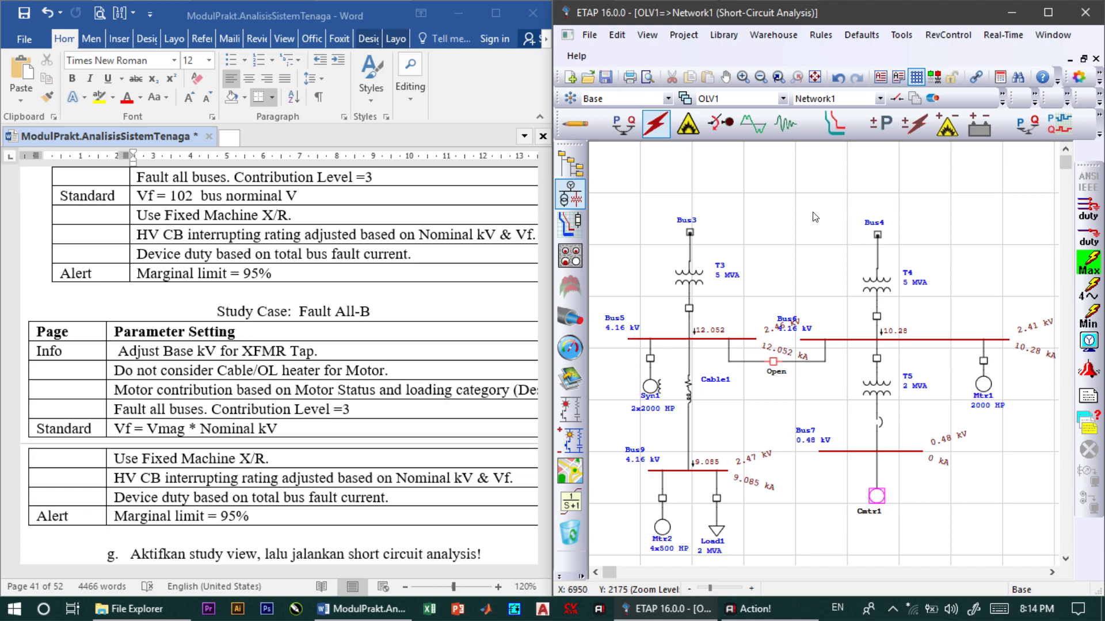
# Read the module's instructions g to i and the Tugas section after the Fault All-B parameter table.
pyautogui.scroll(-3, 226, 343)
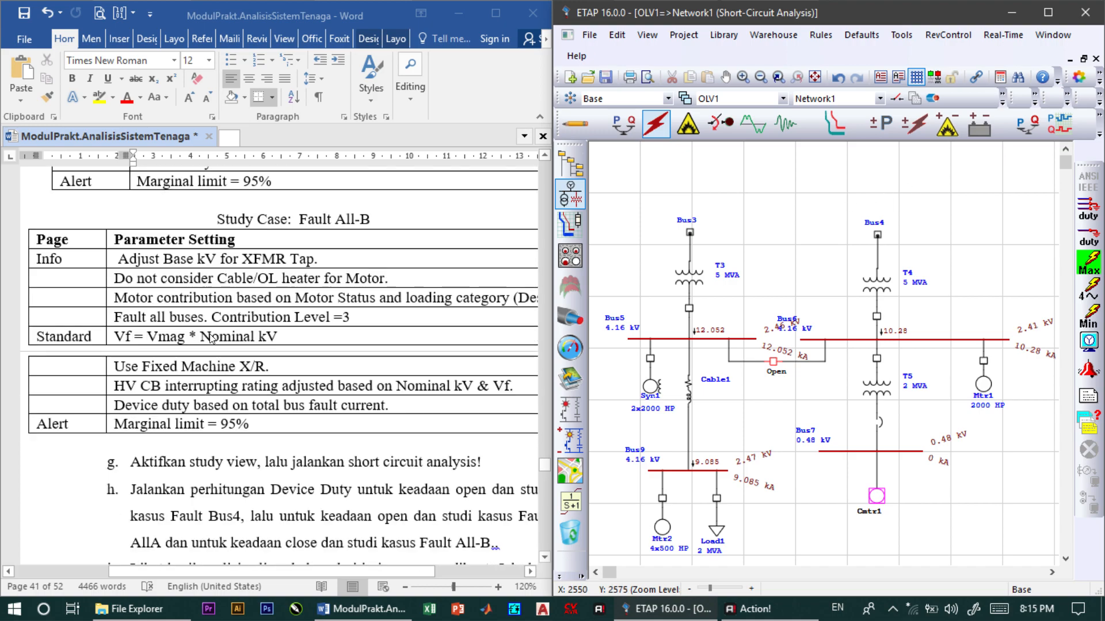
pyautogui.scroll(-5, 252, 373)
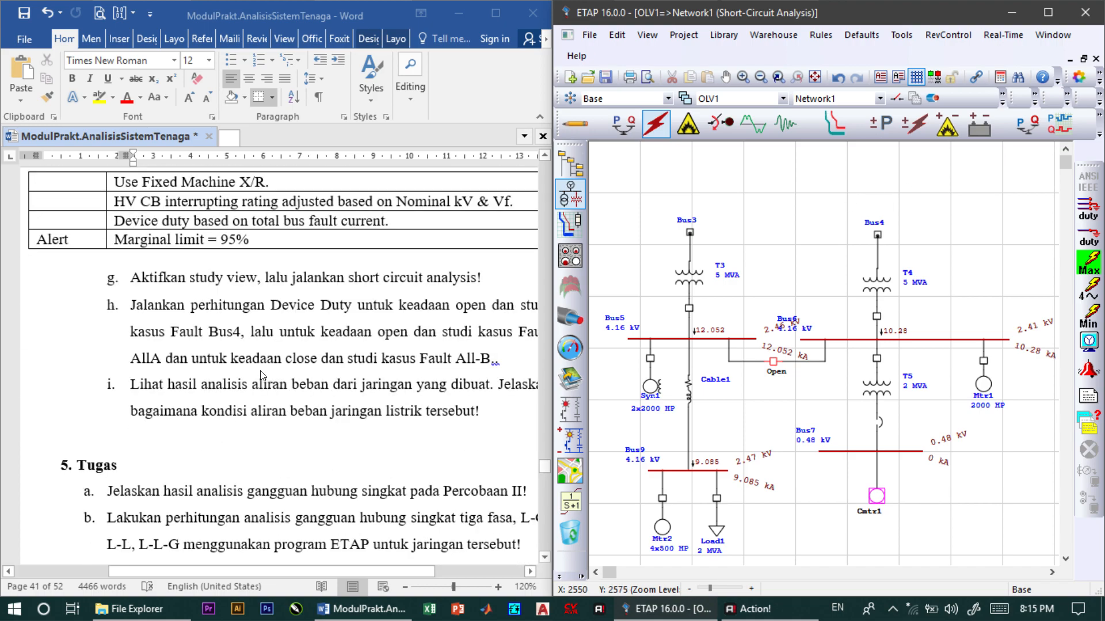
pyautogui.scroll(3, 260, 376)
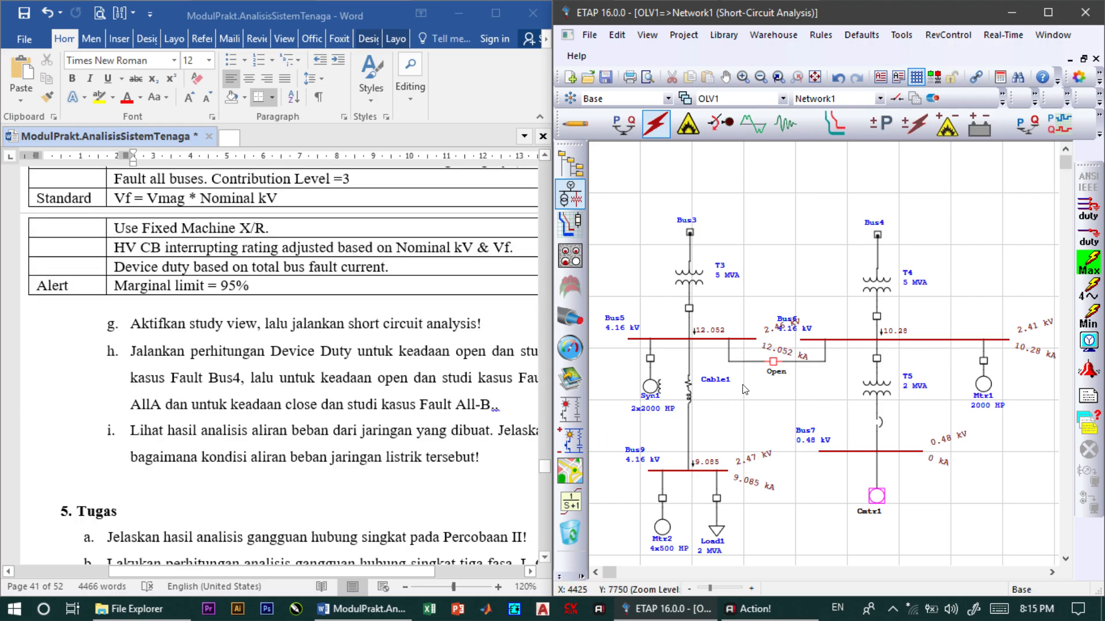